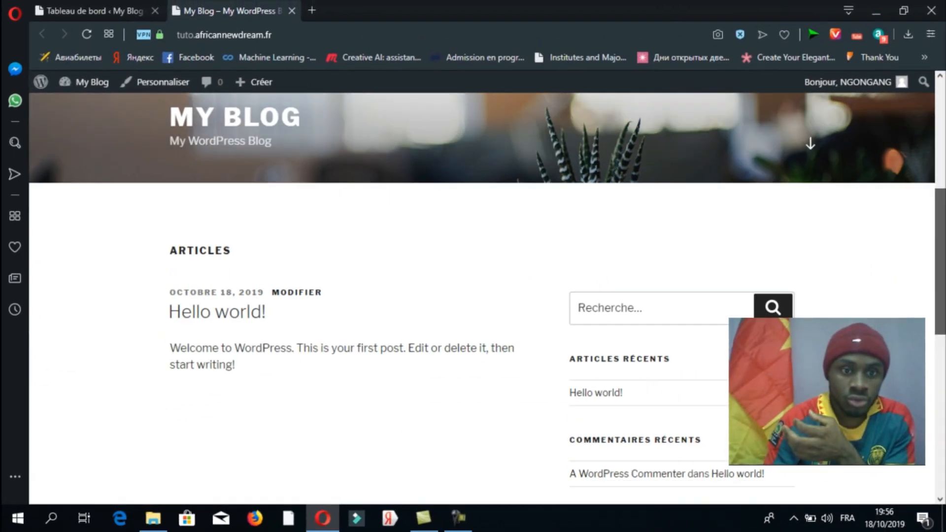
Look over the blog's public front page from the header to the footer
scroll(921, 247, down, 8)
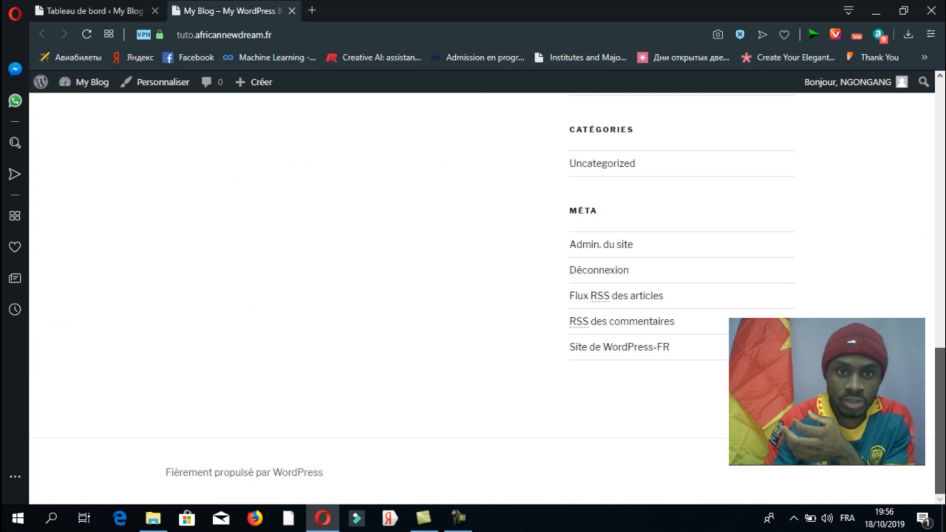
scroll(917, 162, up, 10)
scroll(917, 161, down, 1)
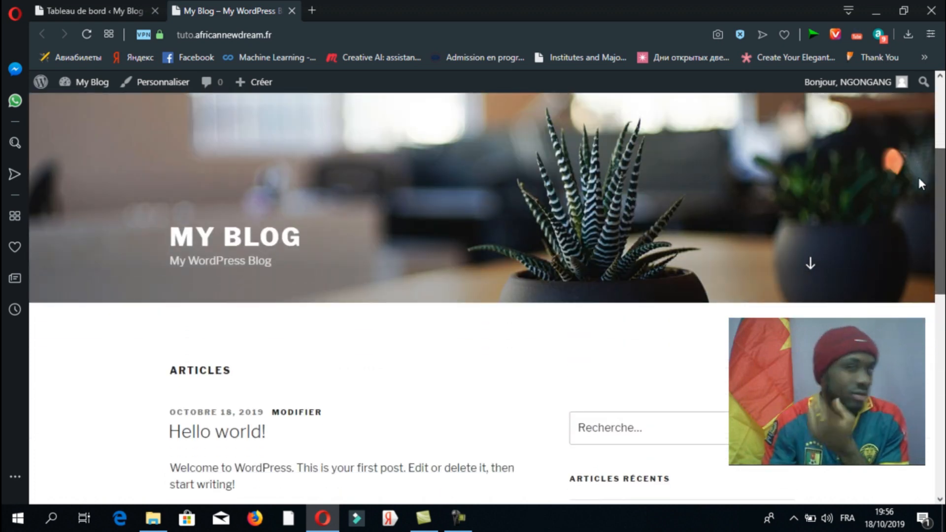
scroll(917, 176, up, 4)
Return to the site's dashboard, open the installed themes page and look through the themes
click(130, 12)
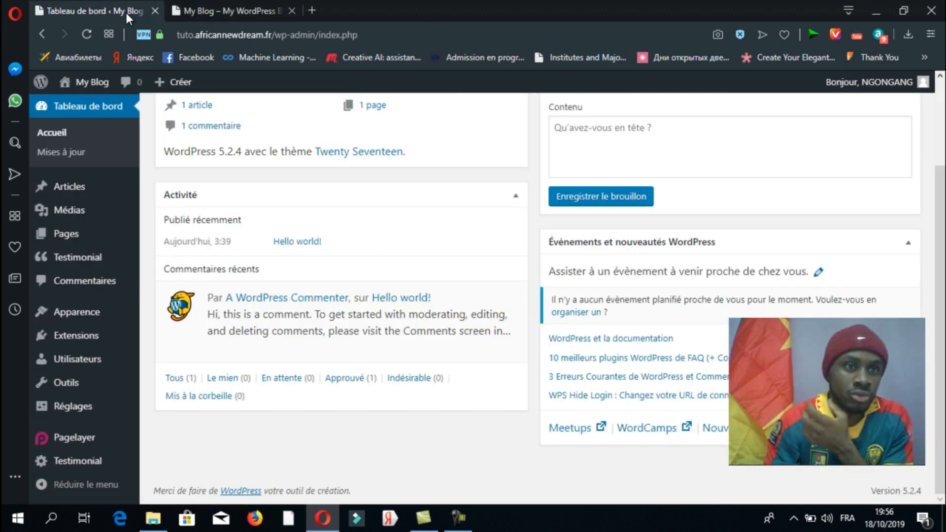
mouse_move(942, 213)
mouse_down()
mouse_move(943, 133)
mouse_move(941, 212)
mouse_up()
mouse_move(81, 319)
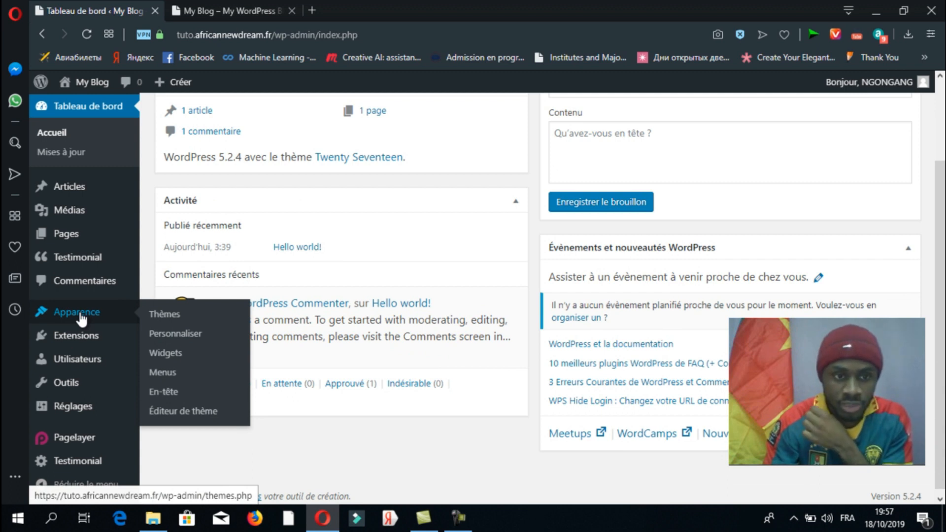
click(172, 320)
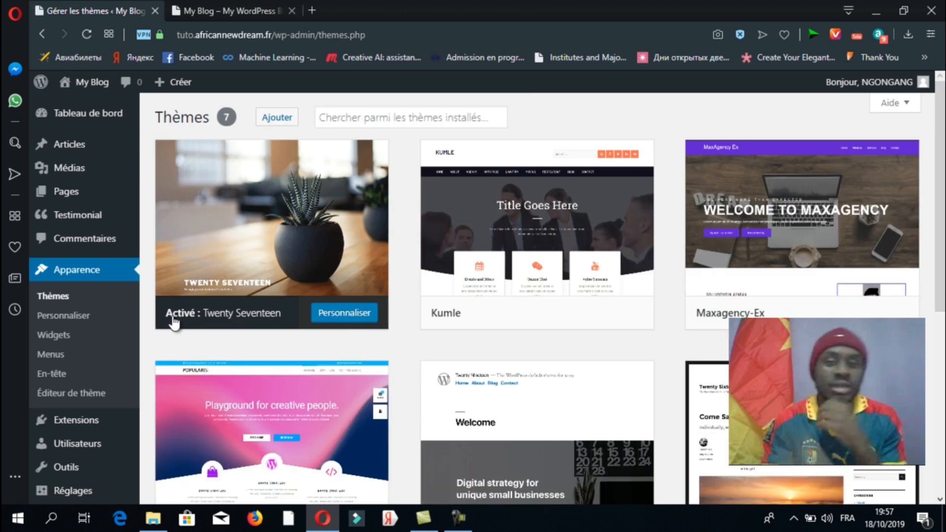
scroll(941, 221, down, 1)
scroll(941, 167, up, 1)
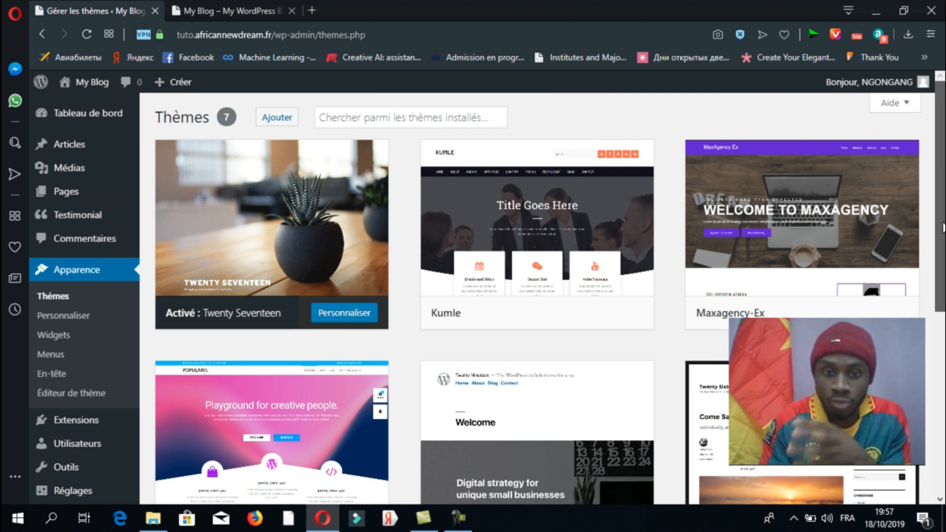
scroll(942, 147, down, 3)
scroll(941, 148, up, 3)
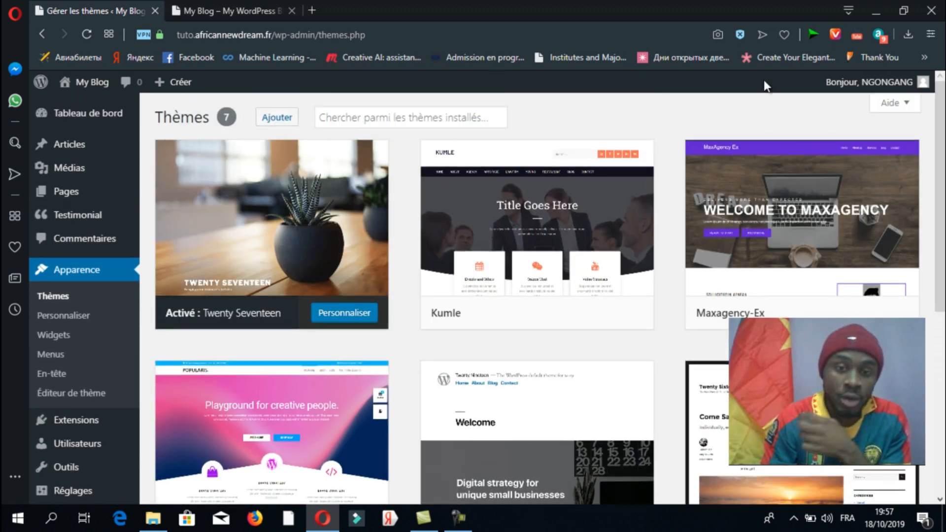
Open the page for adding themes and check its feature filter options, then close the filter
click(286, 123)
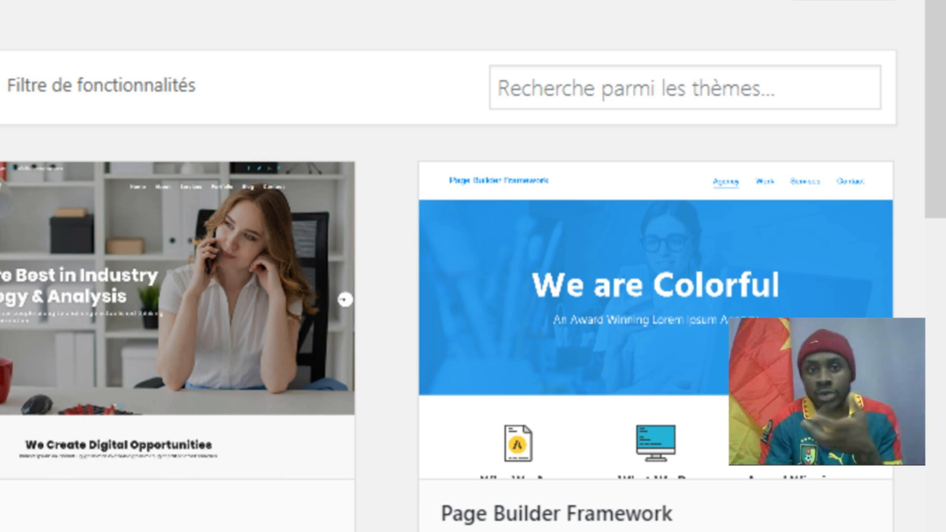
click(94, 107)
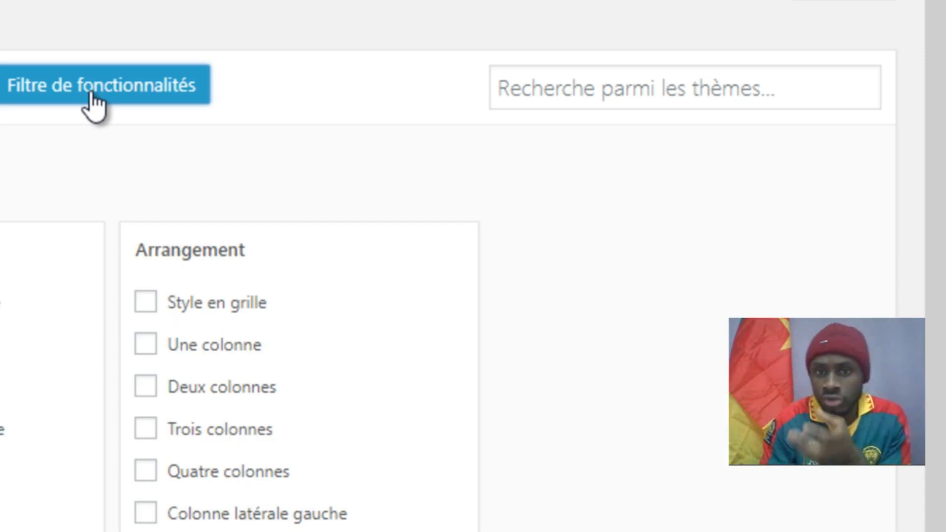
click(91, 94)
Find the Leo theme among the available themes, then install and activate it
drag(943, 142, 944, 470)
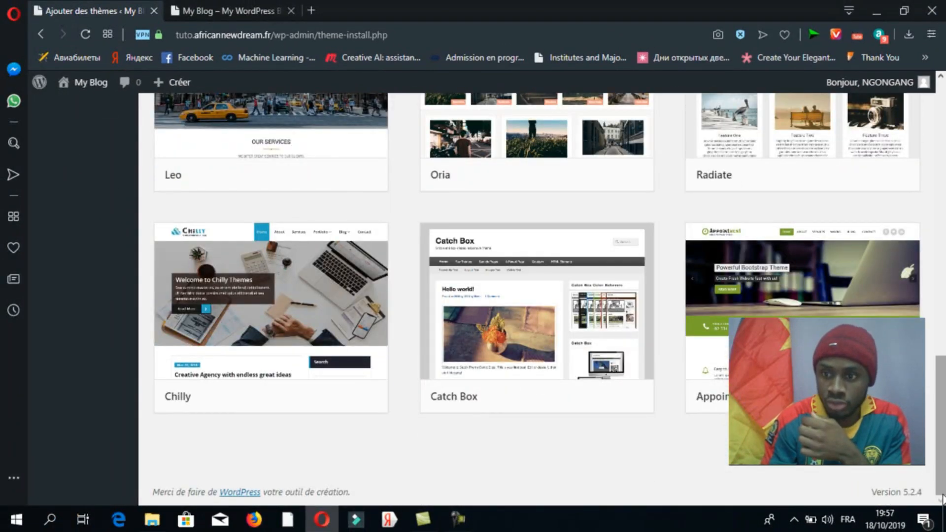
scroll(381, 467, up, 5)
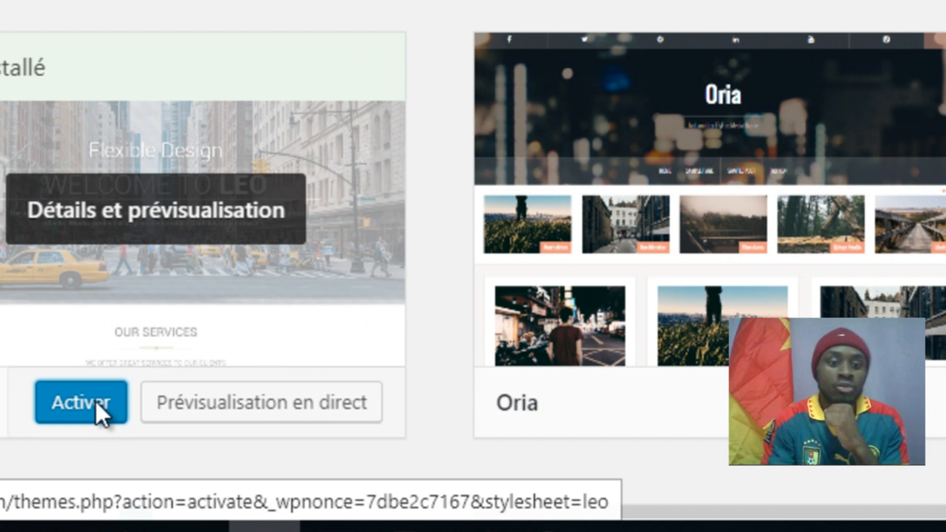
click(95, 401)
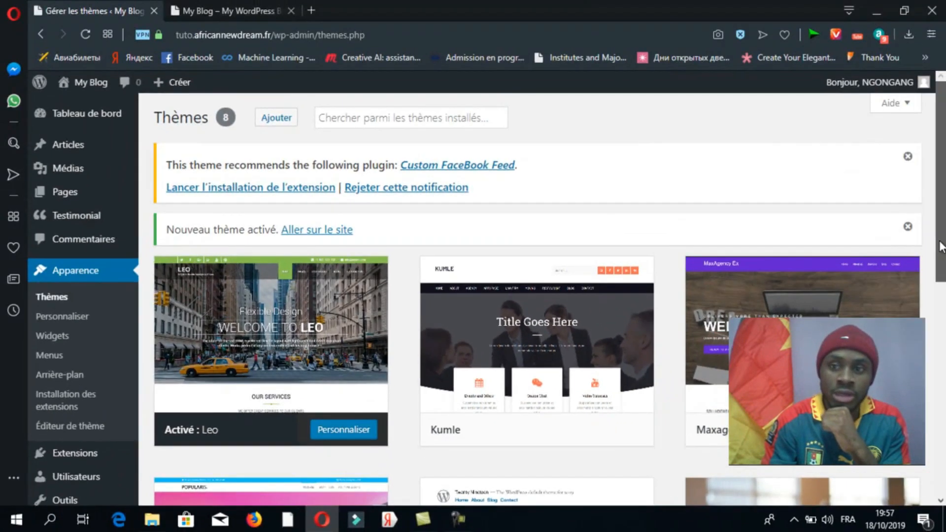
Open the site in a new tab to view it with the Leo theme, and check the earlier front page tab
scroll(398, 201, down, 1)
scroll(398, 201, up, 1)
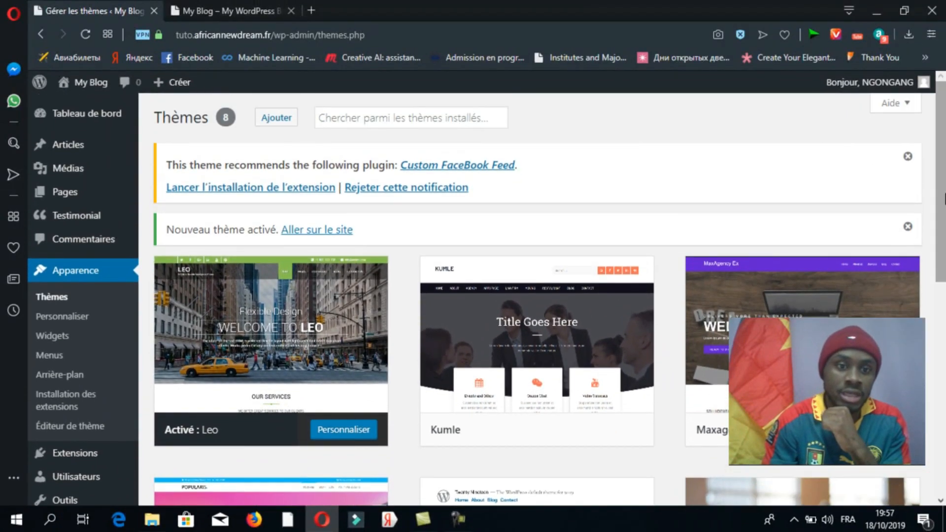
right_click(338, 230)
click(358, 243)
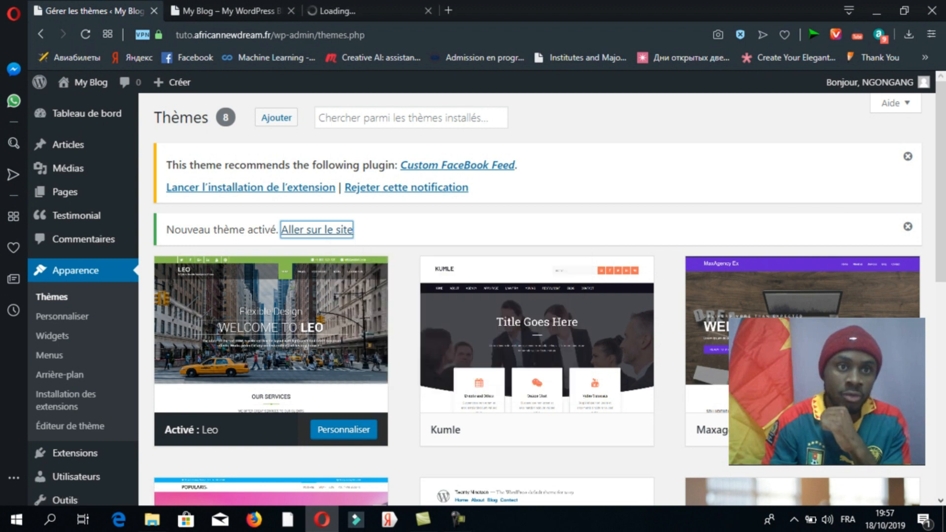
click(351, 8)
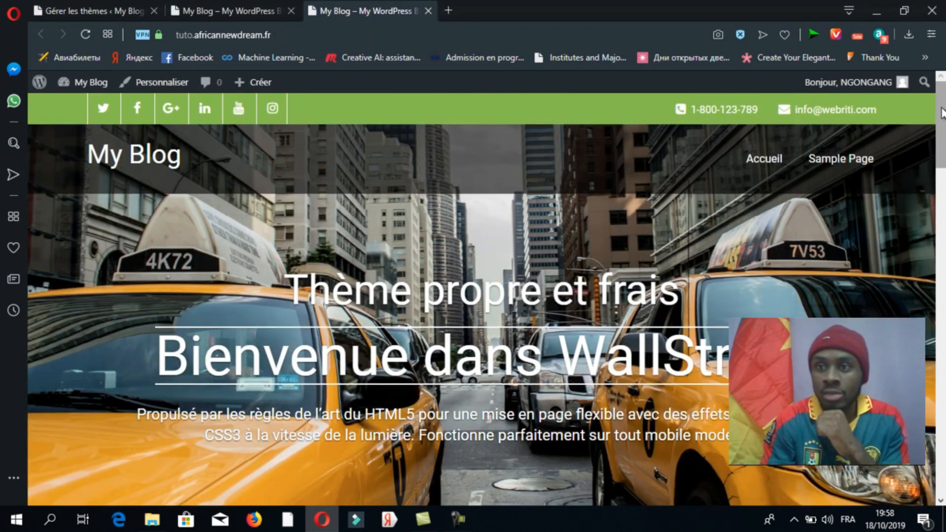
mouse_move(942, 104)
mouse_down()
mouse_move(943, 451)
mouse_move(943, 94)
mouse_up()
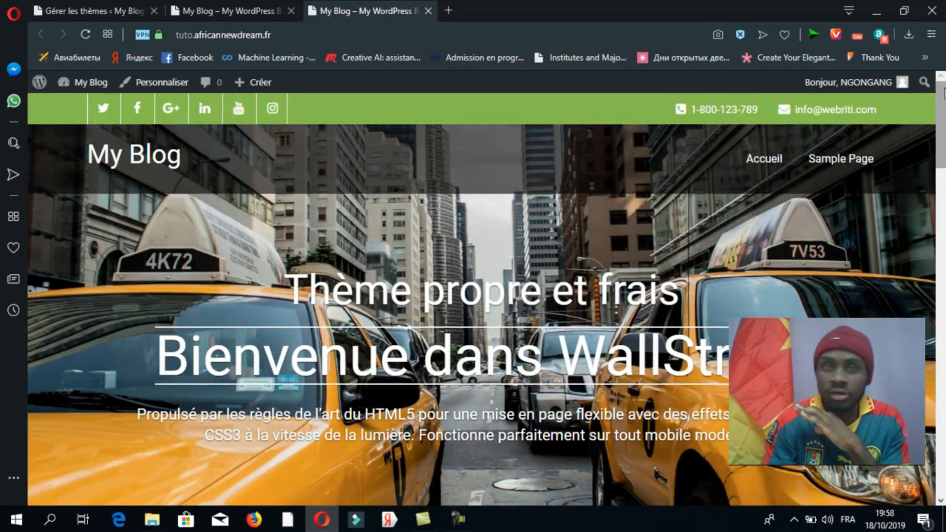
click(229, 11)
drag(941, 158, 941, 94)
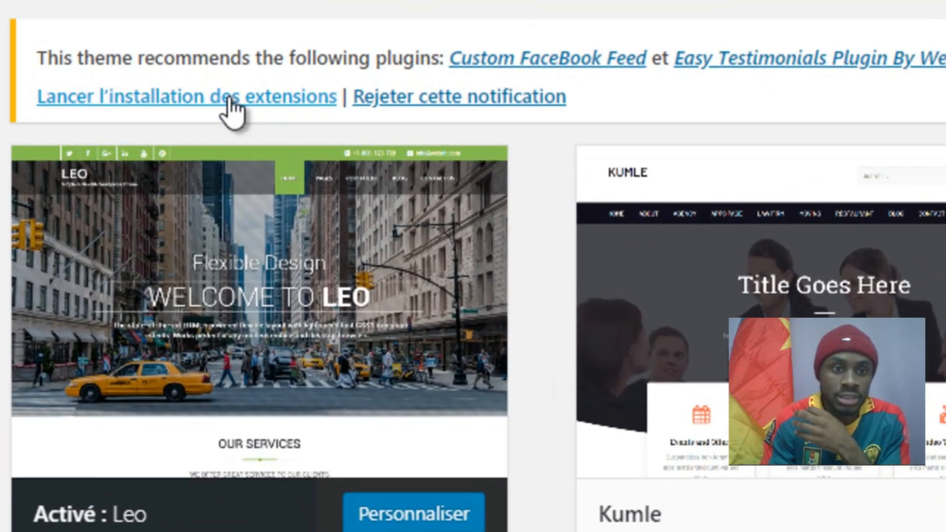
Install and activate the recommended Easy Testimonials Plugin By Webriti, then reopen the recommended plugins page
click(256, 182)
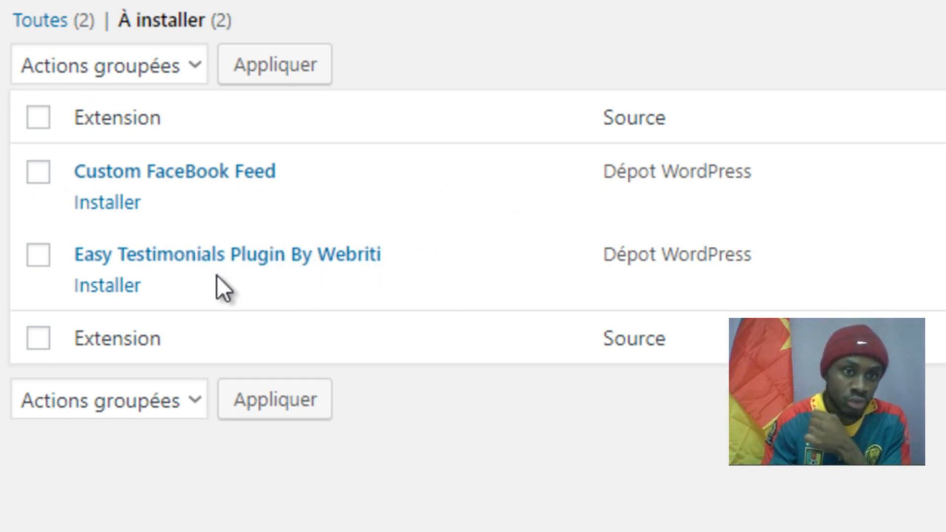
click(98, 285)
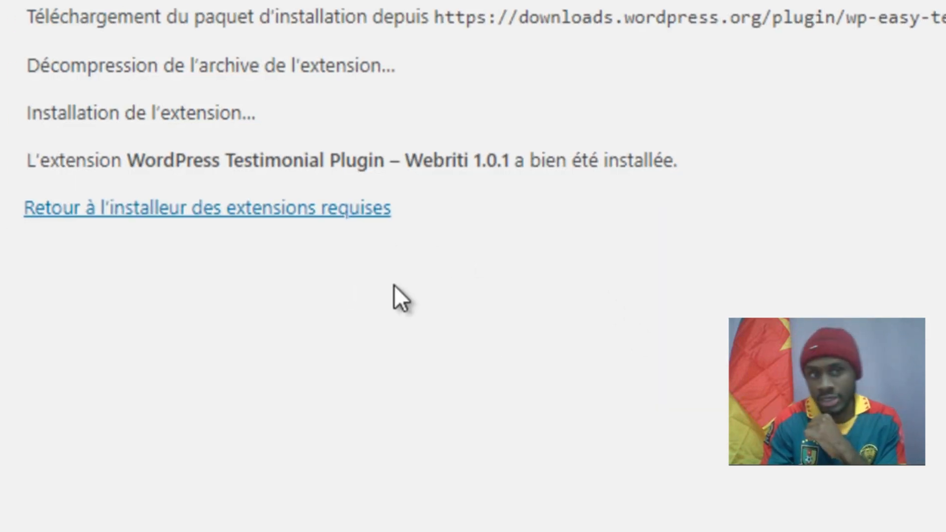
click(226, 216)
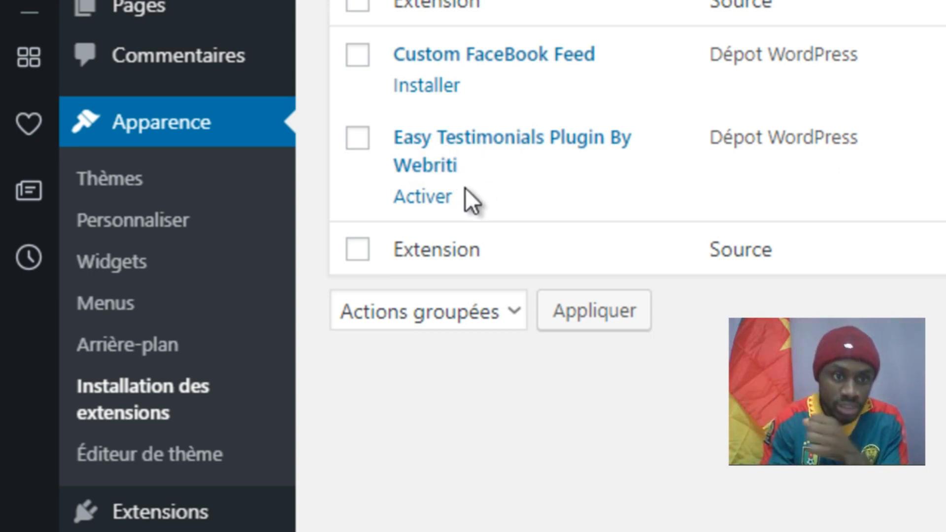
click(429, 196)
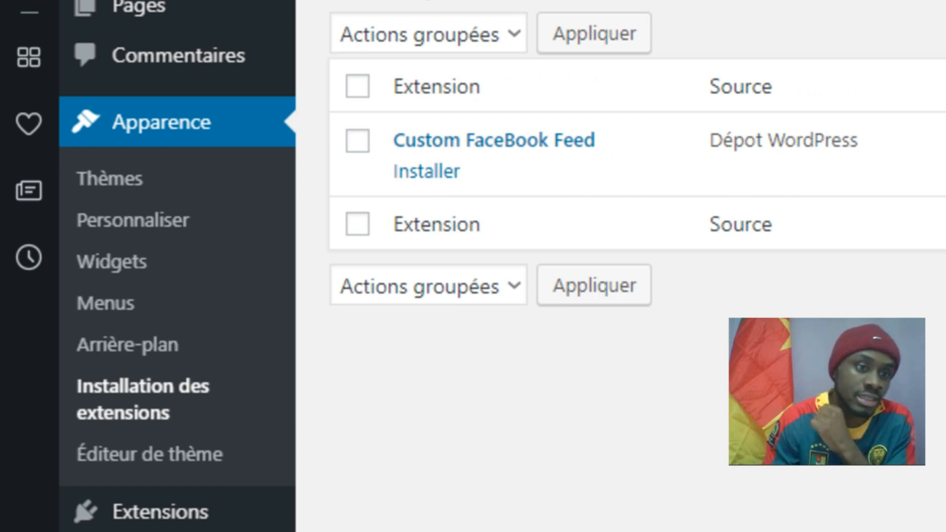
click(101, 398)
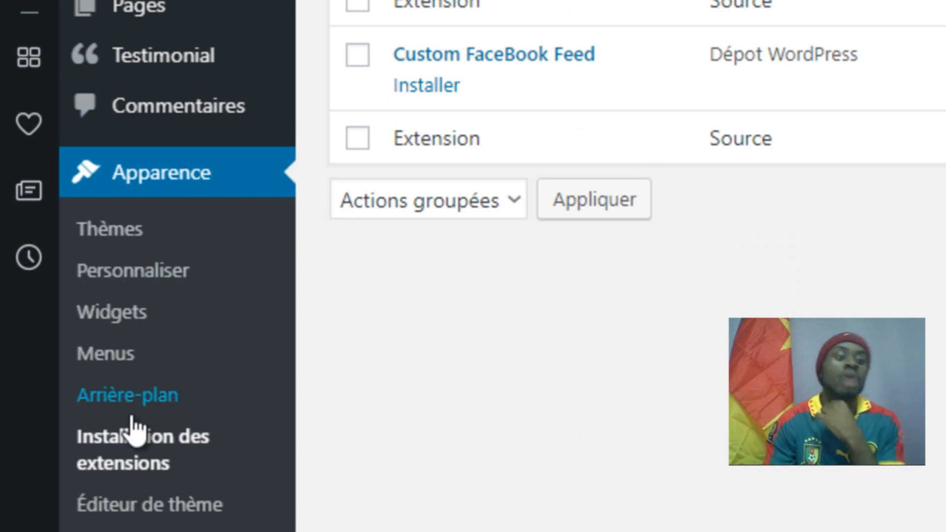
Open the list of installed plugins and review its entries
mouse_move(249, 531)
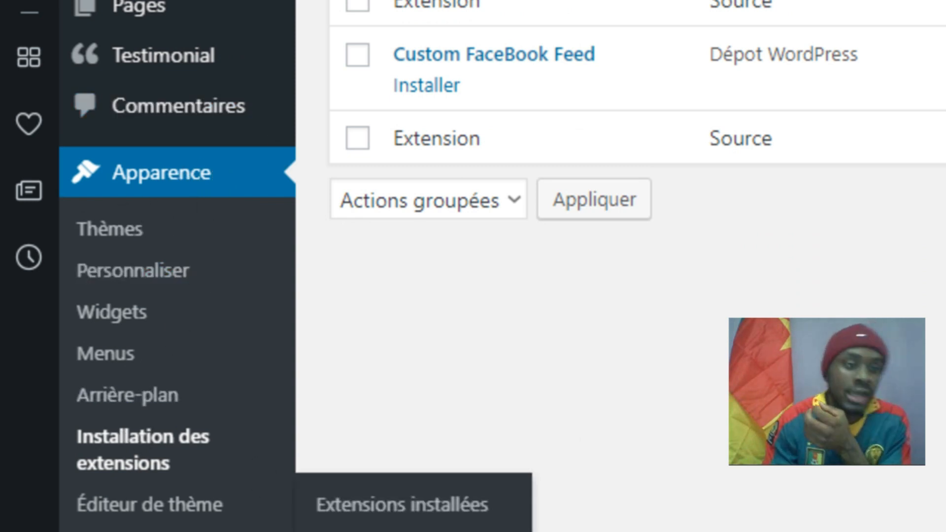
click(249, 531)
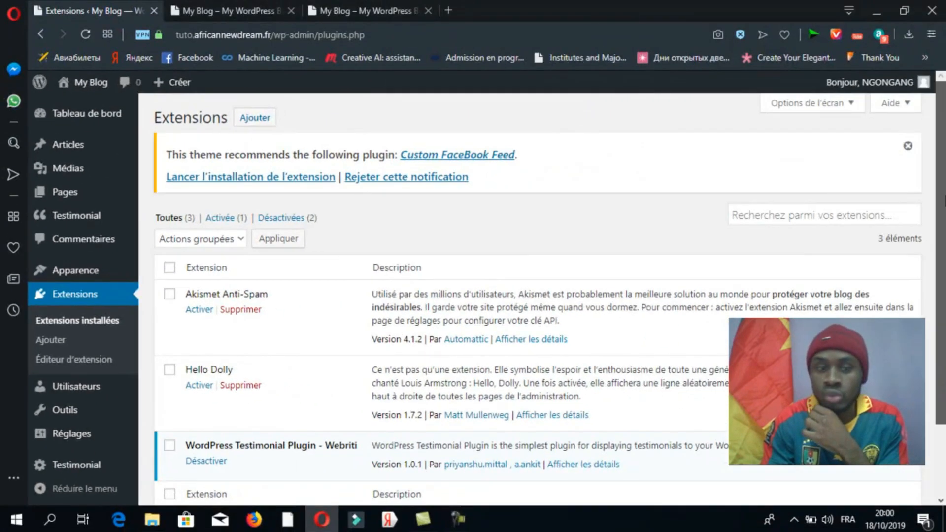
scroll(537, 295, down, 2)
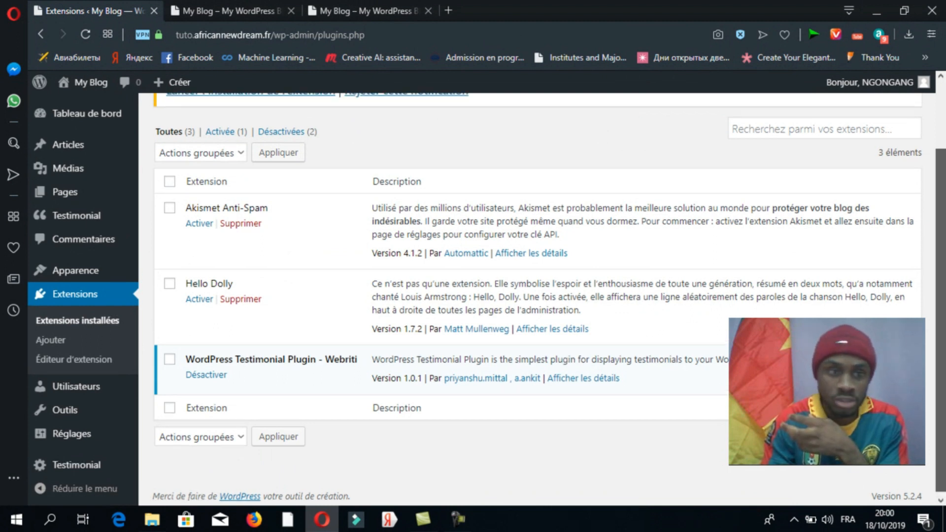
scroll(537, 295, up, 2)
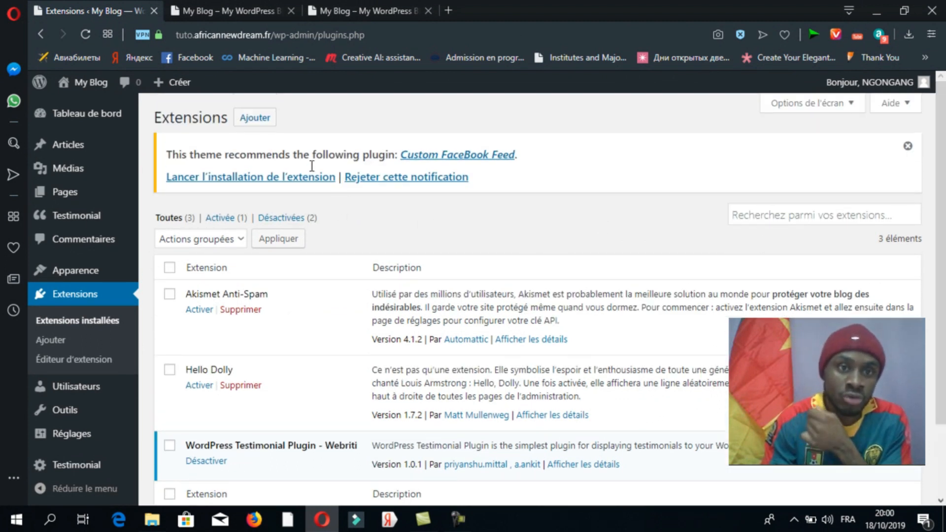
Open the page for adding plugins, browse the featured ones and activate Akismet Anti-Spam
click(259, 123)
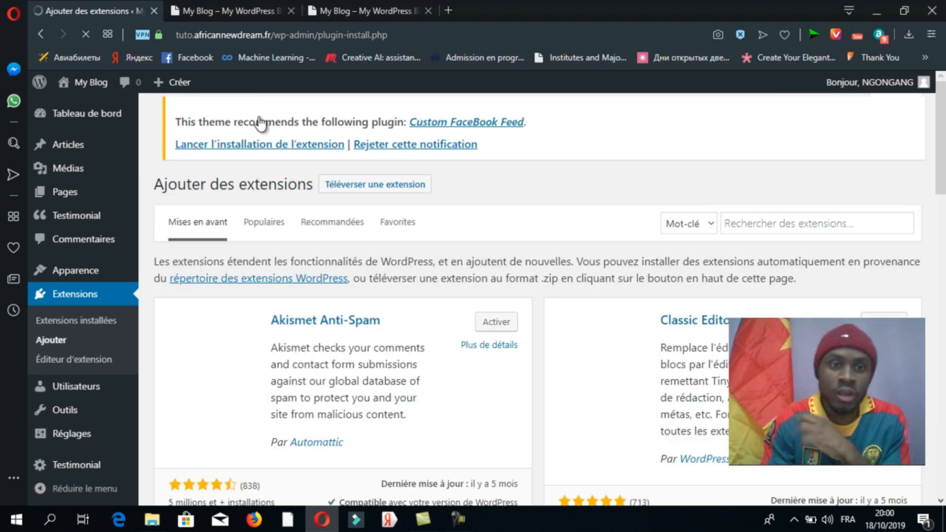
mouse_move(944, 161)
mouse_down()
mouse_move(945, 180)
mouse_move(944, 172)
mouse_up()
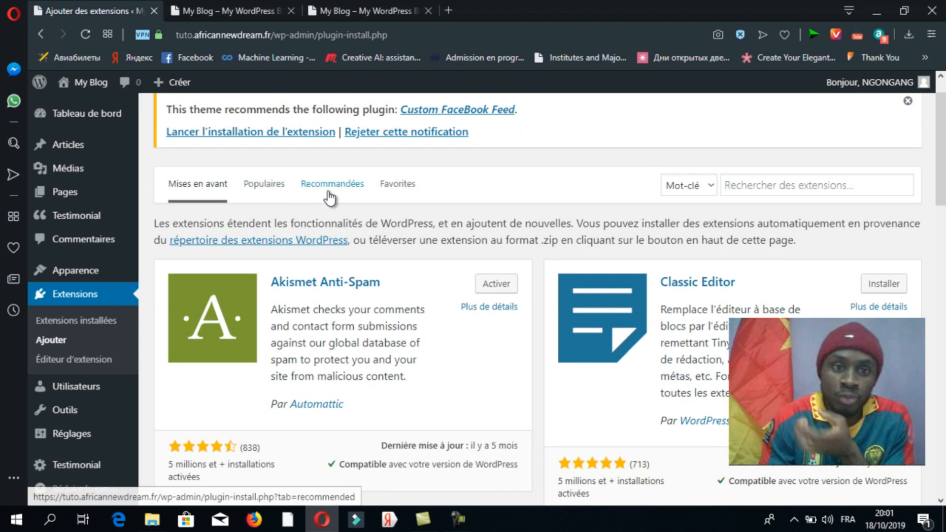
drag(941, 166, 942, 135)
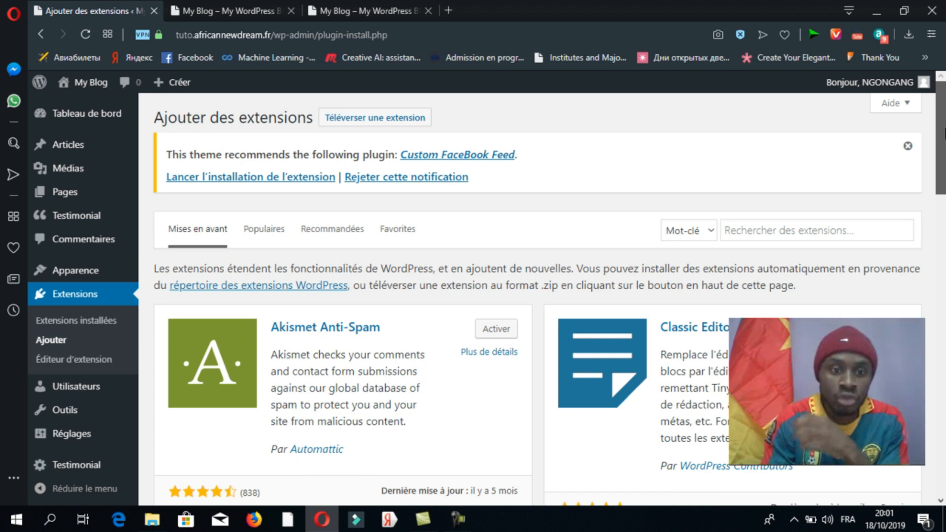
drag(943, 153, 941, 192)
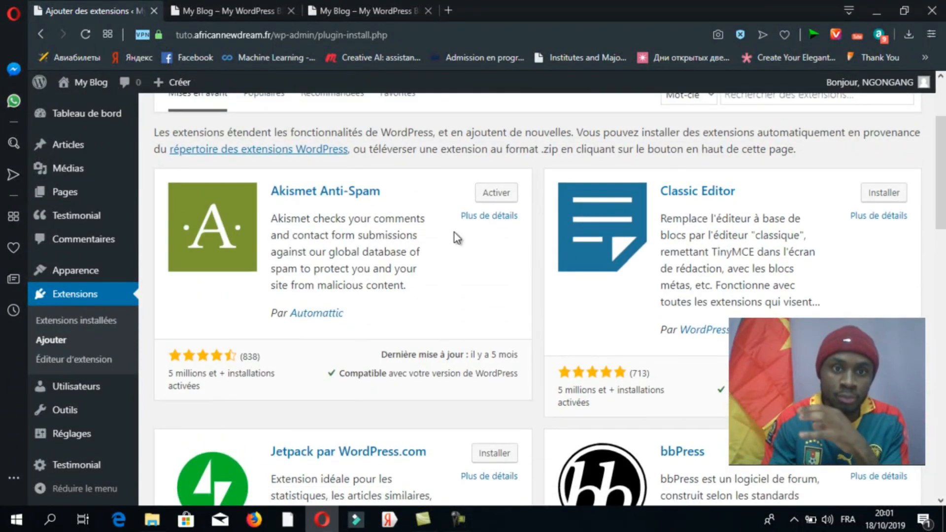
click(497, 195)
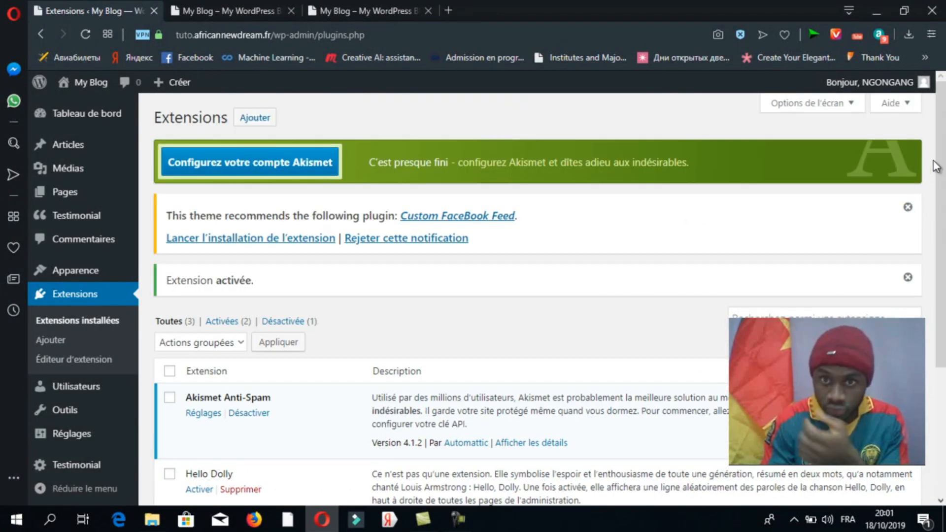
drag(936, 166, 944, 308)
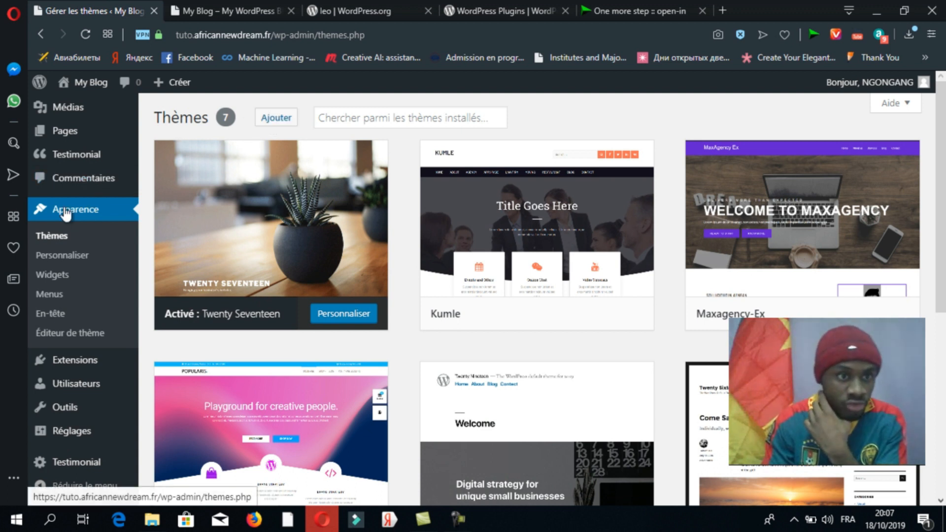
Upload the leo.1.2.4 archive from the Tuto folder as a new theme and install it
click(280, 121)
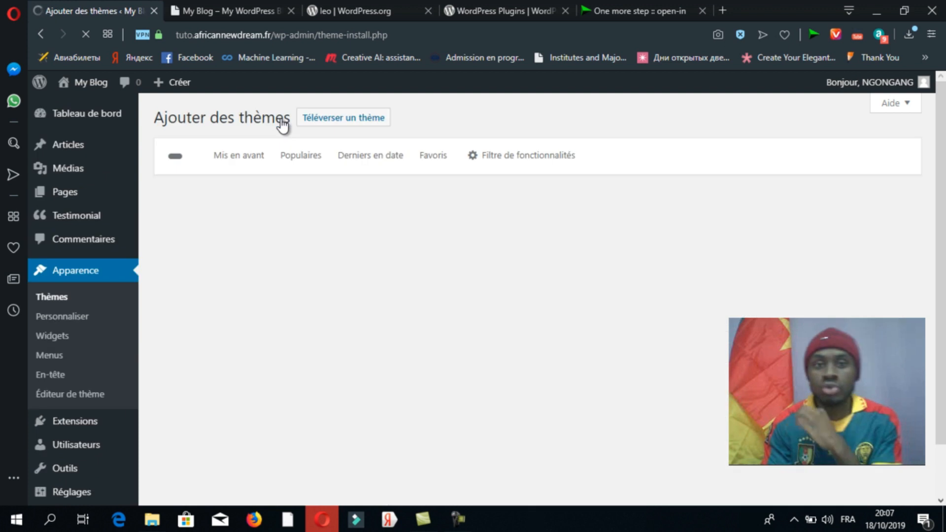
click(340, 123)
click(440, 245)
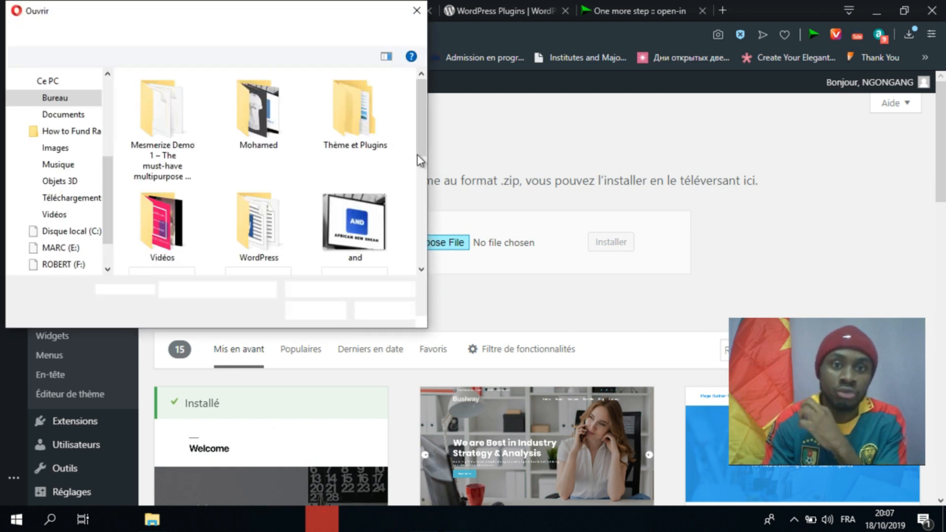
drag(421, 139, 416, 178)
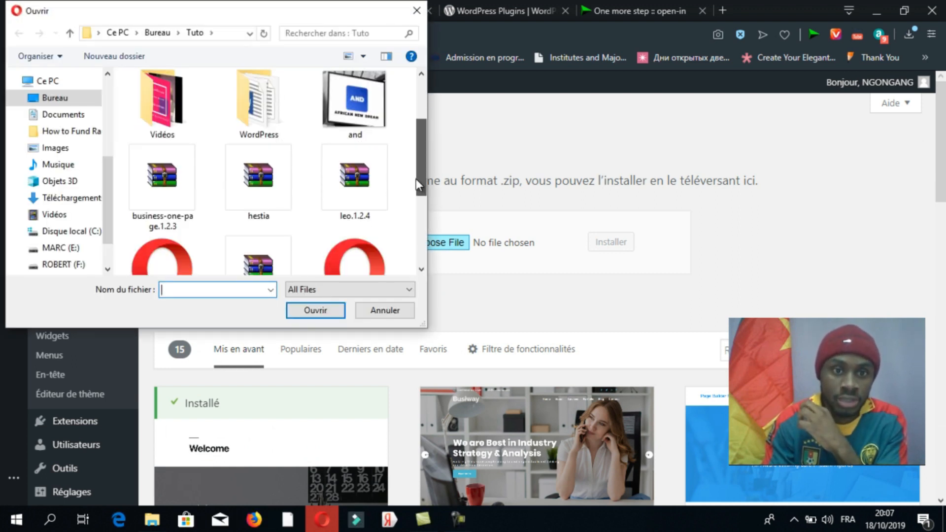
click(354, 185)
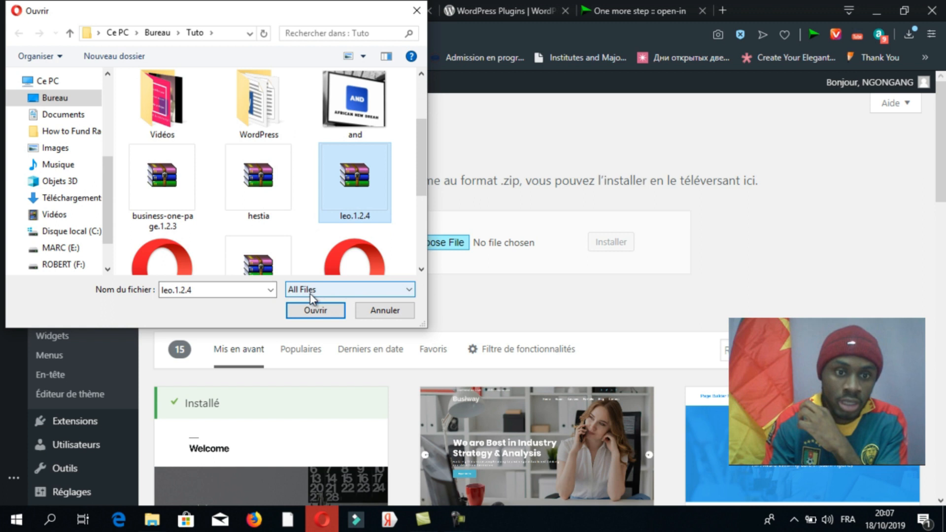
click(311, 309)
click(612, 249)
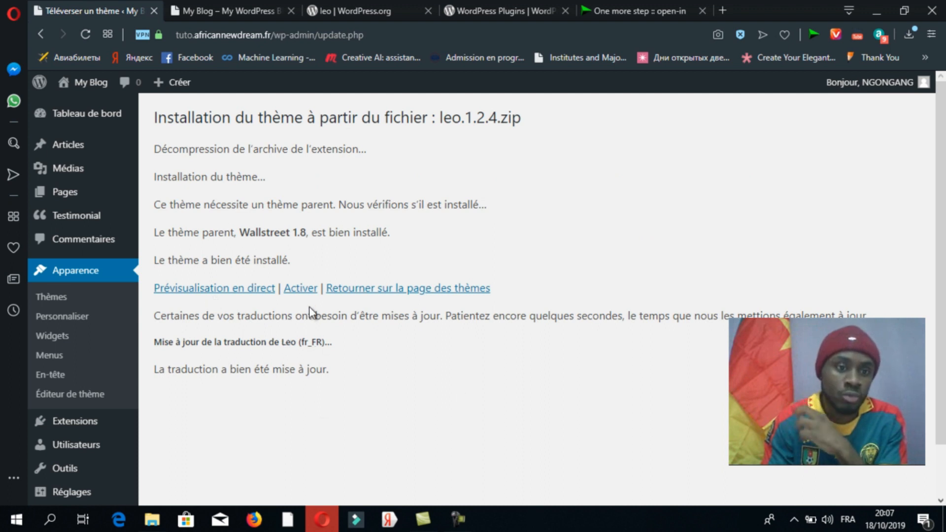
Activate the uploaded Leo theme and reload the site's front page to view it
click(299, 291)
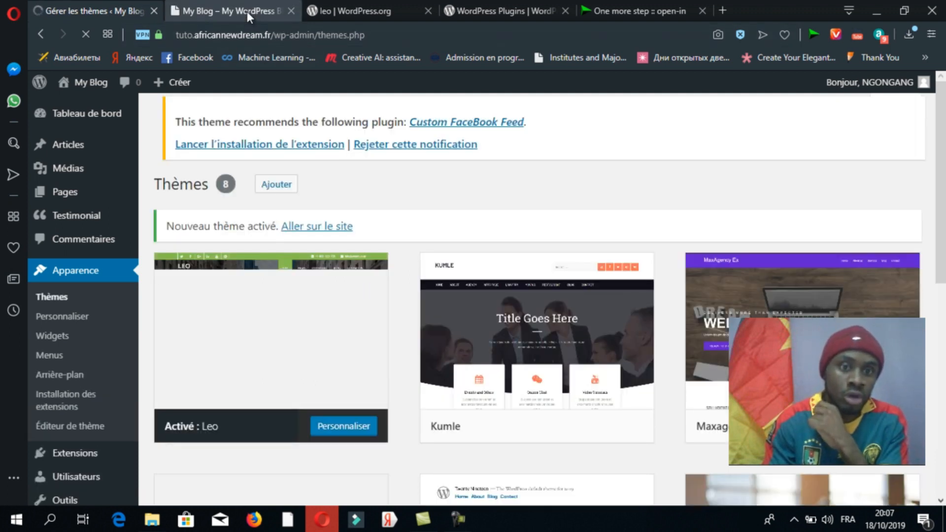
click(244, 11)
click(244, 34)
key(Return)
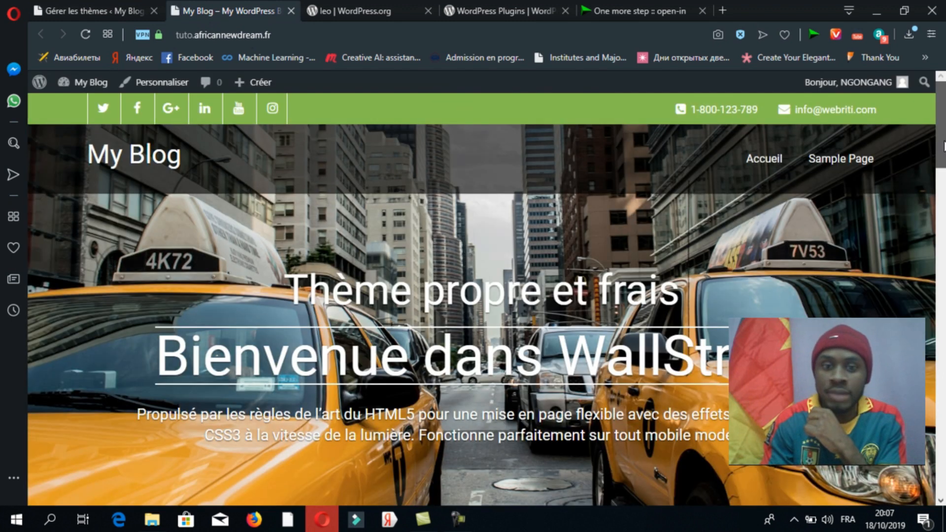
mouse_move(940, 125)
mouse_down()
mouse_move(942, 495)
mouse_move(938, 138)
mouse_up()
Dismiss the Custom FaceBook Feed recommendation on the themes page and glance at the WordPress.org plugin directory
click(108, 9)
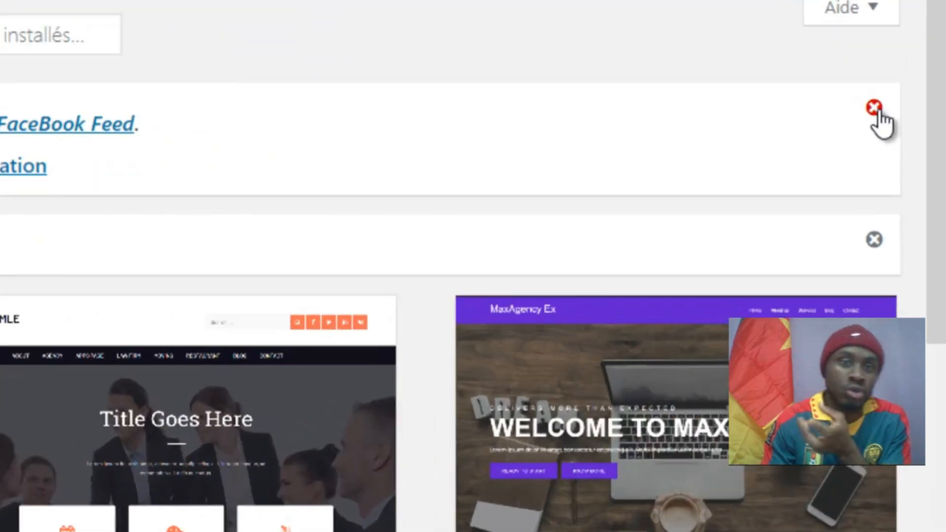
click(874, 110)
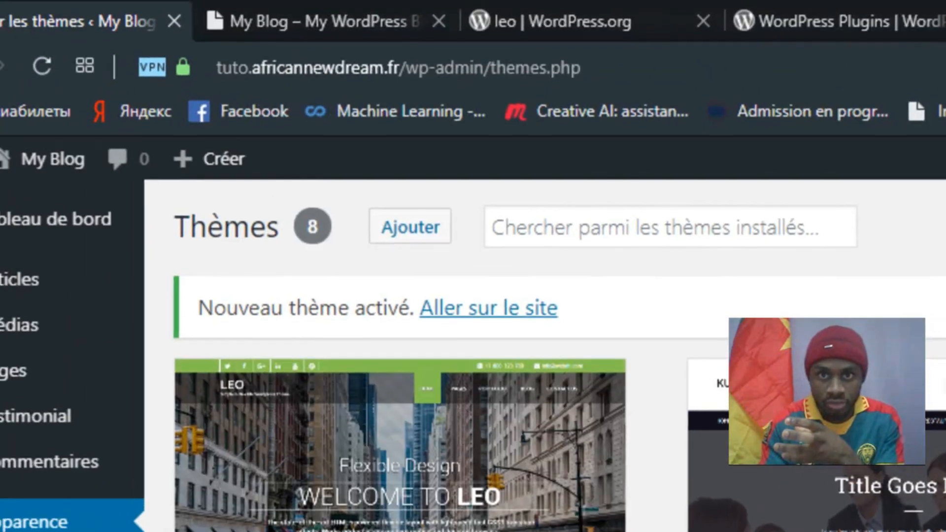
click(861, 20)
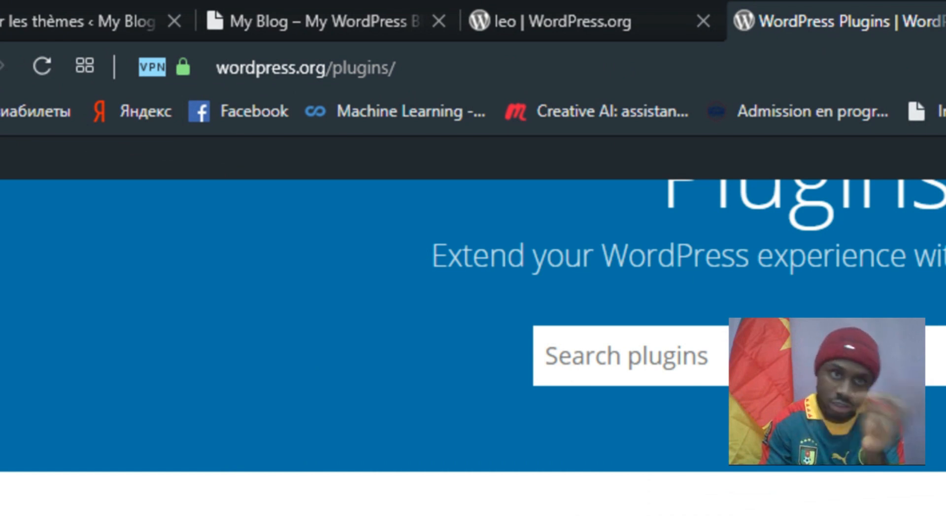
click(86, 19)
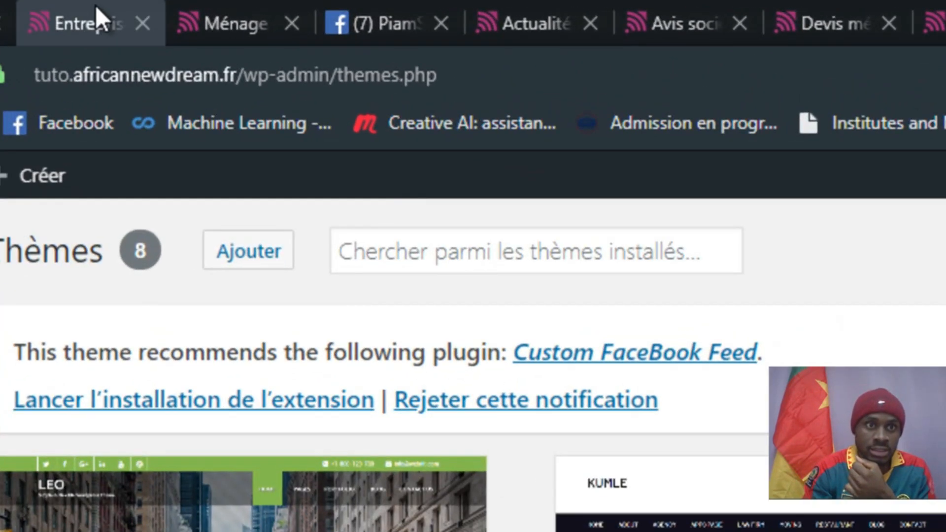
Examine the PiamServices reference website from its home banner down to the client reviews and back up
click(148, 18)
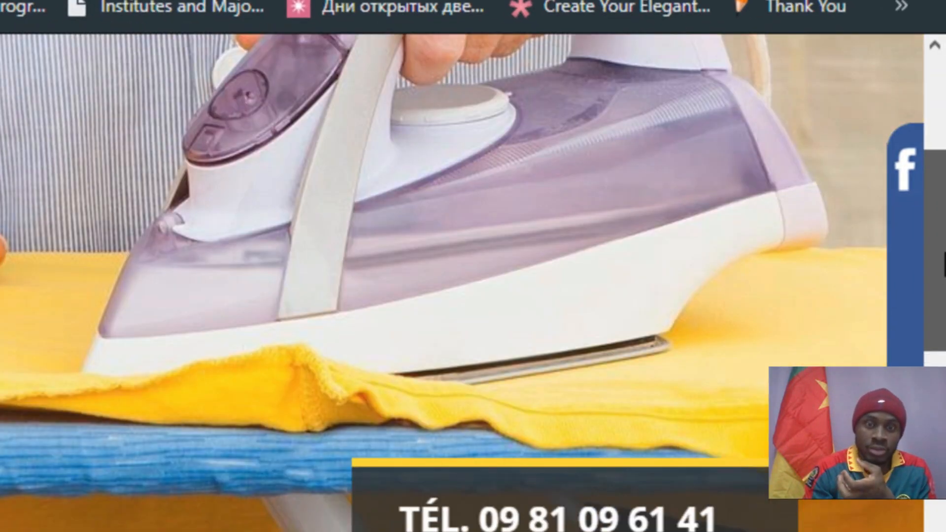
scroll(461, 283, up, 5)
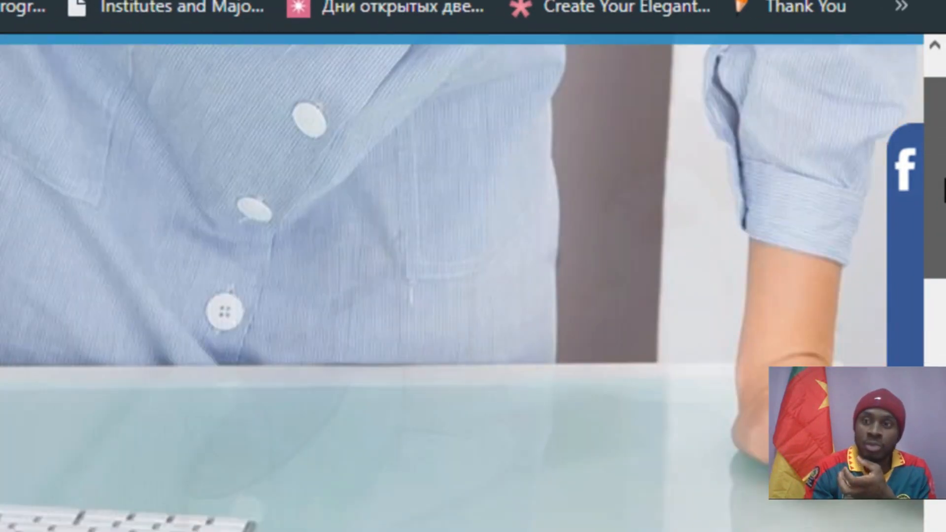
scroll(462, 282, down, 3)
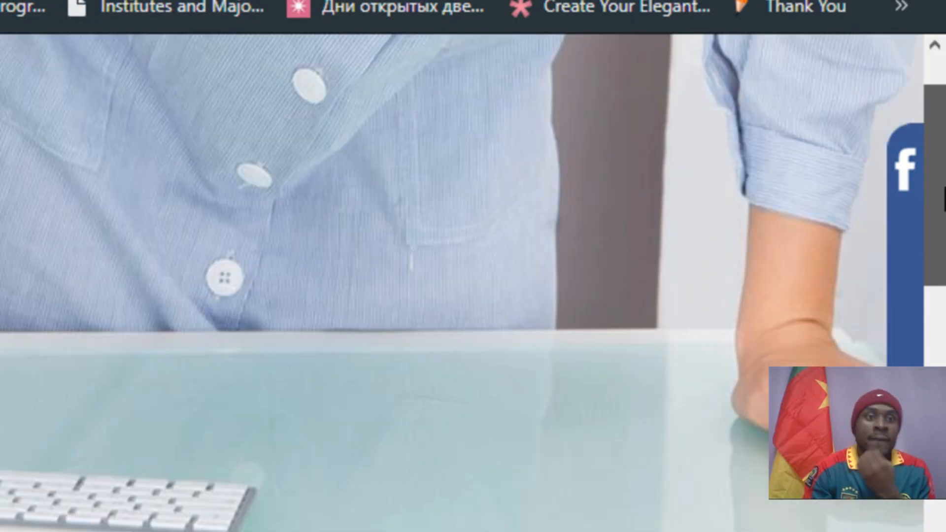
scroll(462, 282, down, 5)
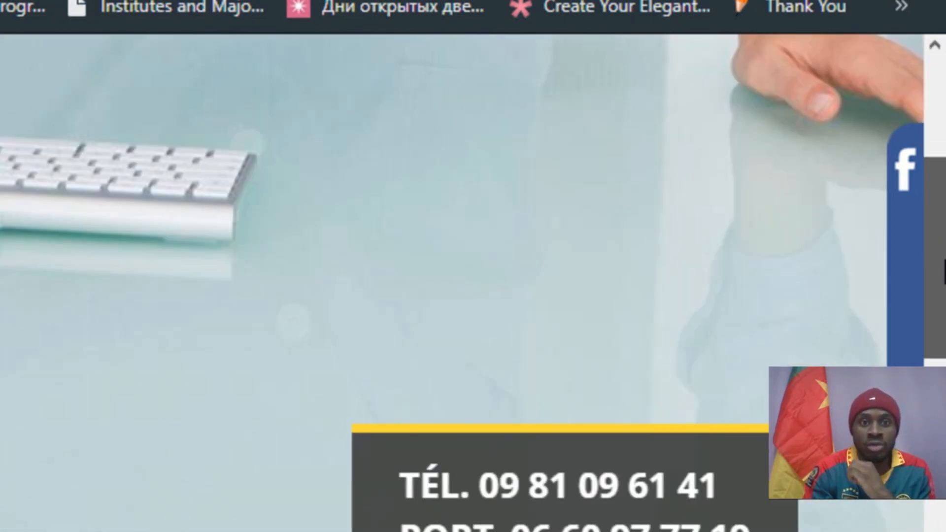
scroll(462, 282, down, 8)
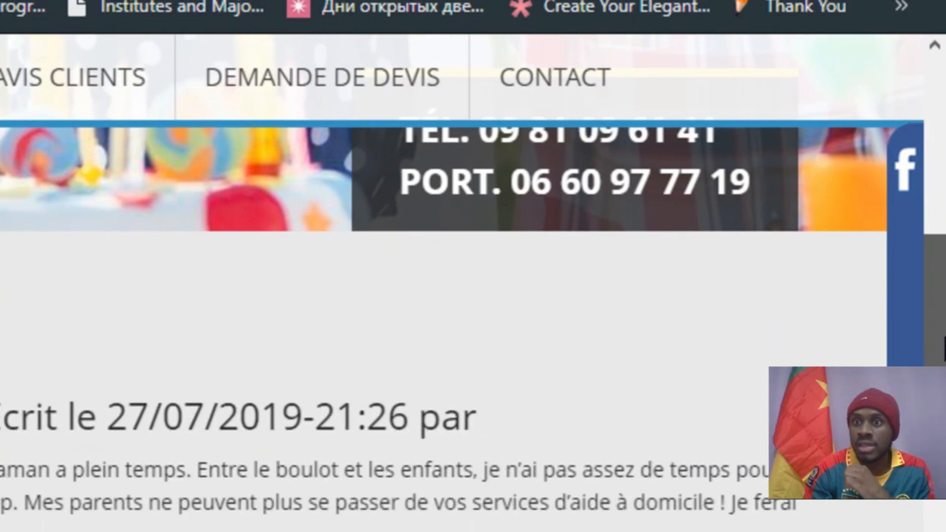
scroll(461, 282, down, 3)
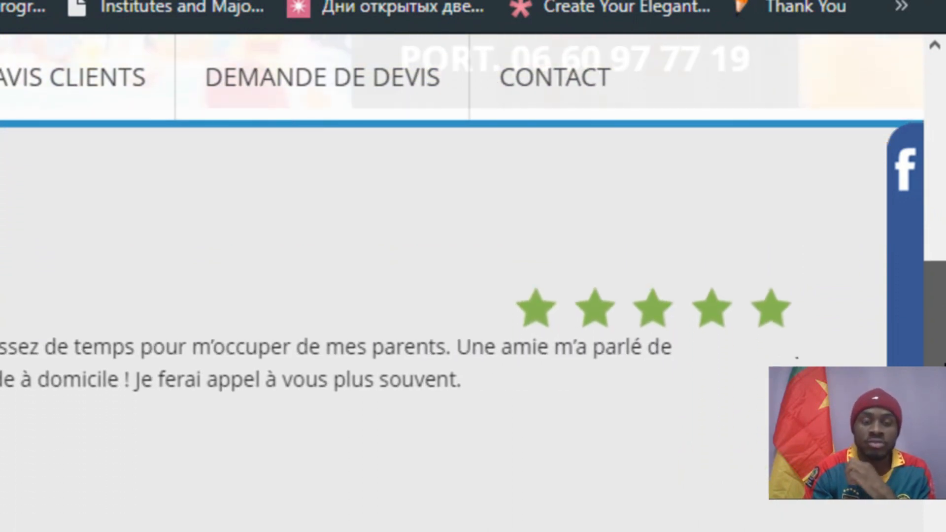
scroll(461, 282, down, 4)
scroll(462, 282, up, 6)
drag(944, 341, 939, 147)
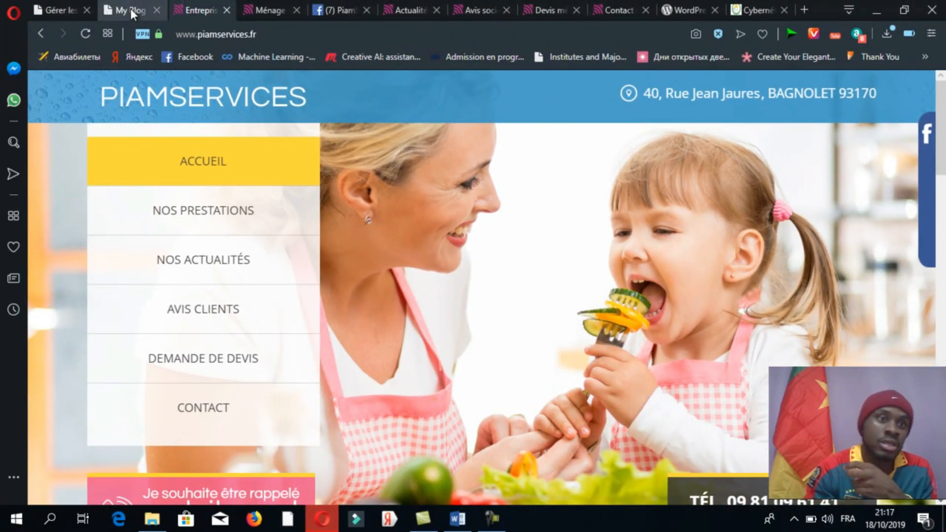
Go back to the installed themes and open the site identity settings in the Leo theme's customizer
click(57, 14)
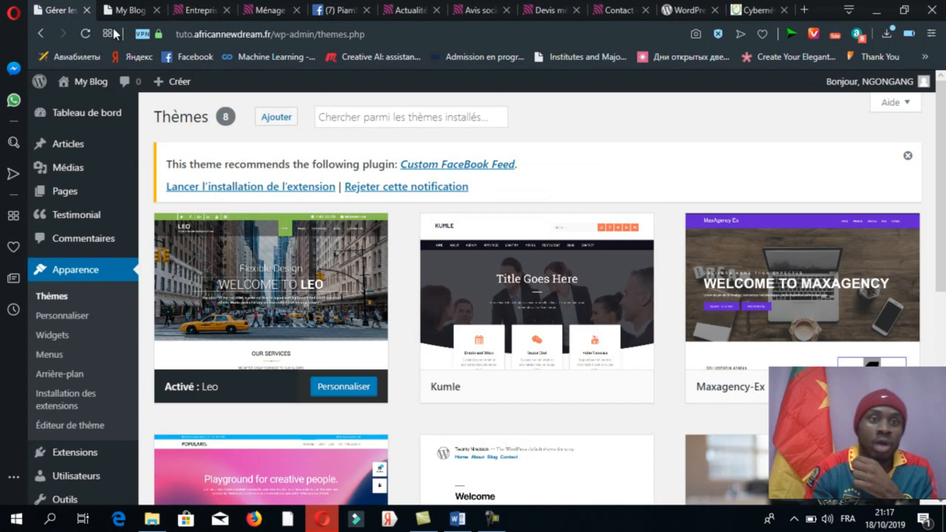
click(336, 393)
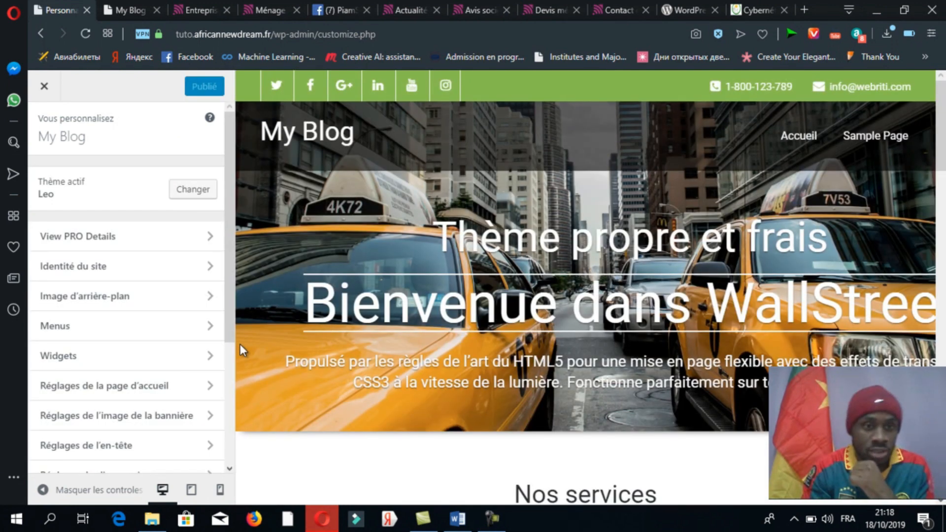
drag(230, 285, 230, 312)
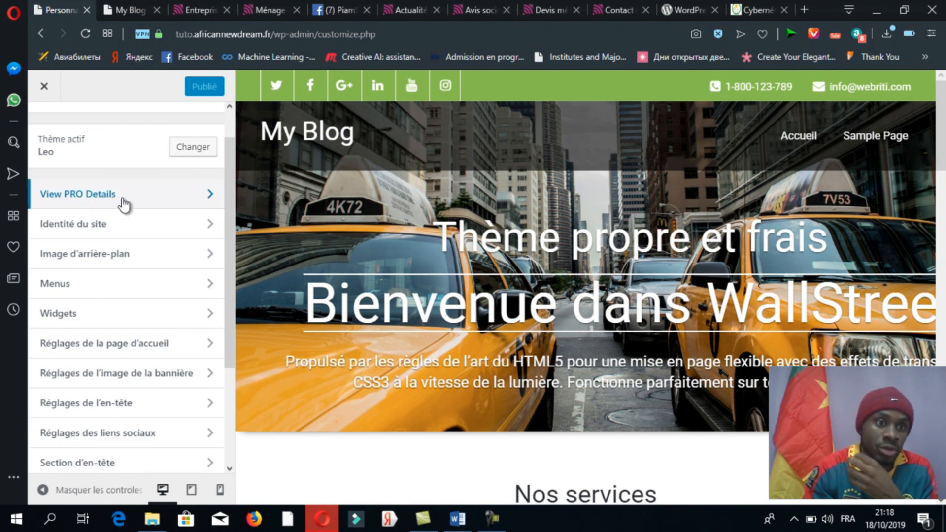
click(162, 229)
Replace the site title with "PiamServices", copied from the Word document
click(117, 191)
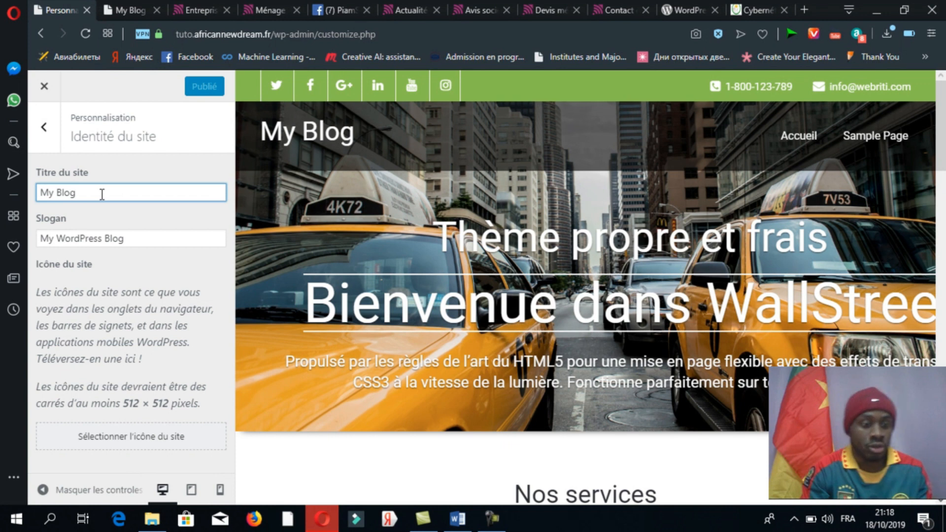
triple_click(102, 194)
key(BackSpace)
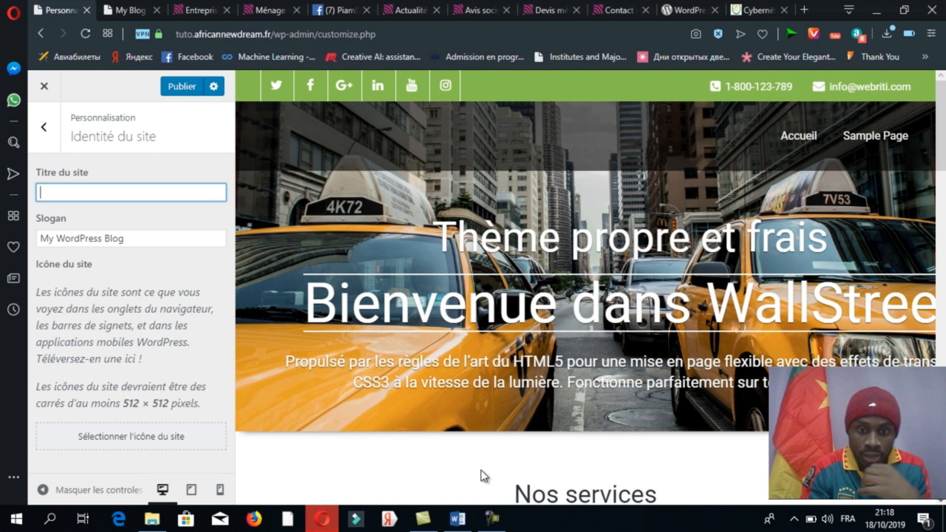
click(457, 518)
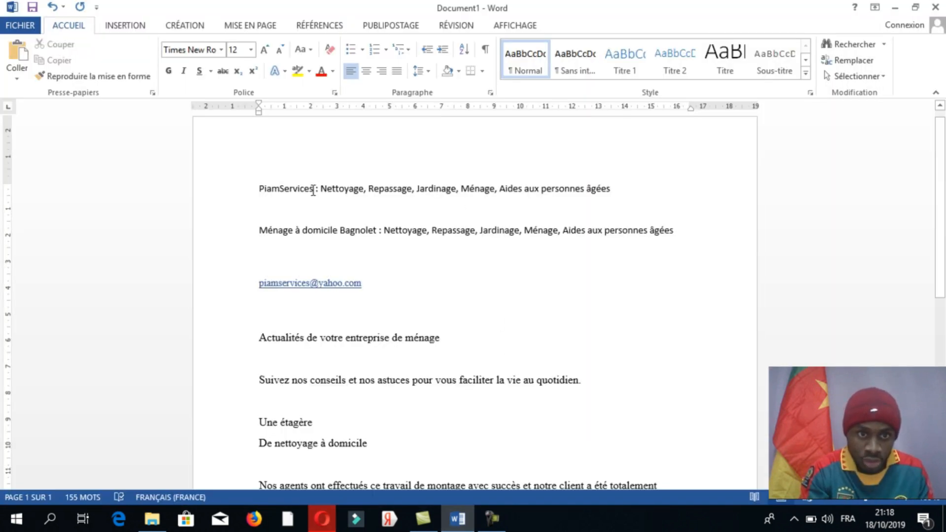
drag(313, 189, 251, 189)
key(ctrl+c)
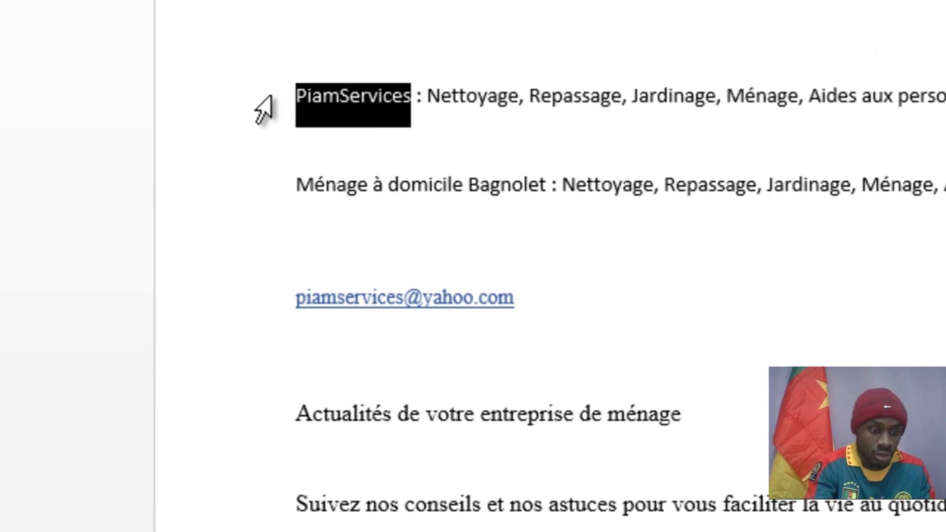
key(alt+Tab)
click(167, 120)
click(64, 102)
key(ctrl+v)
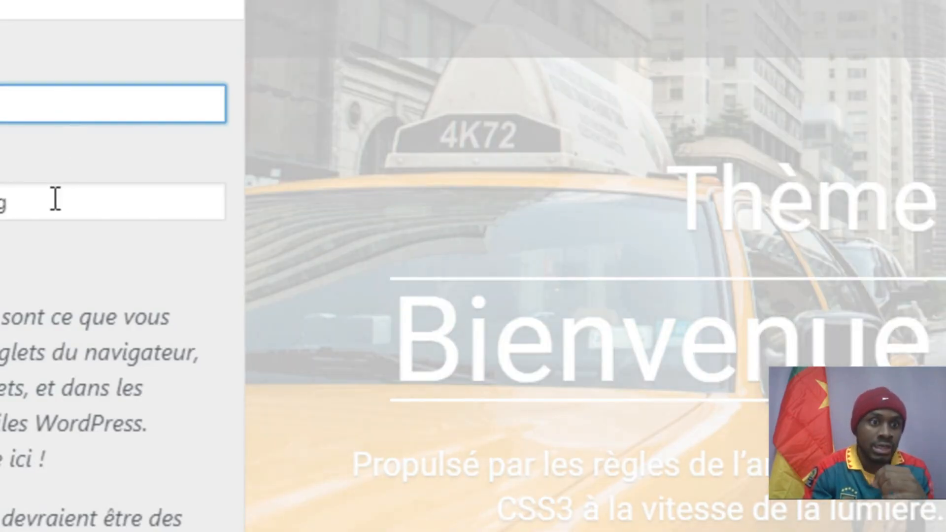
Set the slogan to "Nettoyage, Repassage, Jardinage, Ménage, Aides aux personnes âgées", copied from the Word document
click(55, 200)
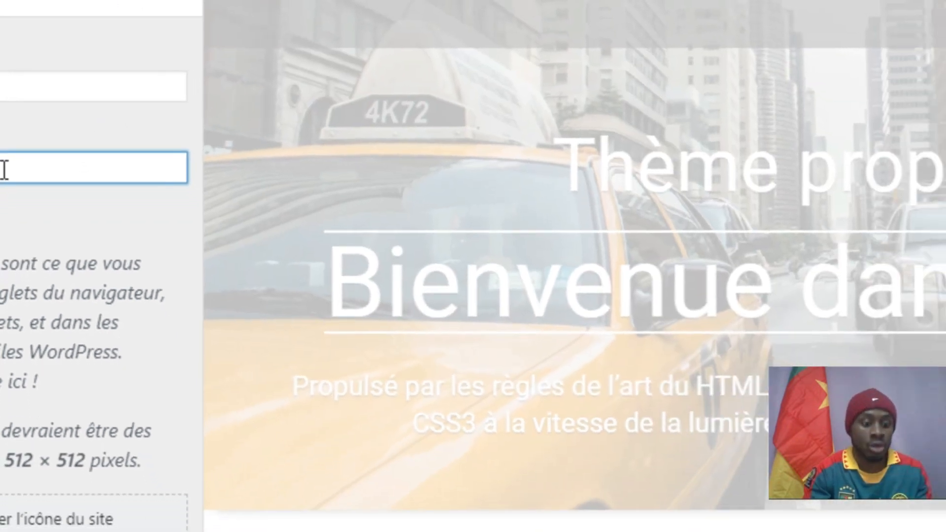
key(alt+Tab)
drag(869, 81, 369, 91)
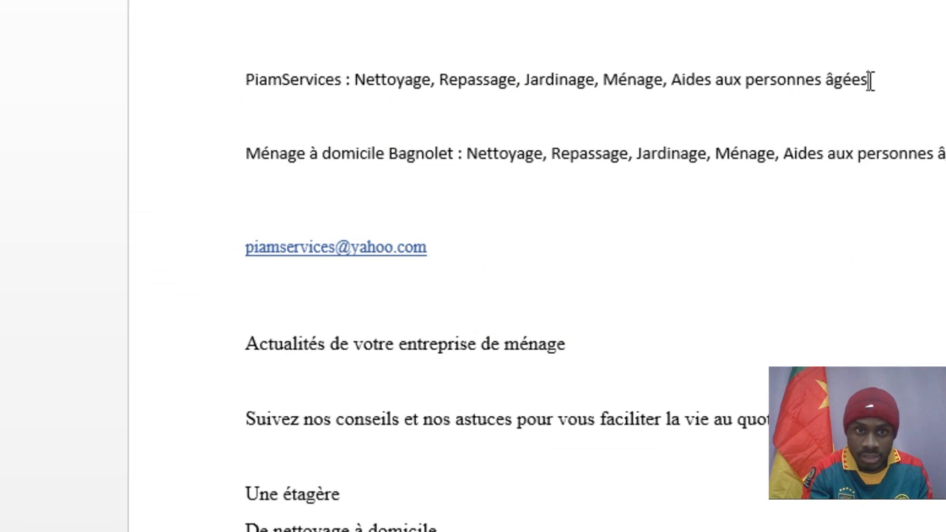
key(ctrl+c)
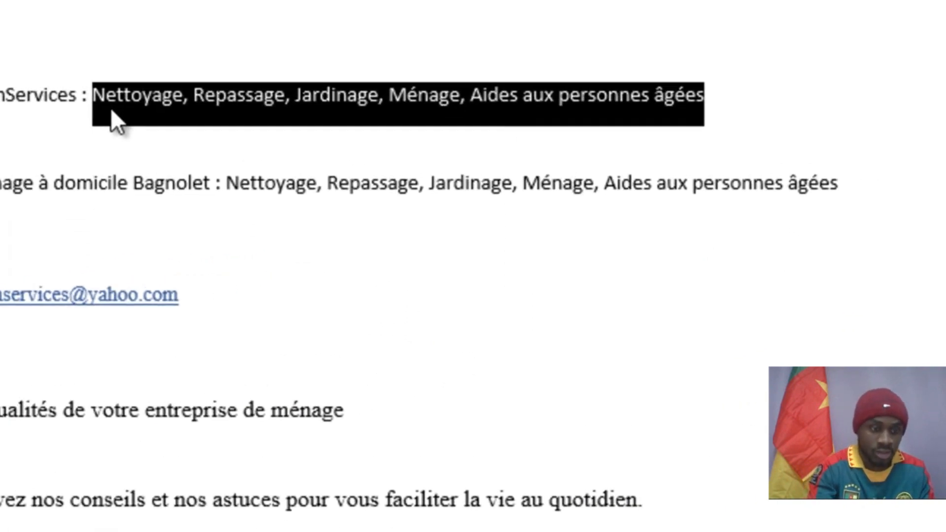
key(alt+Tab)
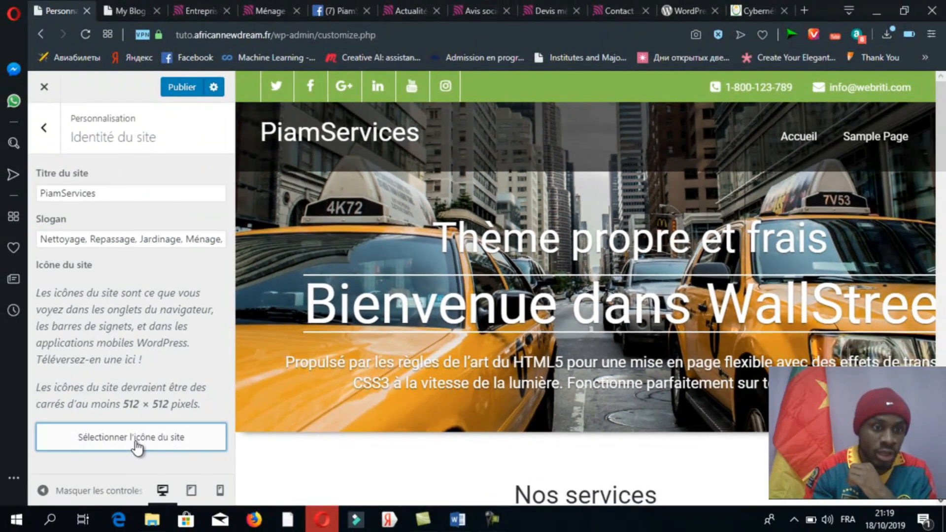
Upload the LOGO PIAMSERVICES image from the PiamServices folder for use as the site icon
click(138, 440)
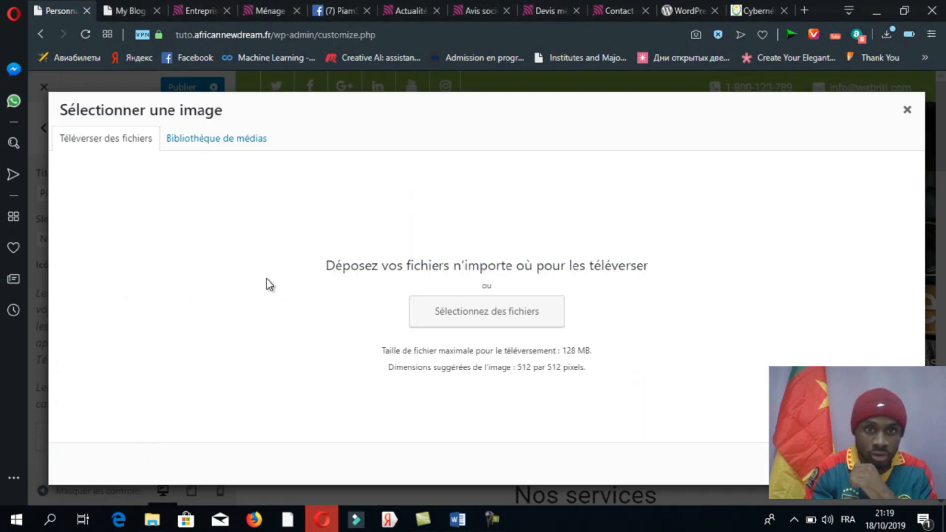
click(480, 314)
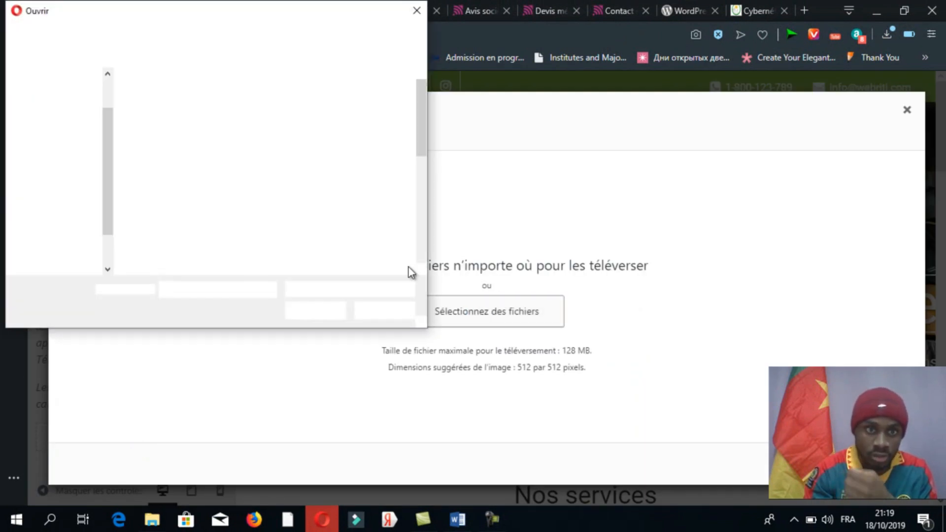
double_click(366, 121)
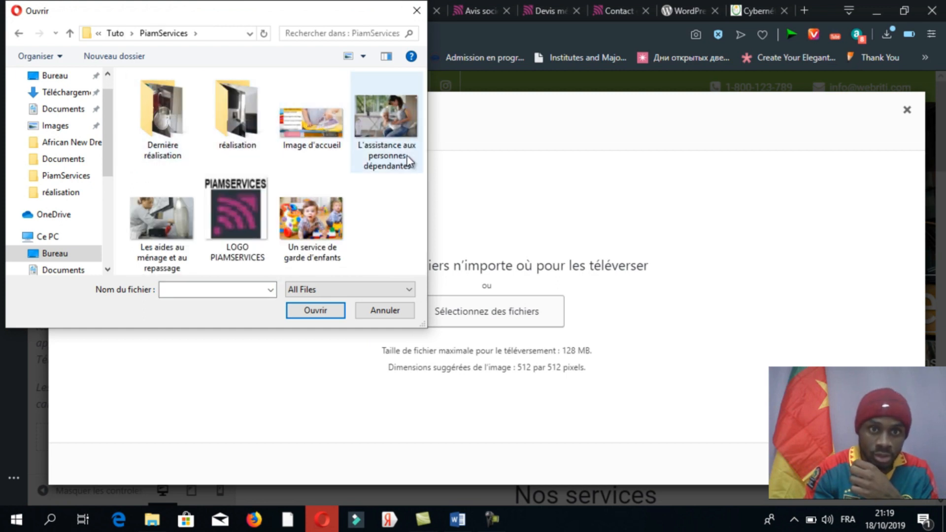
click(220, 216)
click(315, 310)
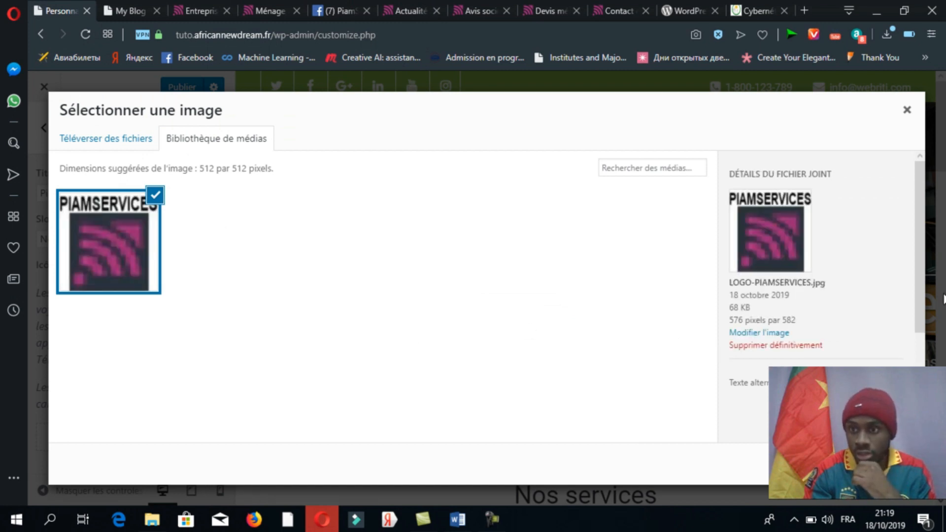
Copy the uploaded logo's title, LOGO PIAMSERVICES, into its alternative text
drag(918, 259, 914, 332)
click(869, 344)
key(ctrl+a)
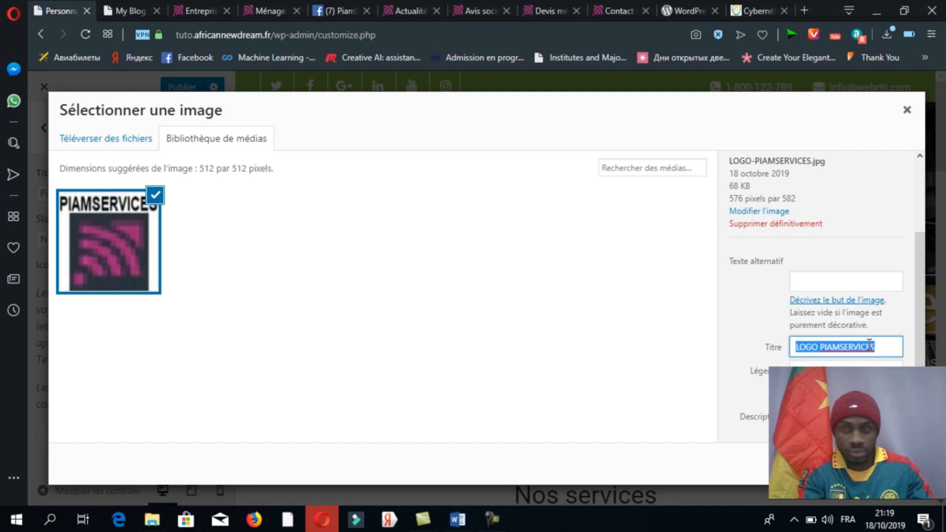
key(ctrl+c)
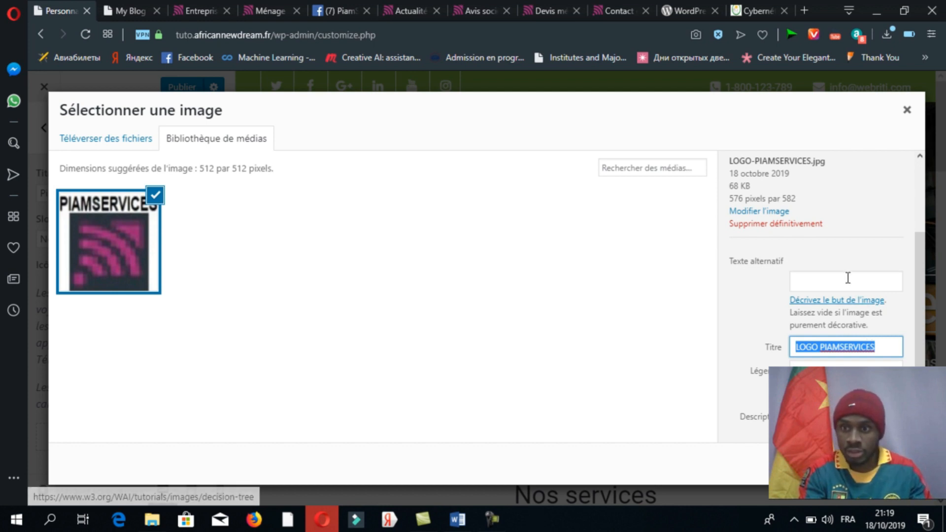
click(847, 278)
key(ctrl+v)
Fill the logo's caption and description with LOGO PIAMSERVICES and use the image as the site icon
drag(920, 291, 922, 329)
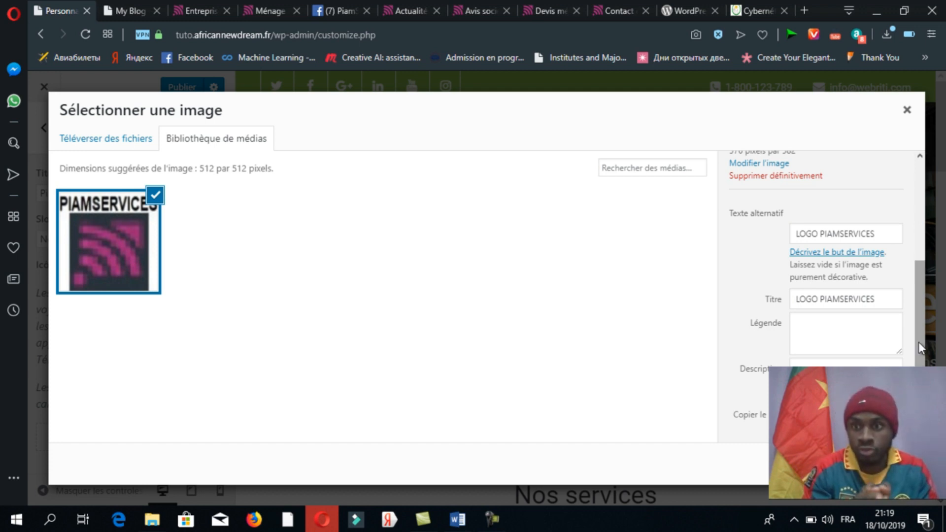
click(849, 340)
key(ctrl+v)
key(Tab)
key(ctrl+v)
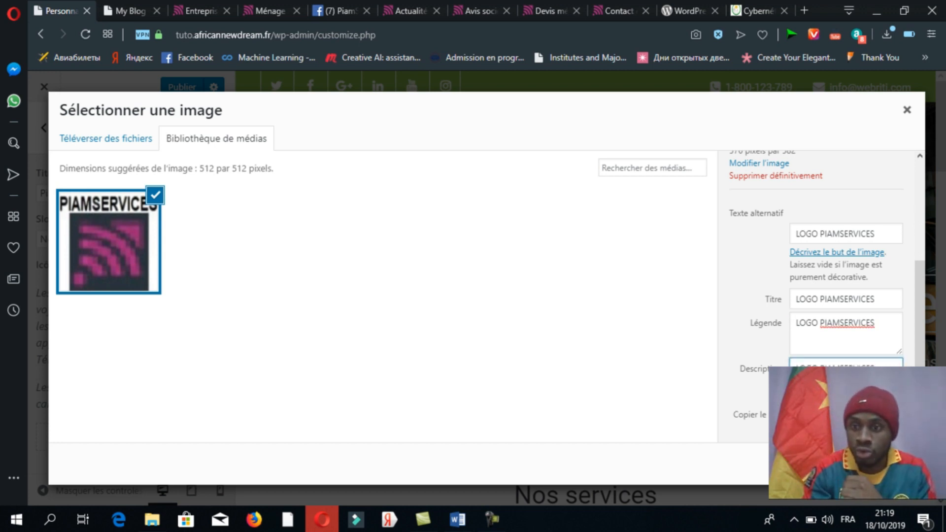
click(884, 462)
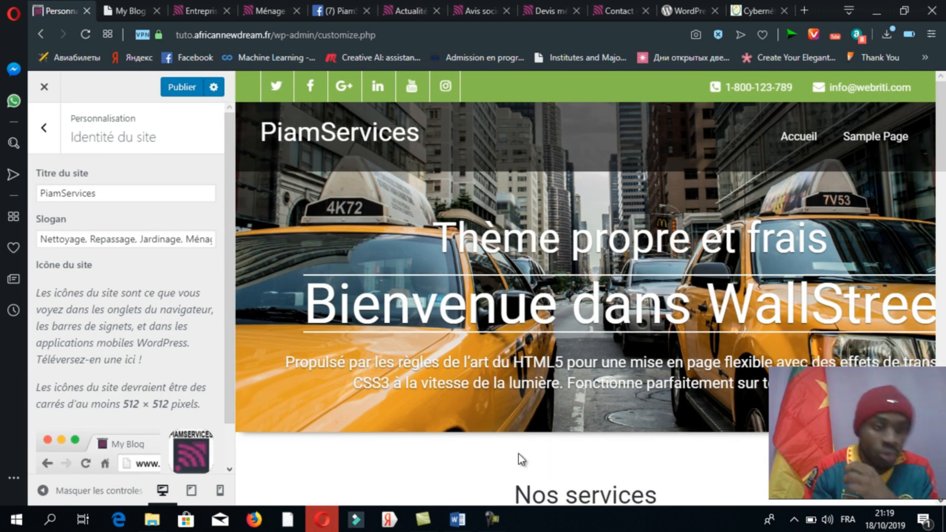
Publish the site identity changes and reload the live site to check its title and icon
drag(232, 386, 237, 317)
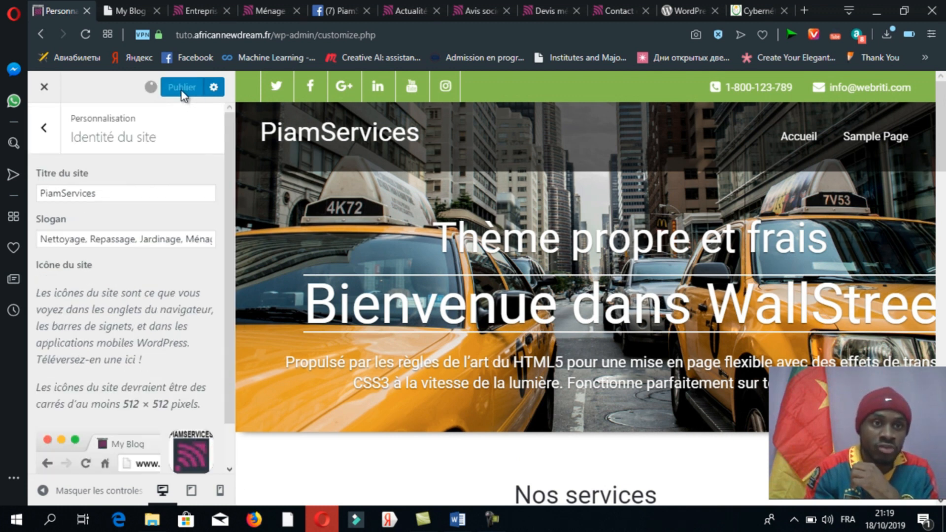
click(127, 9)
click(207, 34)
key(Return)
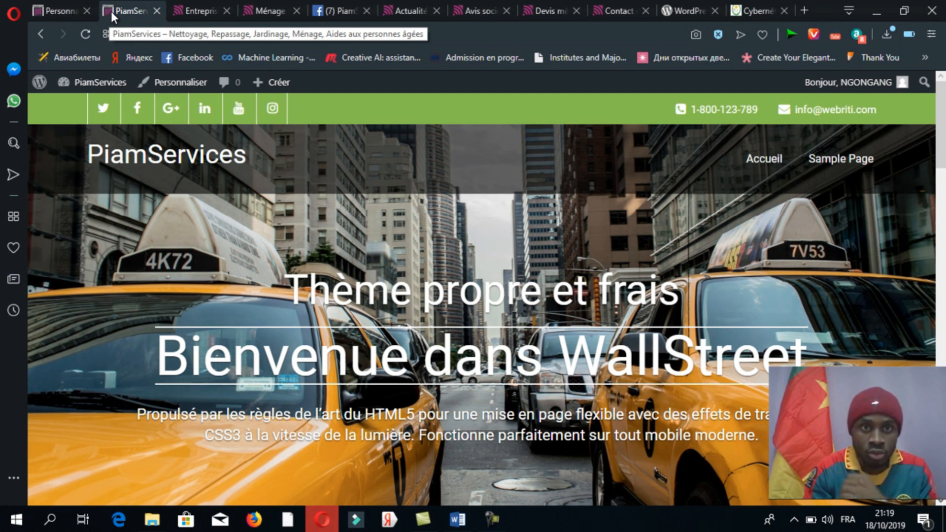
Open the background image settings in the customizer and compare them with the live home page
click(72, 12)
click(50, 129)
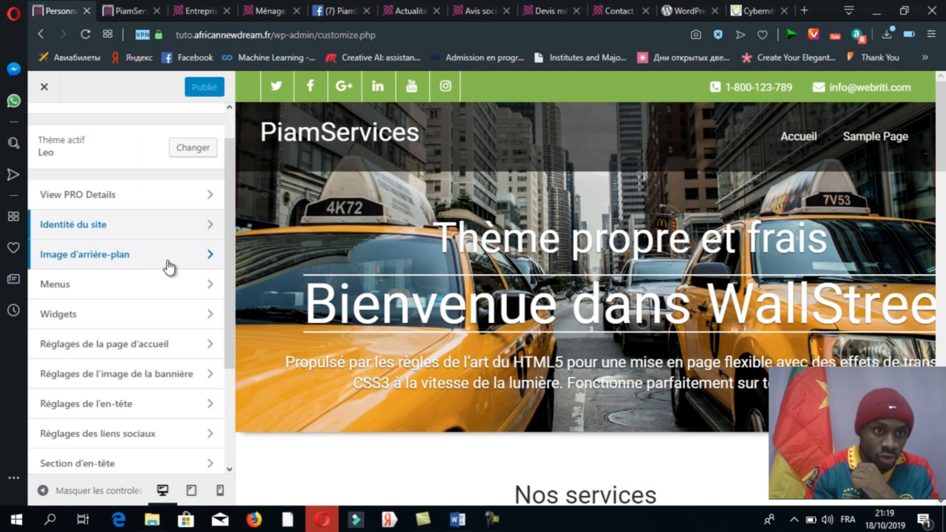
click(169, 268)
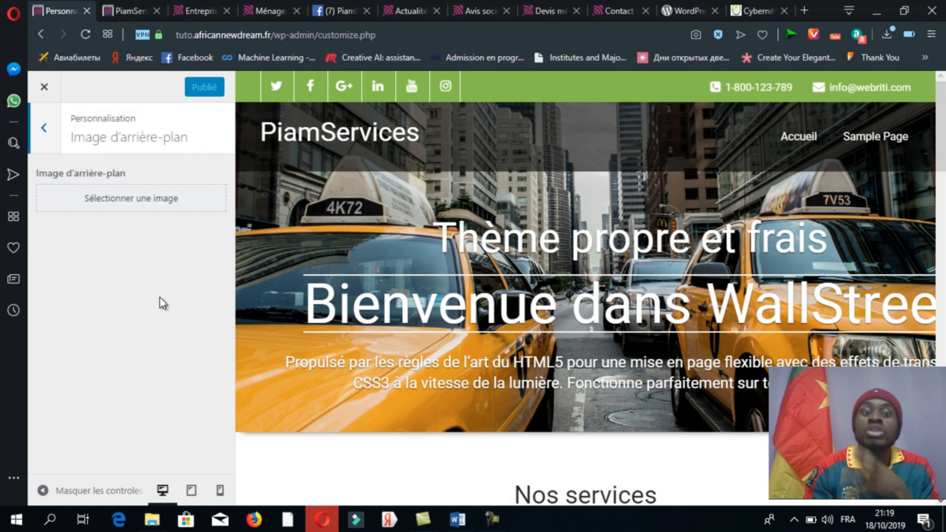
click(140, 8)
drag(941, 122, 941, 103)
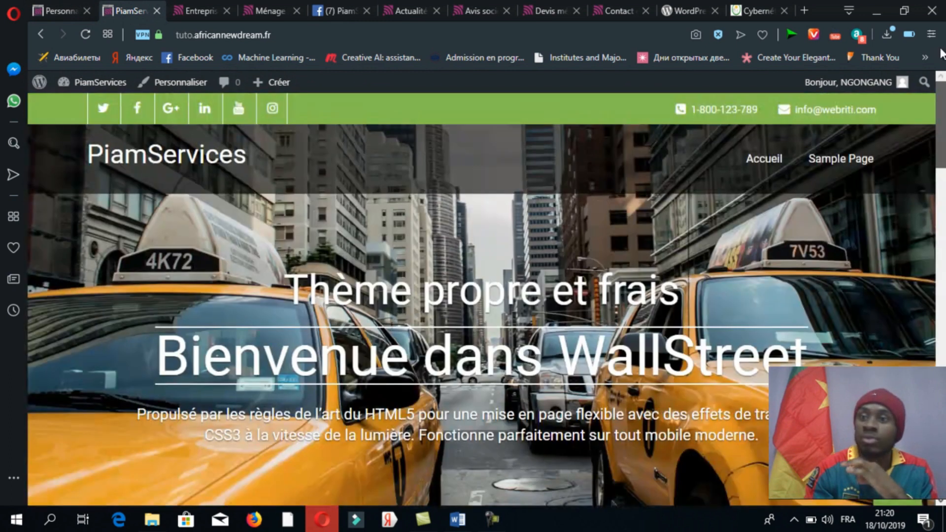
click(72, 12)
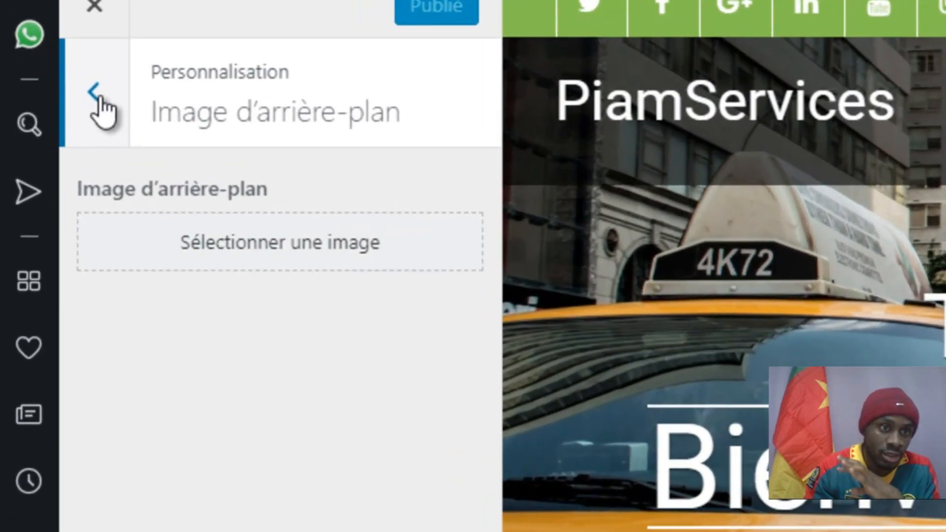
Look through the customizer's menu and widget settings and return to the list of sections
click(45, 129)
click(315, 447)
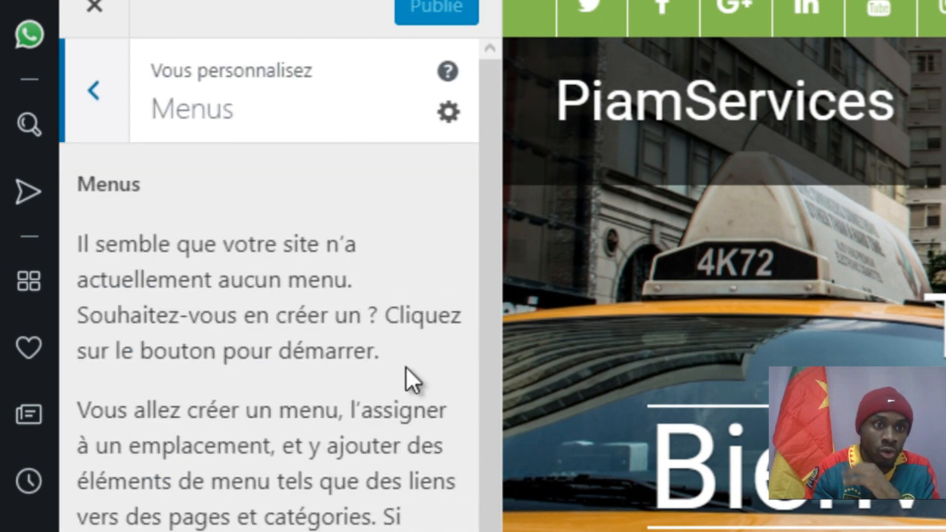
click(103, 91)
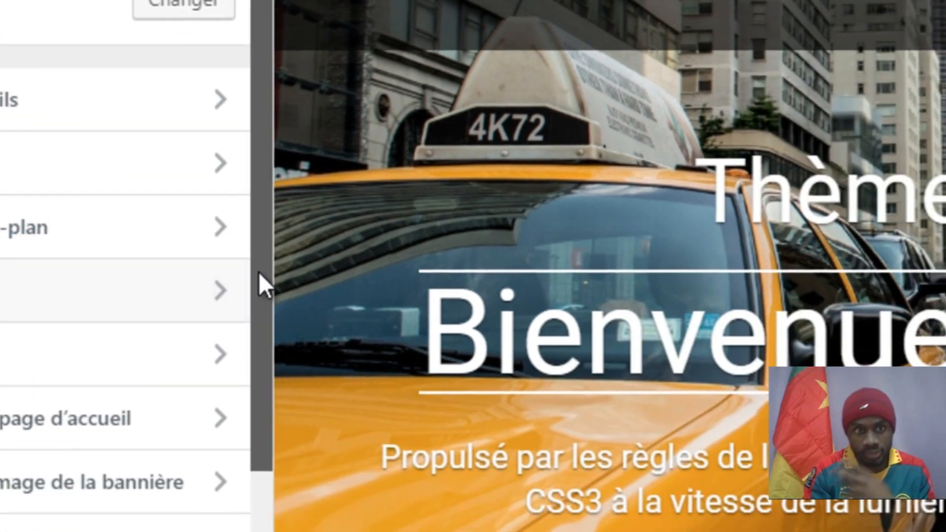
drag(258, 272, 238, 415)
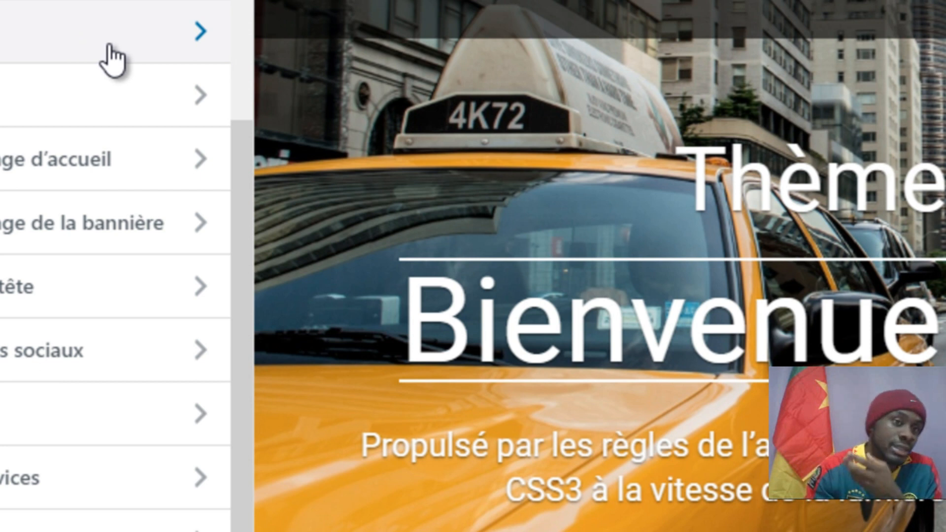
click(94, 96)
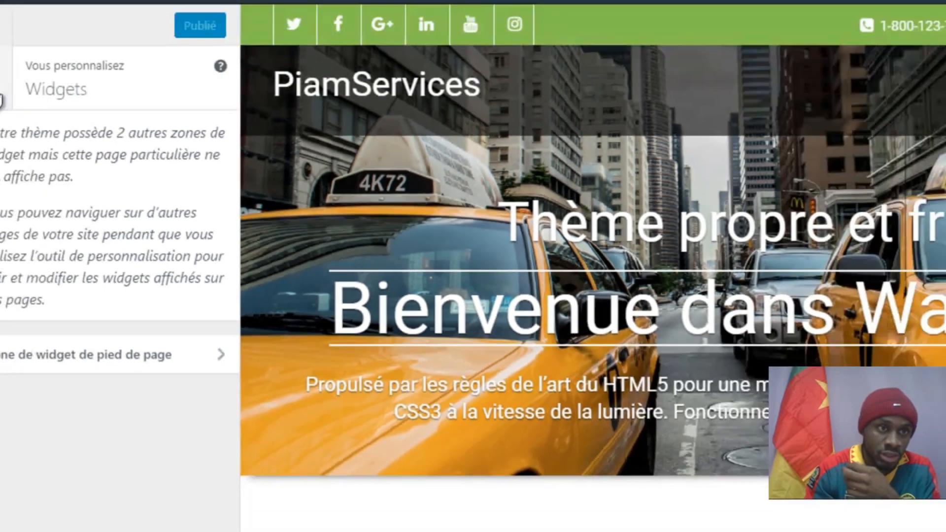
click(2, 98)
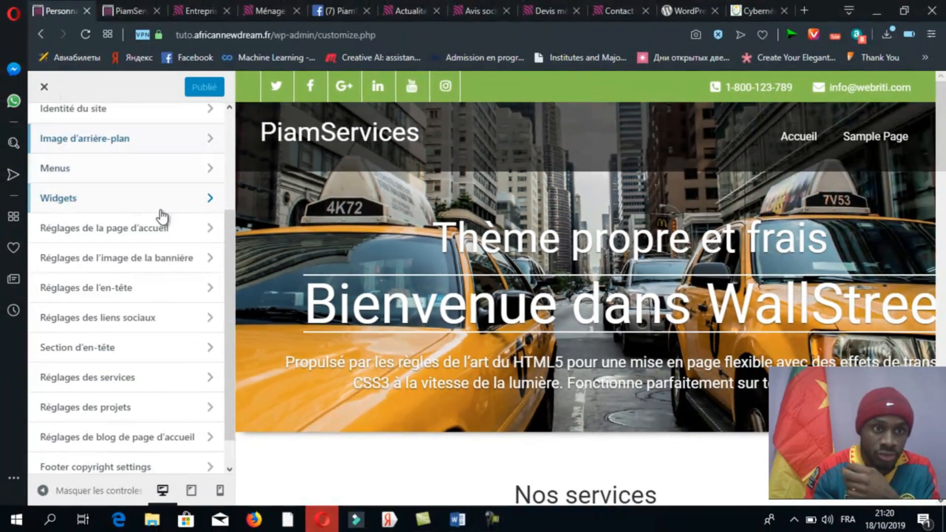
Try Sample Page as a static home page and switch the home page back to the latest posts
click(113, 230)
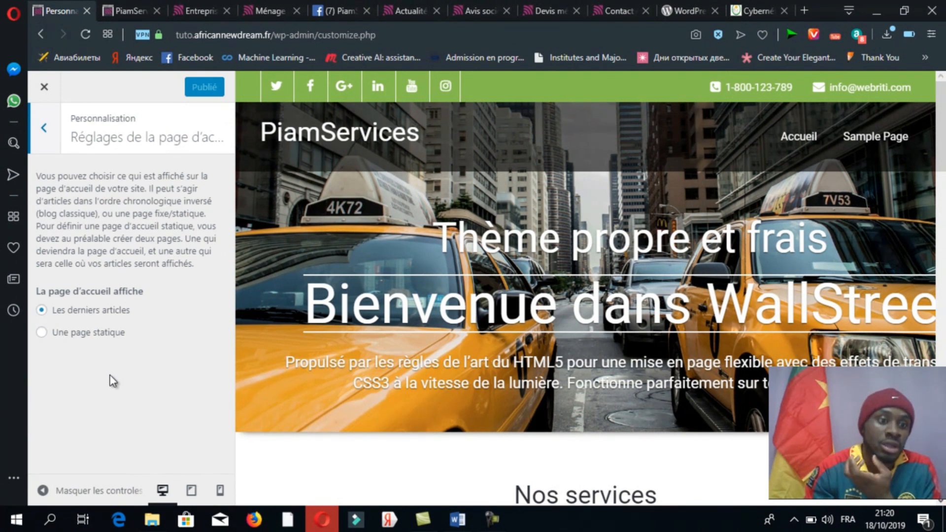
click(88, 337)
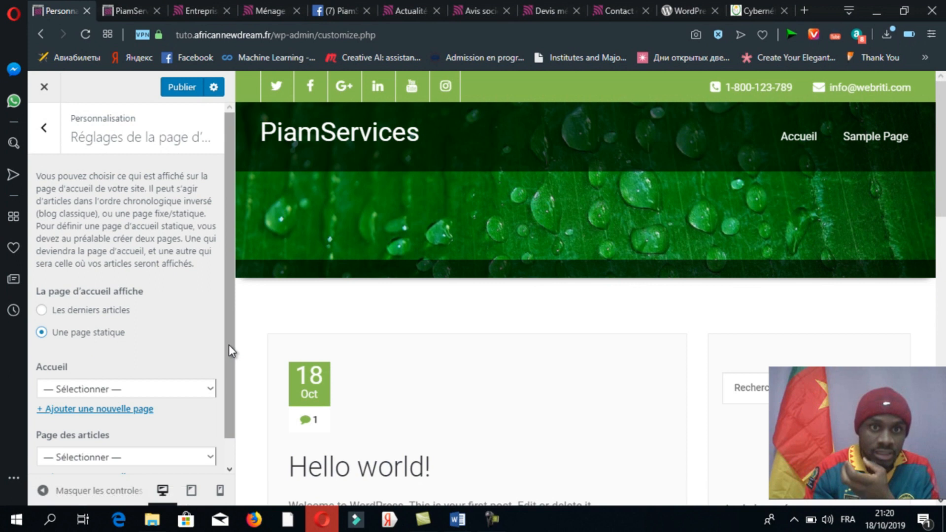
drag(944, 185, 941, 124)
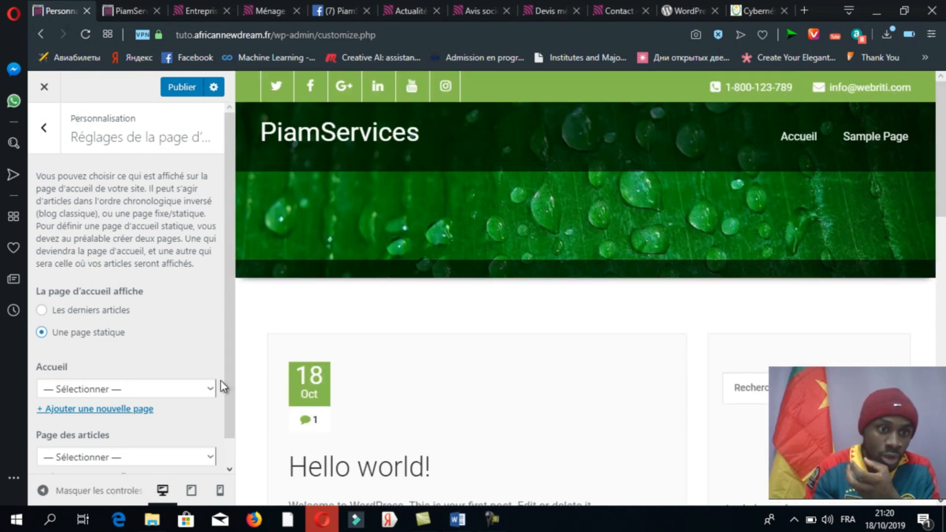
click(208, 388)
click(170, 418)
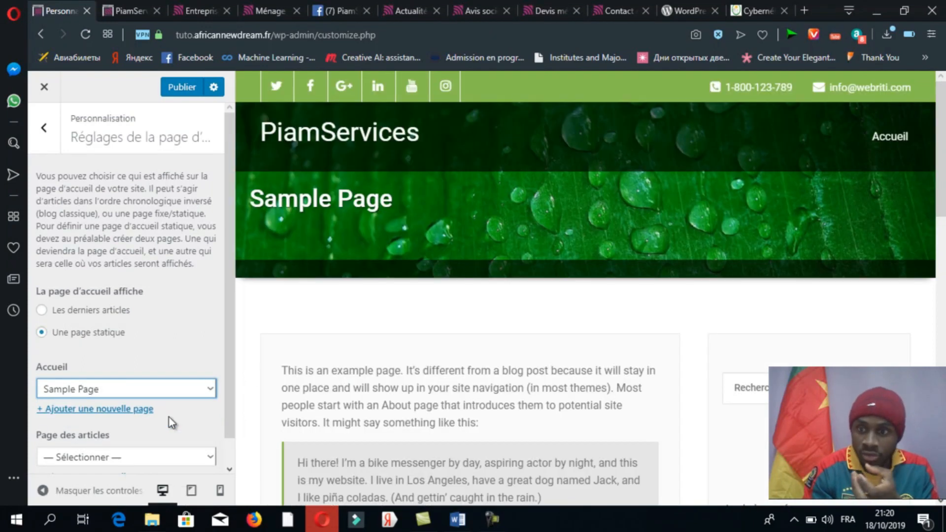
click(65, 317)
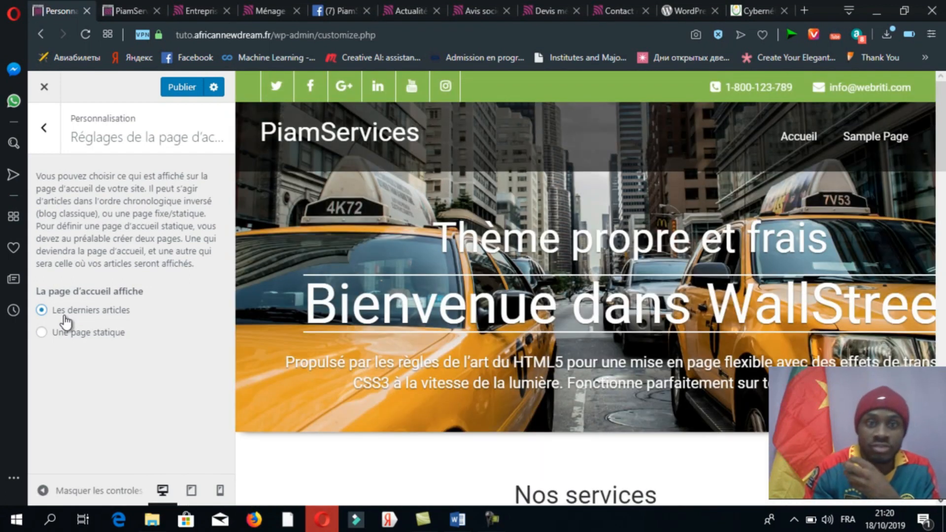
drag(941, 118, 935, 71)
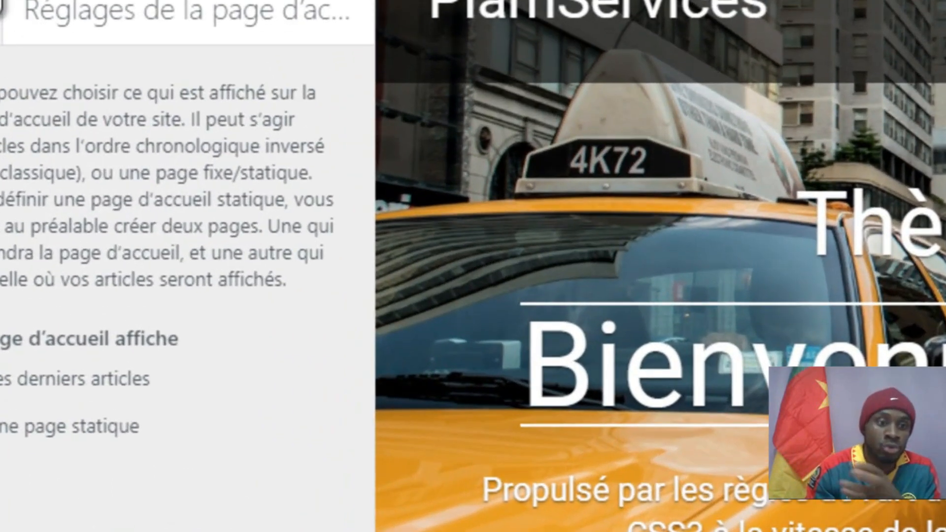
Open the banner image settings and upload "Image d'accueil" from the PiamServices folder as the replacement image
click(54, 128)
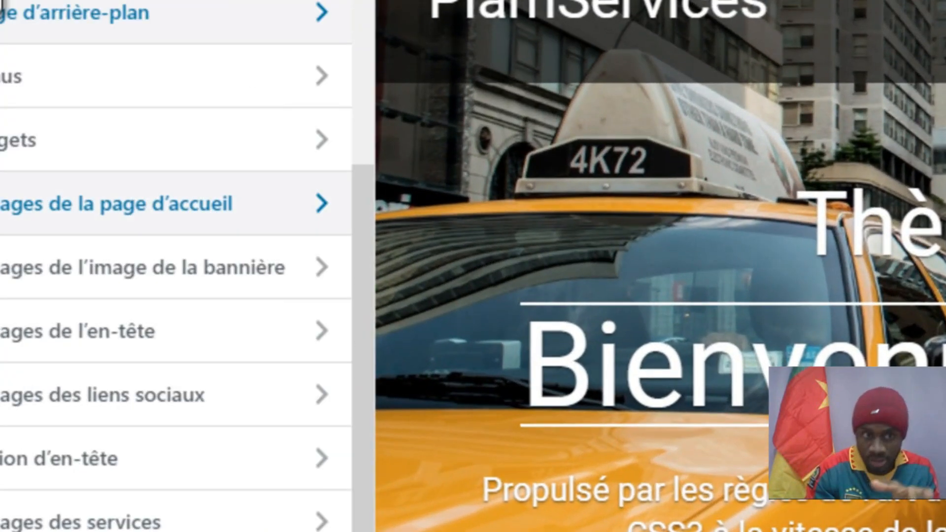
click(172, 288)
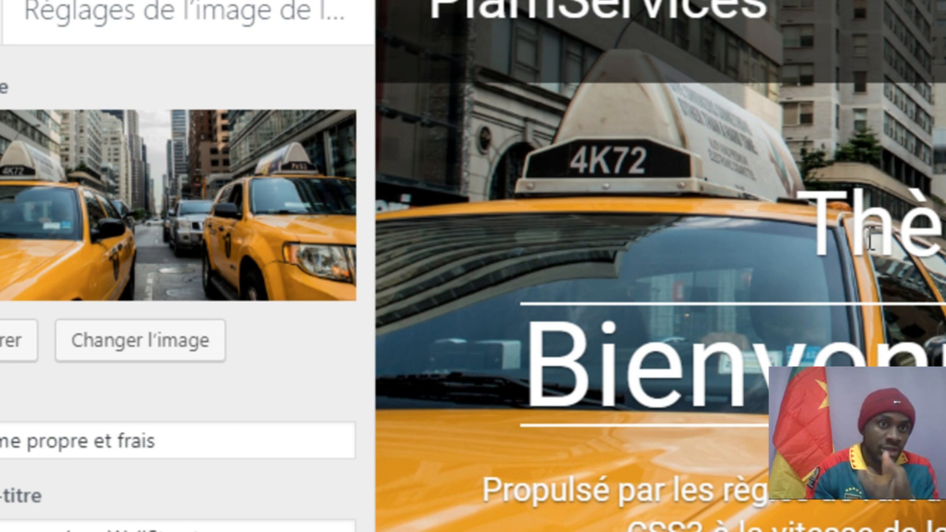
click(143, 347)
click(115, 30)
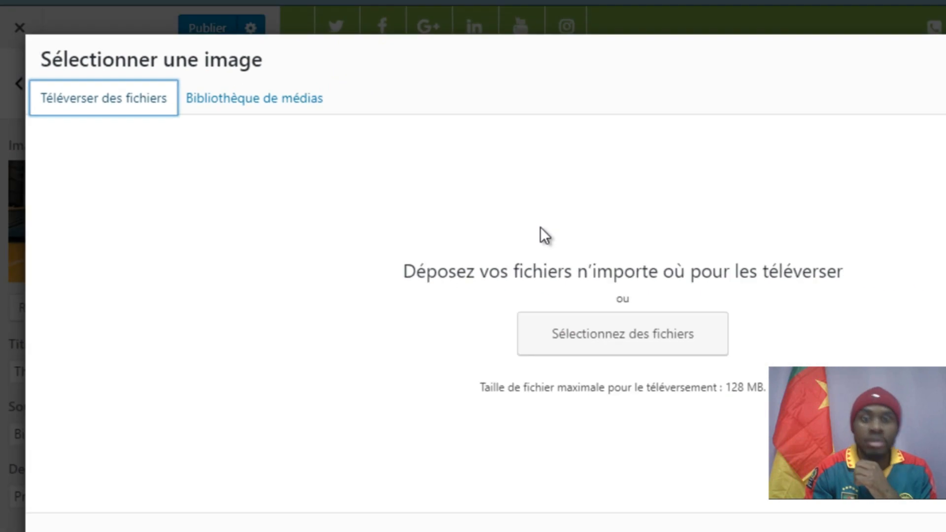
click(467, 316)
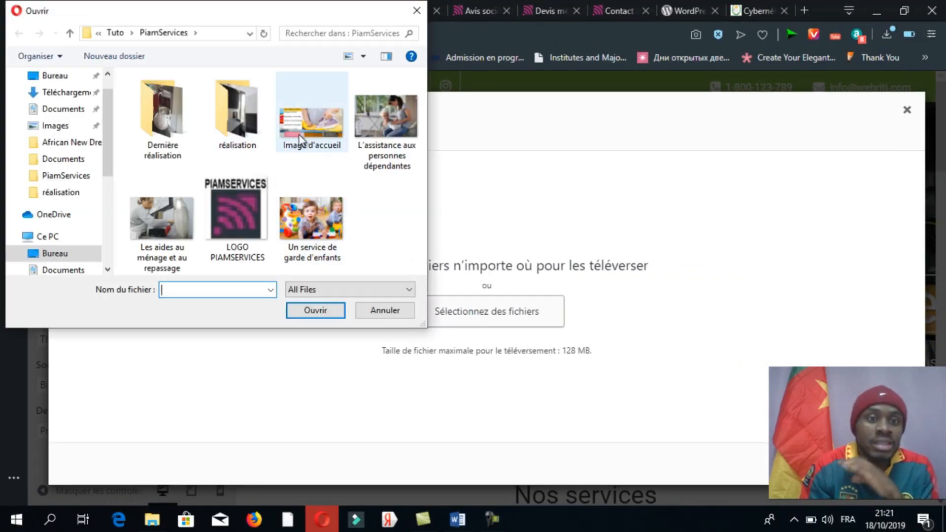
click(317, 140)
click(320, 309)
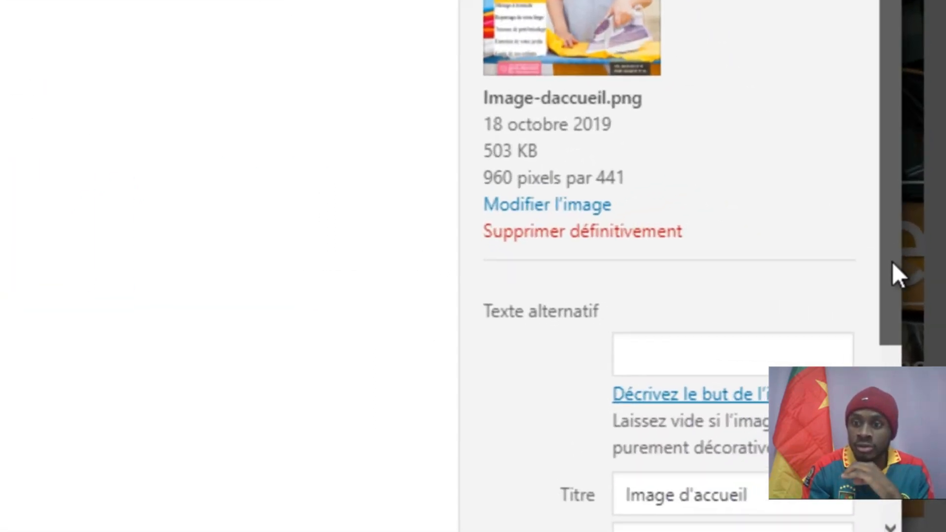
Copy the banner image's title, "Image d'accueil", into its alternative text
scroll(892, 261, down, 5)
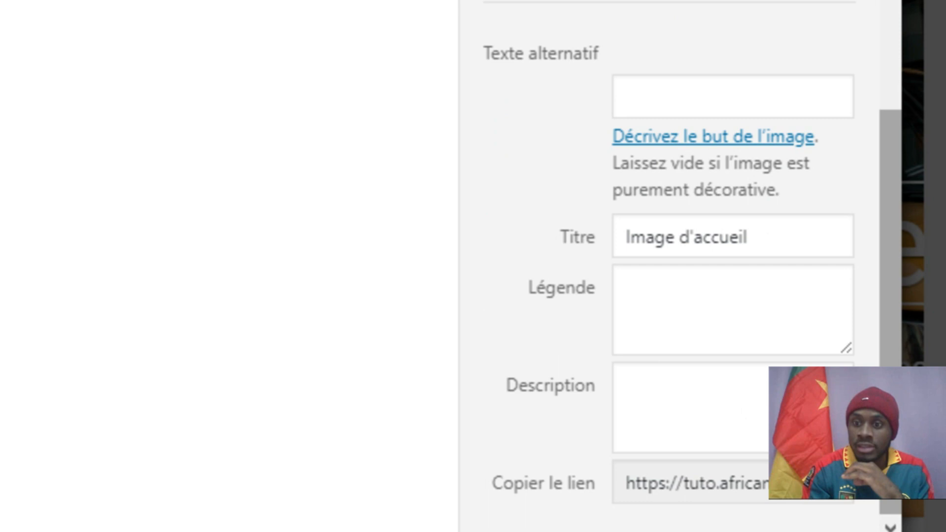
triple_click(721, 250)
key(ctrl+c)
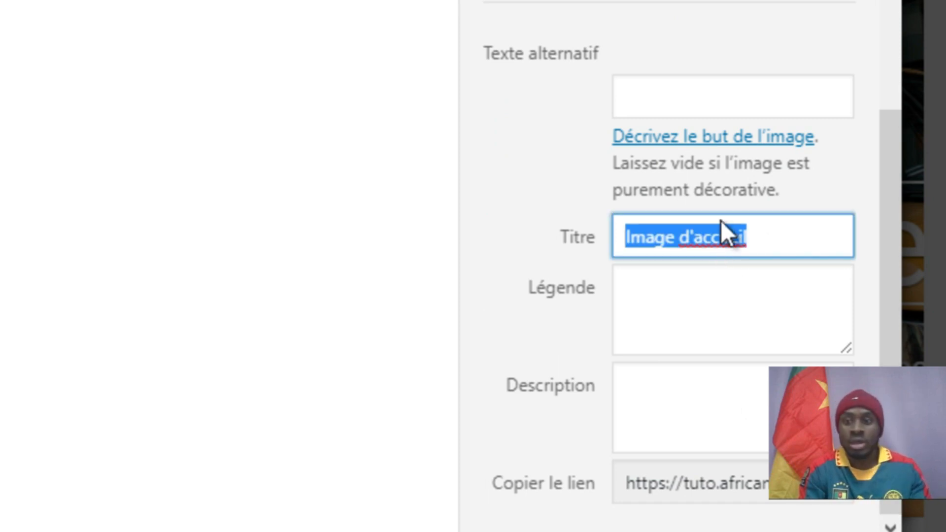
click(686, 95)
key(ctrl+v)
Fill the banner image's caption and description with "Image d'accueil" and apply it to the home page banner
click(738, 325)
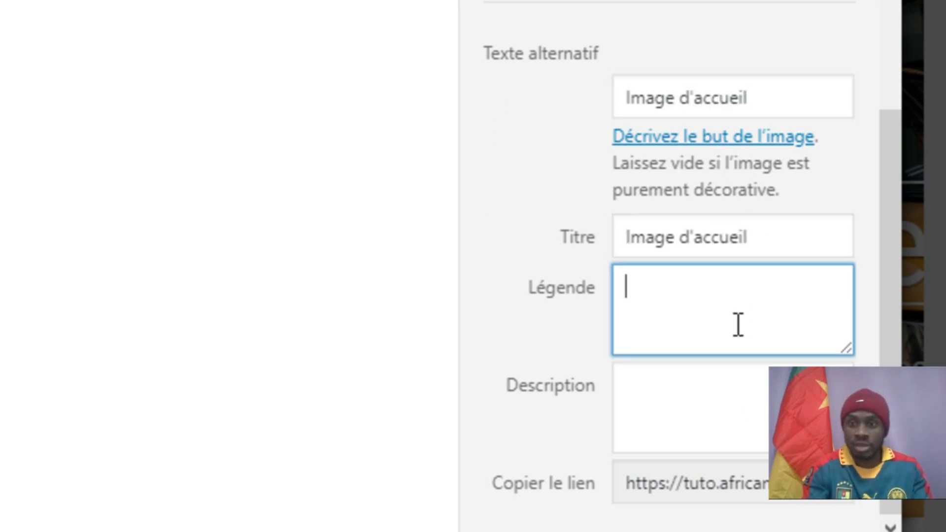
key(ctrl+v)
click(707, 424)
key(ctrl+v)
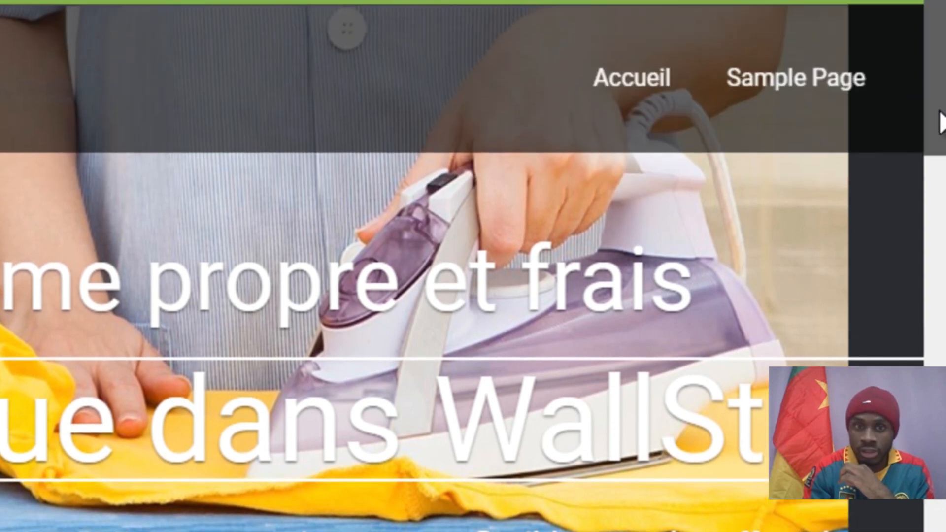
drag(938, 116, 940, 96)
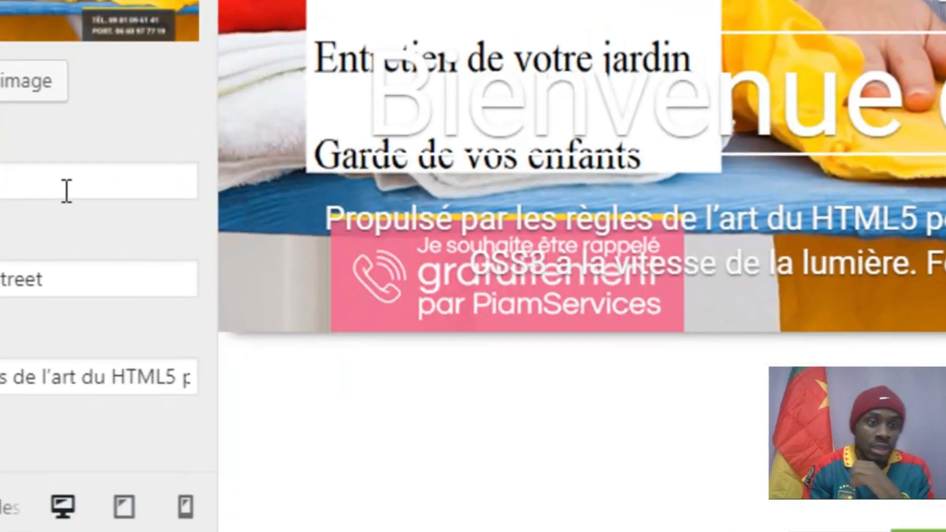
Clear the banner's title "Thème propre et frais" and its WallStreet subtitle
click(109, 170)
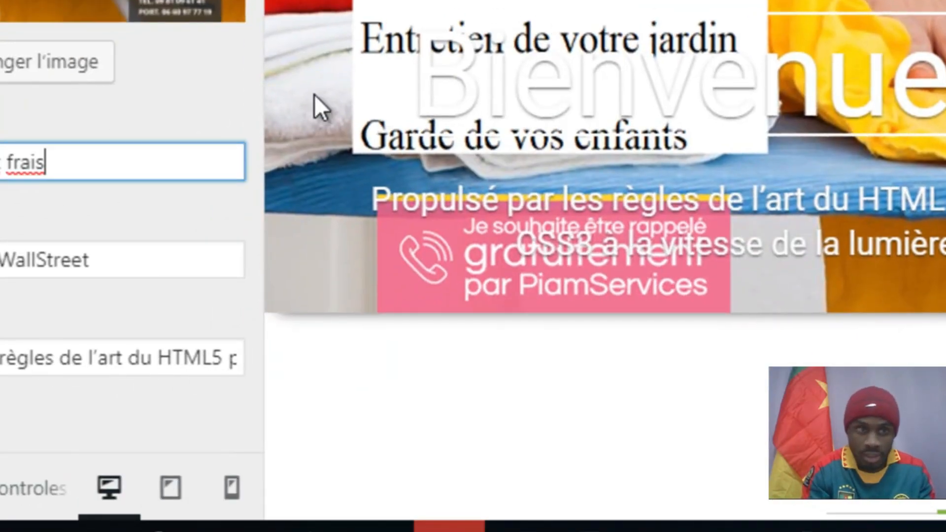
triple_click(90, 163)
key(BackSpace)
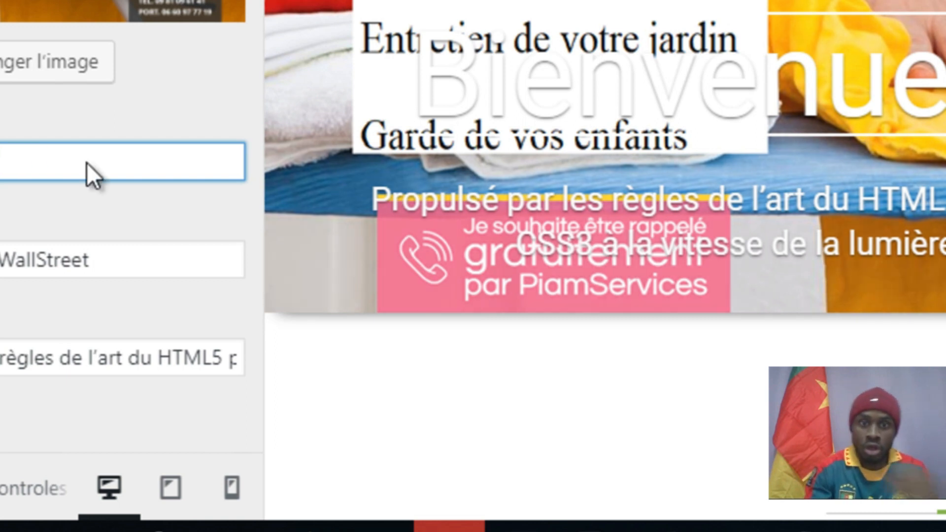
click(98, 260)
triple_click(98, 260)
key(BackSpace)
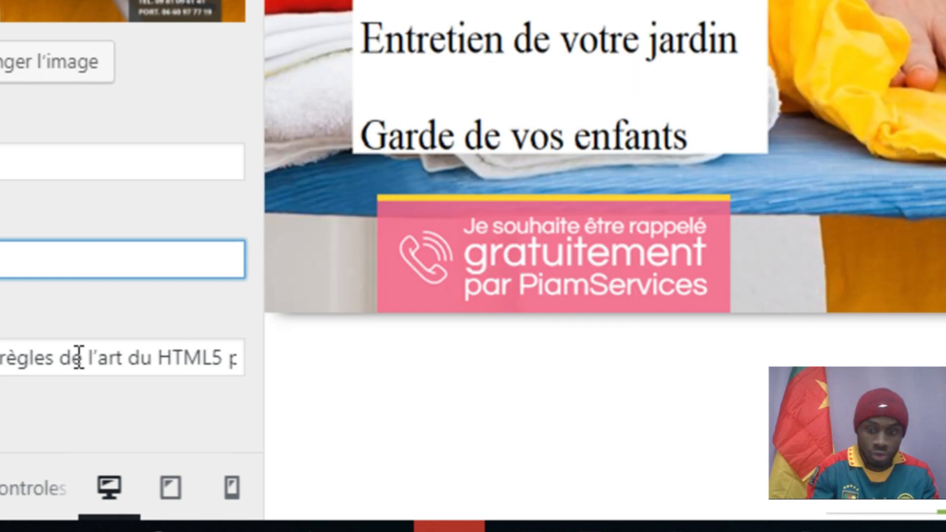
Clear the banner's description and publish the customizer changes
click(79, 357)
triple_click(79, 357)
key(BackSpace)
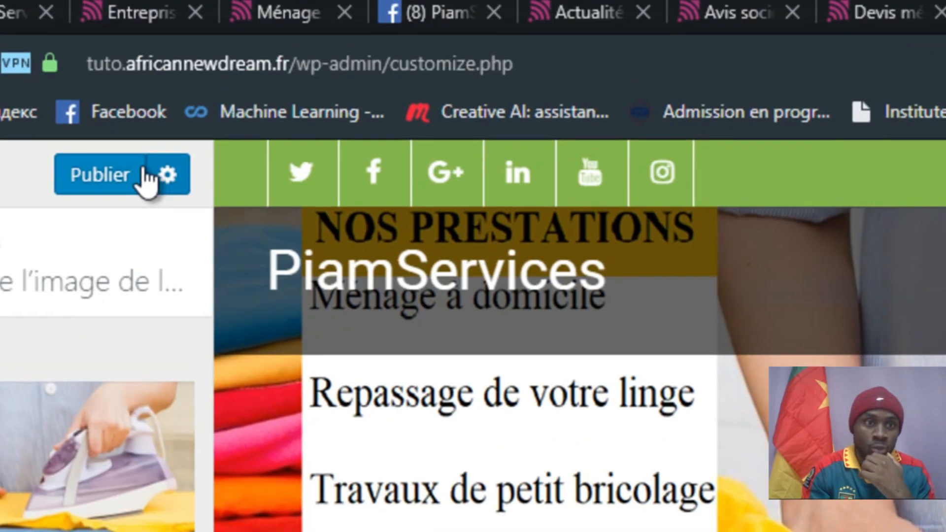
click(142, 174)
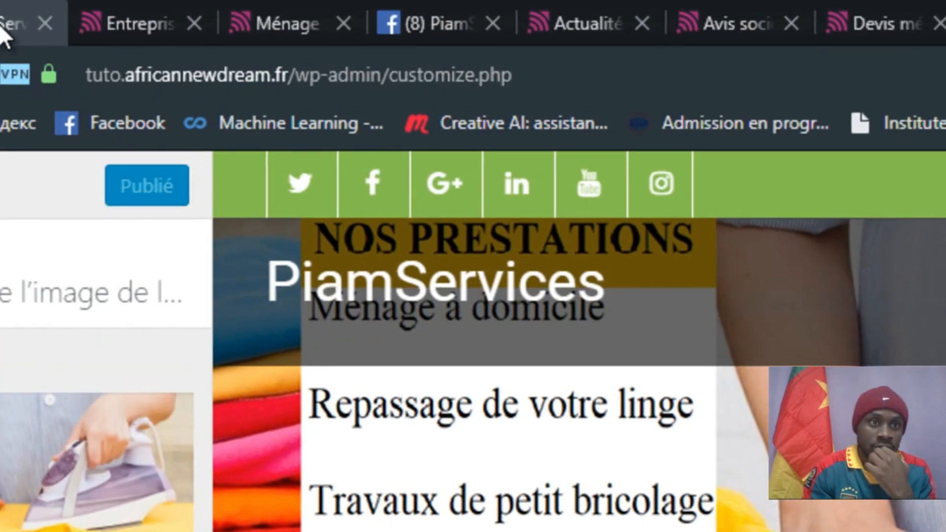
Reload the live tuto.africannewdream.fr home page and examine the published banner
click(1, 27)
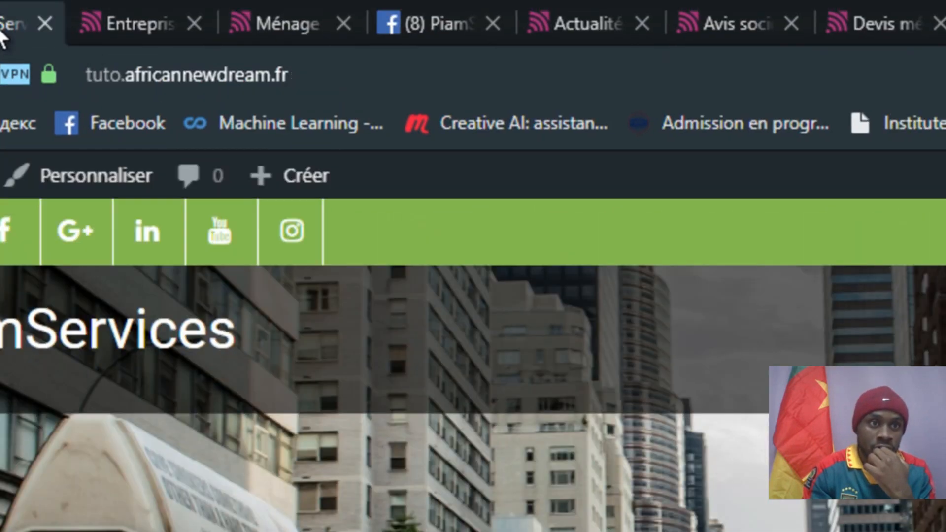
click(196, 77)
key(Return)
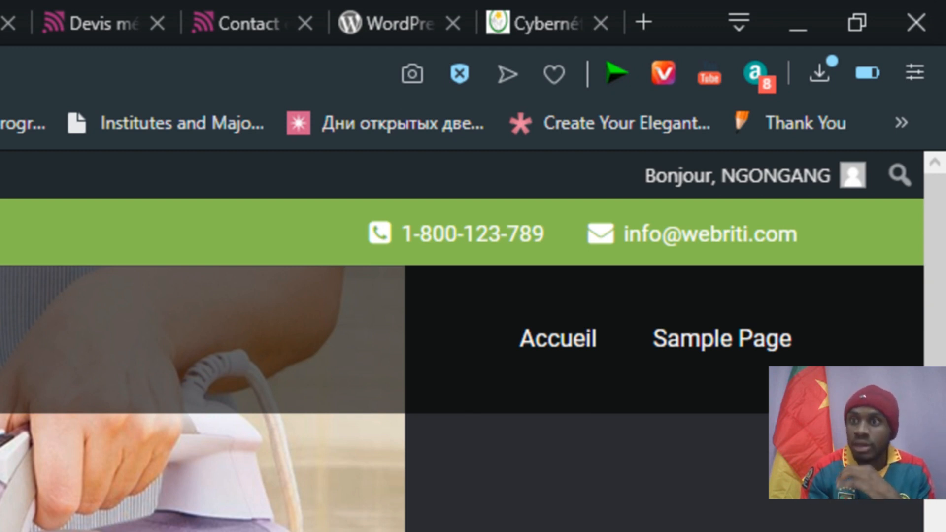
drag(943, 288, 944, 235)
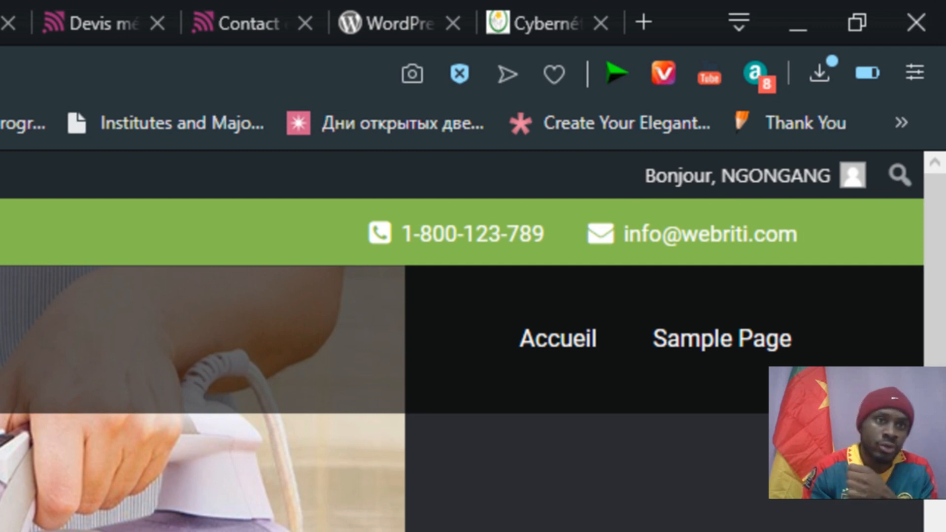
Copy "Ménage à domicile Bagnolet" from the Word document into the customizer's banner title
click(57, 11)
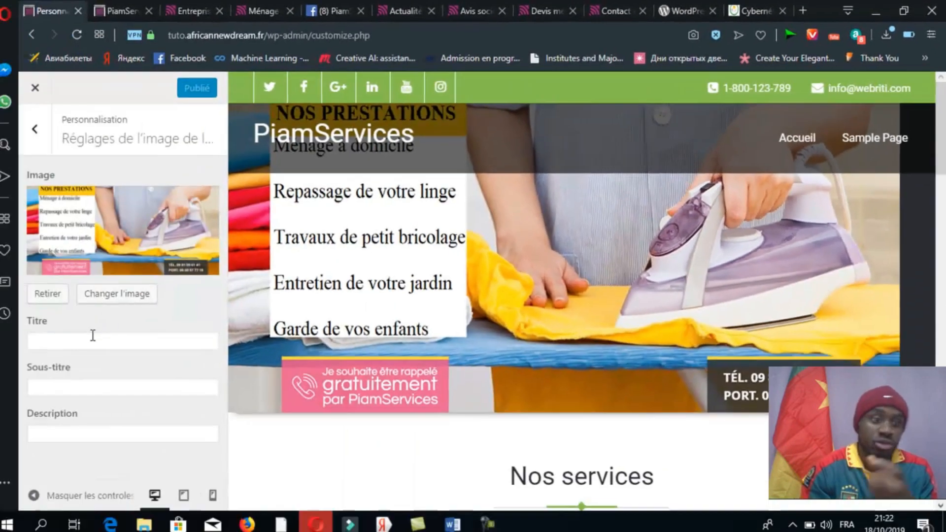
click(100, 335)
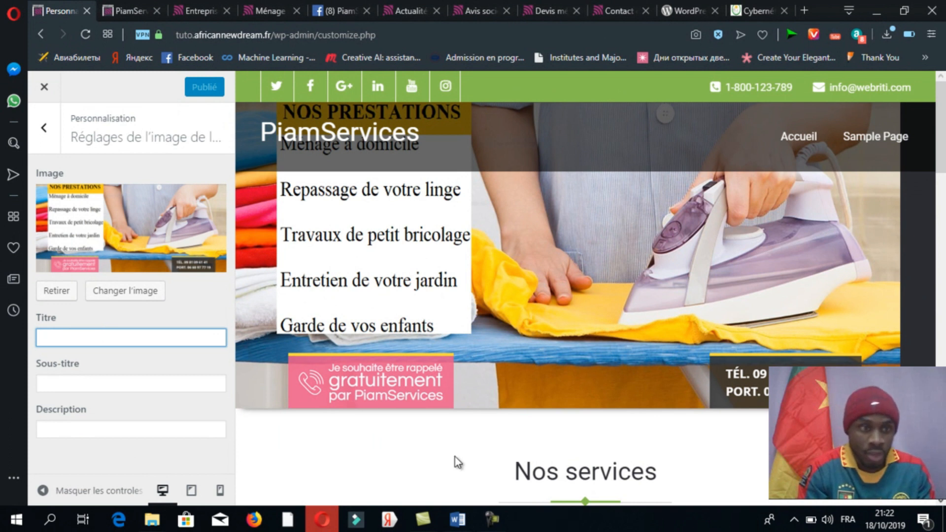
click(457, 519)
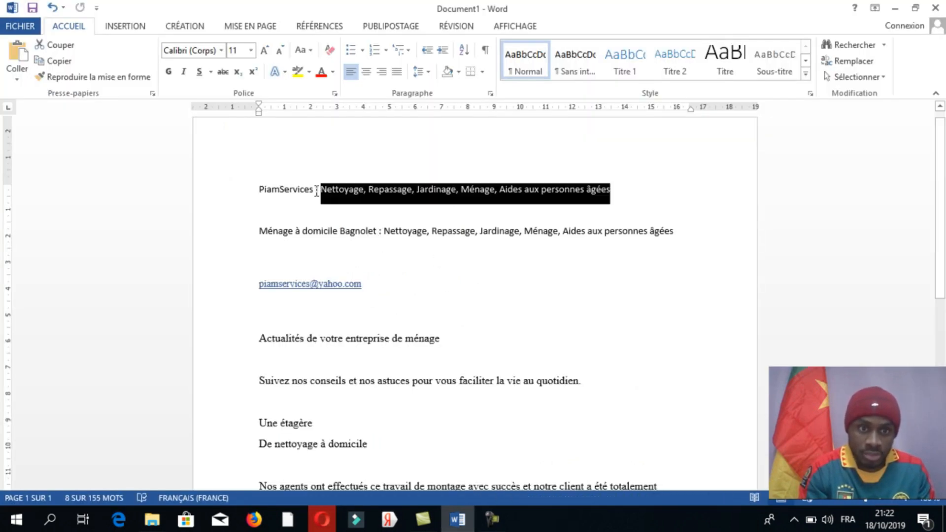
drag(314, 192, 258, 192)
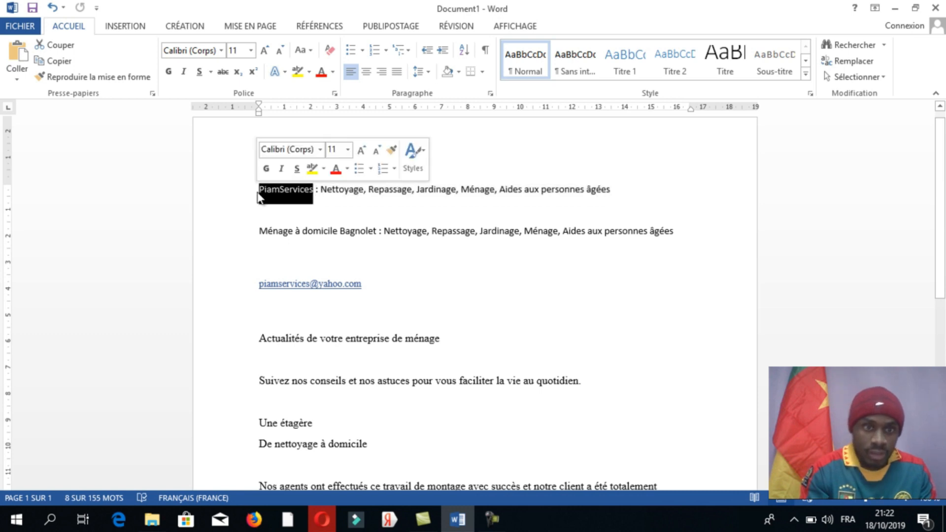
click(378, 228)
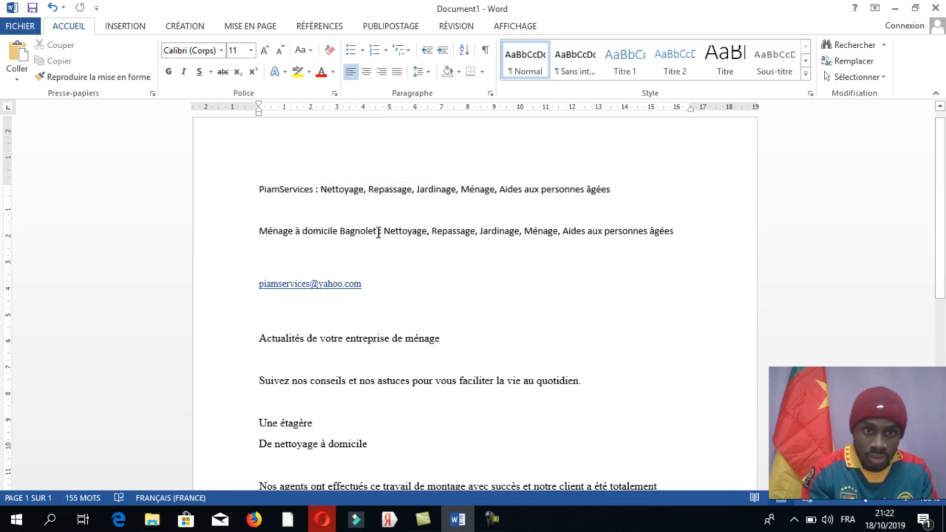
drag(377, 230, 259, 232)
key(ctrl+c)
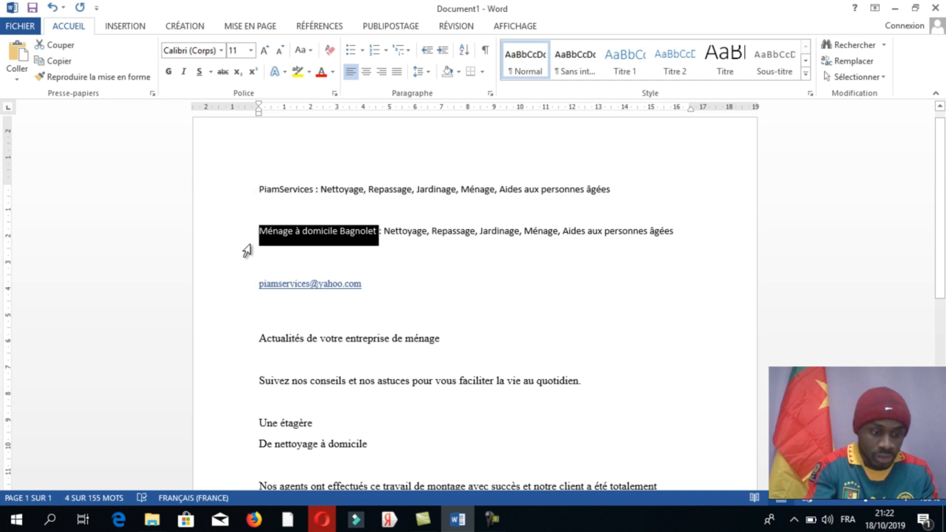
key(alt+Tab)
key(ctrl+v)
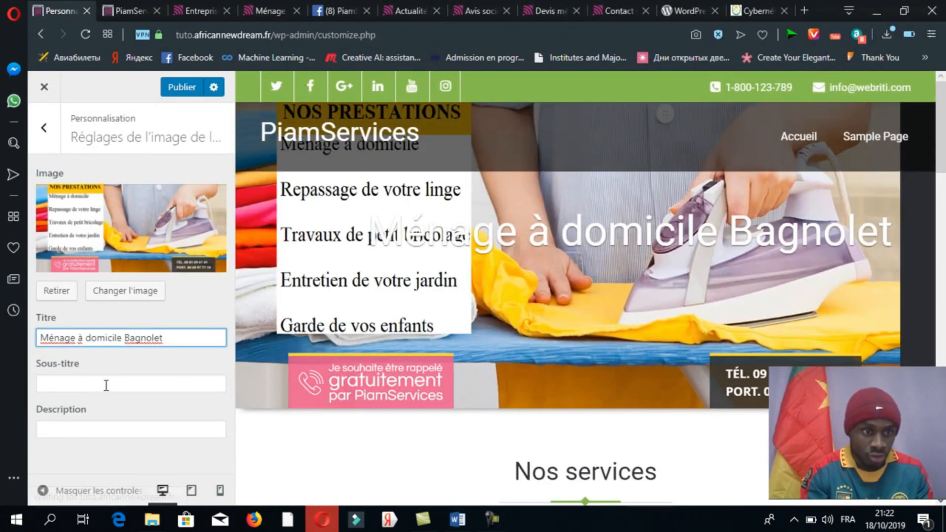
Copy "Nettoyage, Repassage, Jardinage, Ménage, Aides aux personnes âgées" from the Word document into the banner's subtitle
click(106, 386)
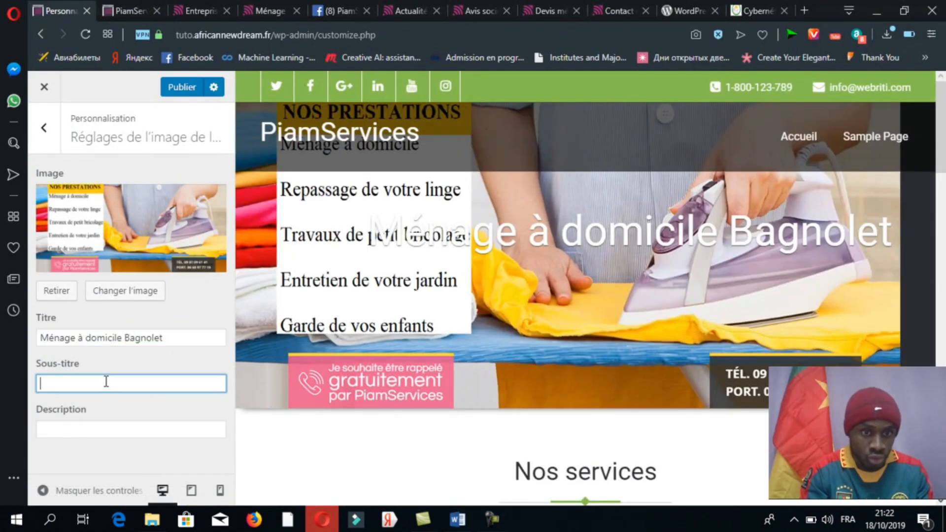
key(alt+Tab)
drag(679, 227, 403, 239)
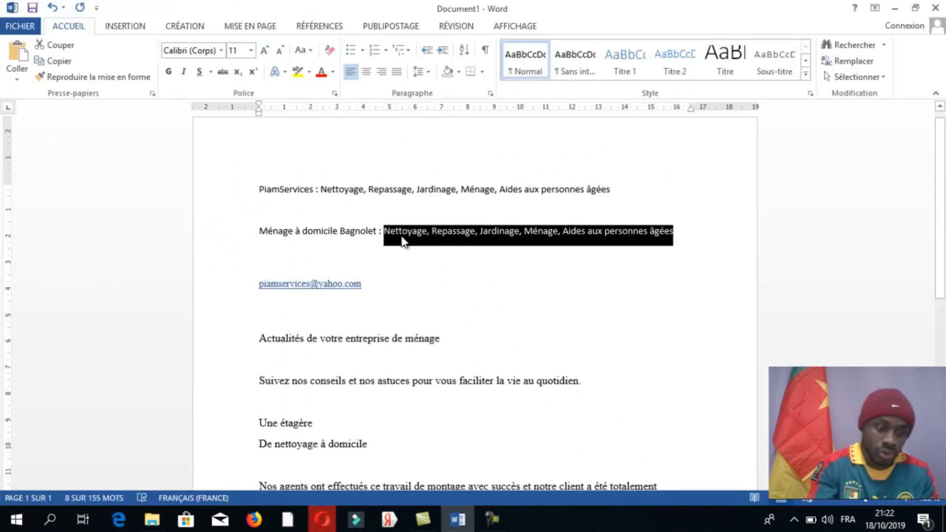
key(ctrl+c)
click(322, 519)
click(130, 383)
key(ctrl+v)
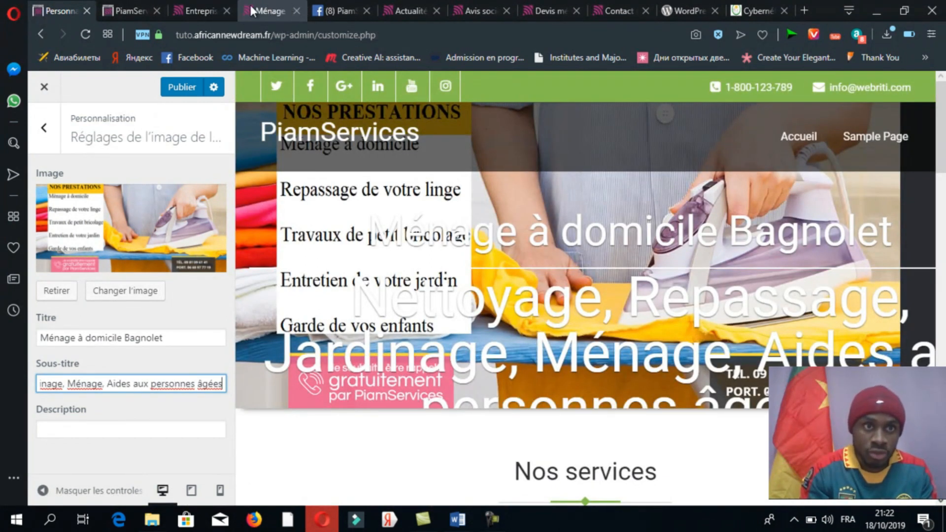
click(215, 9)
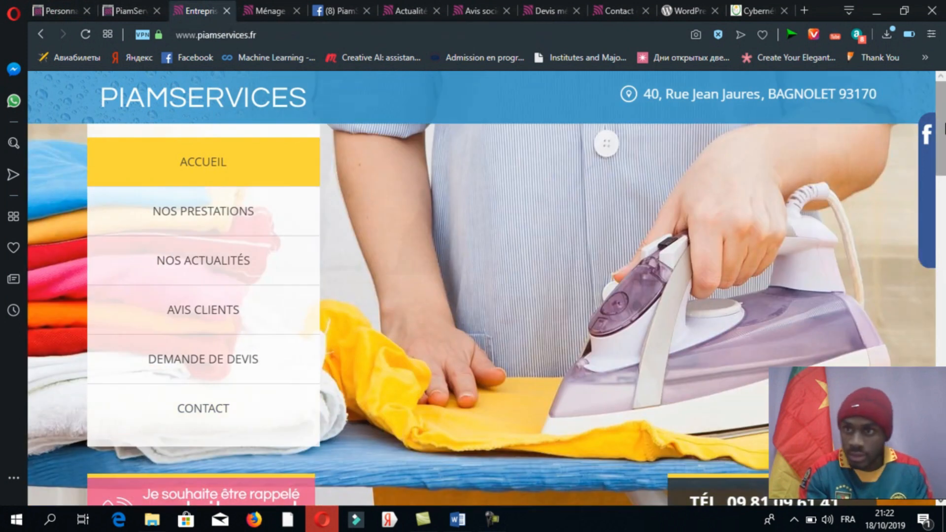
scroll(431, 316, down, 10)
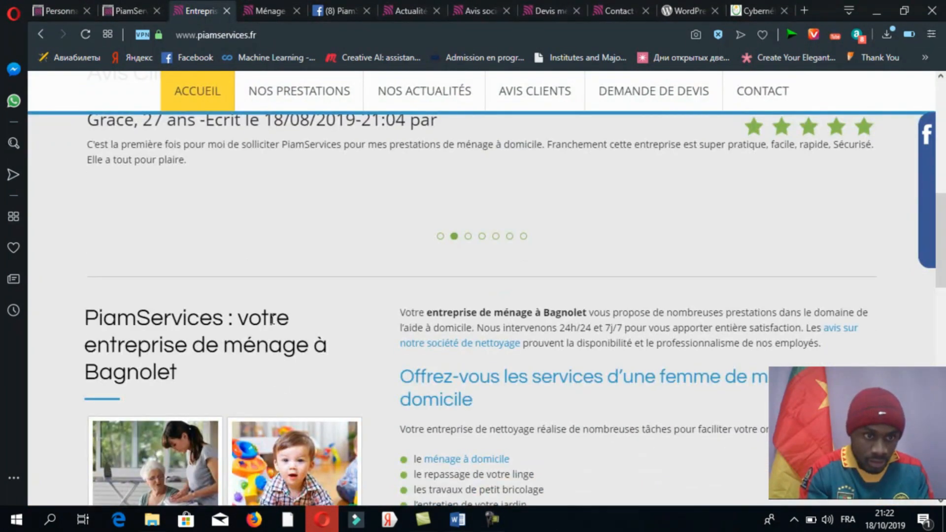
drag(238, 318, 247, 365)
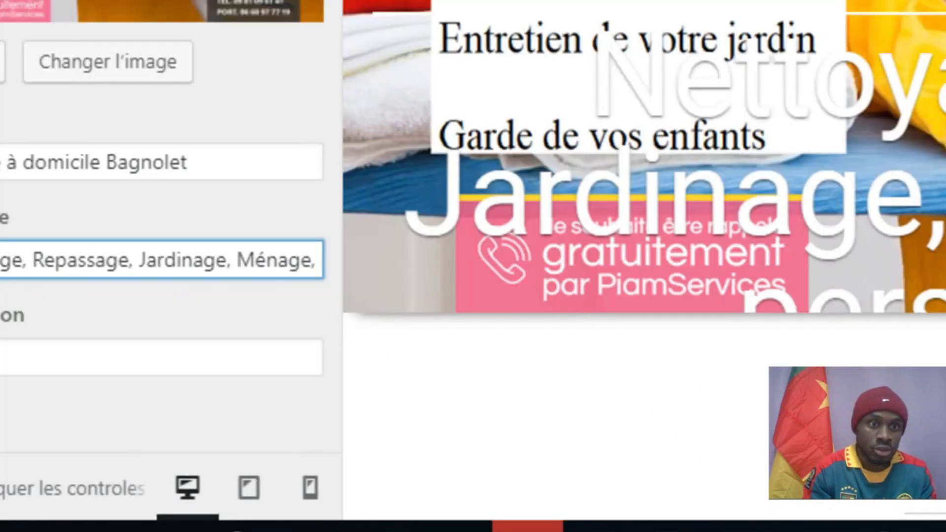
click(126, 353)
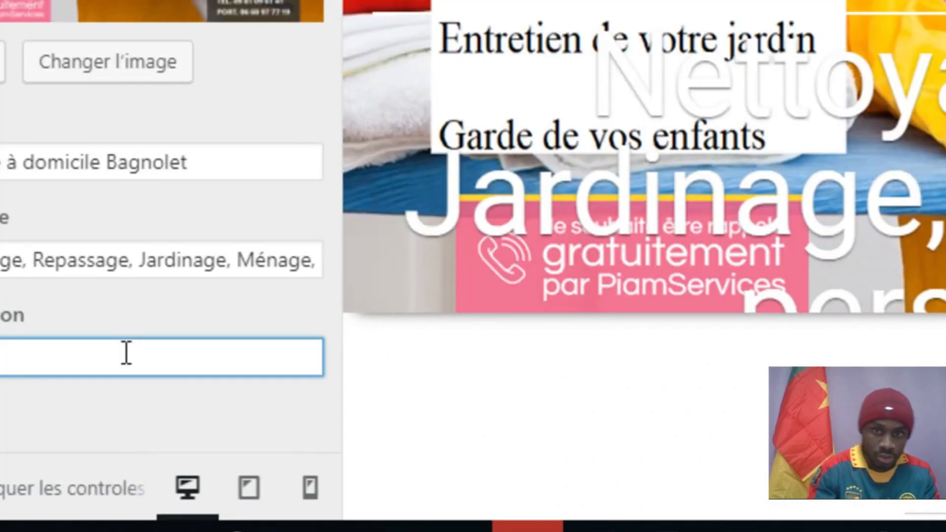
key(ctrl+v)
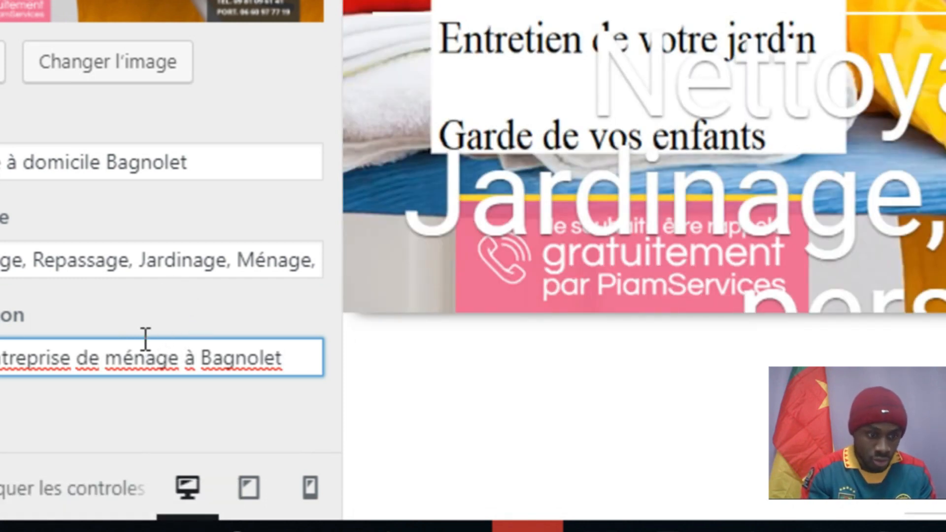
Clear the banner's description and replace its subtitle with "votre entreprise de ménage à Bagnolet"
triple_click(125, 354)
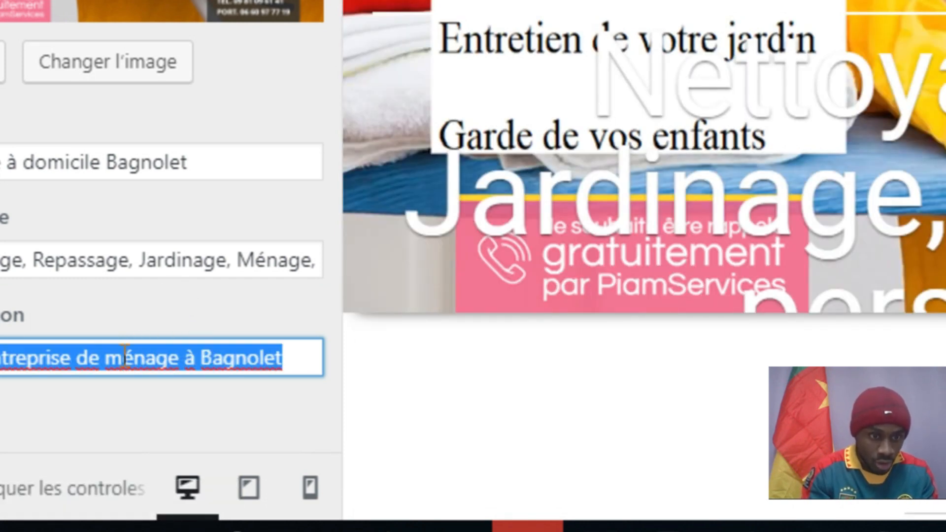
key(BackSpace)
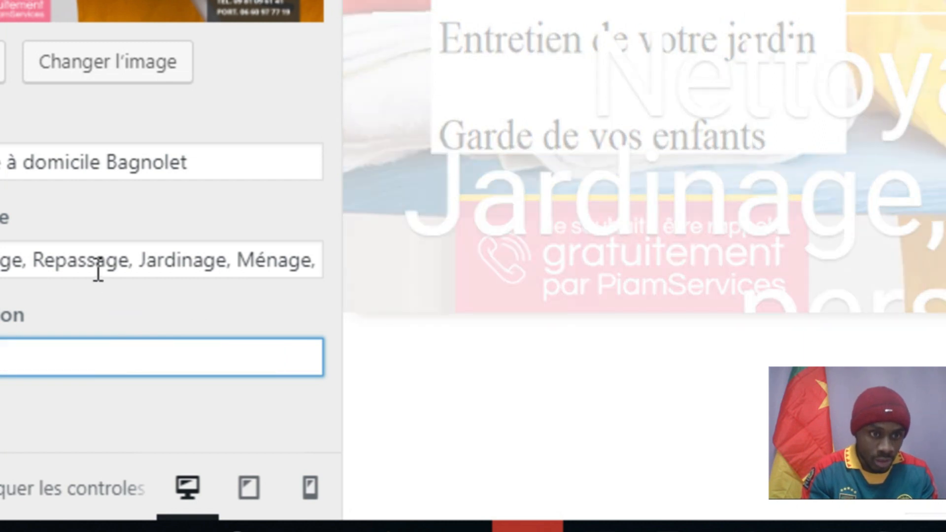
triple_click(97, 269)
key(ctrl+v)
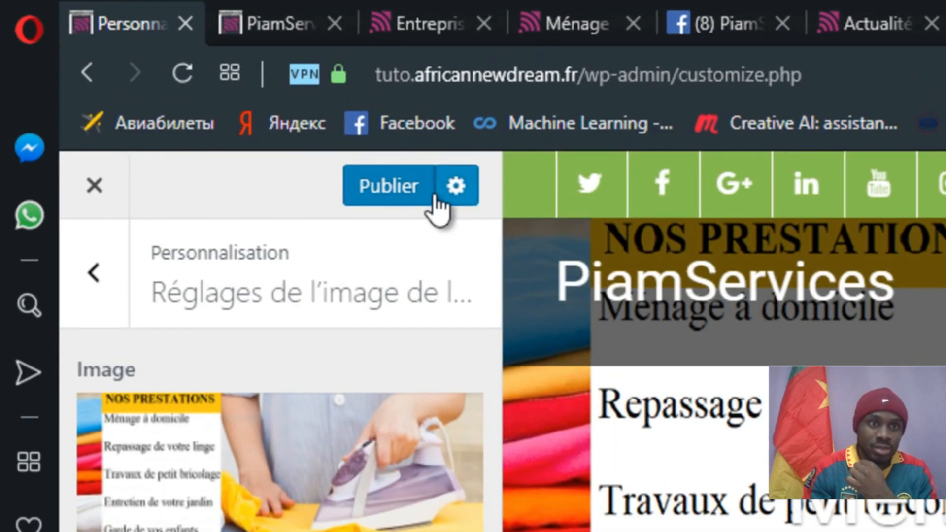
Publish the banner's new text and reload the live home page to check it
click(397, 197)
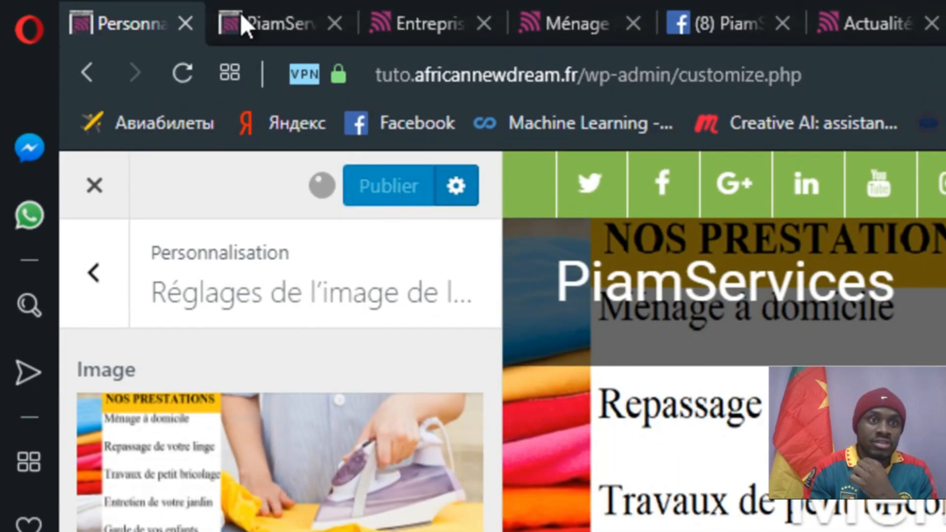
click(252, 25)
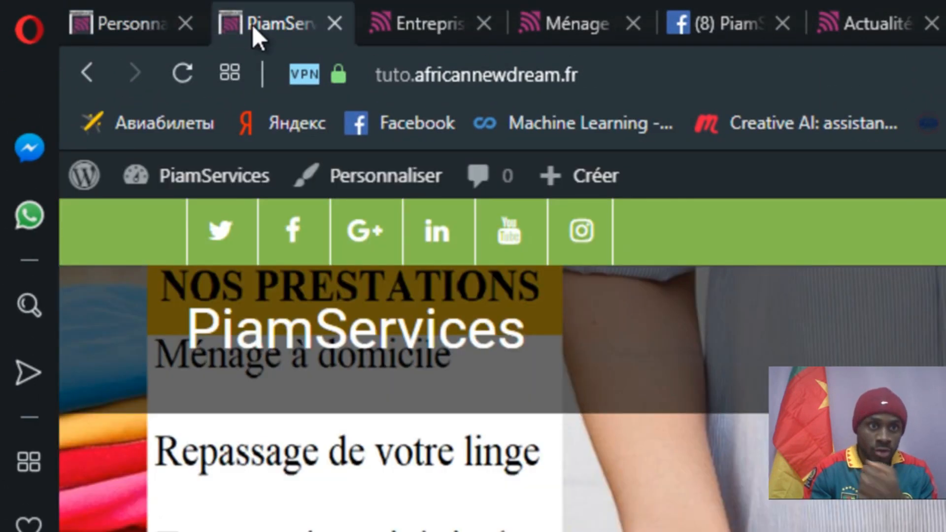
click(197, 72)
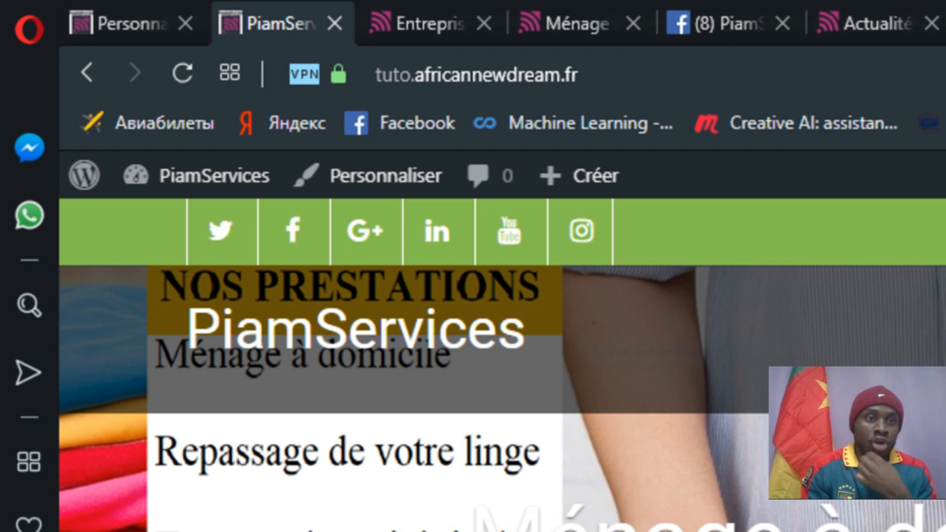
Return to the customizer, open the header settings and look at the empty custom CSS editor
click(143, 29)
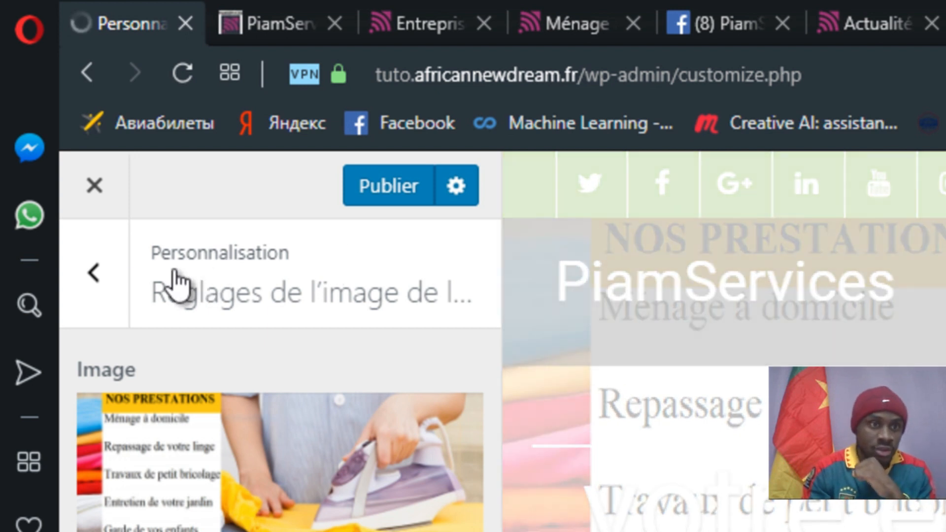
click(94, 285)
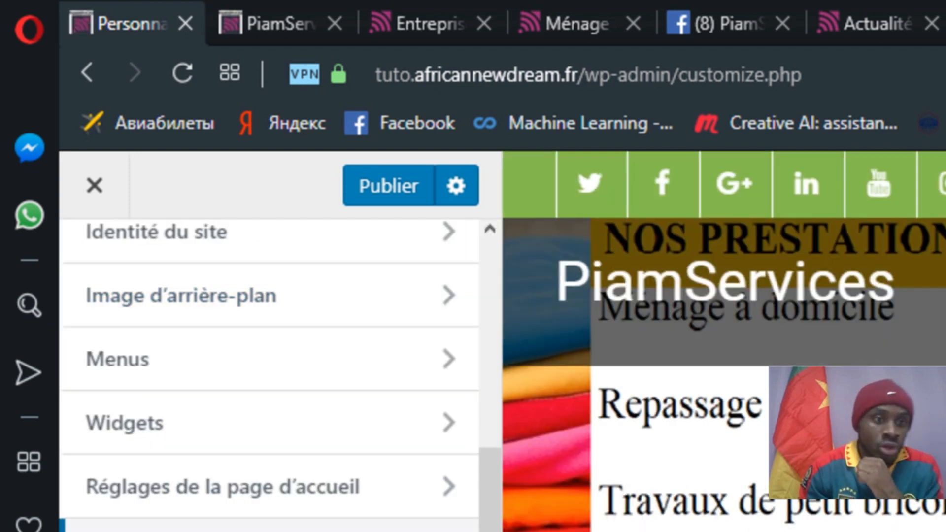
click(222, 527)
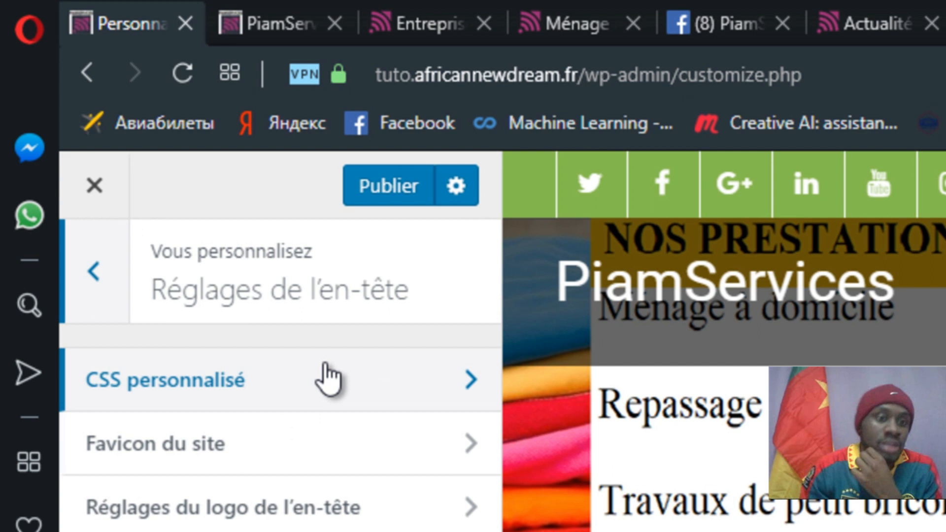
click(312, 393)
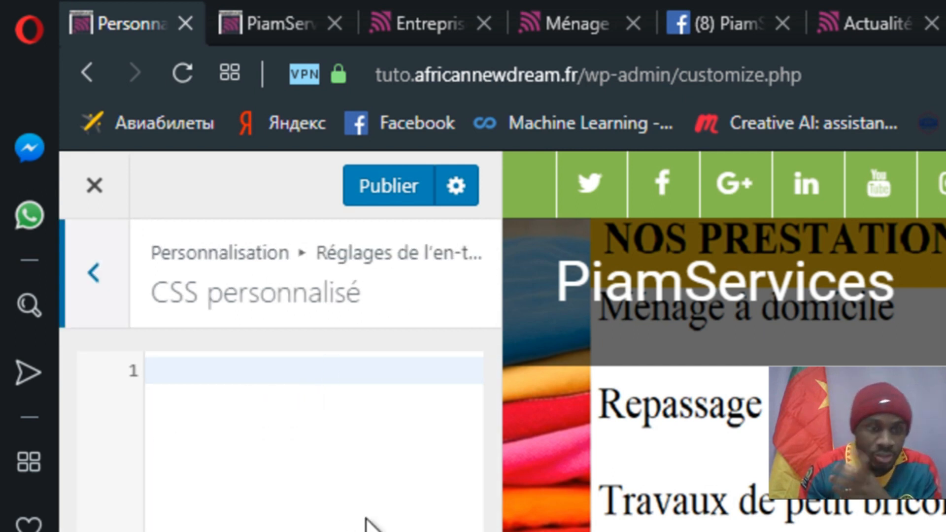
click(102, 290)
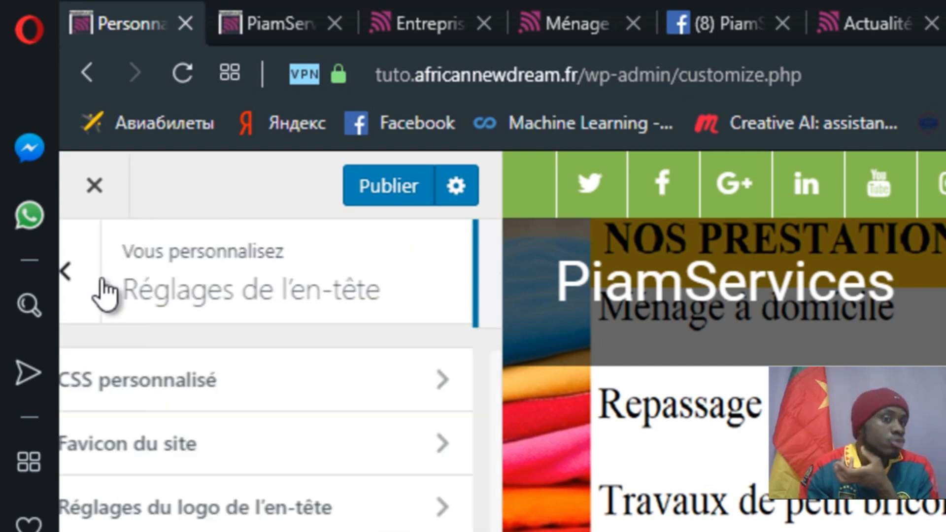
Set Image-daccueil.png from the media library as the site's favicon in the header settings
click(327, 457)
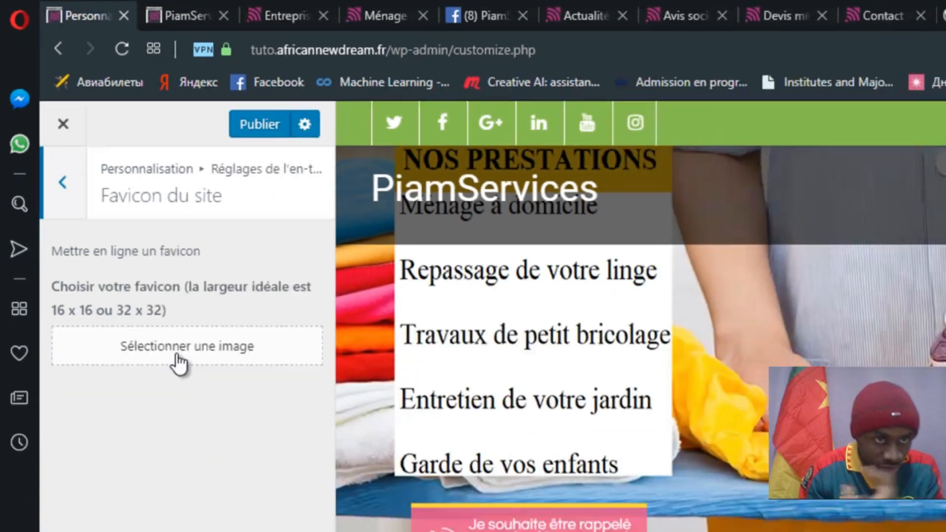
click(176, 351)
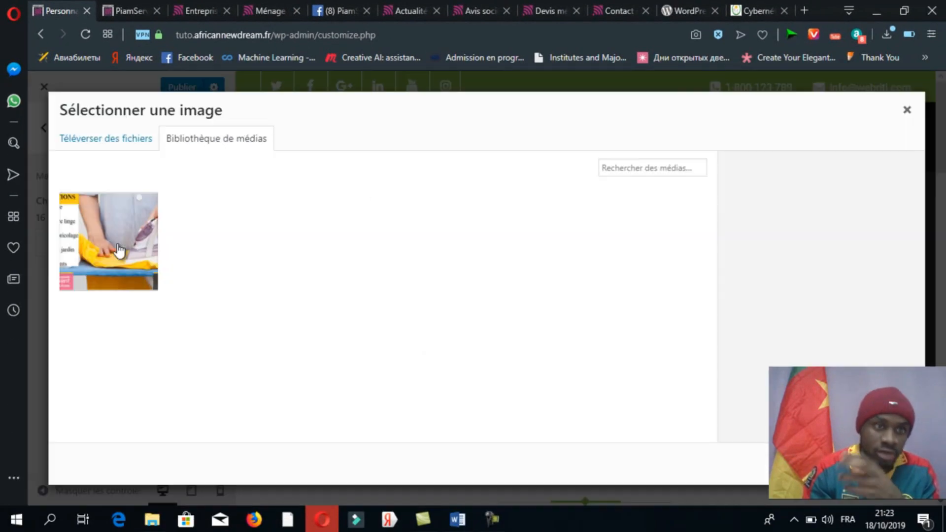
click(134, 268)
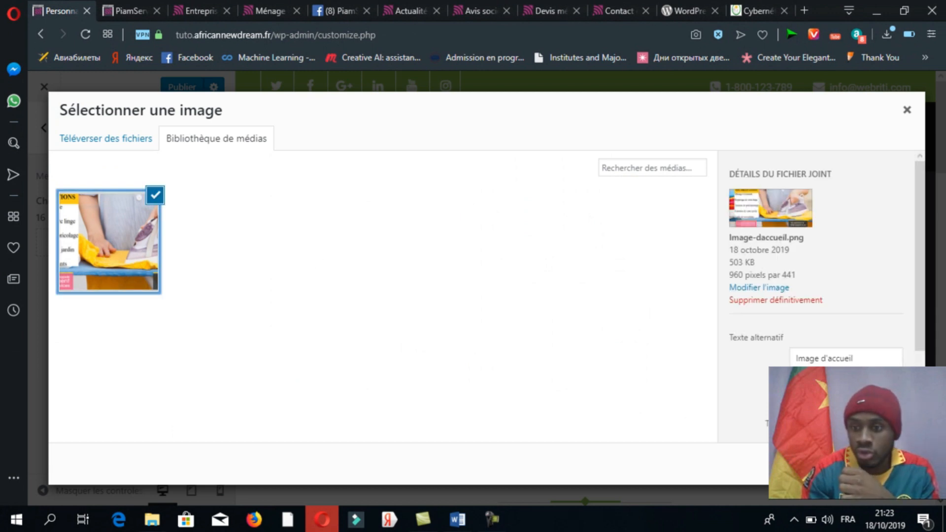
click(876, 463)
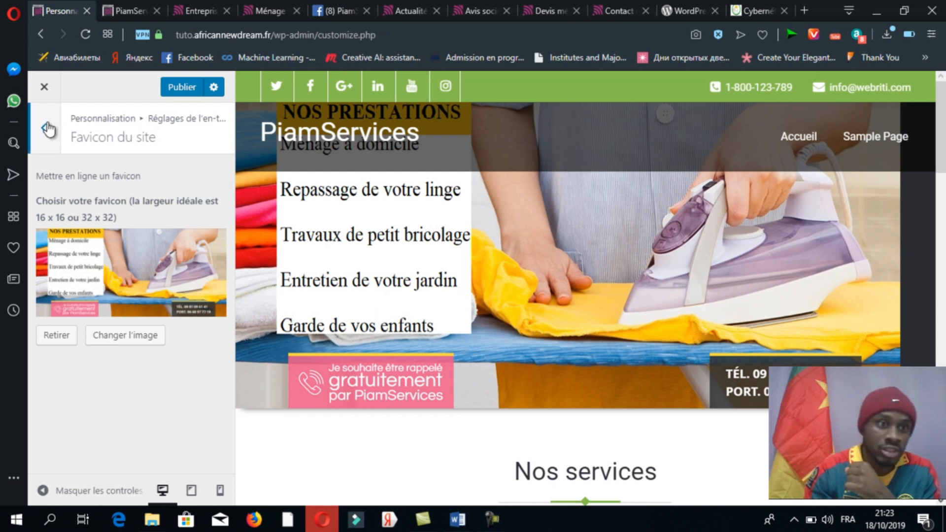
Upload the LOGO PIAMSERVICES image from the PiamServices folder and use it as the header logo
click(48, 129)
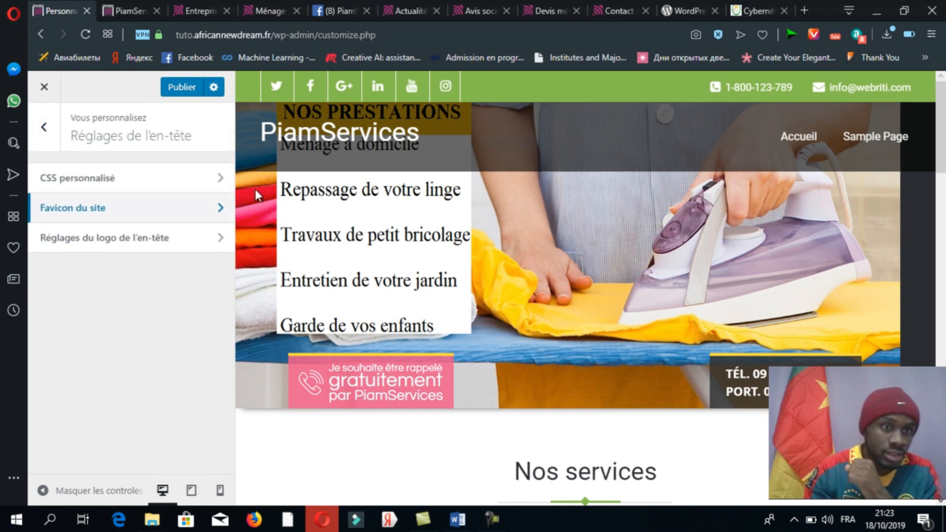
click(167, 240)
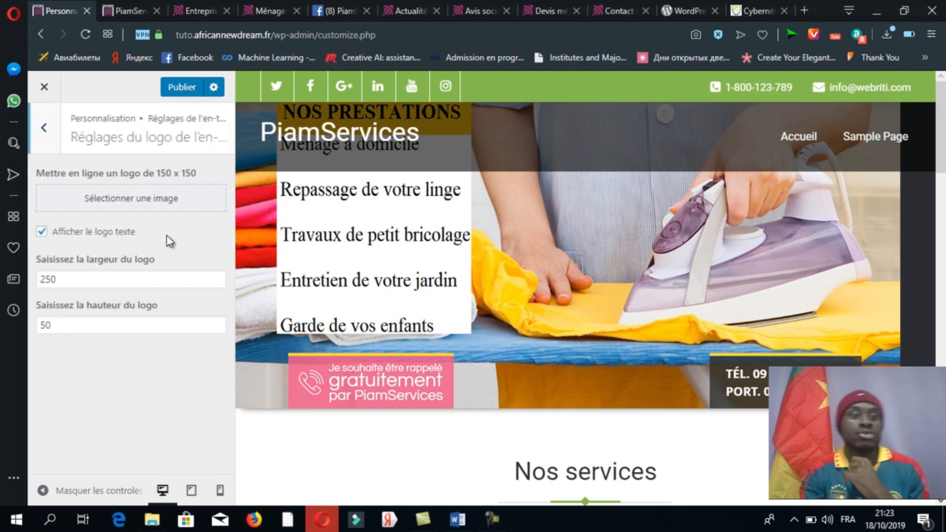
click(140, 200)
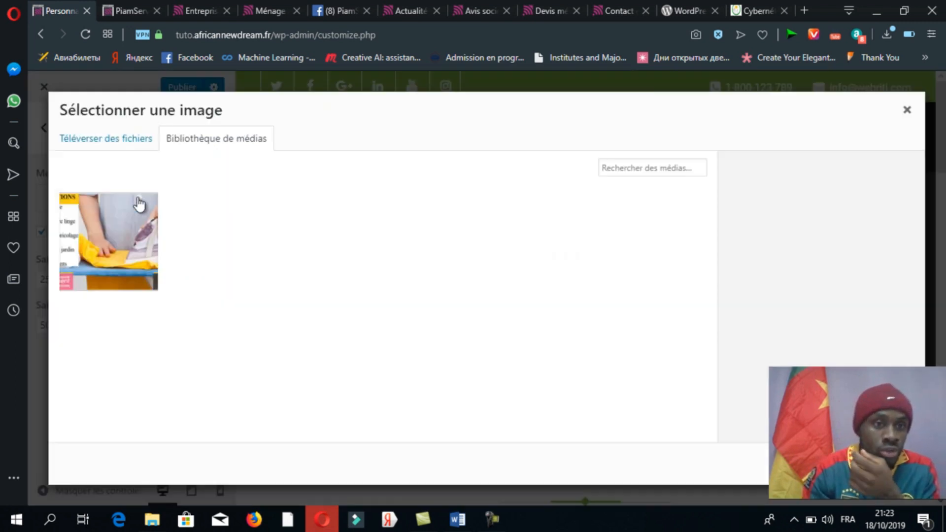
click(126, 239)
click(133, 140)
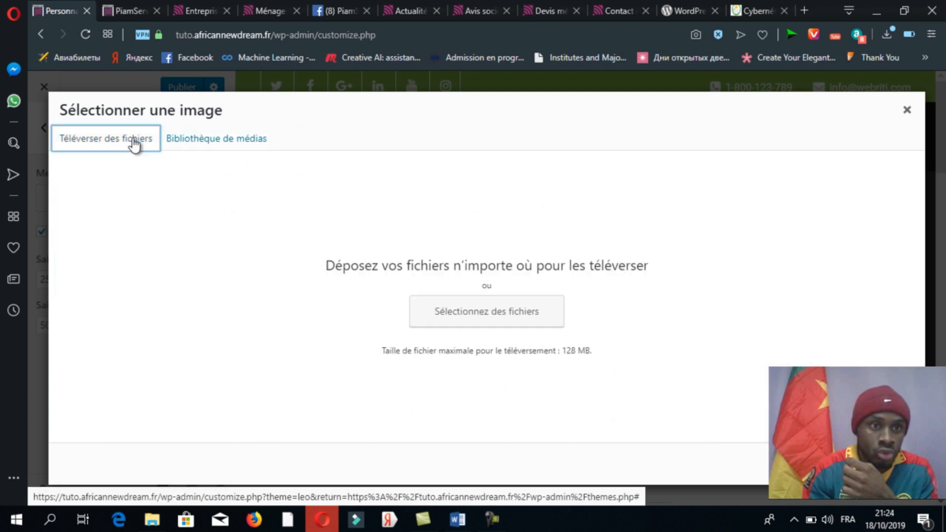
click(495, 312)
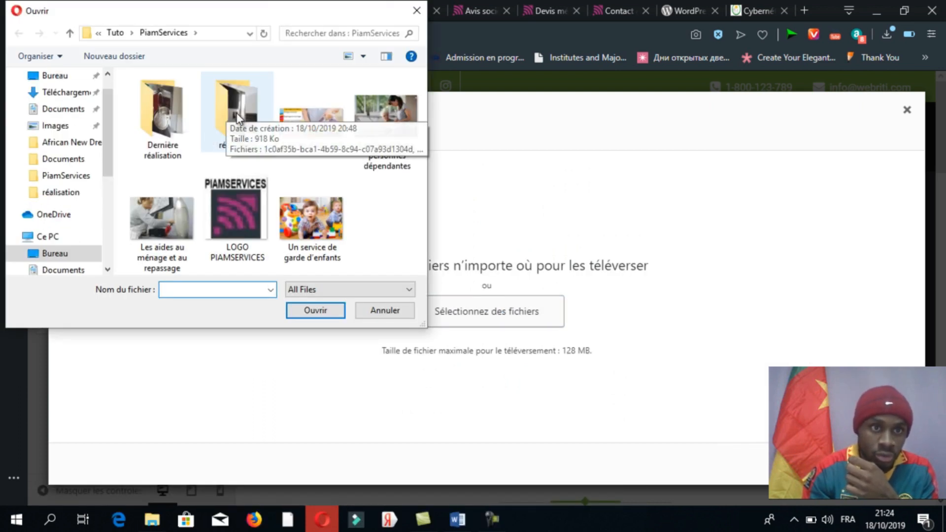
click(236, 217)
click(309, 310)
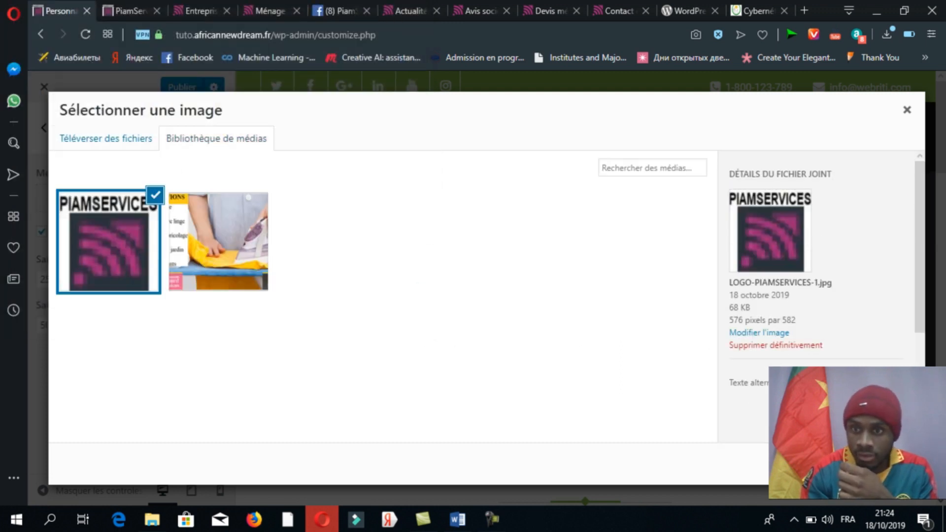
click(872, 464)
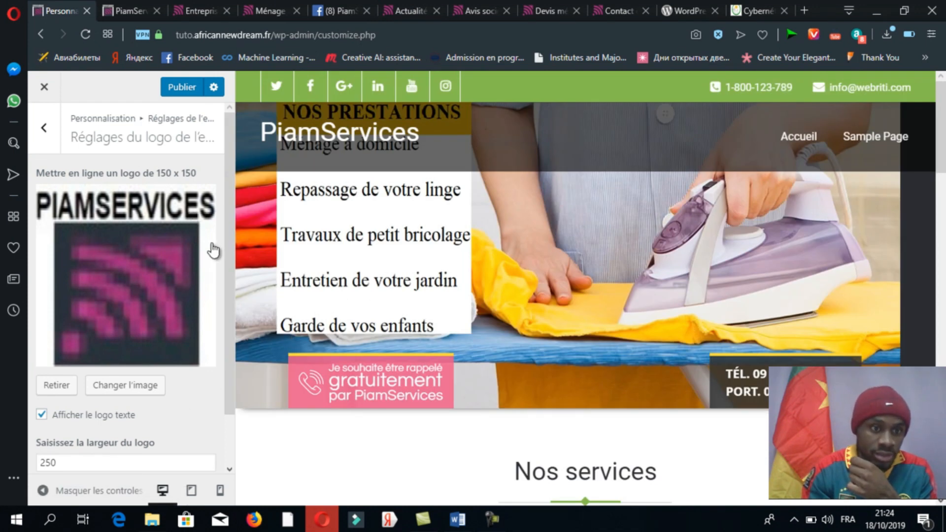
Publish the new header logo and reload the live home page to check it
drag(228, 252, 221, 350)
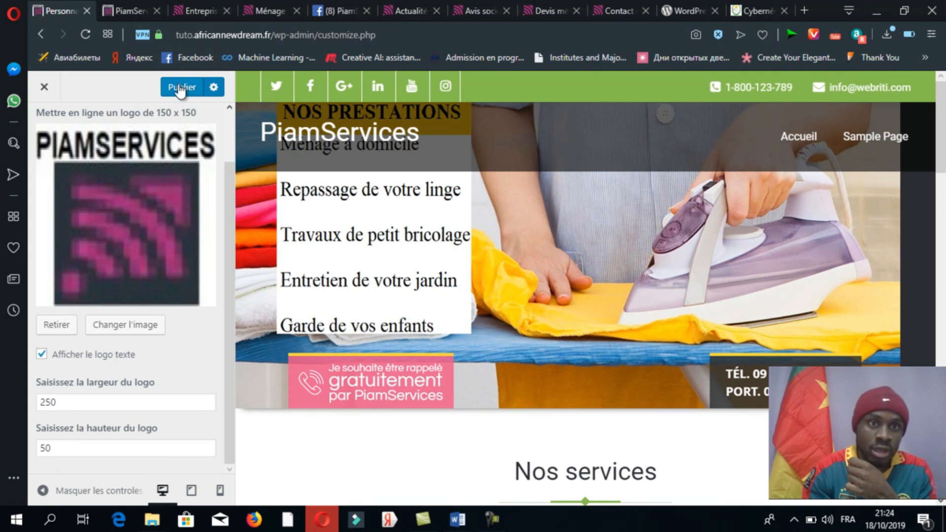
click(131, 11)
click(178, 34)
key(Return)
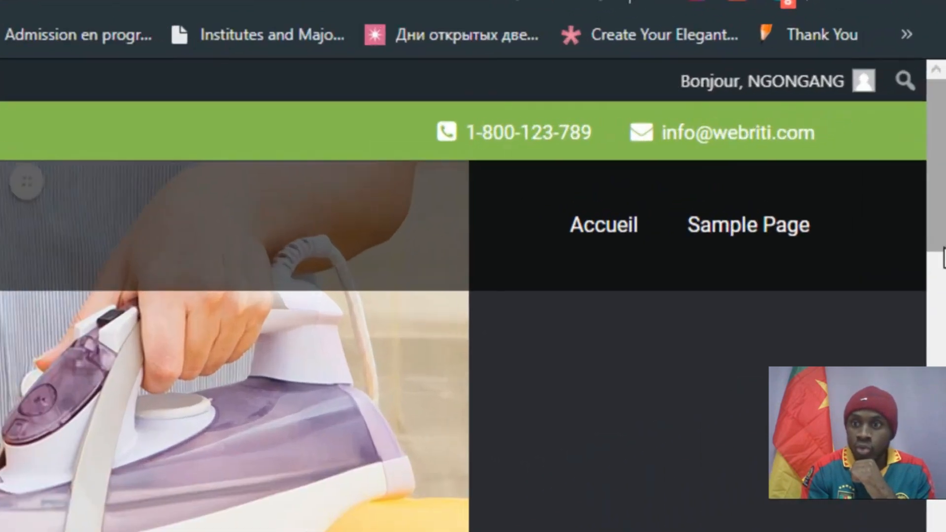
drag(943, 227, 943, 274)
drag(942, 308, 943, 168)
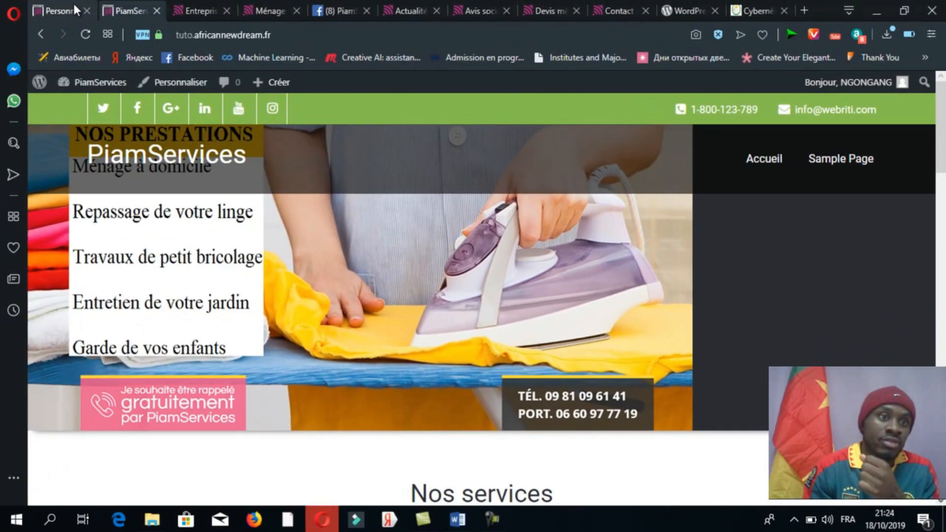
Return to the customizer, leave the header settings and open the social network link settings
click(74, 10)
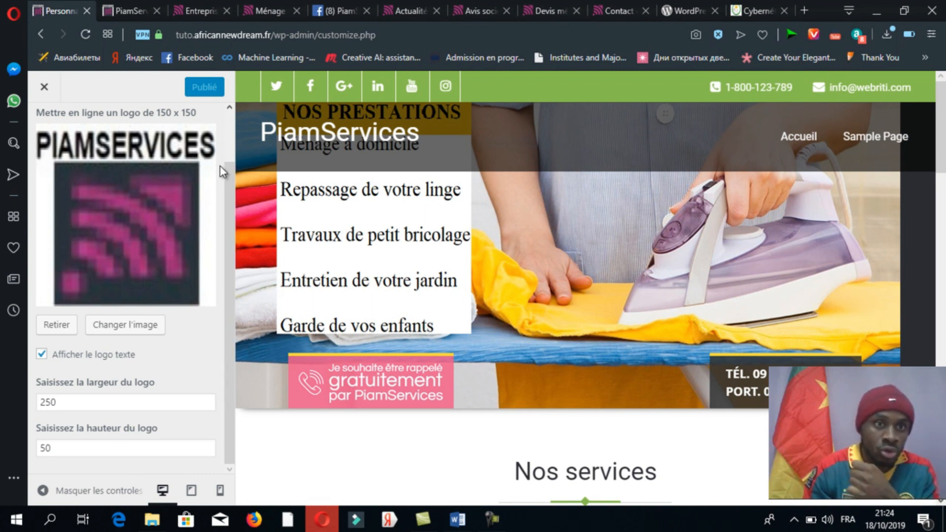
drag(230, 174, 234, 100)
click(49, 132)
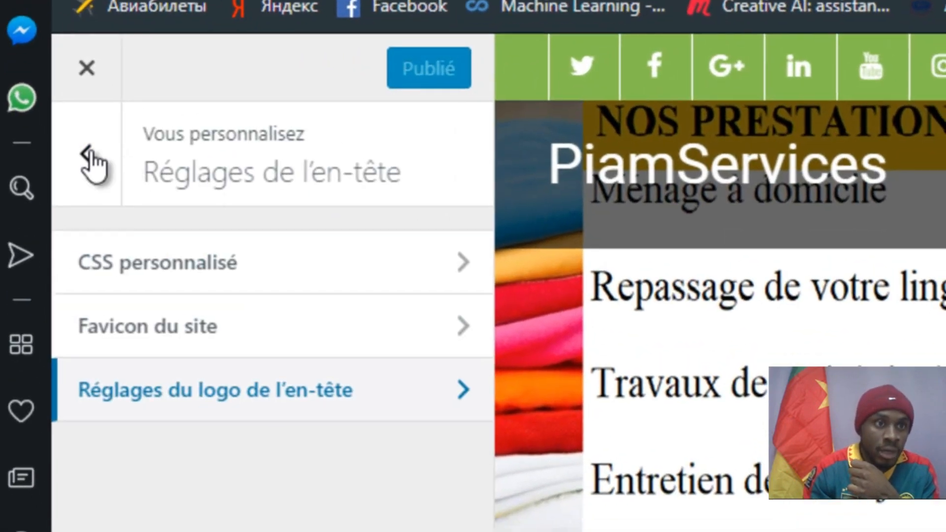
click(85, 169)
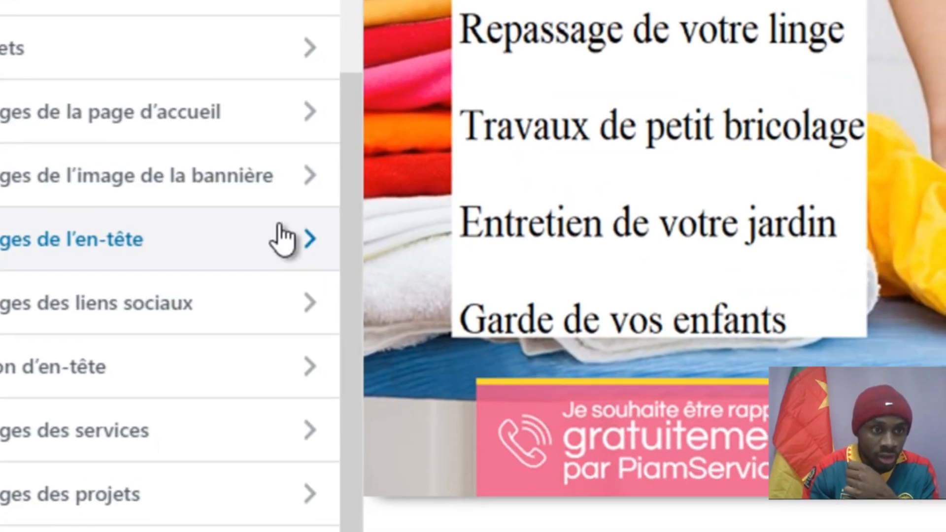
click(190, 323)
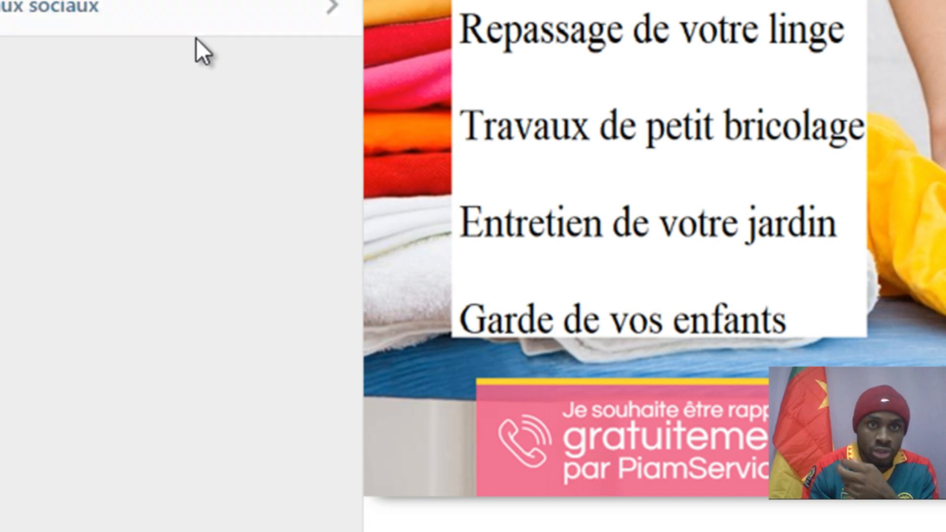
click(164, 11)
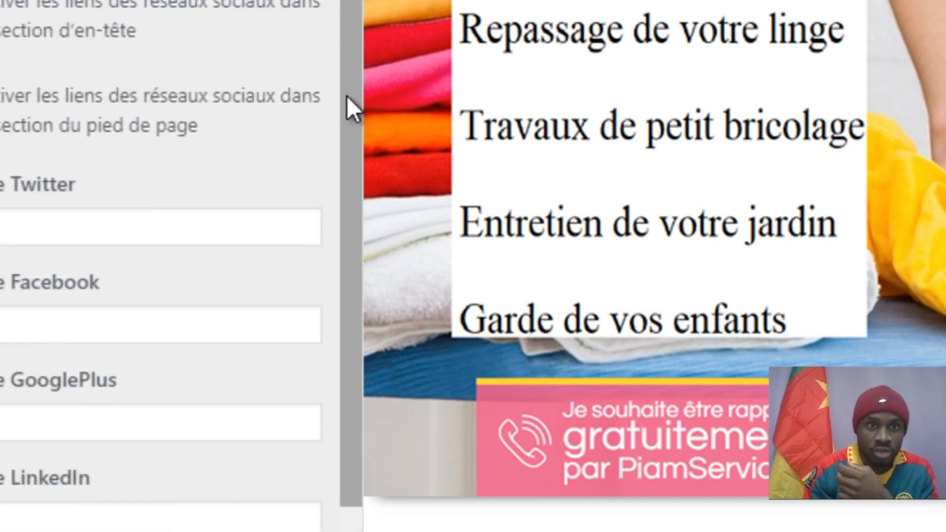
drag(347, 97, 340, 219)
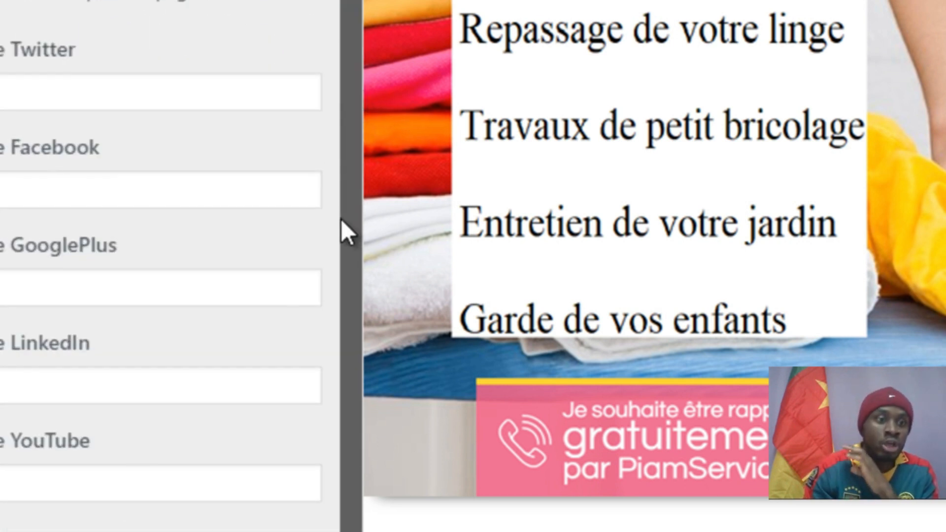
Clear the Twitter, GooglePlus, LinkedIn, YouTube and Instagram URLs in the social network settings
click(47, 84)
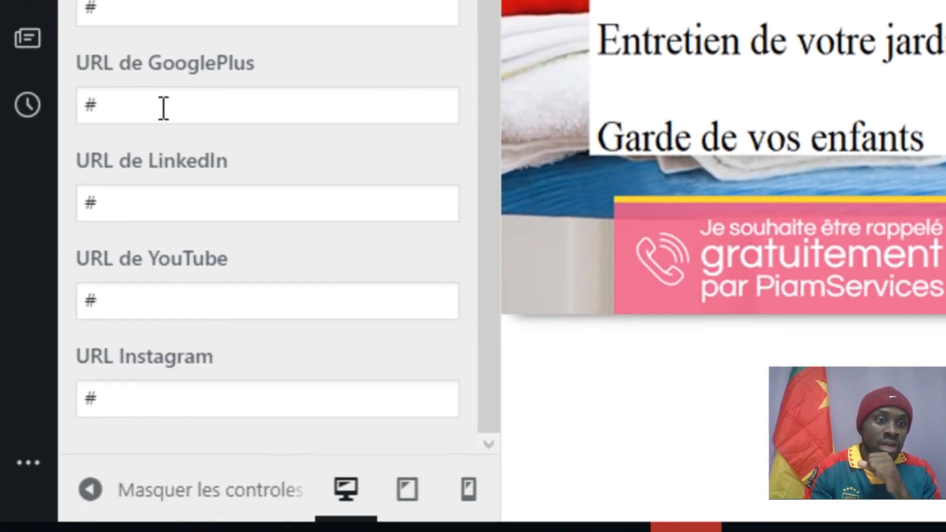
click(21, 297)
key(BackSpace)
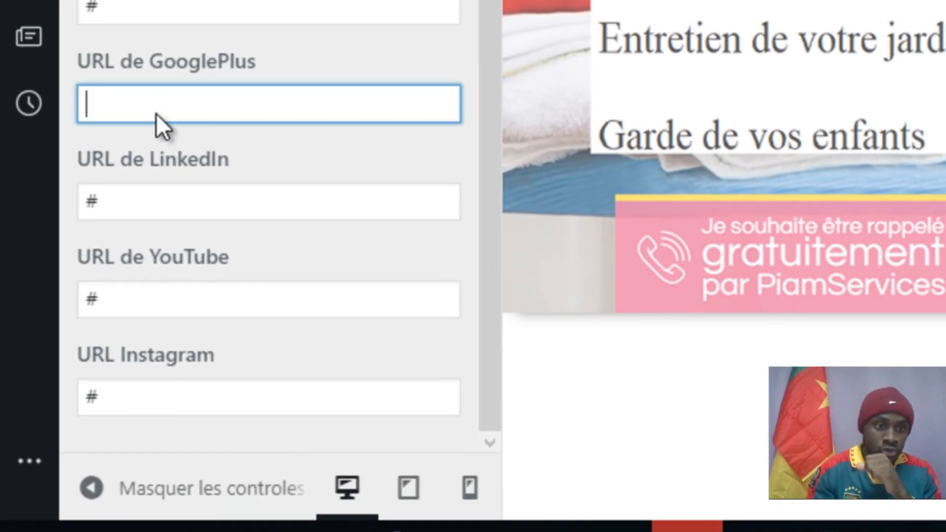
click(142, 199)
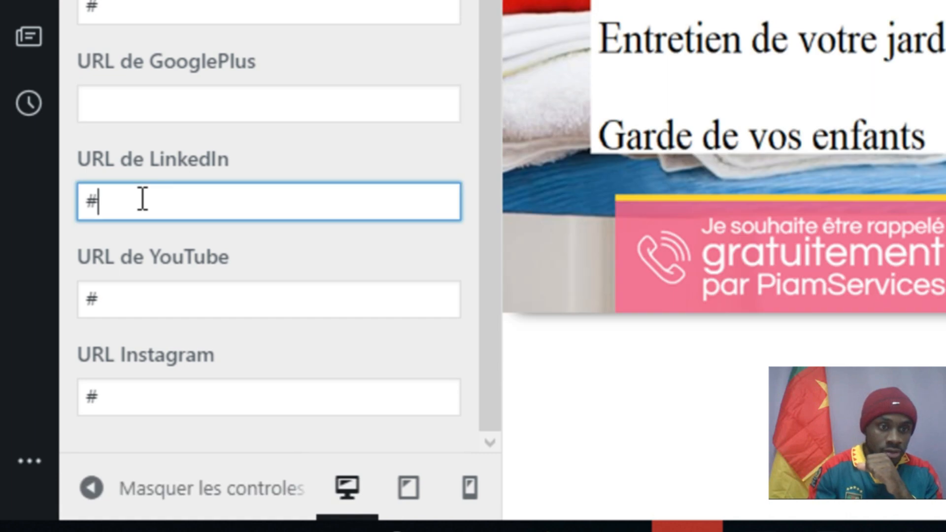
click(136, 303)
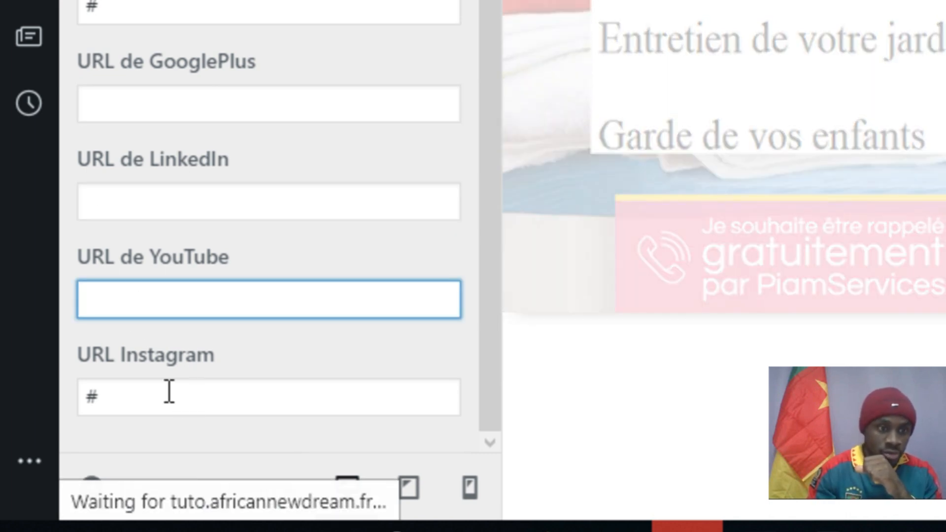
click(168, 391)
key(BackSpace)
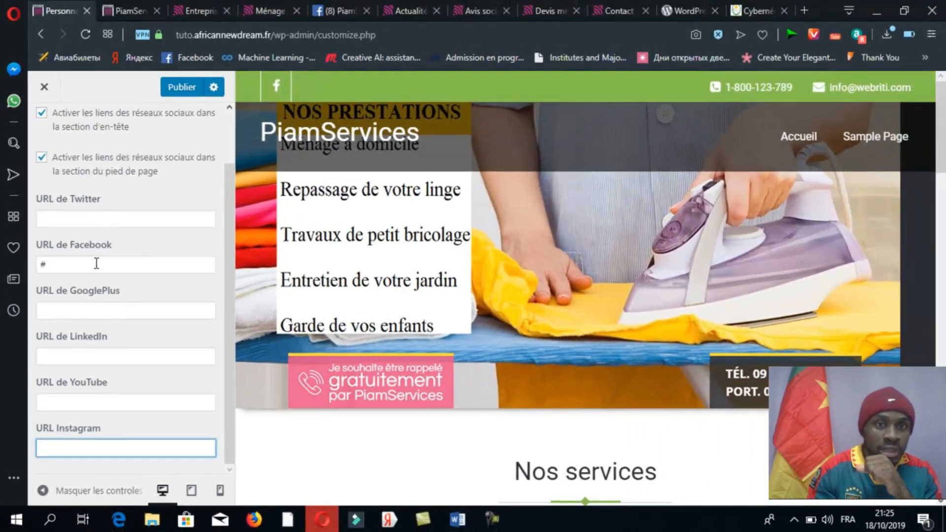
double_click(97, 264)
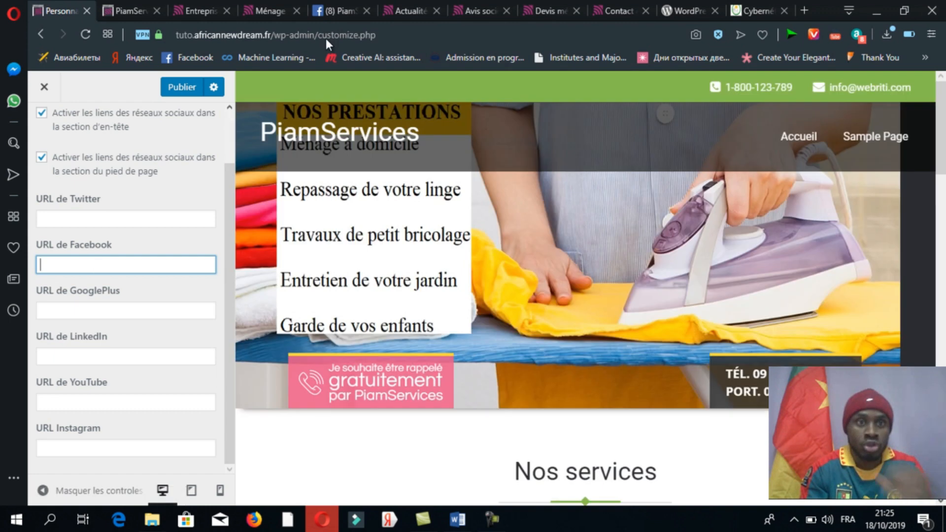
click(337, 12)
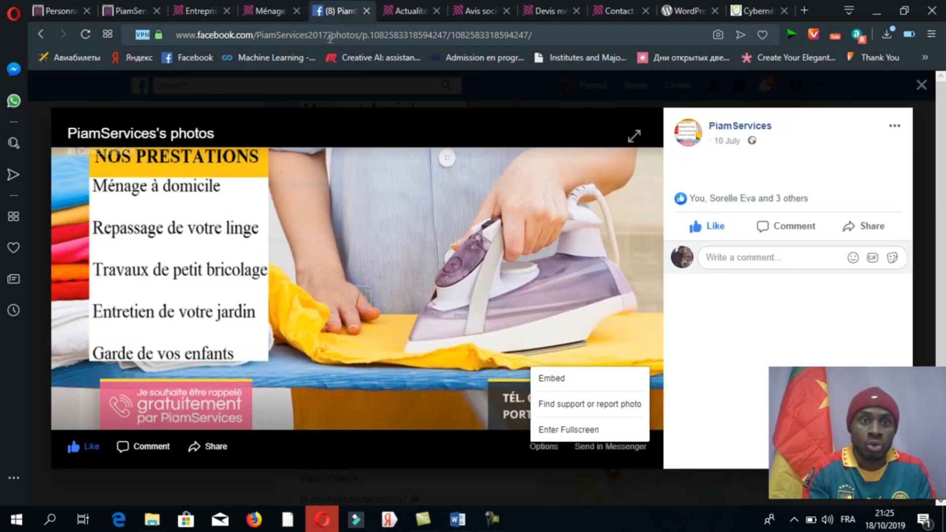
click(921, 84)
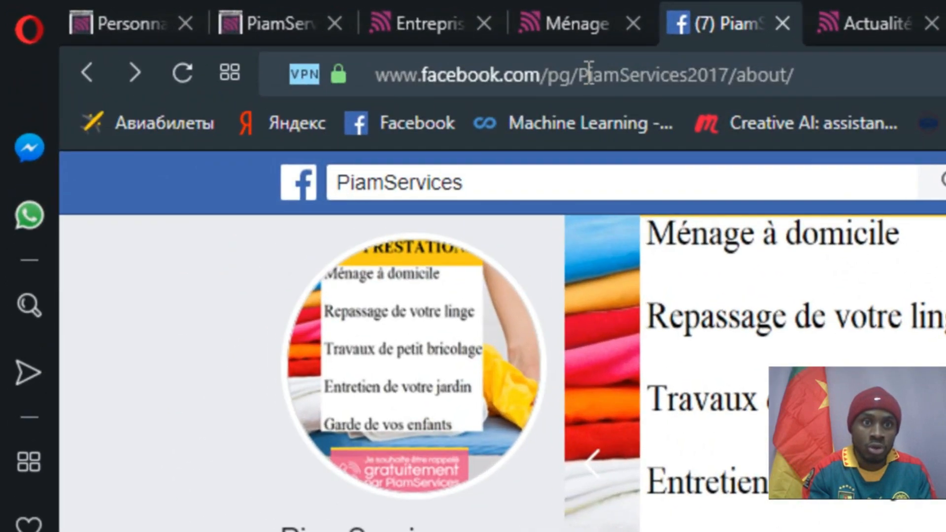
click(494, 65)
click(554, 62)
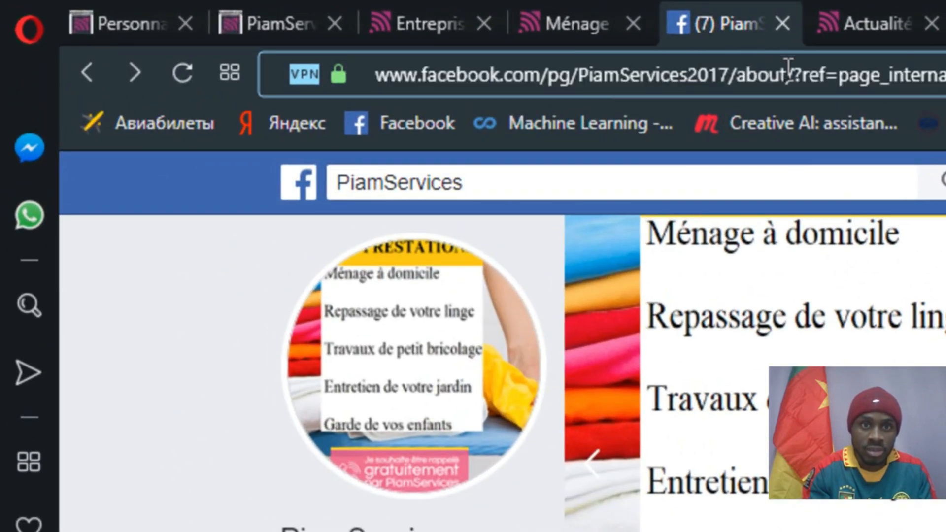
drag(788, 72, 148, 75)
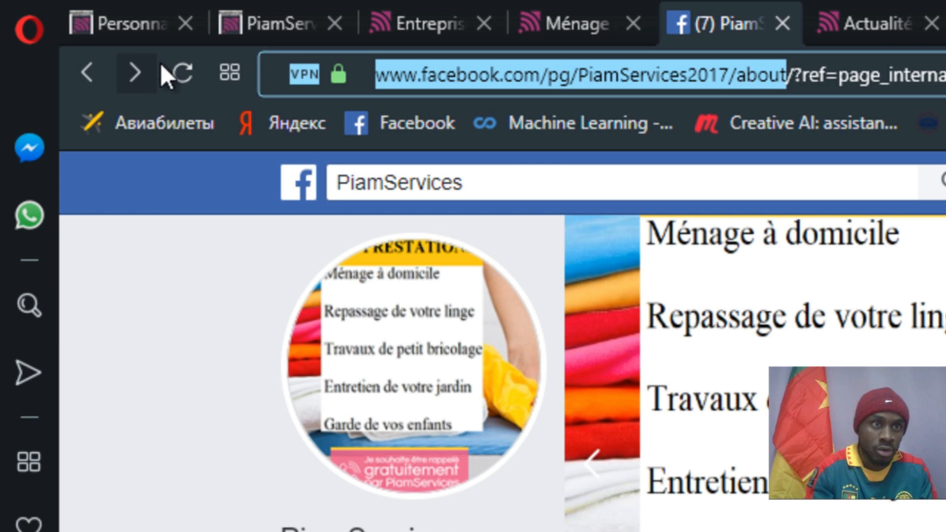
click(140, 32)
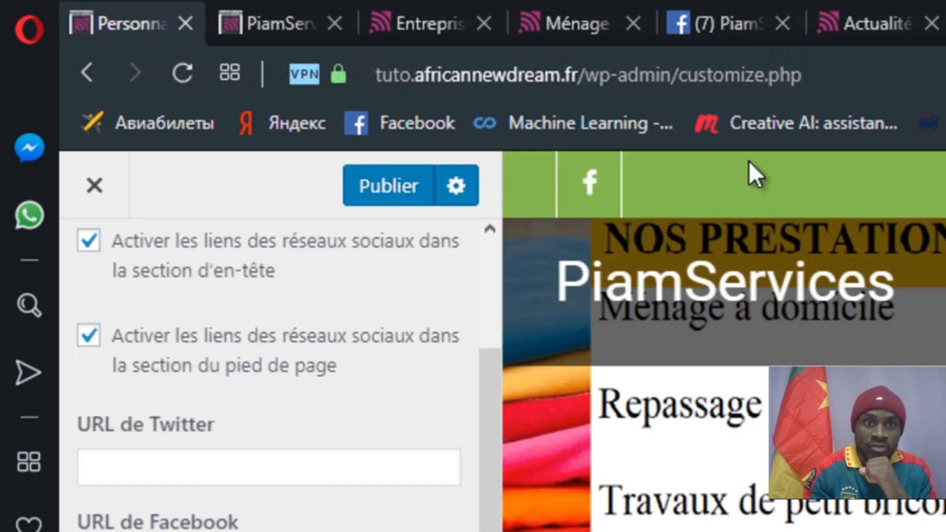
Publish the social links, test the Facebook link on the reloaded live home page and go back to the site
click(375, 182)
click(291, 23)
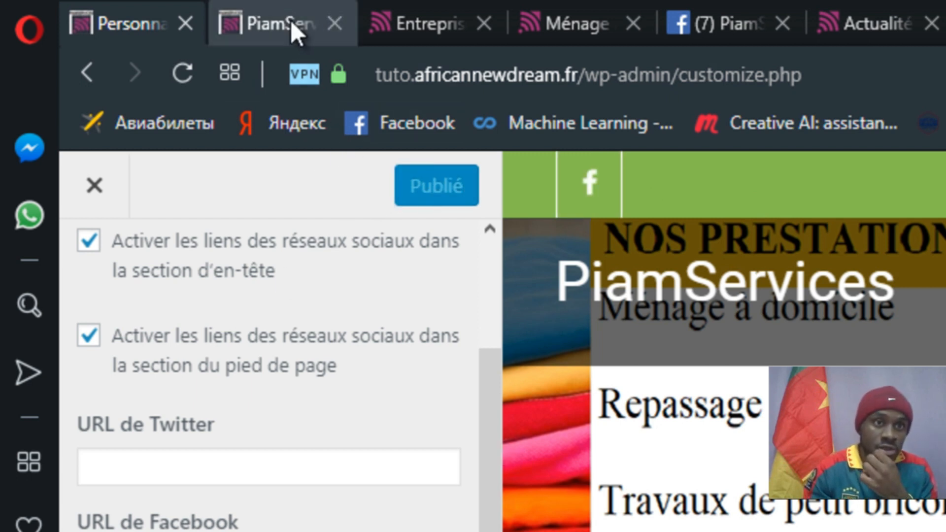
click(187, 75)
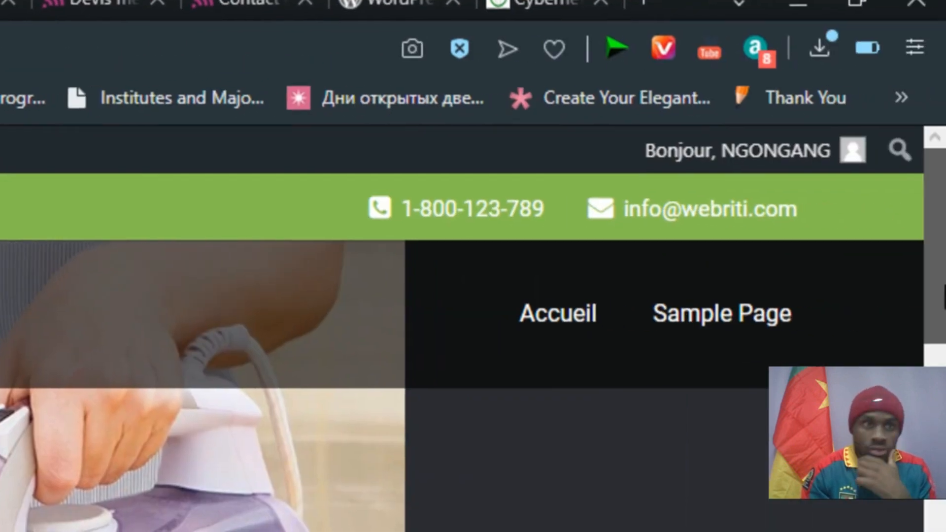
mouse_move(943, 219)
mouse_down()
mouse_move(943, 269)
mouse_move(943, 214)
mouse_up()
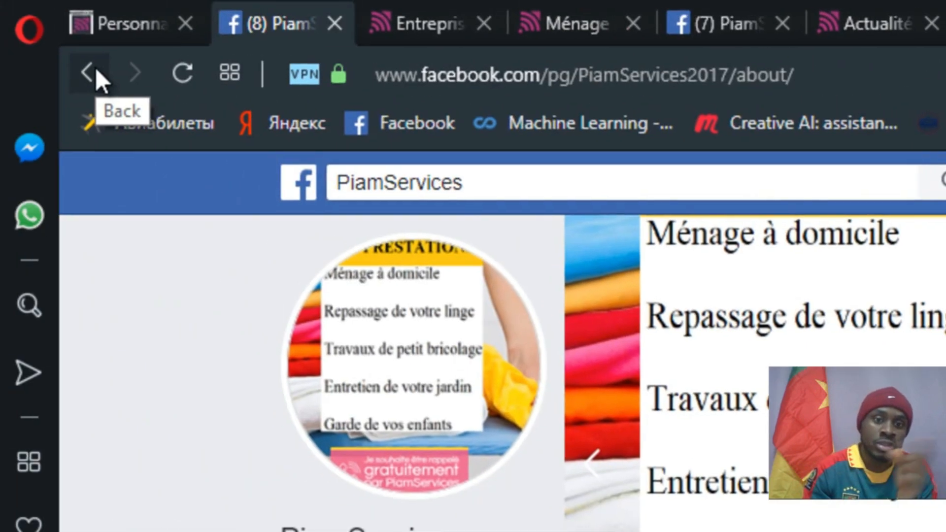
click(96, 68)
Return to the customizer, leave the social network settings and open the "Section d'en-tête" settings
click(132, 22)
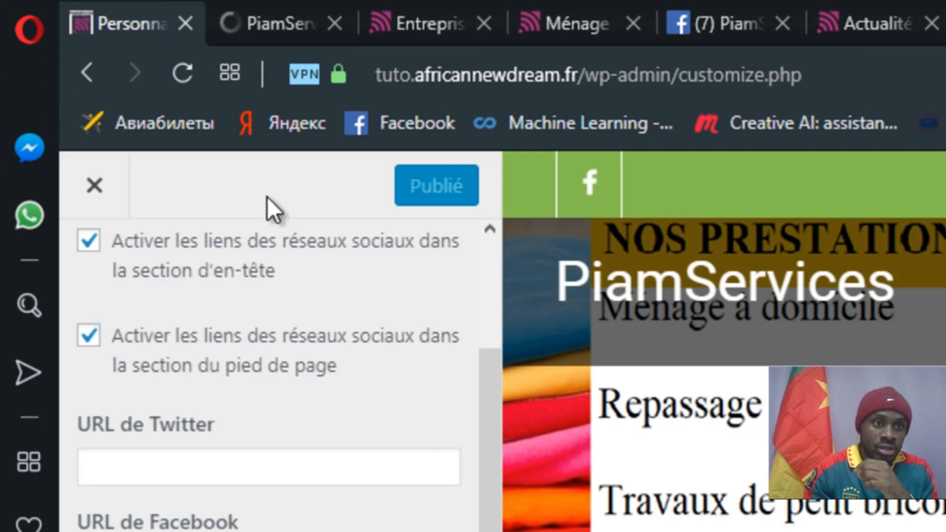
drag(486, 394, 487, 241)
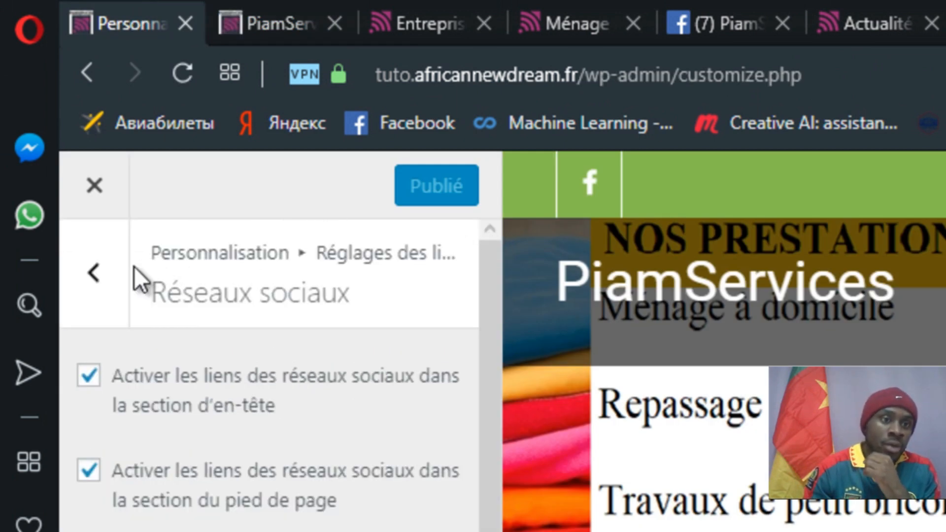
click(93, 285)
click(98, 271)
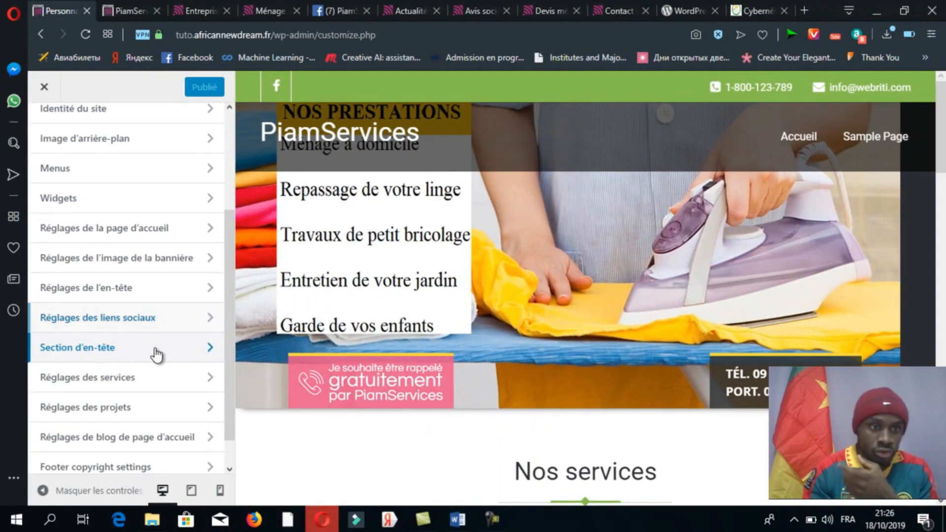
click(179, 397)
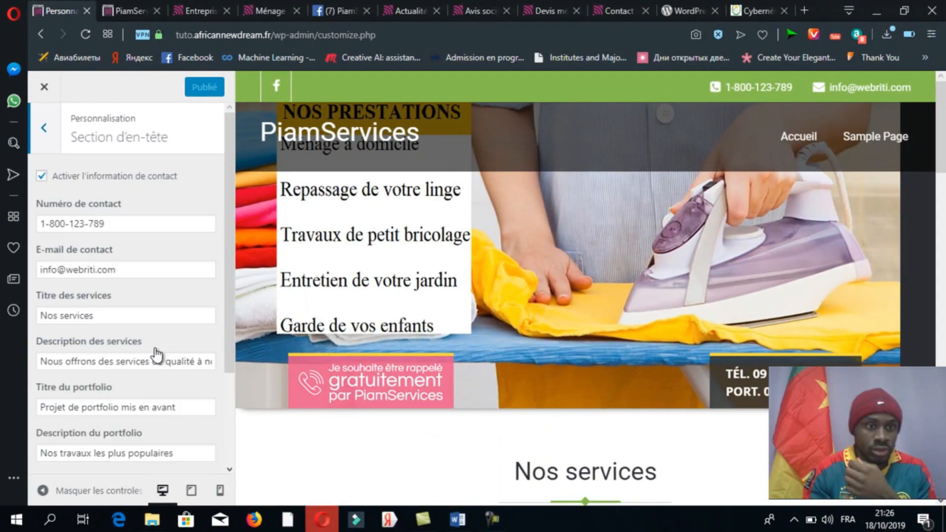
Replace the contact number with the company's mobile number, copied from the footer of the piamservices.fr home page
click(146, 225)
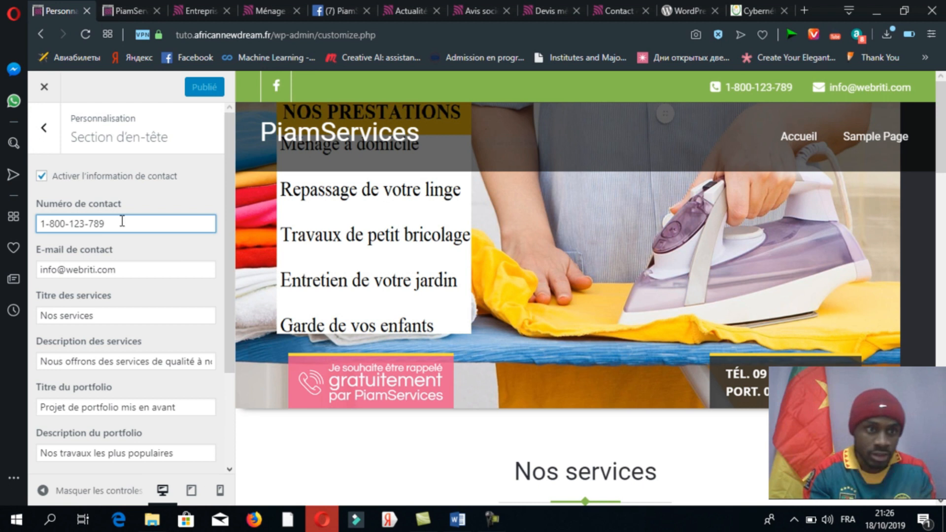
key(ctrl+a)
key(BackSpace)
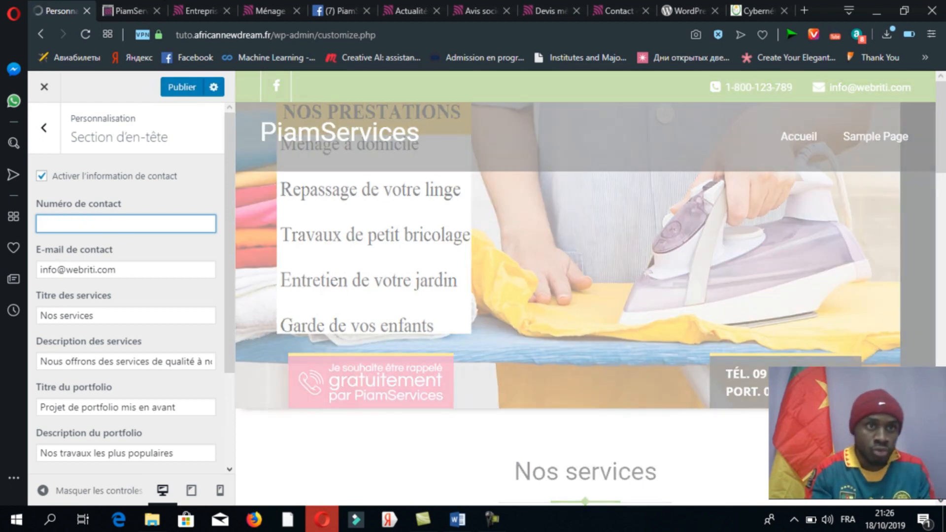
click(140, 5)
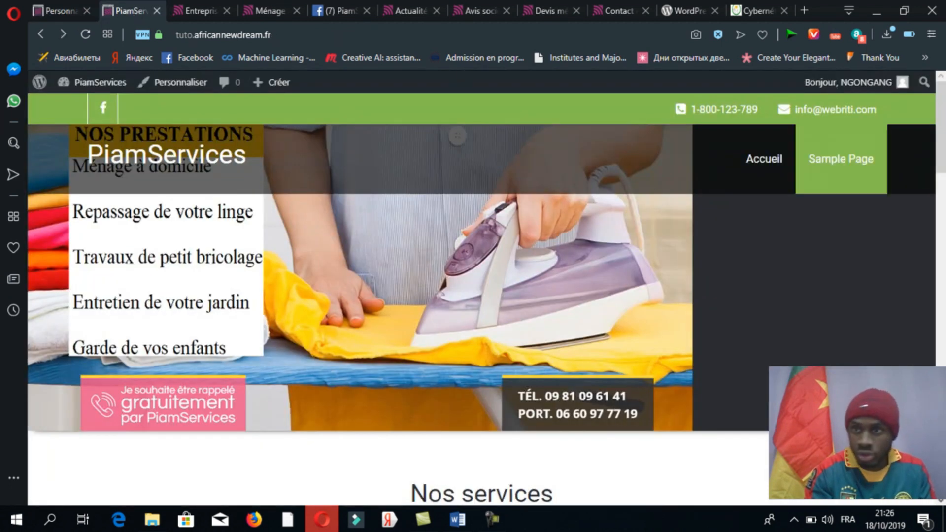
drag(944, 122, 944, 453)
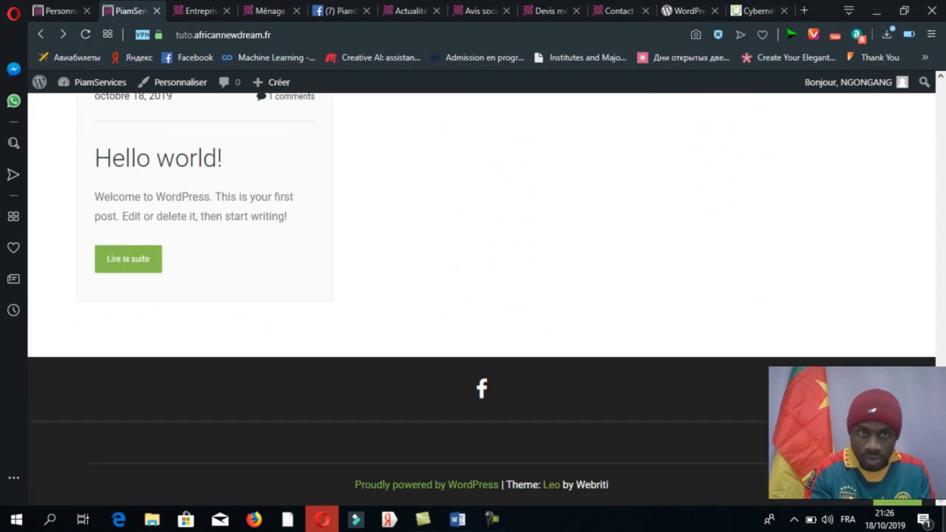
click(203, 14)
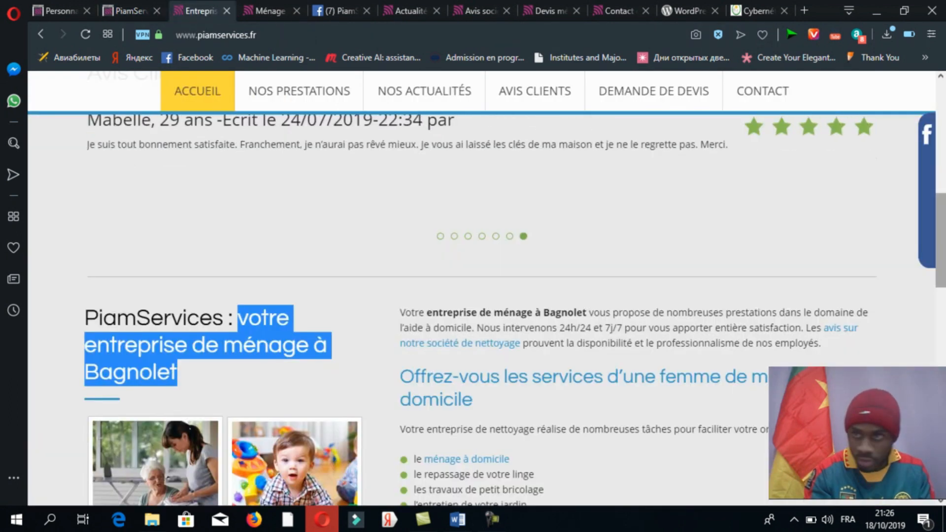
drag(940, 240, 940, 451)
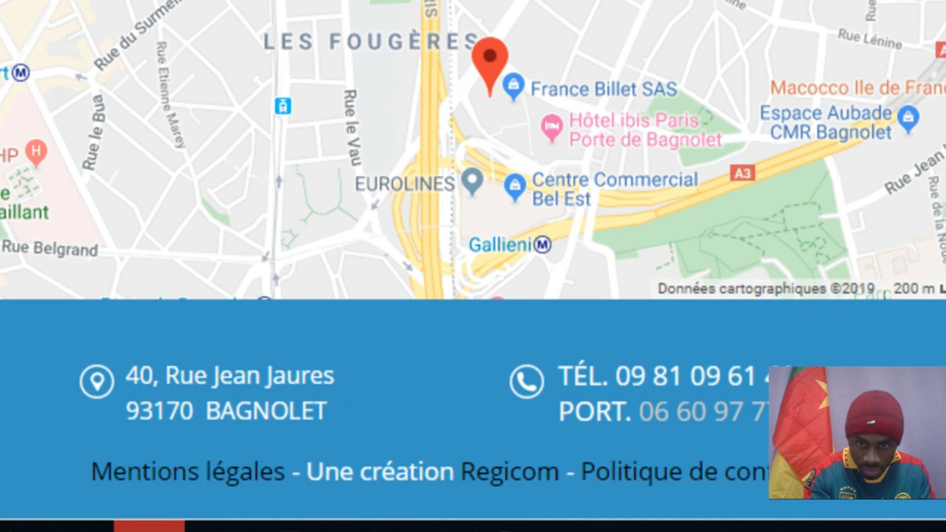
drag(788, 418, 644, 418)
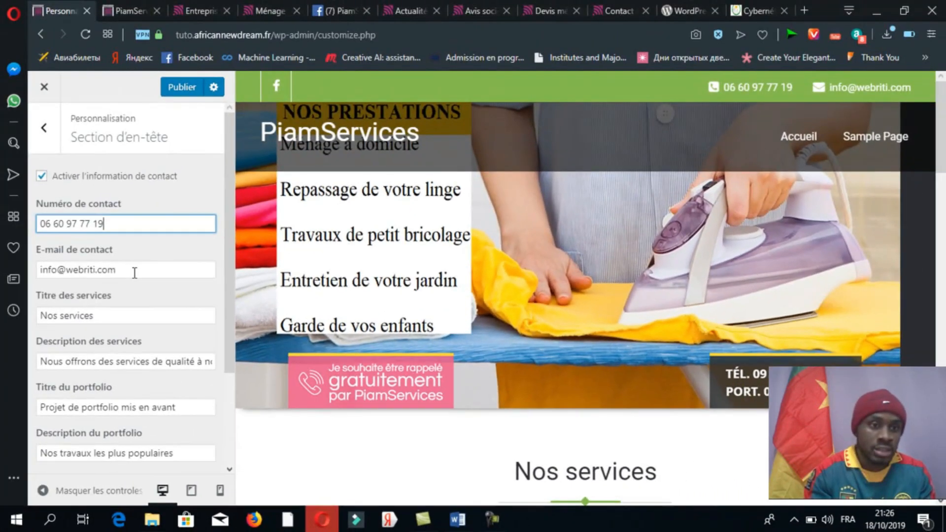
Replace the contact e-mail with the company's e-mail address from the PiamServices Facebook page
click(134, 272)
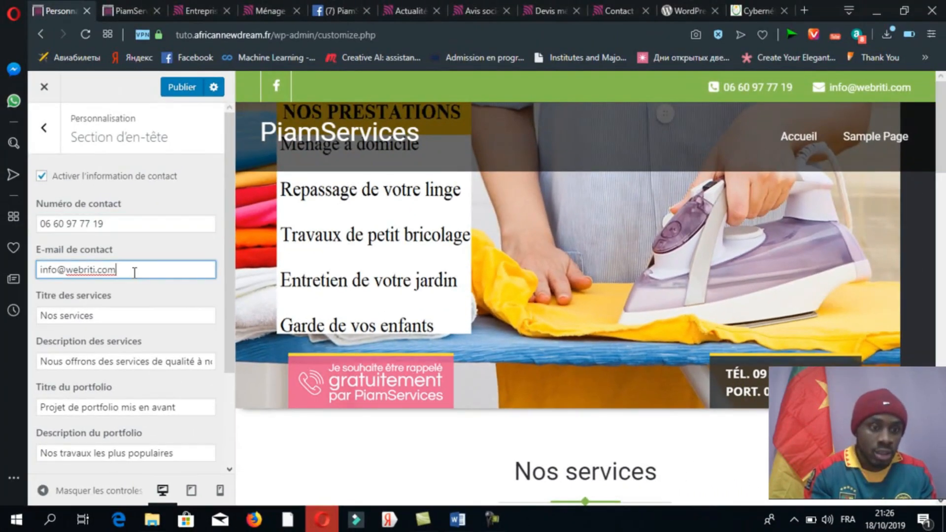
key(ctrl+a)
click(329, 9)
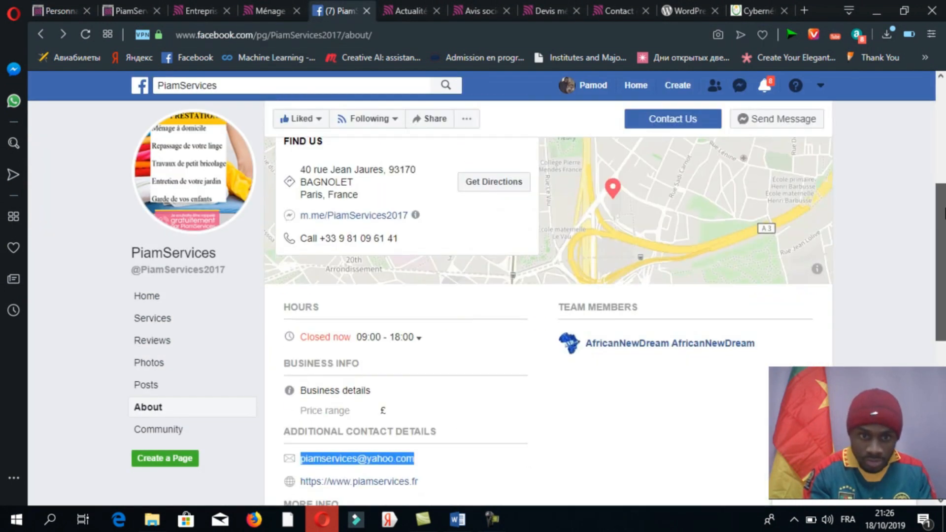
scroll(667, 288, down, 3)
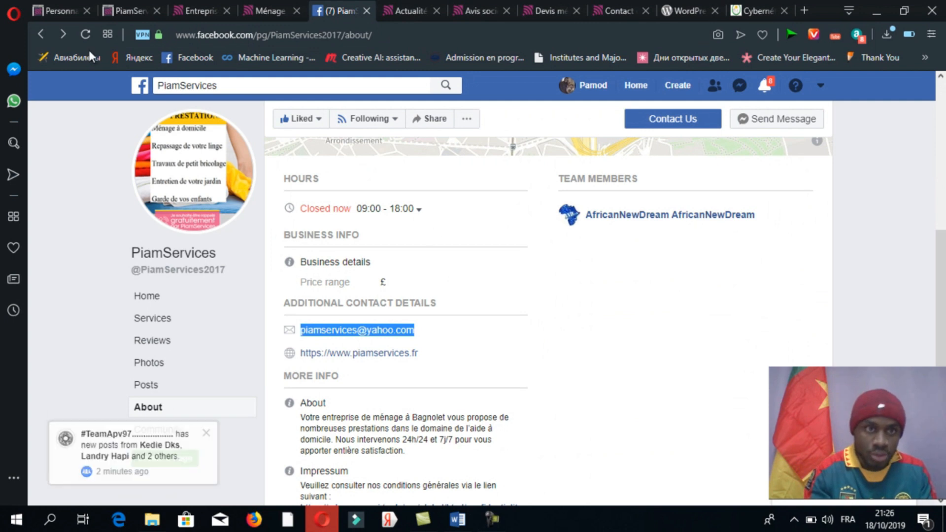
click(58, 12)
key(ctrl+v)
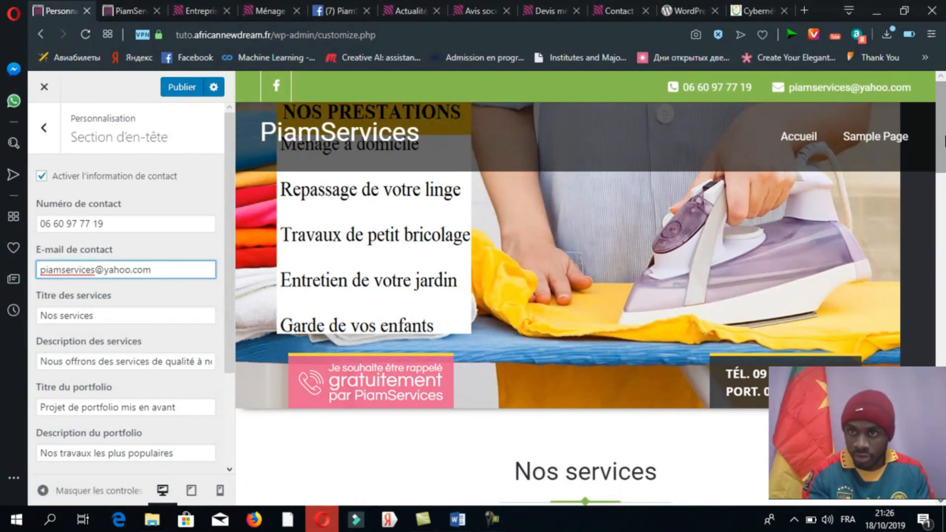
Compare the services title and description fields with the preview, and check the Word document for replacement text
scroll(633, 219, down, 3)
drag(227, 288, 236, 344)
click(140, 240)
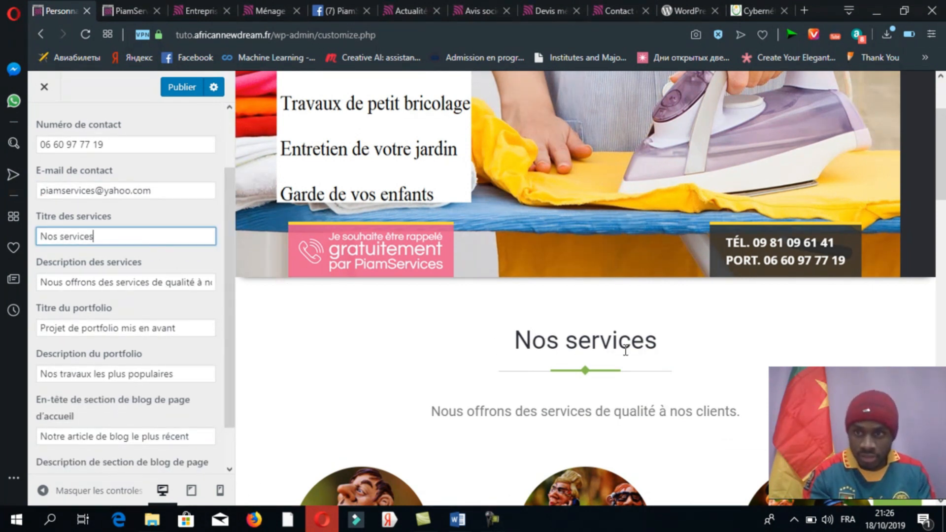
scroll(566, 237, down, 3)
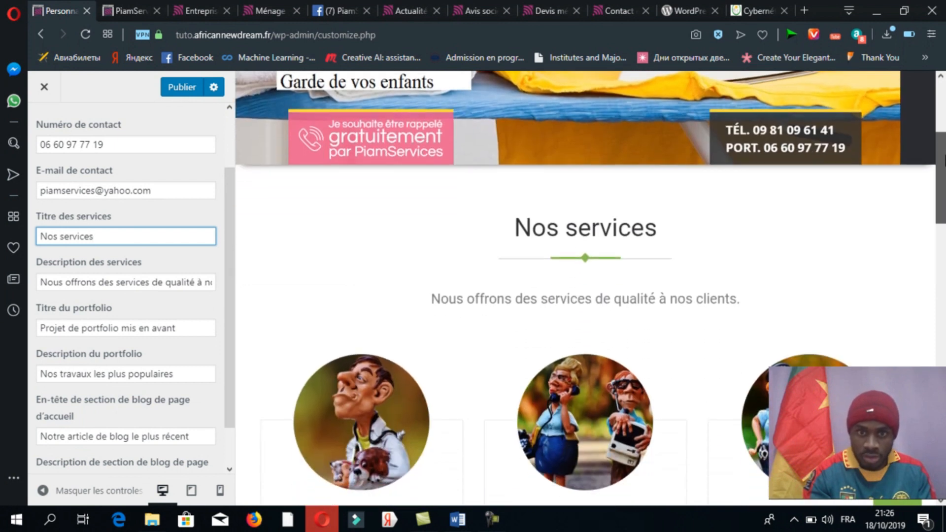
click(185, 283)
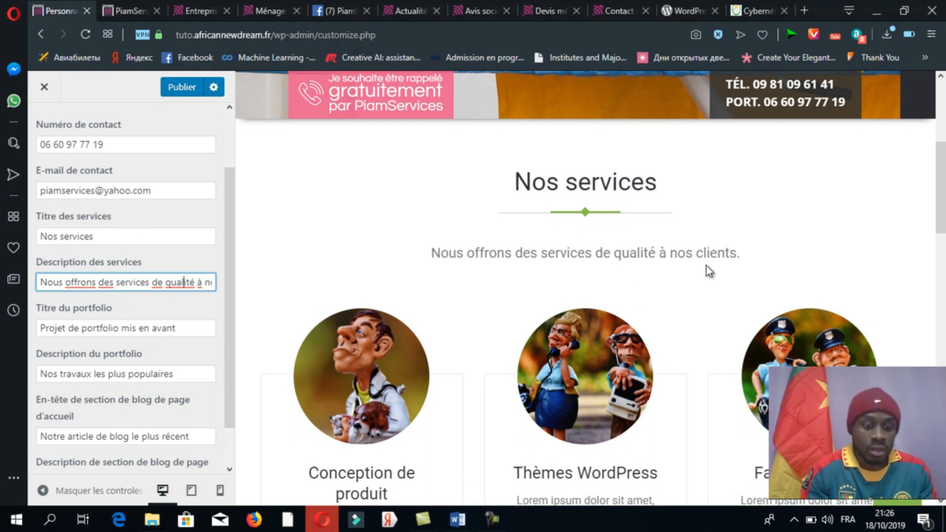
key(alt+Tab)
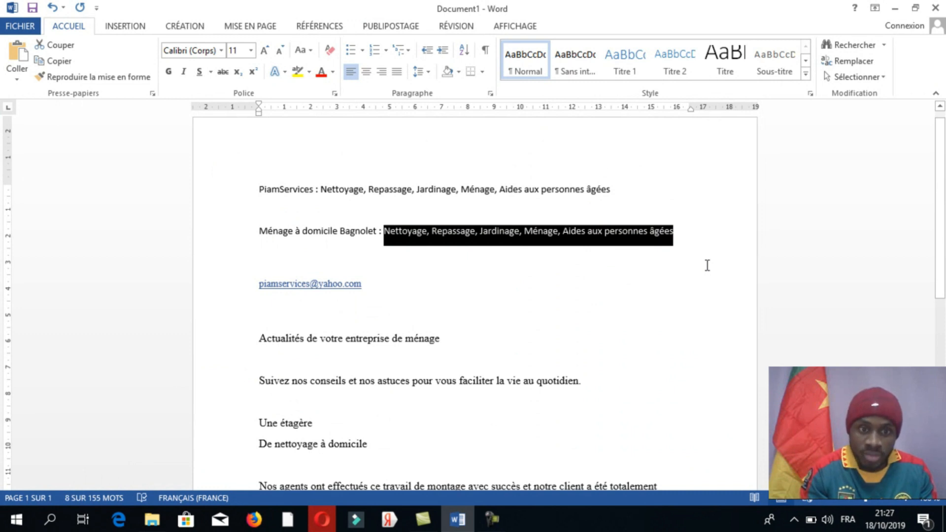
click(502, 293)
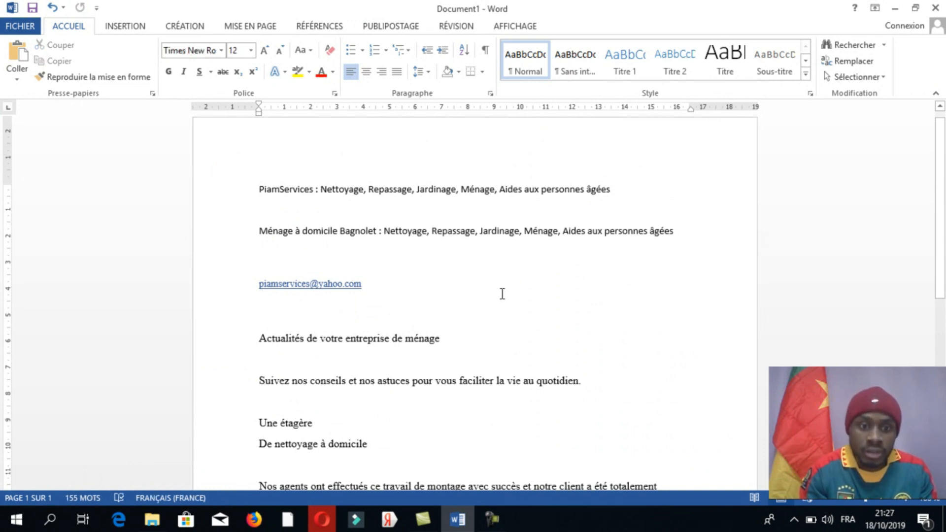
key(alt+Tab)
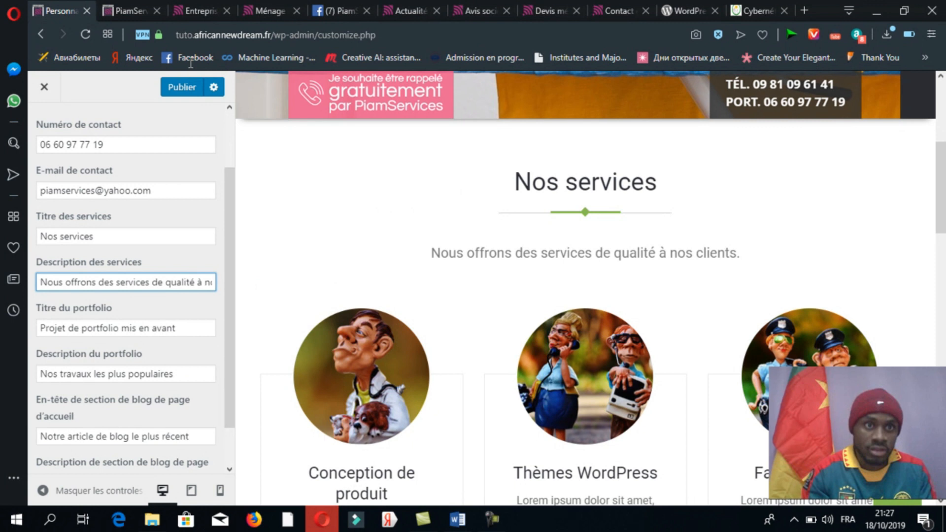
Set the services title to "Offrez-vous les services d'une femme de ménage à domicile", copied from piamservices.fr, and clear the services description
click(208, 15)
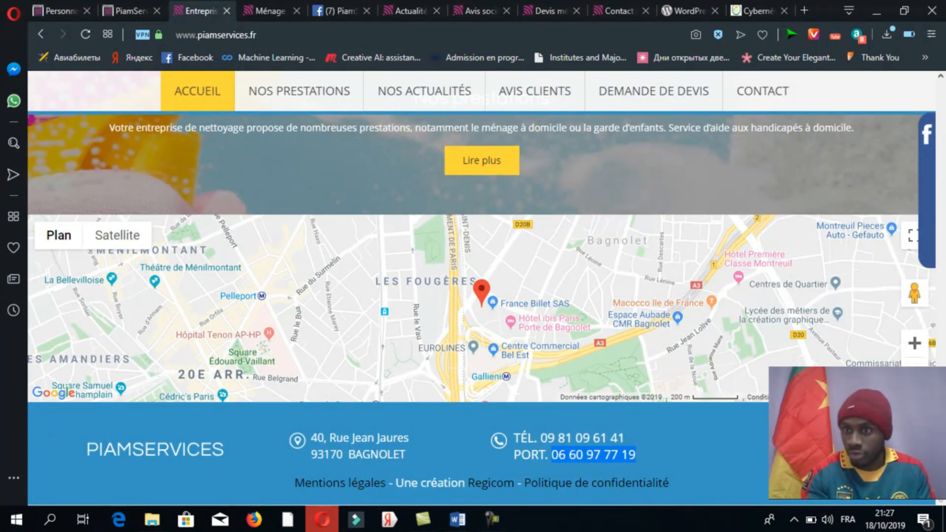
drag(940, 488, 944, 280)
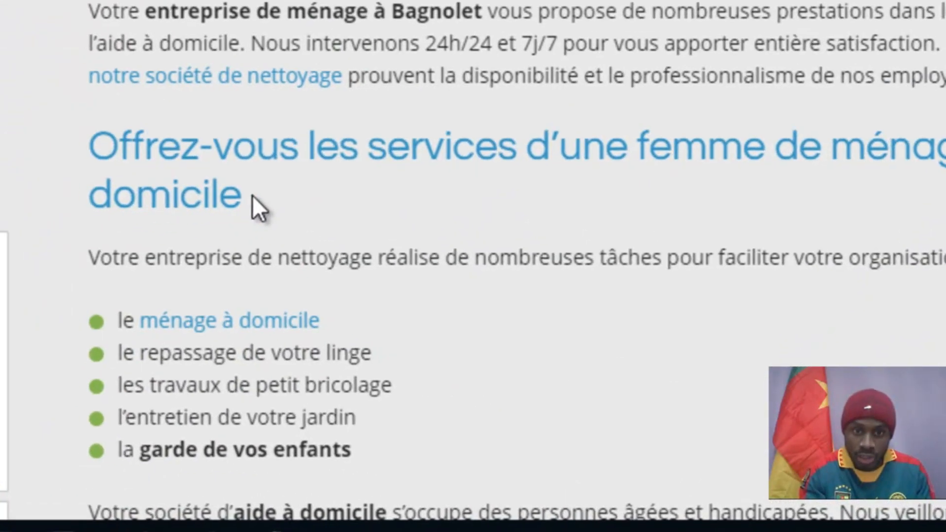
drag(478, 353, 431, 331)
drag(150, 156, 99, 148)
key(ctrl+c)
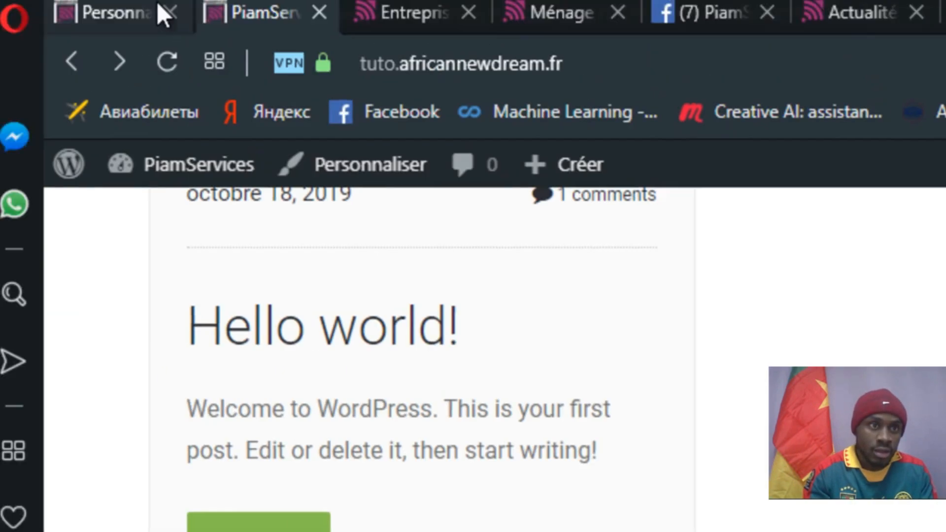
click(137, 22)
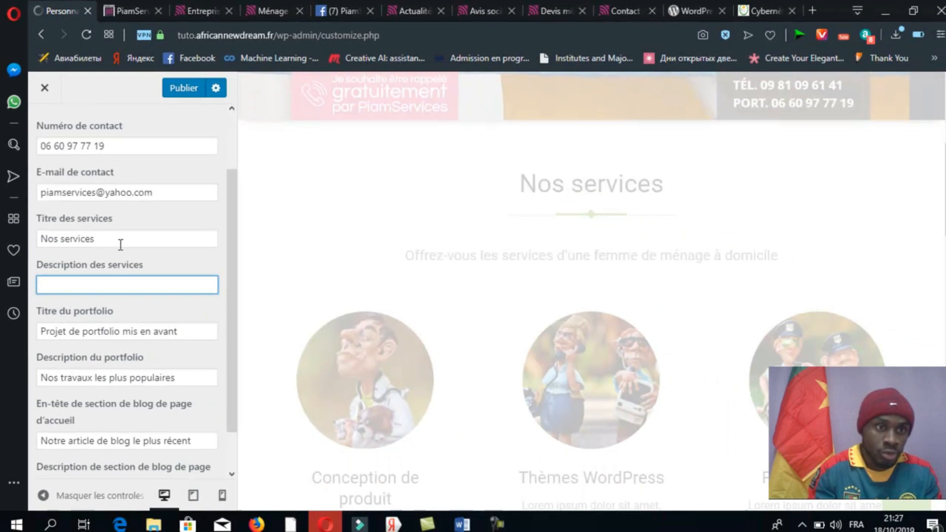
triple_click(254, 515)
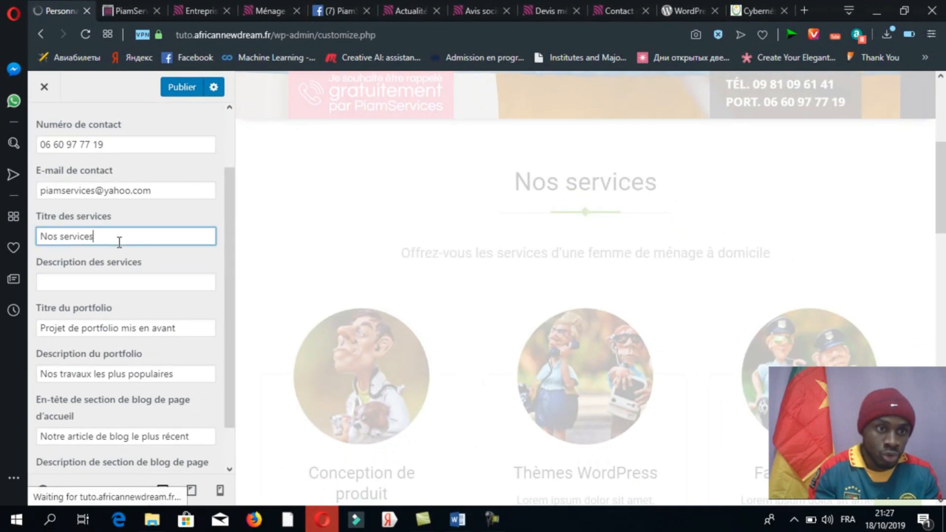
key(ctrl+v)
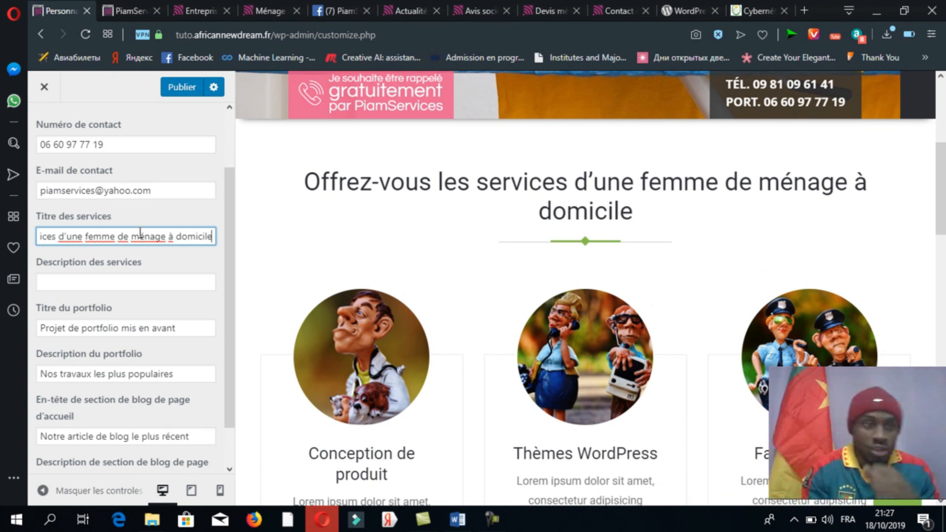
Fill the services description with the piamservices.fr paragraph beginning "Votre entreprise de ménage à Bagnolet vous propose de nombreuses prestations"
click(209, 14)
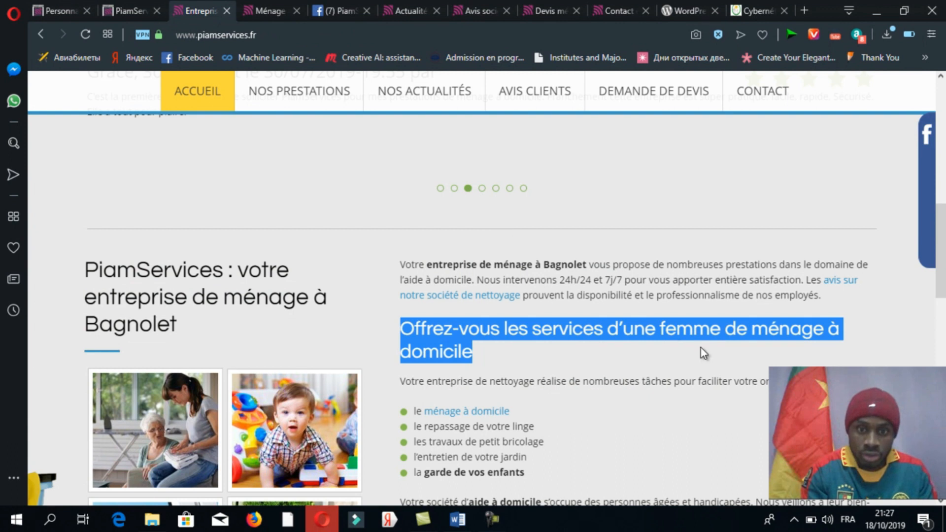
drag(818, 296, 394, 266)
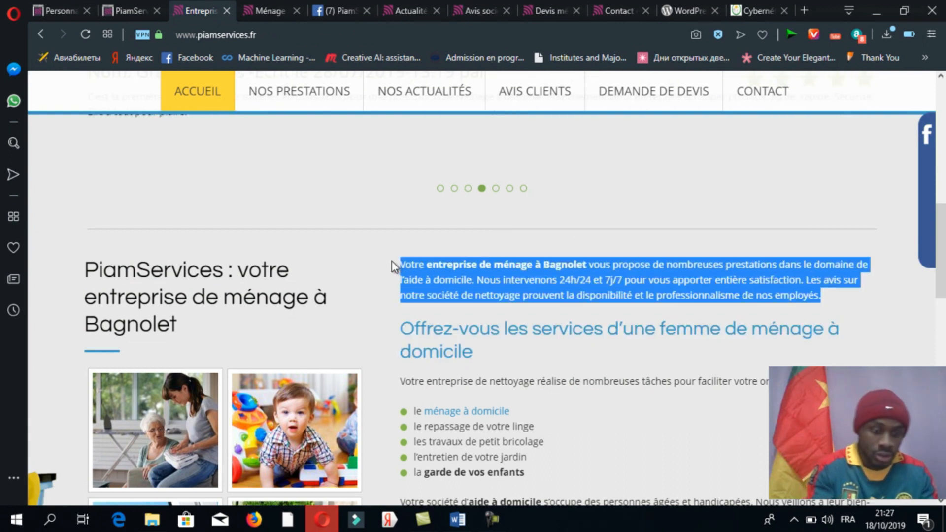
click(66, 12)
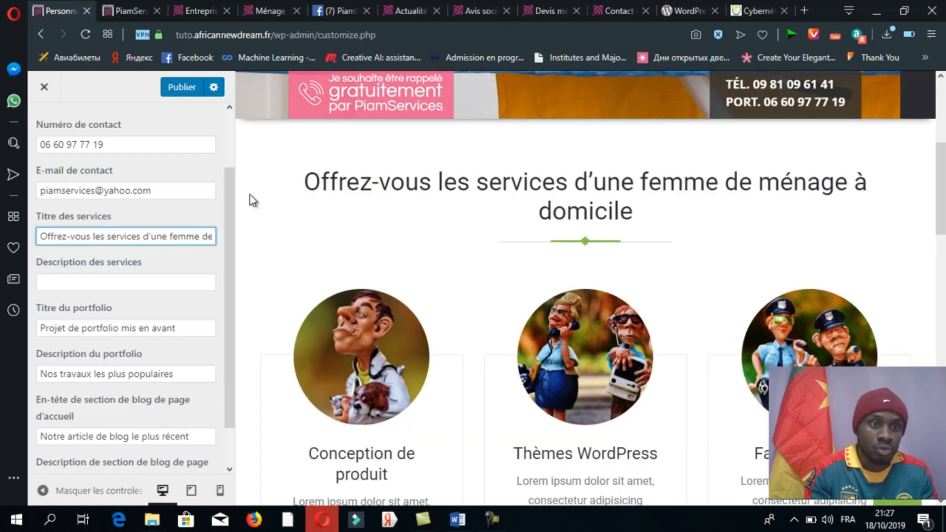
click(139, 282)
key(ctrl+v)
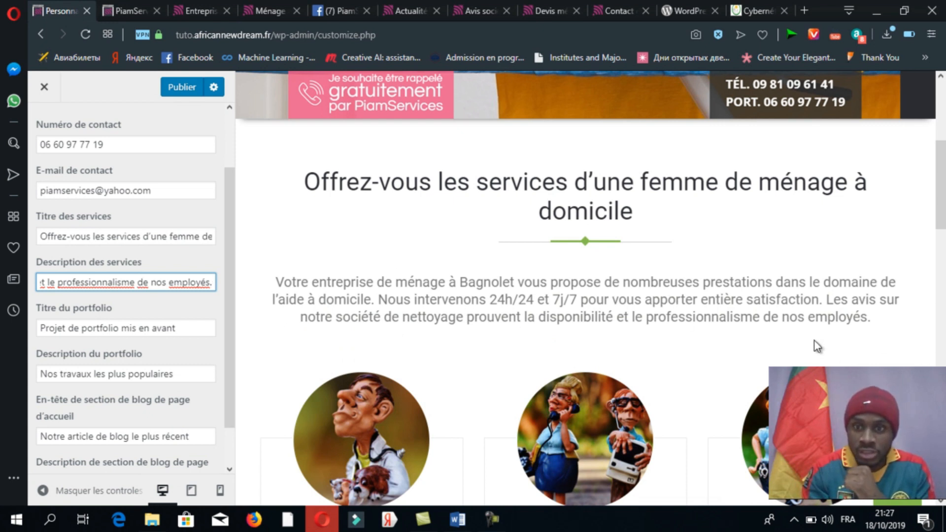
Publish the contact and services text changes and reload the live home page to check them
scroll(389, 317, down, 2)
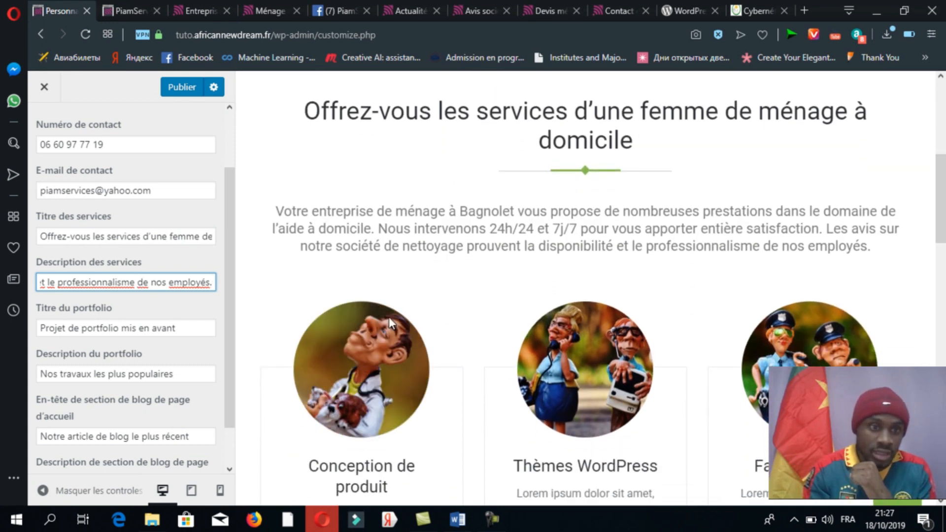
drag(232, 301, 229, 349)
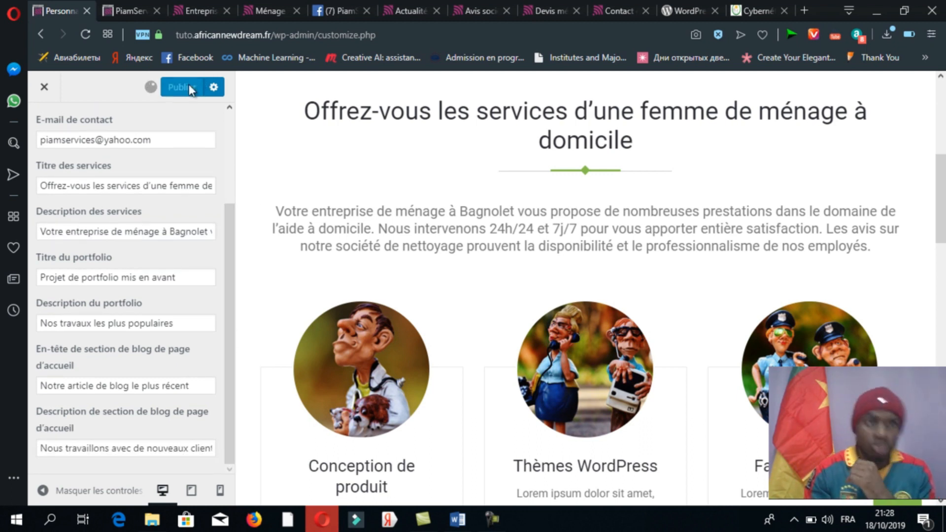
click(133, 10)
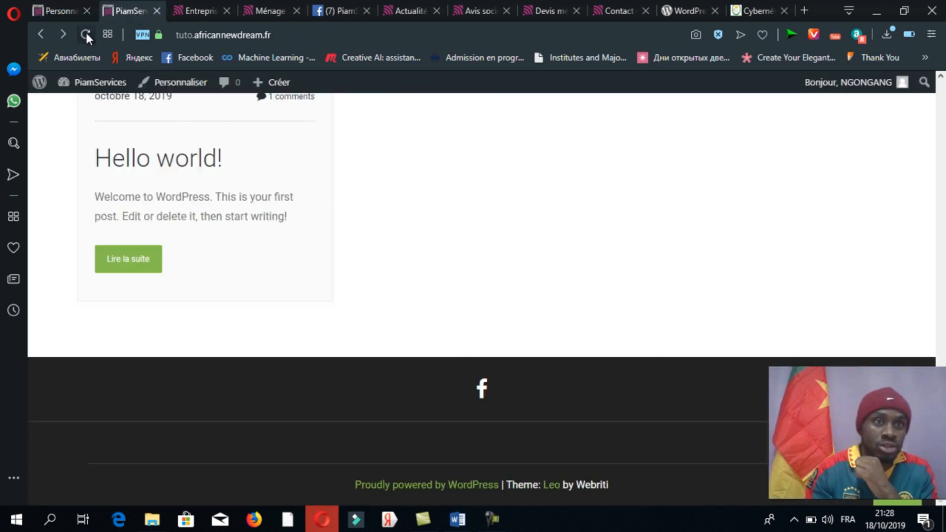
click(86, 34)
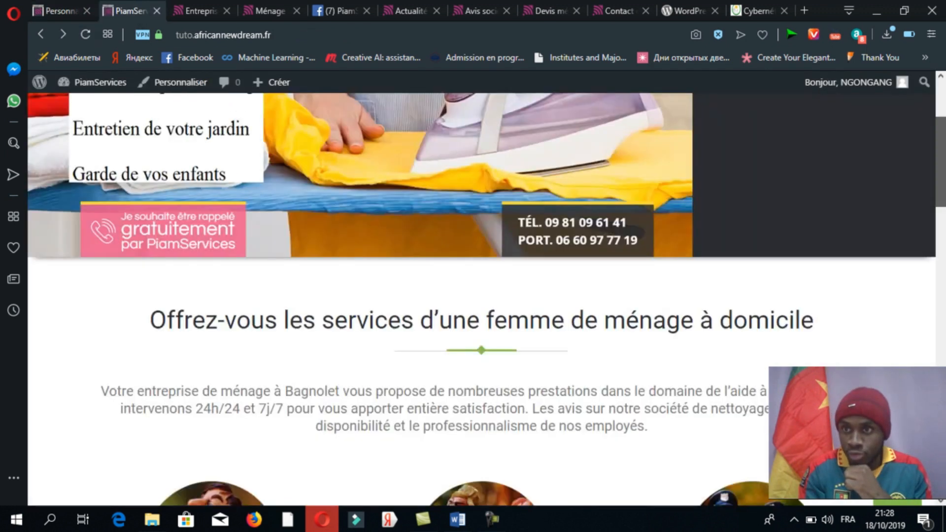
Check the updated services title, description and service cards on the live home page
mouse_move(940, 161)
mouse_down()
mouse_move(940, 126)
mouse_move(940, 177)
mouse_up()
drag(943, 215, 944, 218)
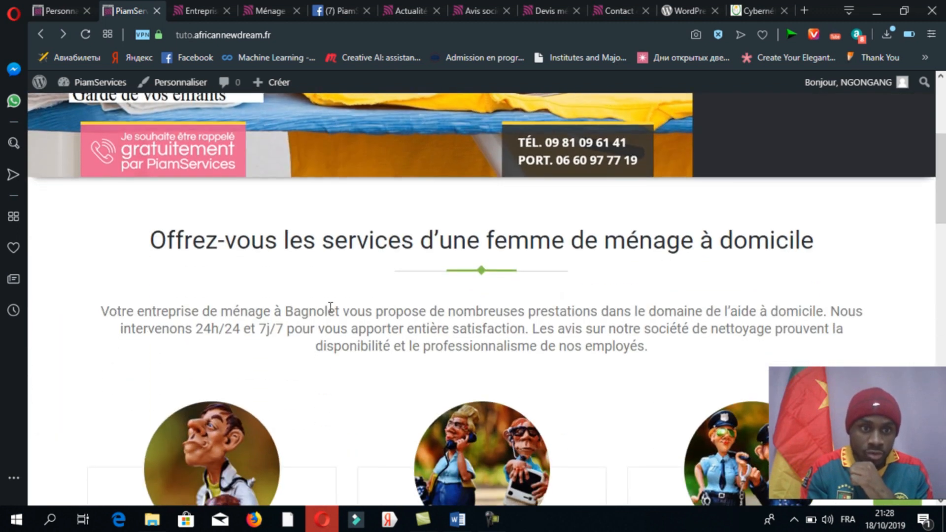
drag(940, 178, 940, 200)
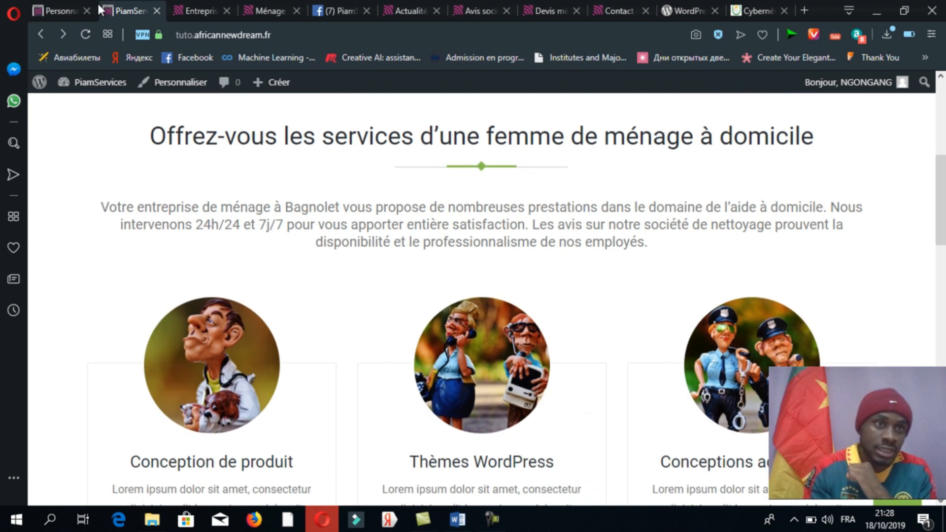
Set the portfolio title to "Des professionnels du ménage à domicile à votre service", copied from the piamservices.fr menage-a-domicile page
click(64, 10)
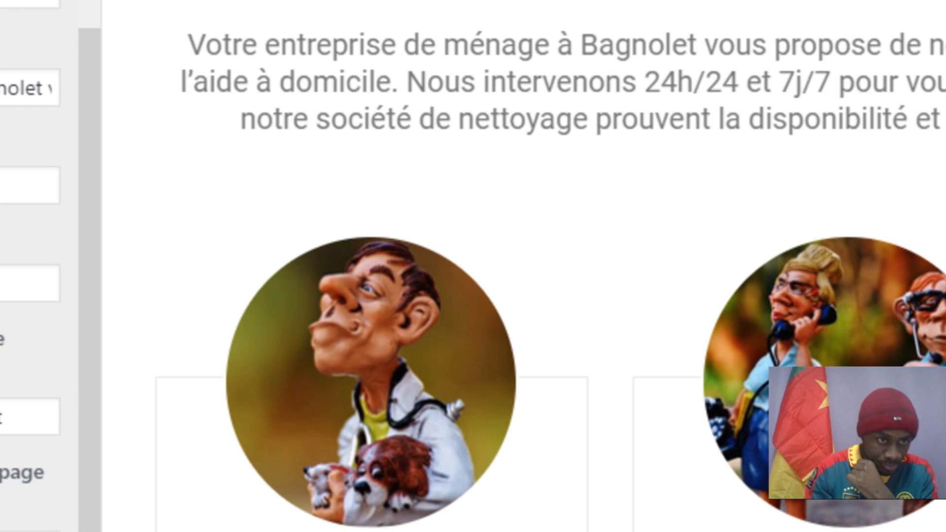
click(5, 186)
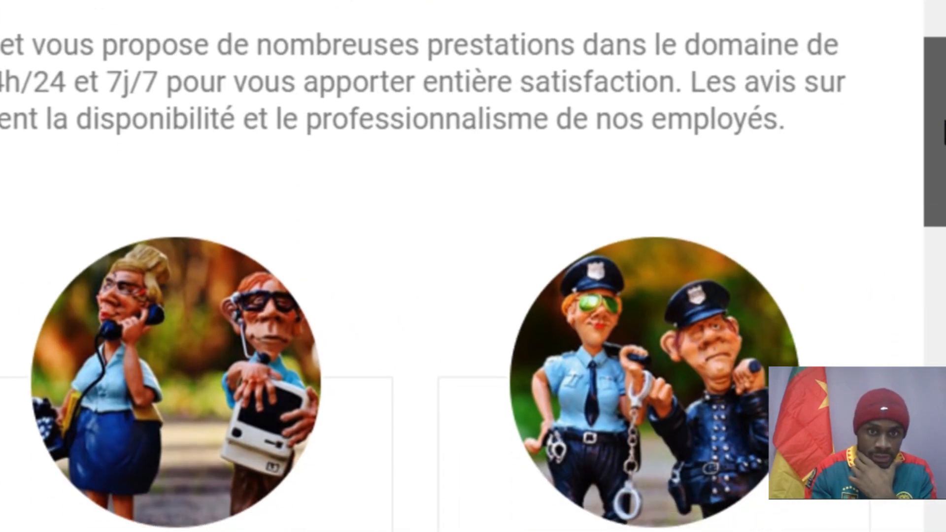
drag(943, 131, 942, 310)
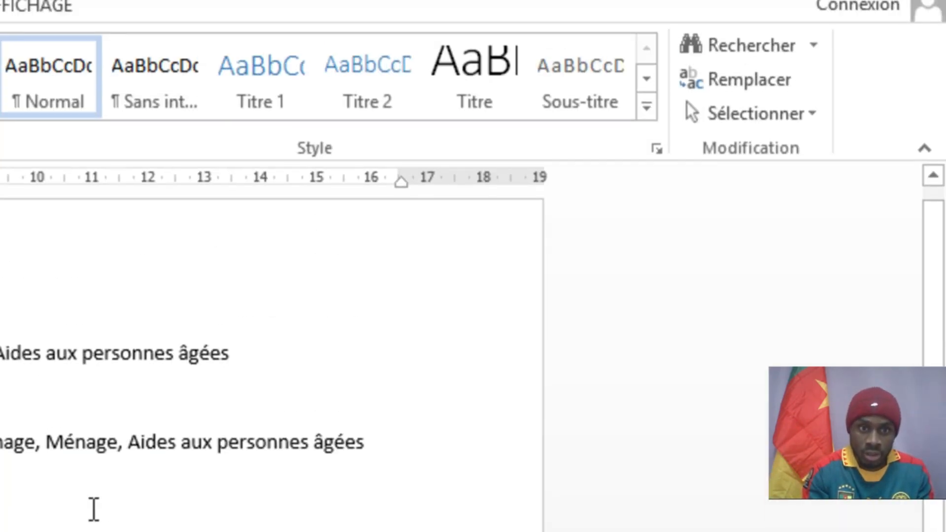
scroll(271, 345, down, 2)
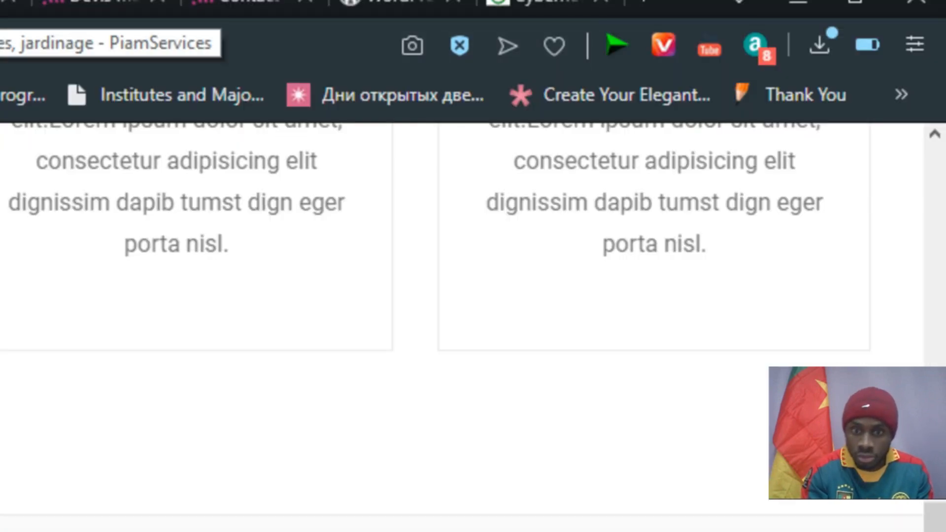
click(1, 2)
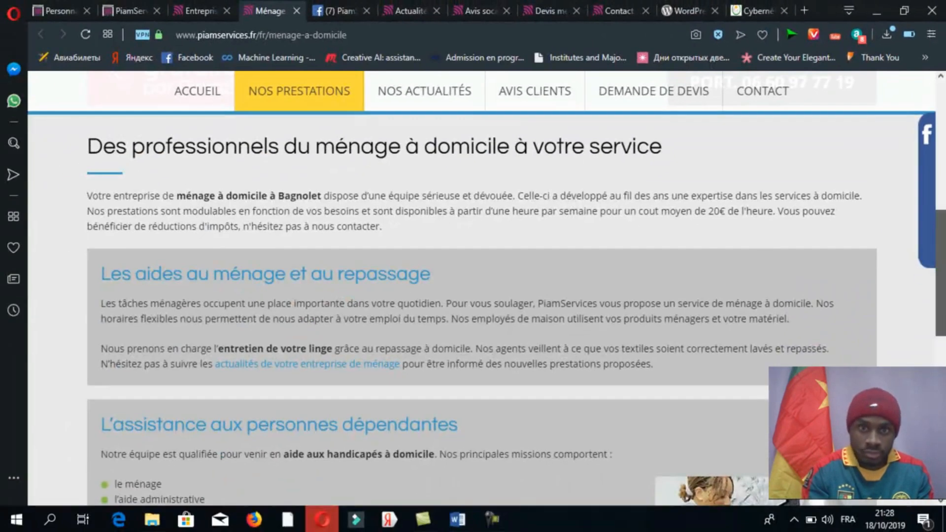
scroll(626, 203, up, 2)
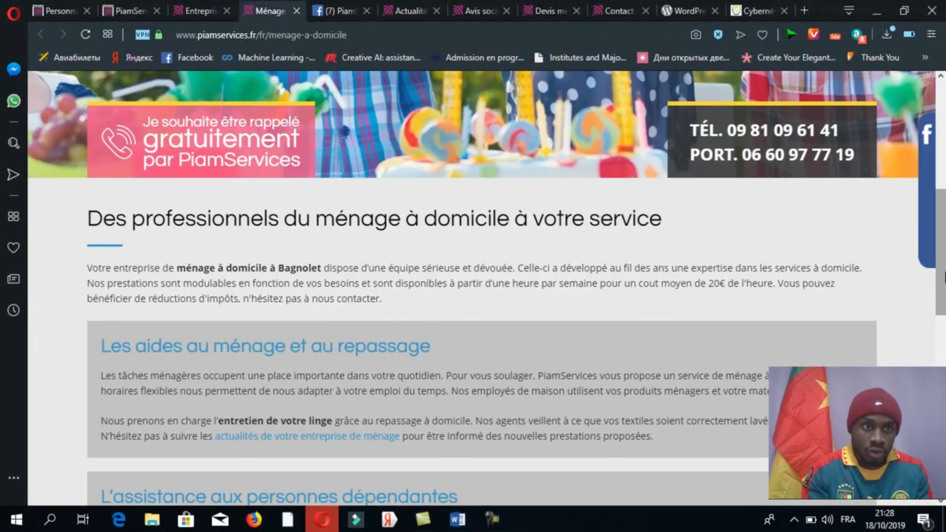
drag(661, 219, 688, 232)
click(96, 219)
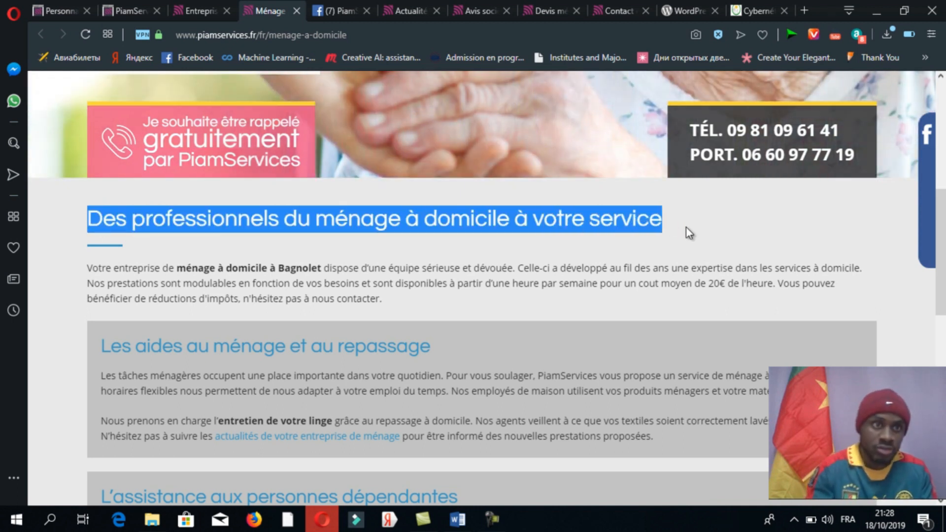
click(70, 12)
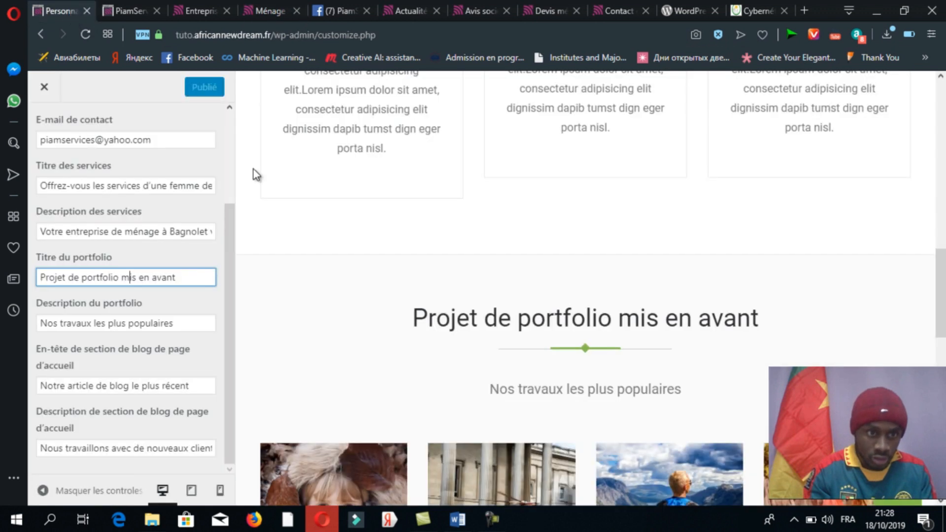
key(ctrl+a)
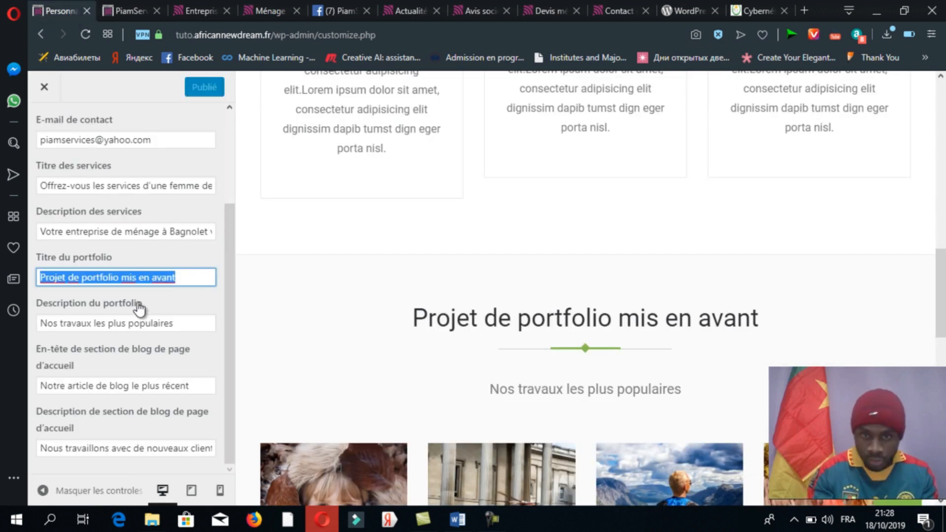
key(ctrl+v)
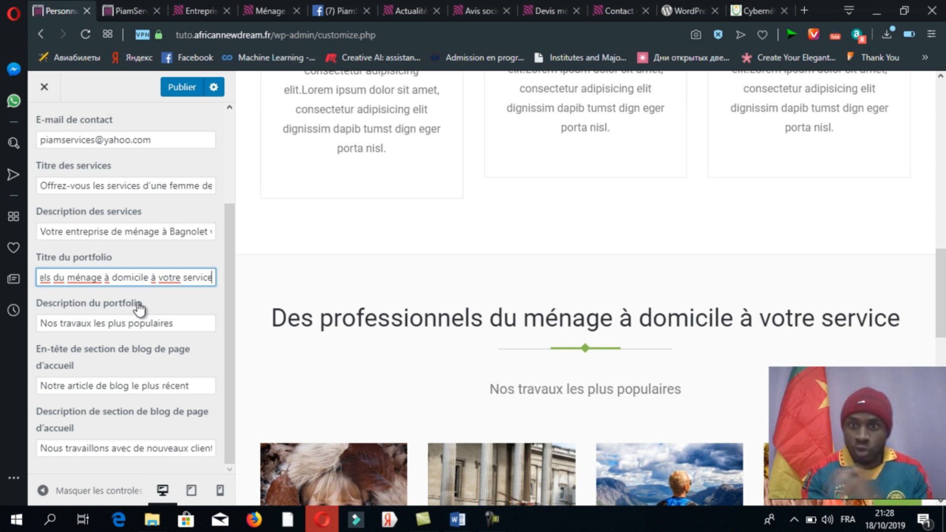
Replace the portfolio description with the piamservices.fr paragraph beginning "Votre entreprise de ménage à domicile à Bagnolet dispose d'une équipe sérieuse"
click(190, 326)
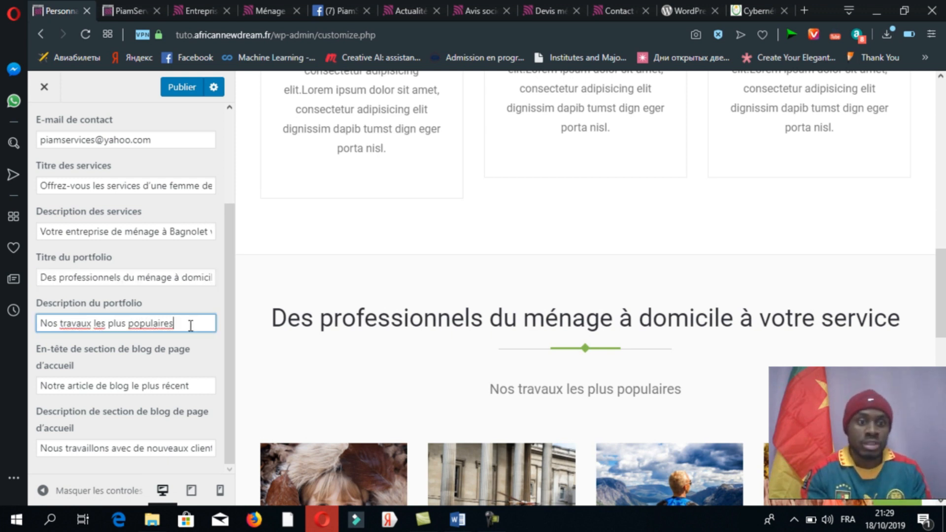
key(ctrl+a)
key(BackSpace)
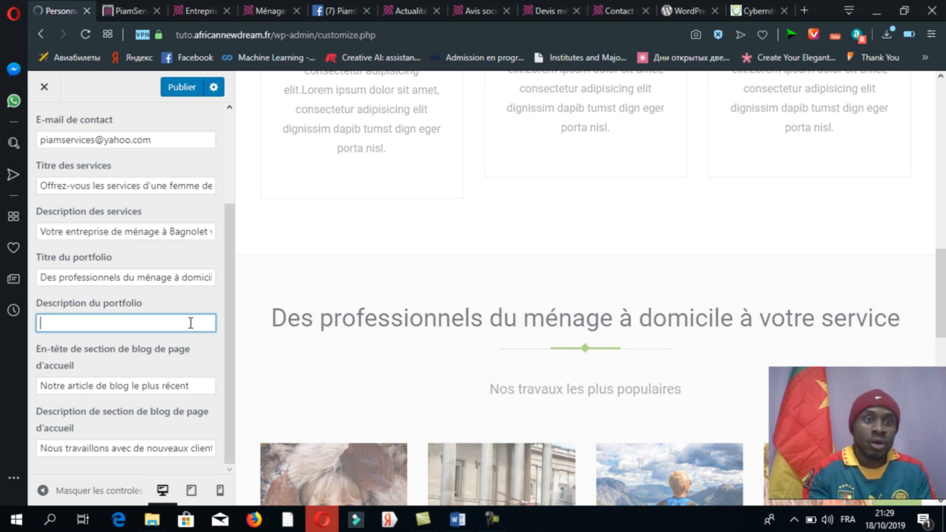
click(200, 13)
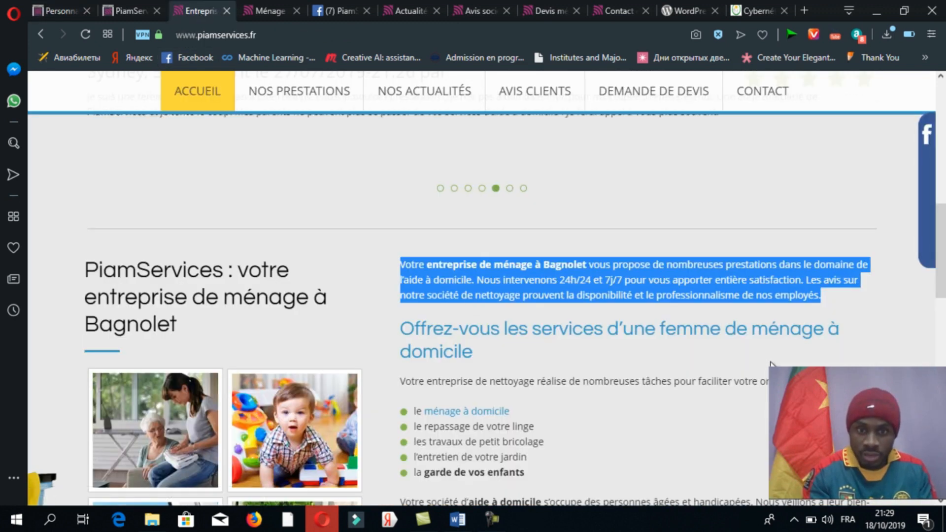
click(263, 8)
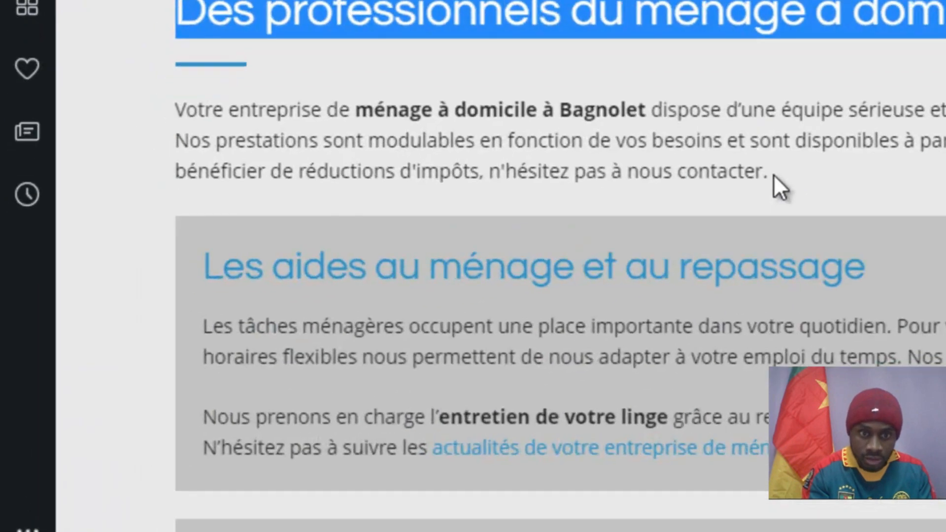
drag(383, 298, 128, 290)
drag(274, 135, 185, 95)
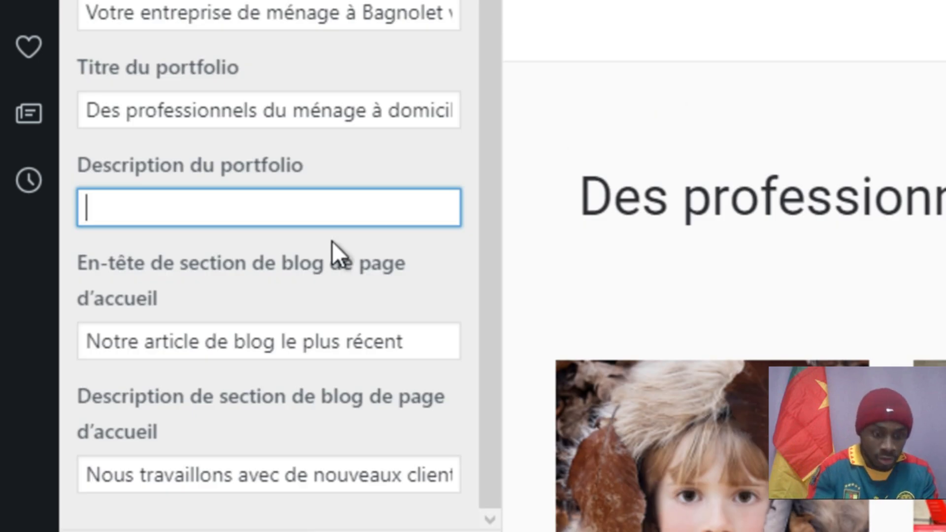
key(ctrl+v)
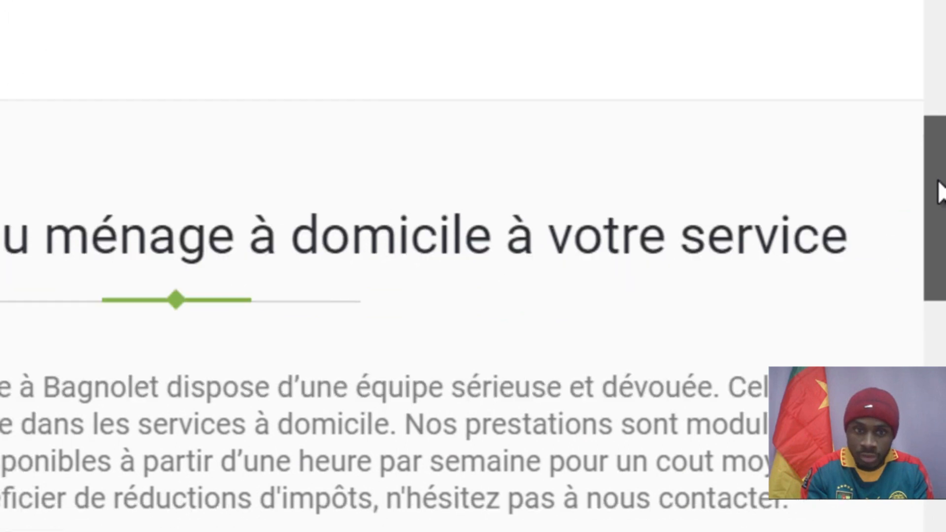
Set the home page blog section heading to "Actualités de votre entreprise de ménage", copied from the Word document
scroll(939, 192, down, 3)
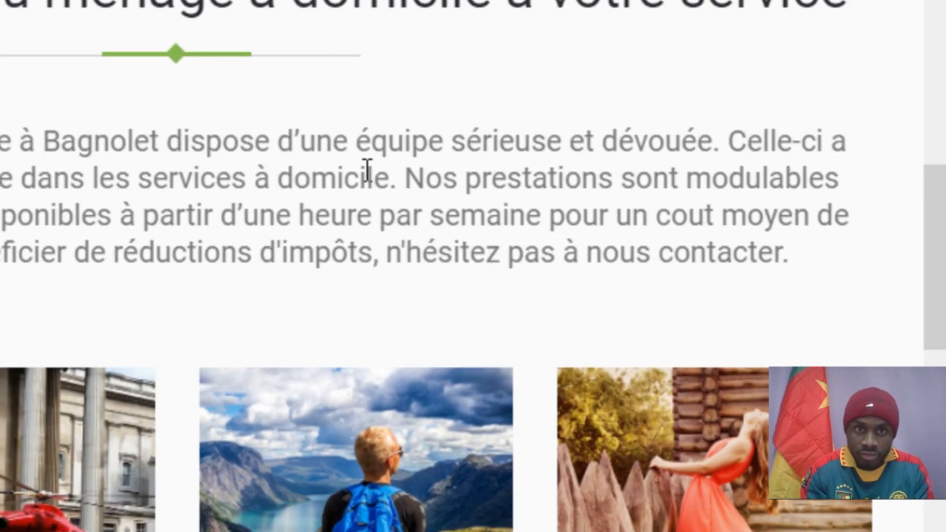
drag(938, 211, 941, 264)
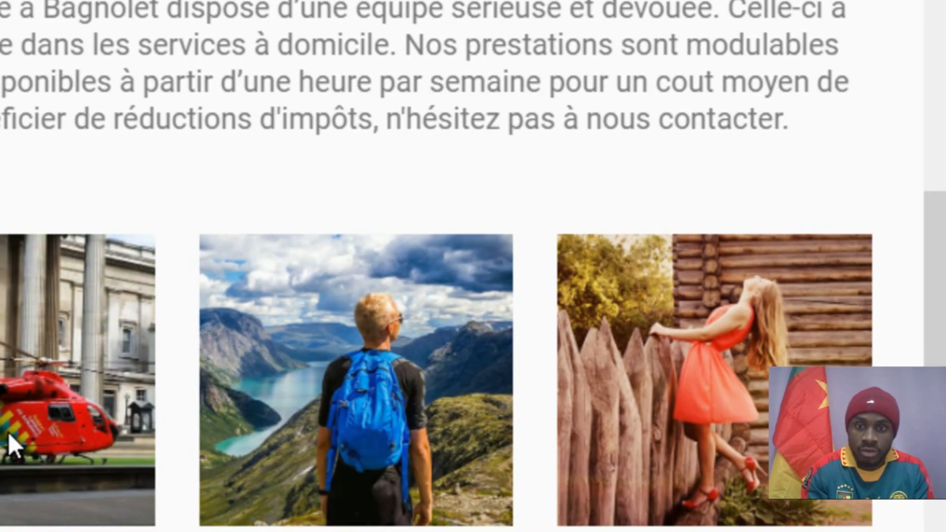
drag(937, 317, 942, 379)
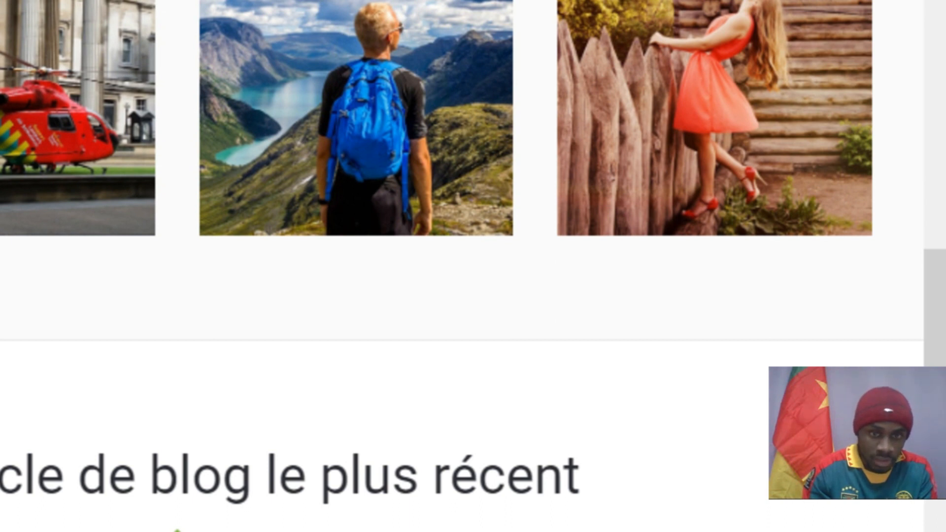
drag(939, 253, 938, 323)
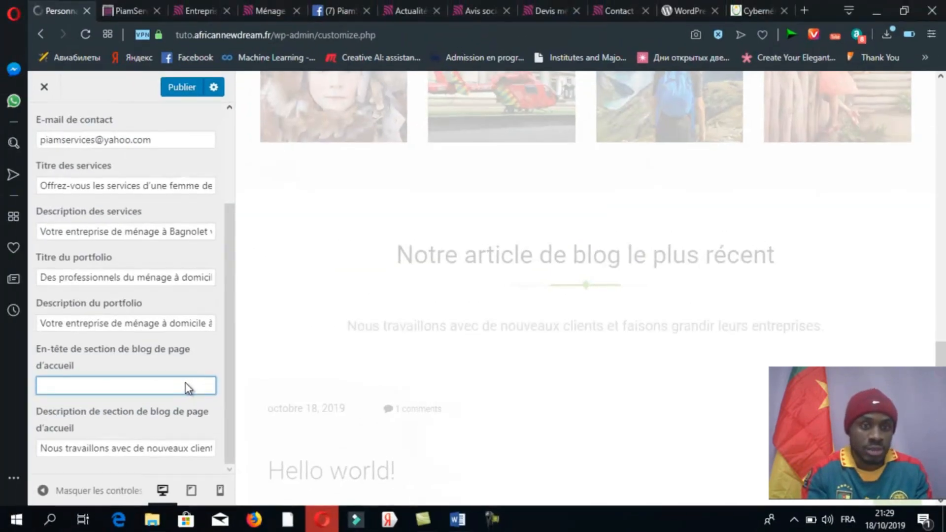
key(alt+Tab)
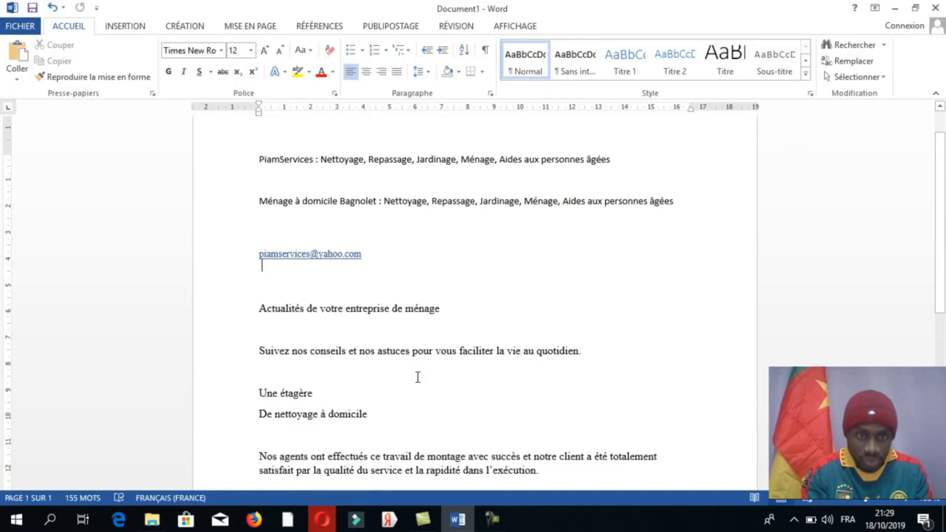
drag(443, 309, 274, 300)
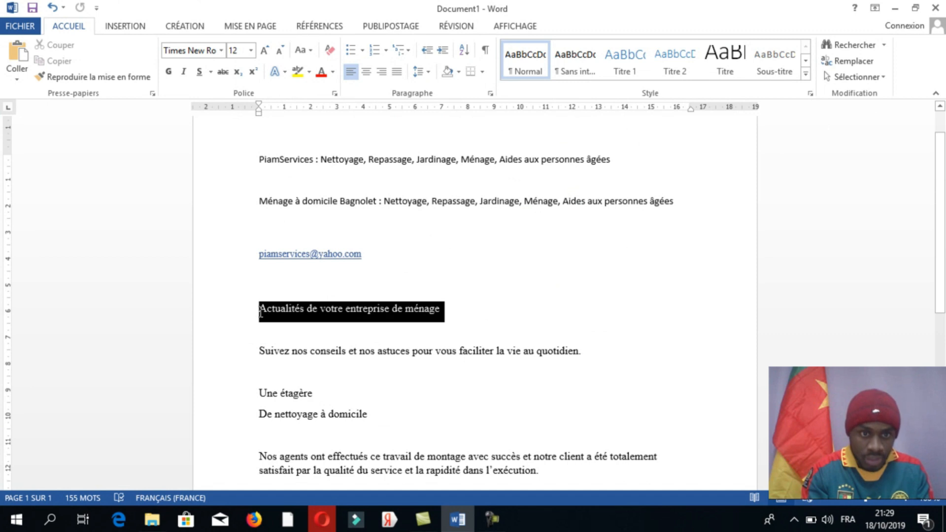
key(ctrl+c)
key(alt+Tab)
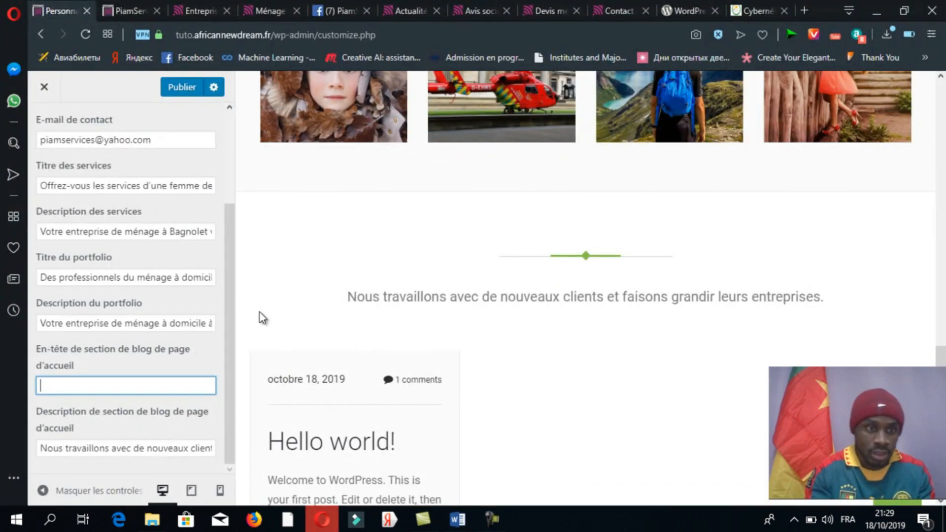
key(ctrl+v)
Set the blog section description to "Suivez nos conseils et nos astuces pour vous faciliter la vie au quotidien." from the Word document and review the entered text
click(180, 448)
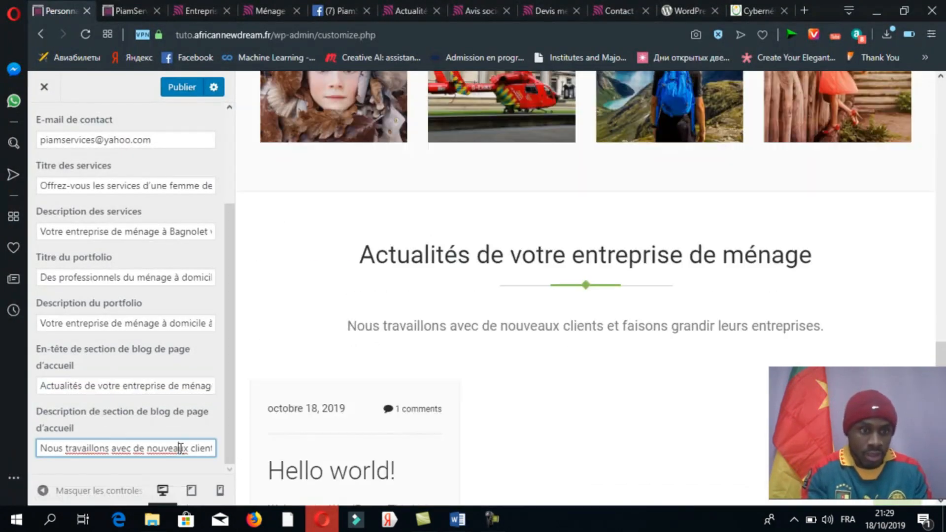
key(alt+Tab)
drag(580, 351, 257, 355)
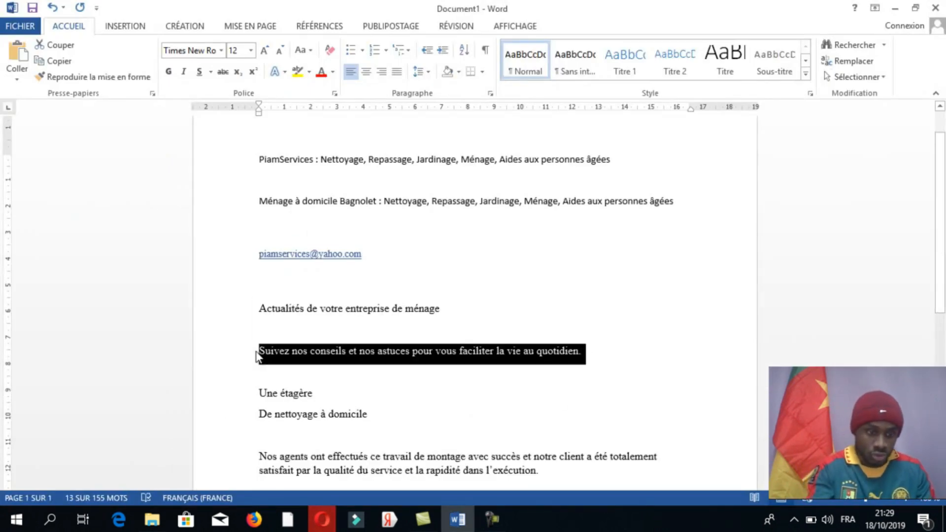
key(alt+Tab)
key(ctrl+a)
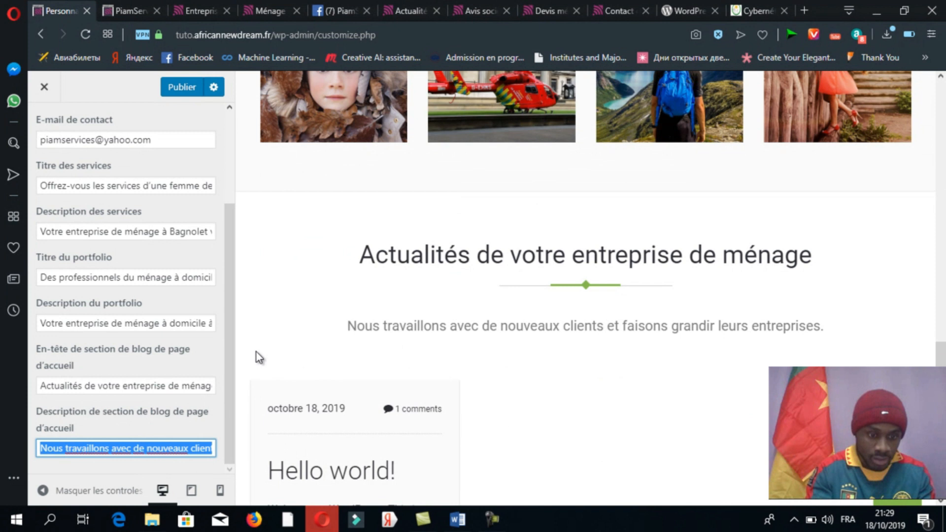
key(ctrl+v)
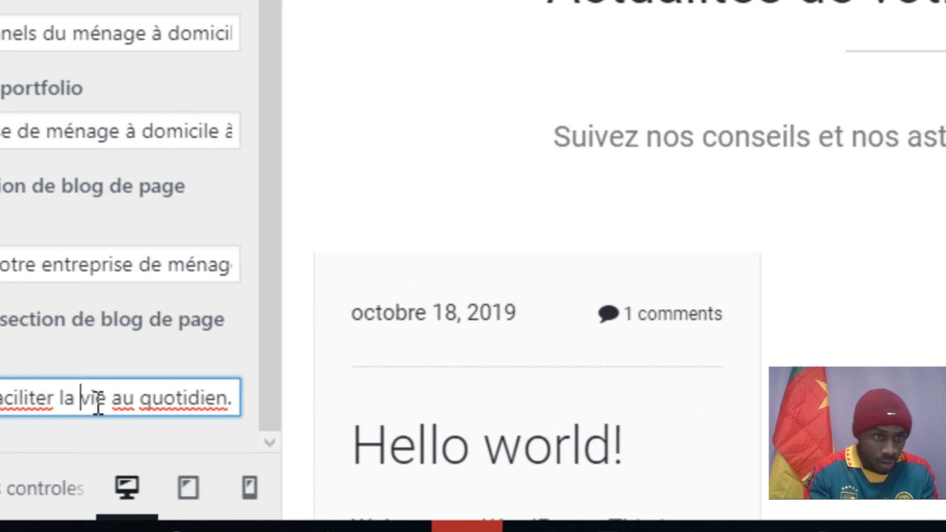
key(ctrl+Left)
key(ctrl+Left)
key(ctrl+Left)
key(ctrl+Left)
key(ctrl+Left)
key(ctrl+Left)
key(ctrl+Left)
key(ctrl+Left)
key(ctrl+Left)
key(ctrl+Left)
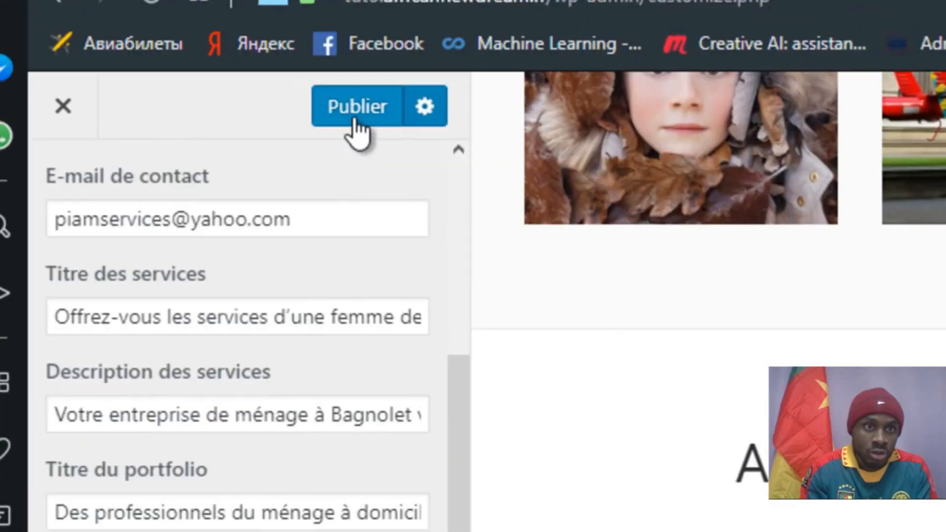
Publish the portfolio and blog text changes, and reload the live home page to check them
click(385, 189)
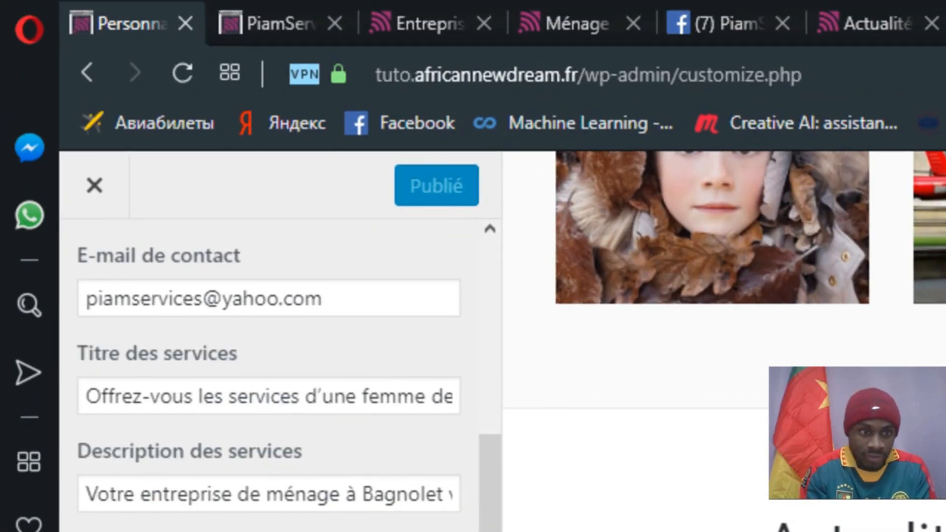
click(426, 26)
click(178, 75)
click(276, 15)
click(182, 74)
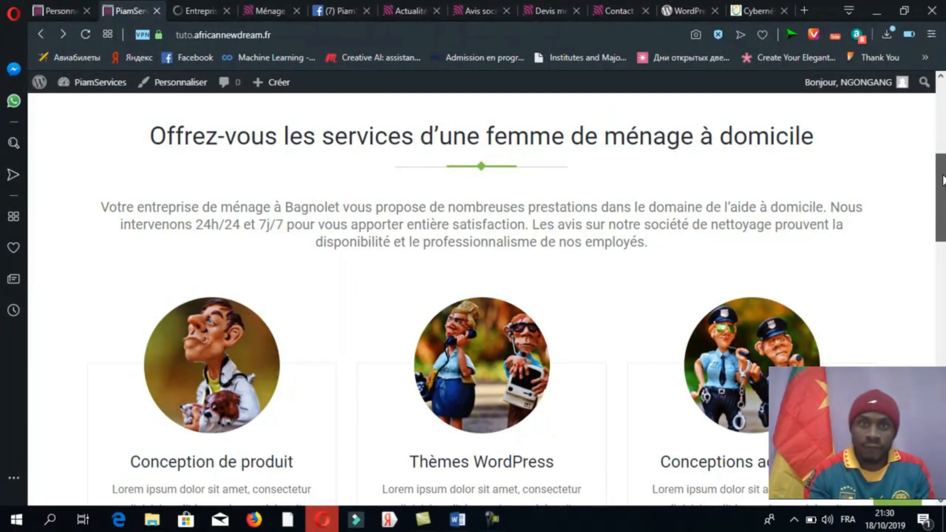
drag(944, 178, 944, 406)
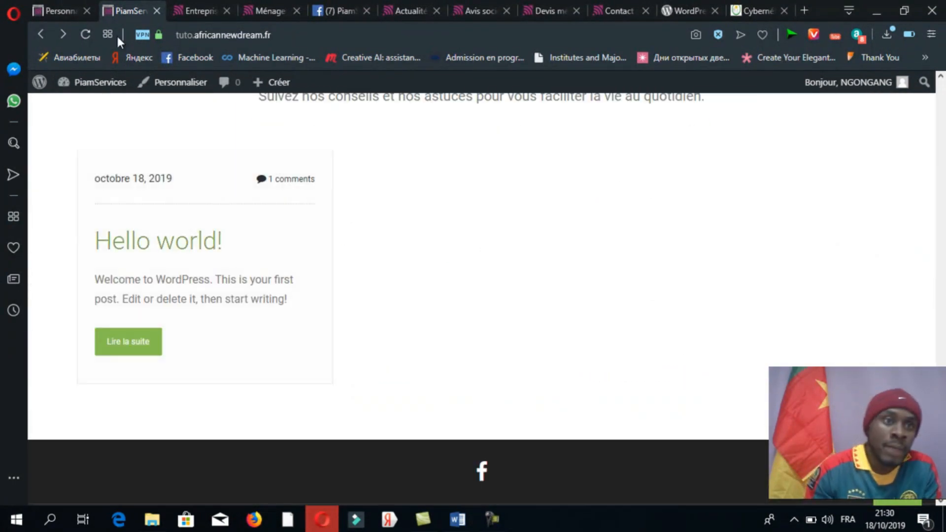
Leave the header section for the customizer's services settings and review the options for activating and animating the services section
click(66, 14)
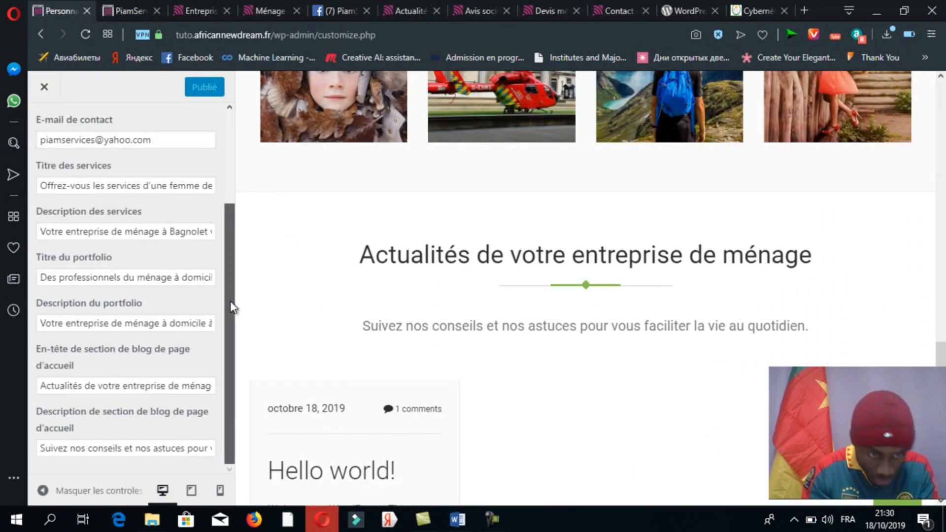
drag(230, 300, 232, 220)
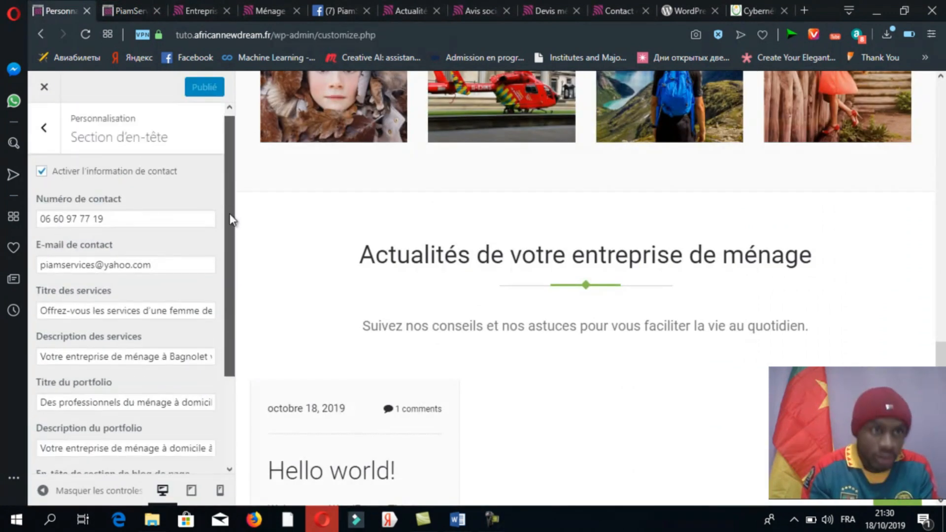
click(42, 129)
click(160, 380)
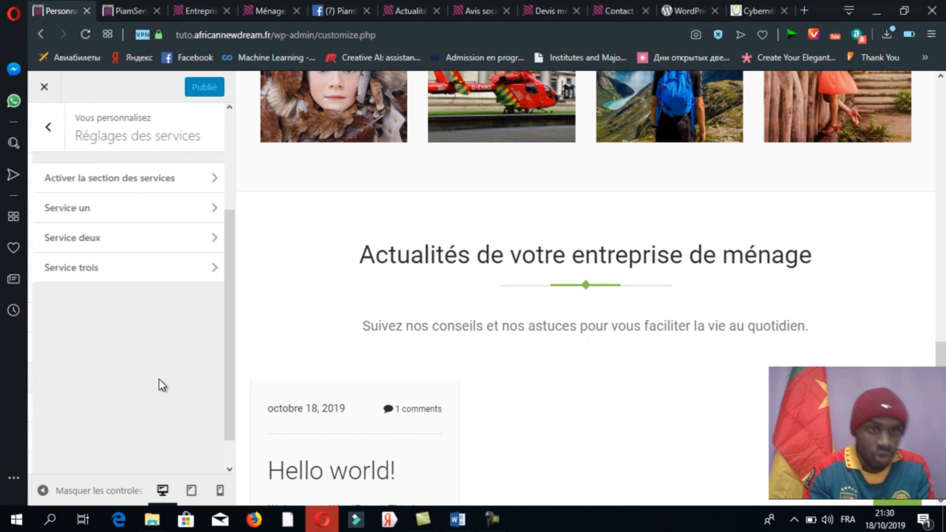
click(138, 186)
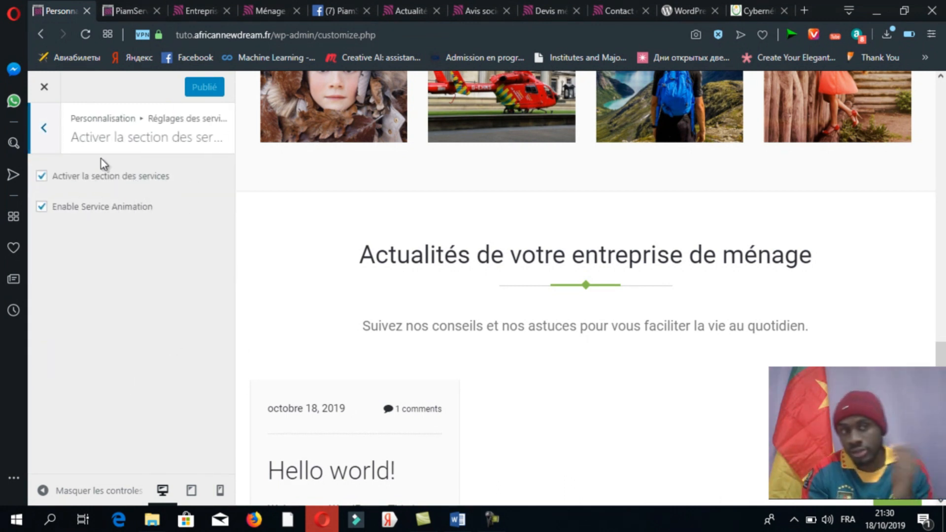
click(43, 130)
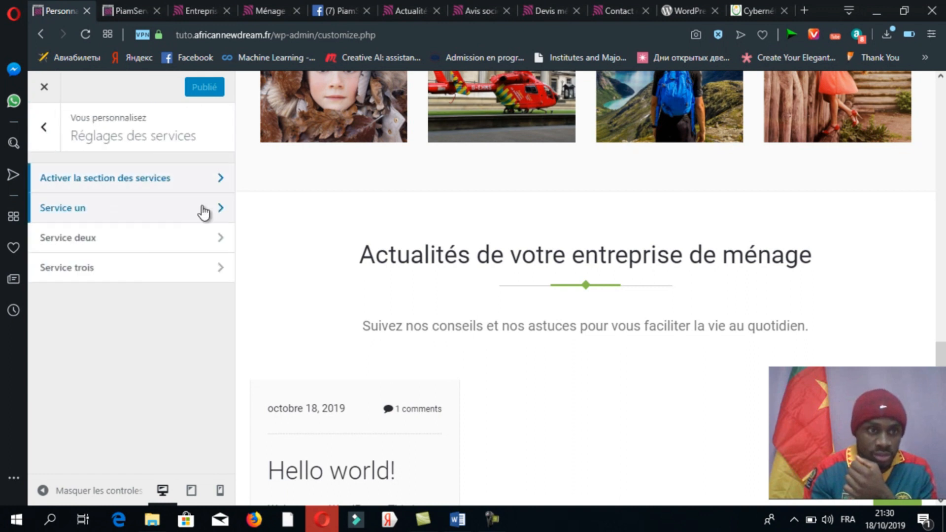
Set the first service's title to "Les aides au ménage et au repassage", copied from the piamservices.fr household cleaning page
click(167, 219)
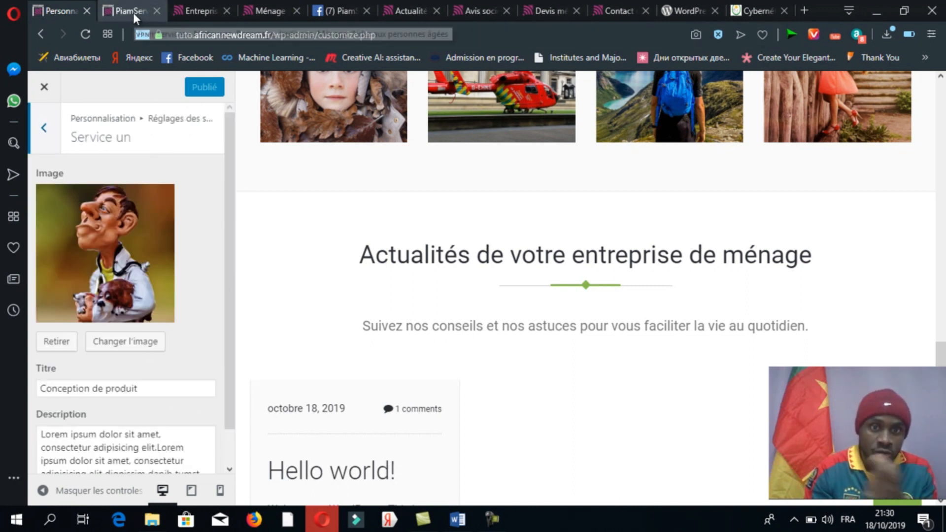
drag(944, 409, 944, 248)
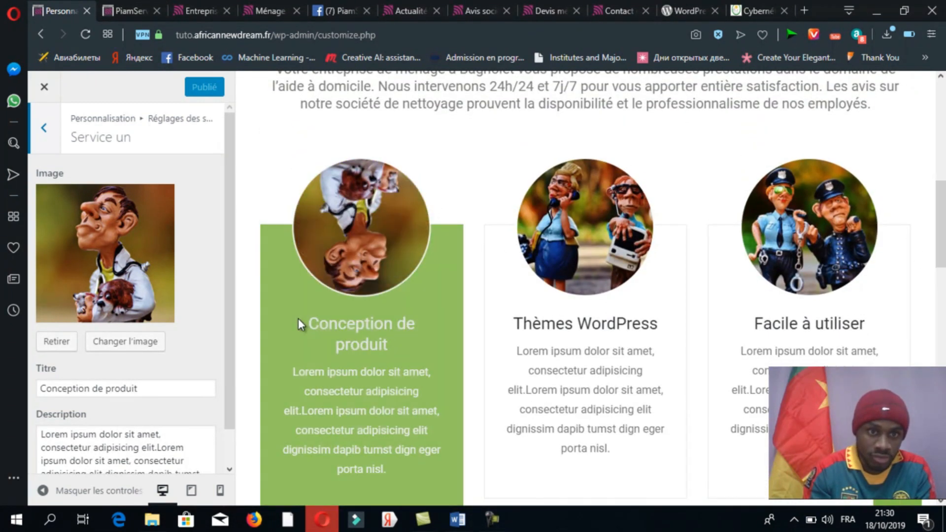
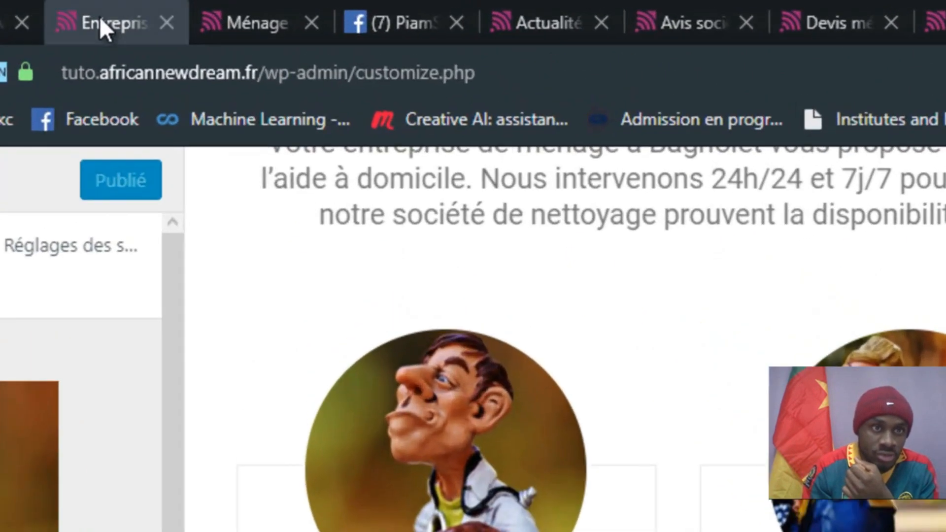
click(195, 7)
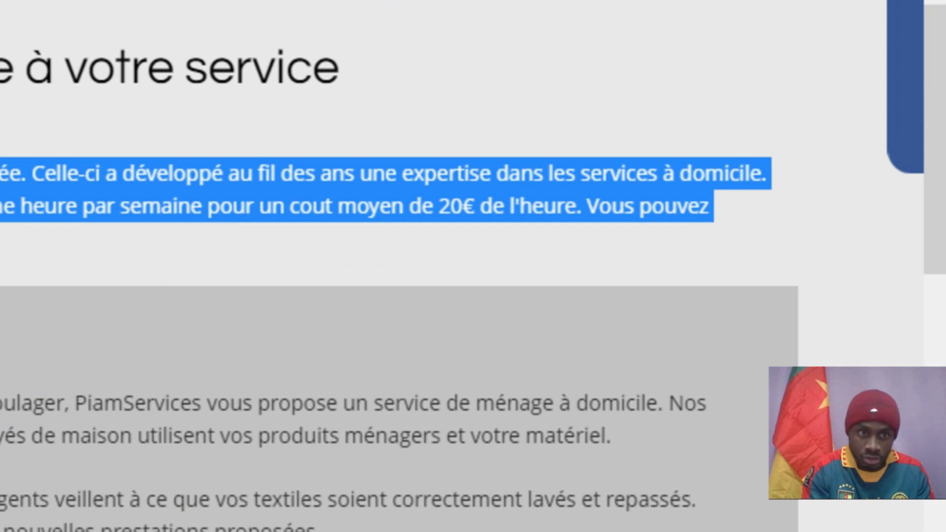
drag(944, 96, 944, 126)
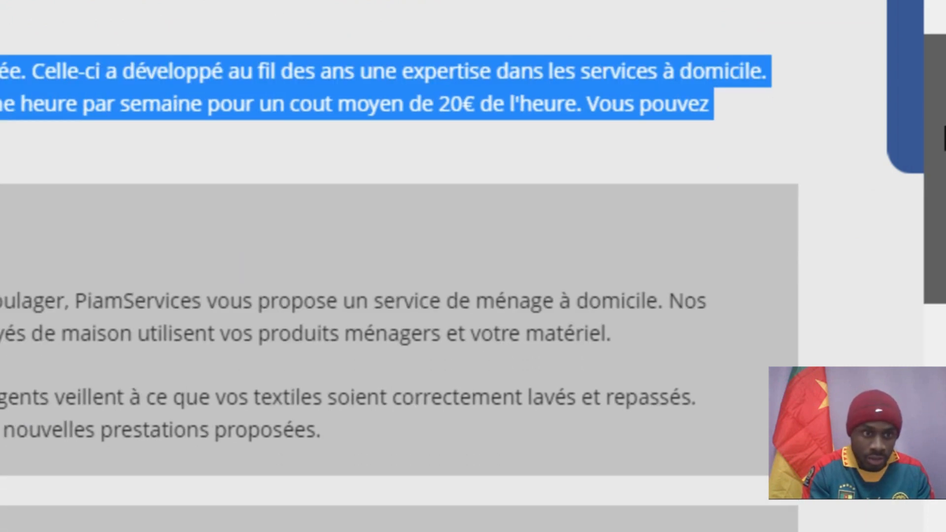
click(838, 153)
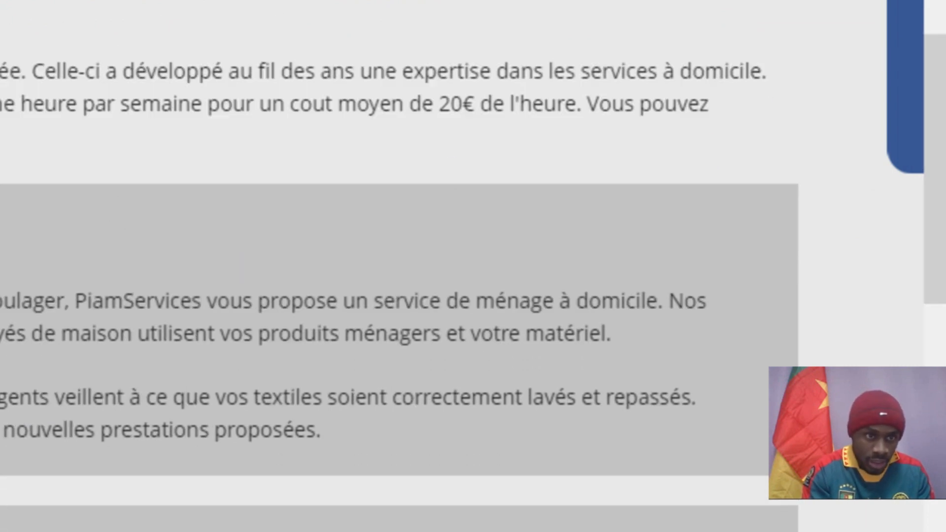
drag(430, 299, 101, 298)
key(ctrl+c)
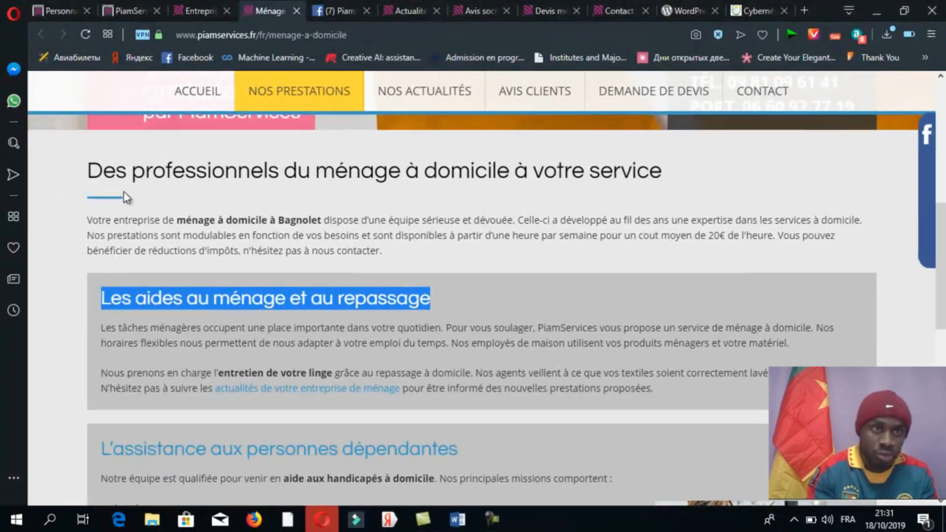
click(68, 18)
click(178, 388)
triple_click(177, 389)
key(ctrl+v)
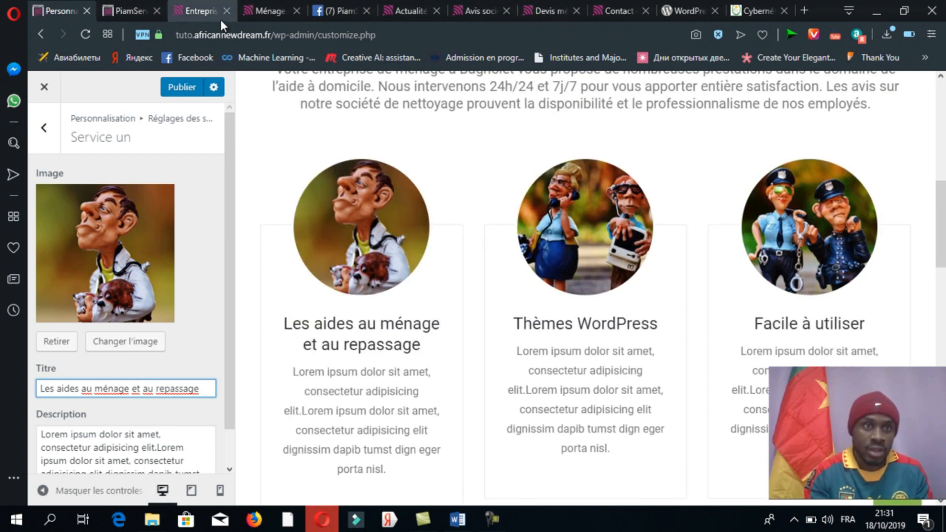
Replace the first service's description with the two piamservices.fr paragraphs beginning "Les tâches ménagères occupent une place importante dans votre quotidien"
click(206, 13)
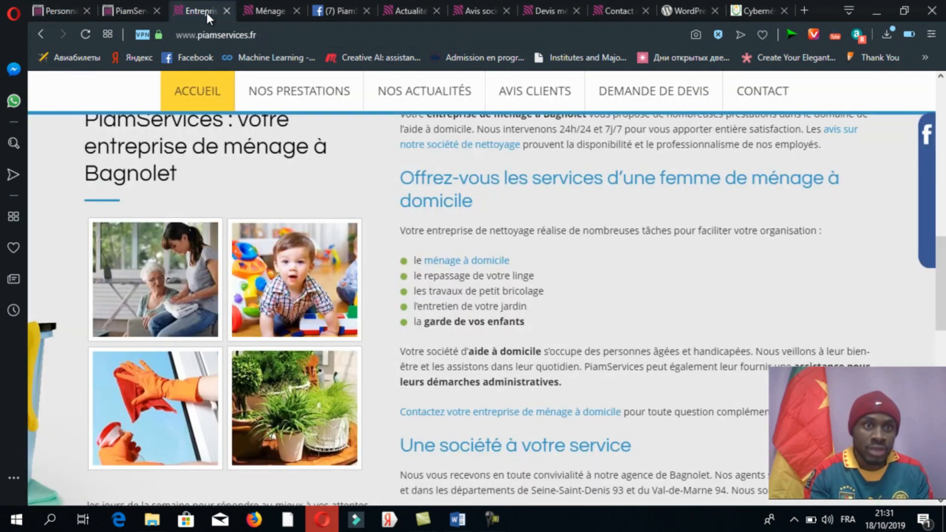
click(273, 9)
drag(274, 9, 205, 9)
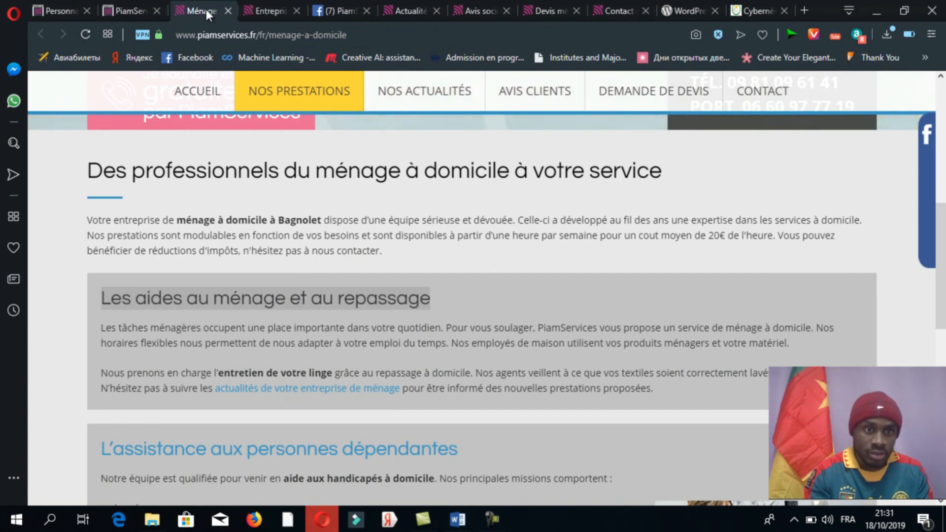
drag(661, 398, 119, 327)
key(ctrl+c)
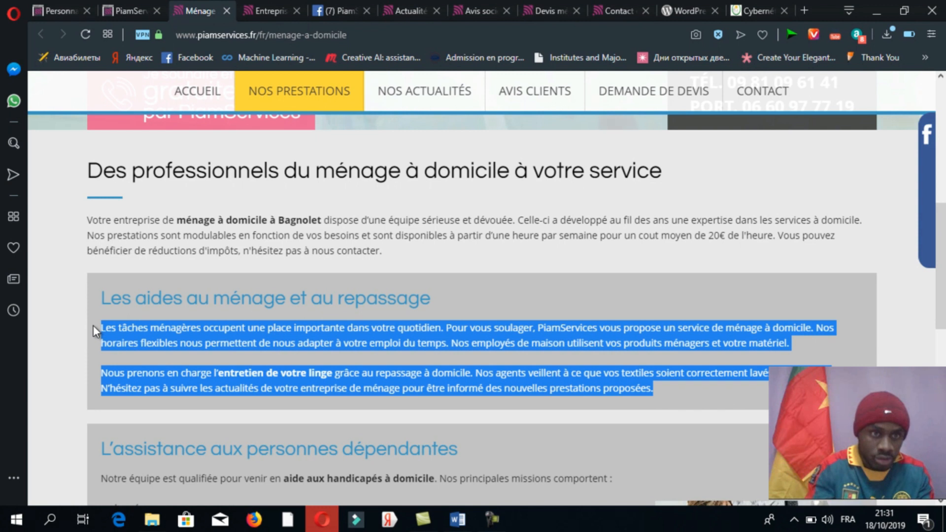
click(63, 13)
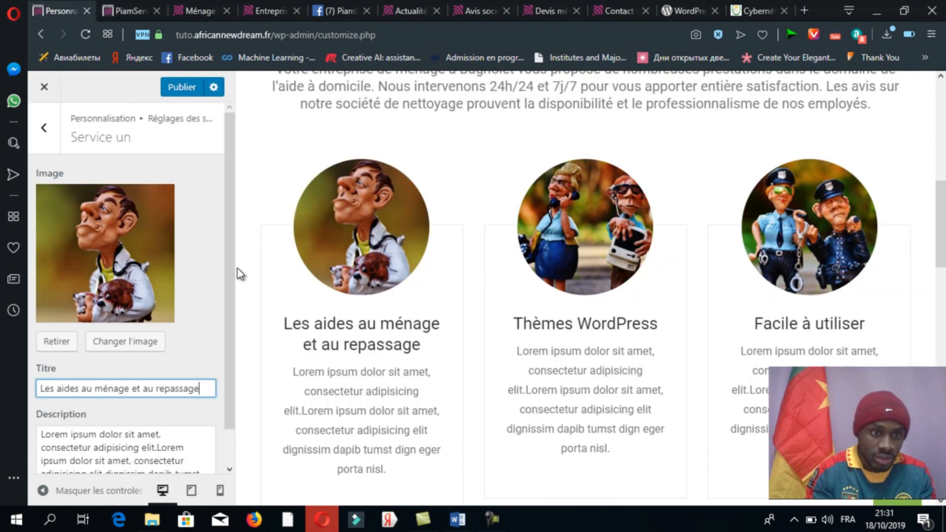
click(148, 434)
key(ctrl+a)
key(ctrl+v)
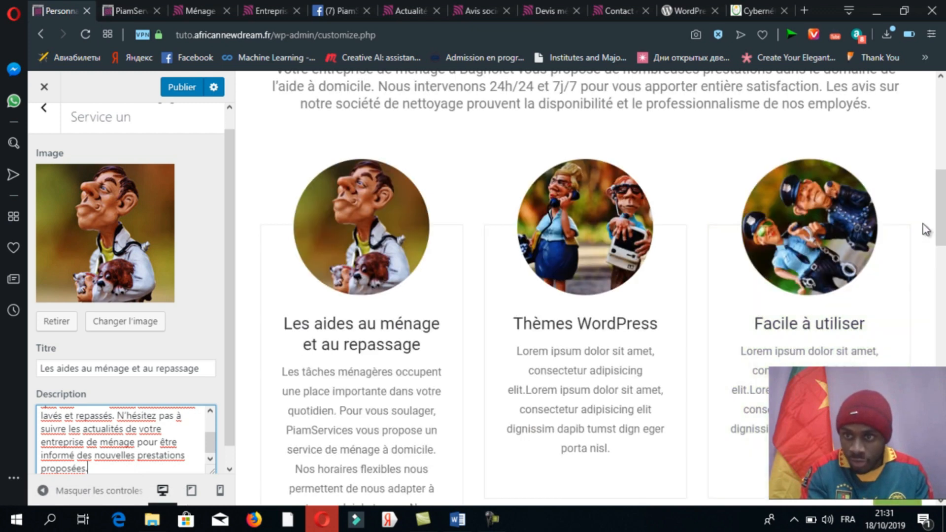
Shorten the first service's description by deleting its last sentence, beginning "N'hésitez pas à suivre les actualités"
scroll(711, 305, down, 4)
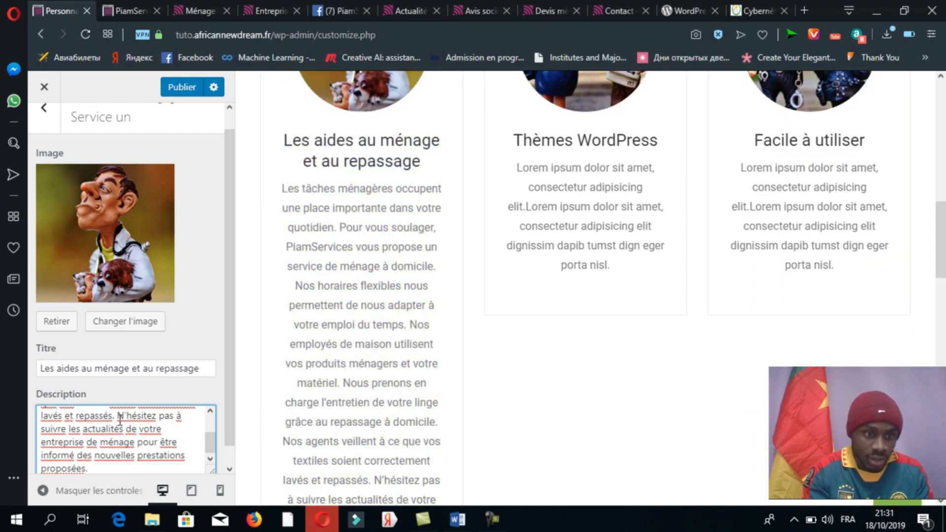
drag(117, 417, 222, 492)
key(BackSpace)
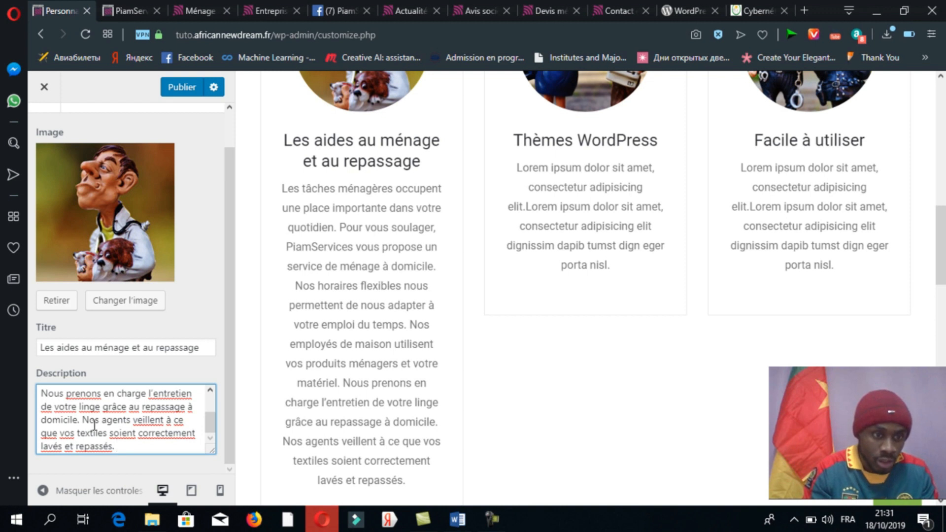
Shorten the Service un description by deleting everything from "Nous prenons en charge" onward, so the text ends at "votre matériel."
drag(83, 422, 141, 460)
key(BackSpace)
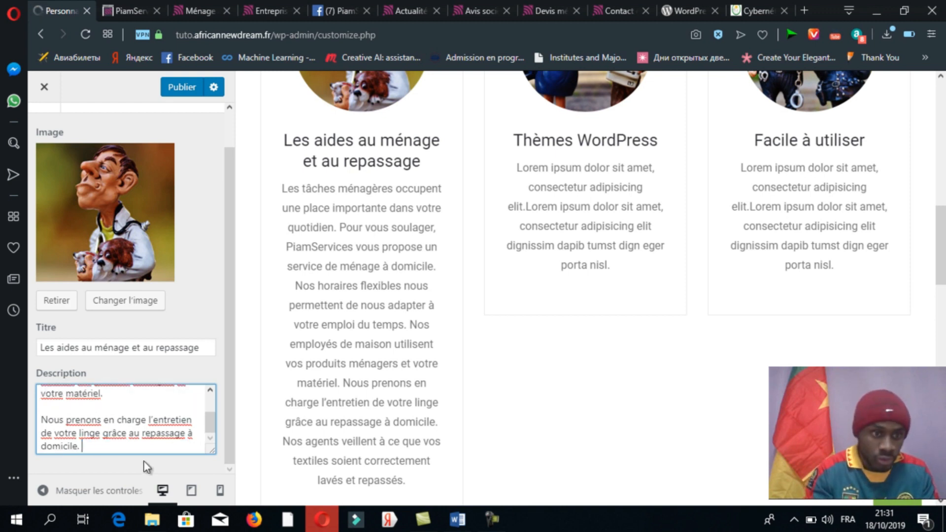
drag(90, 445, 47, 420)
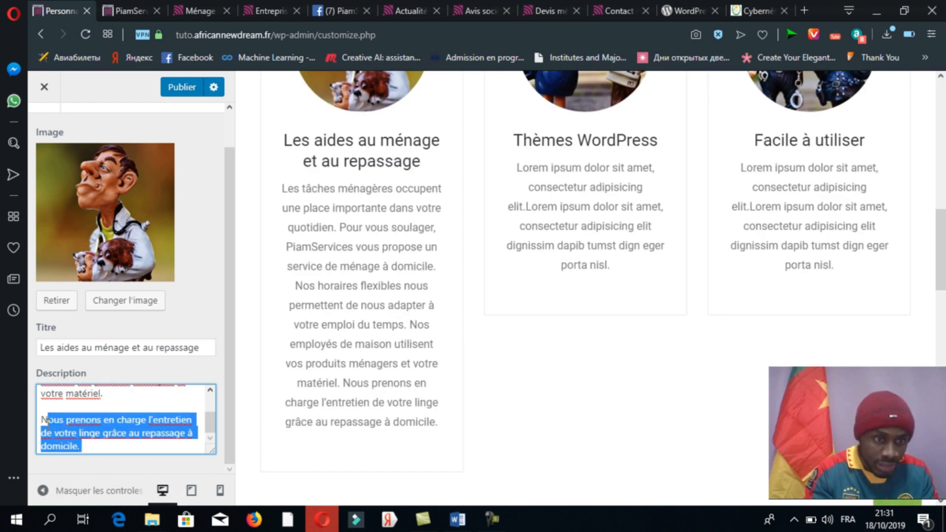
key(BackSpace)
key(BackSpace)
key(BackSpace)
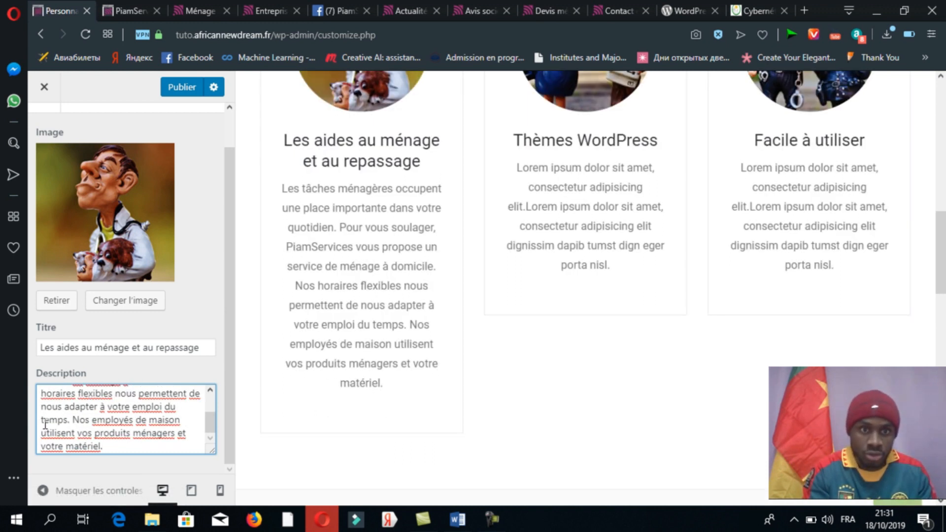
drag(214, 417, 214, 392)
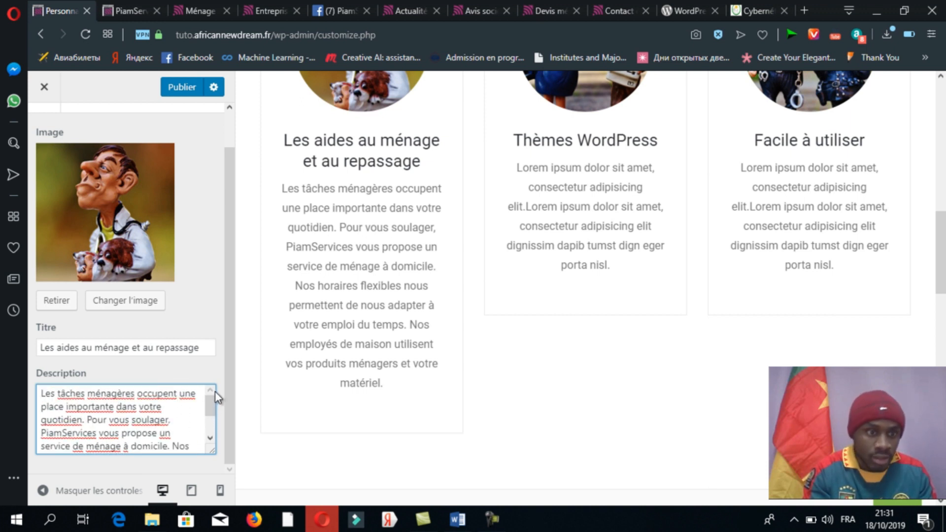
click(182, 417)
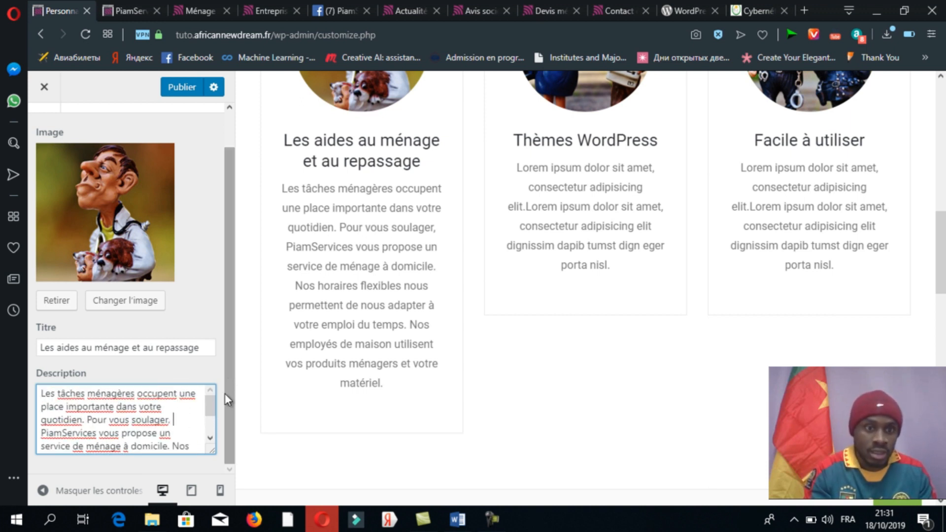
Copy the heading "L'assistance aux personnes dépendantes" from the PiamServices Ménage à domicile page
click(196, 13)
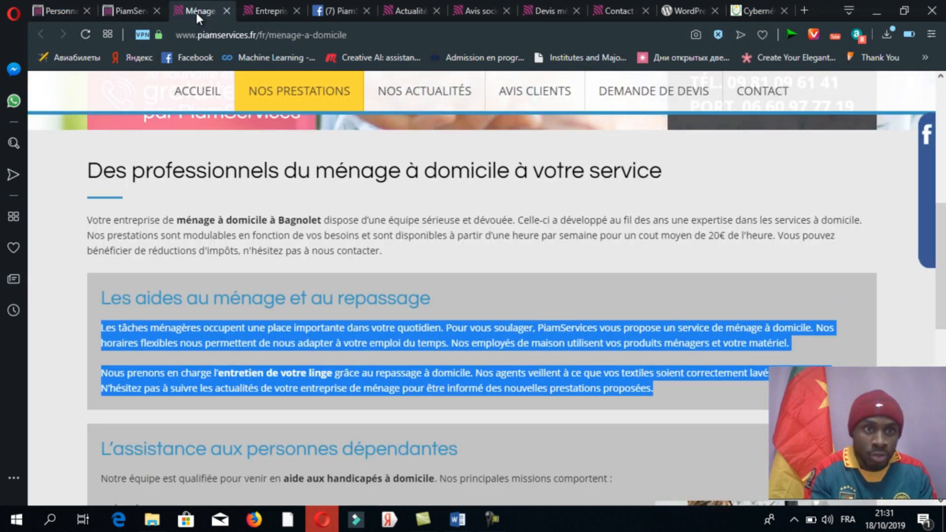
scroll(473, 286, down, 1)
scroll(473, 288, down, 3)
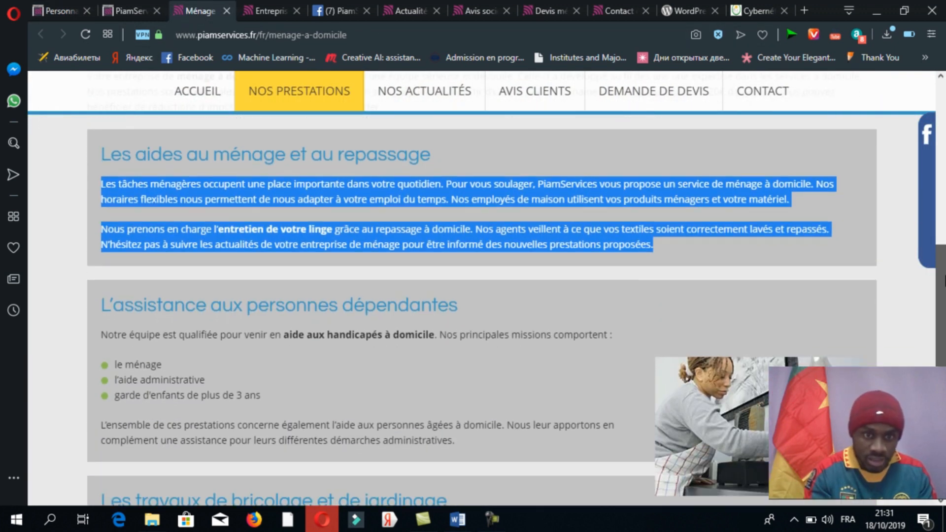
scroll(901, 313, down, 2)
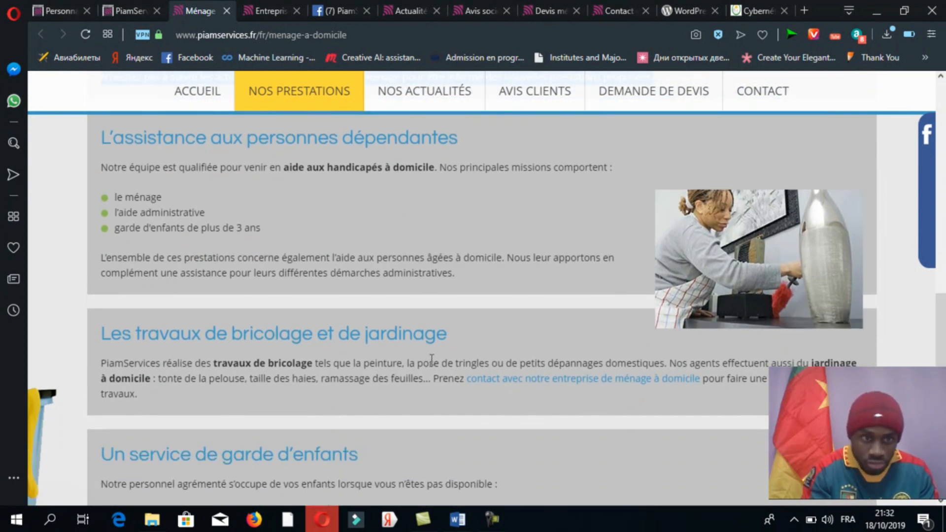
drag(352, 168, 299, 157)
drag(457, 138, 104, 136)
key(ctrl+c)
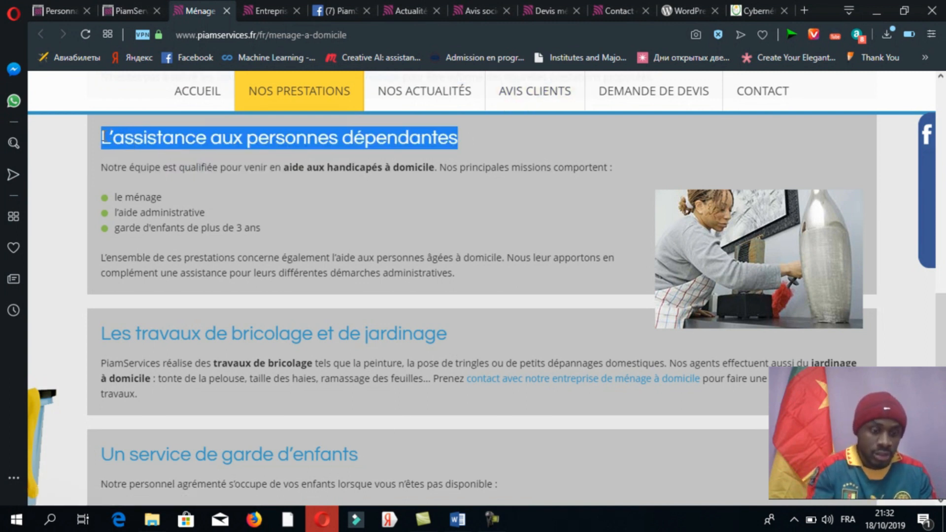
Open the Service deux settings in the WordPress customizer and replace its title with "L'assistance aux personnes dépendantes"
click(53, 7)
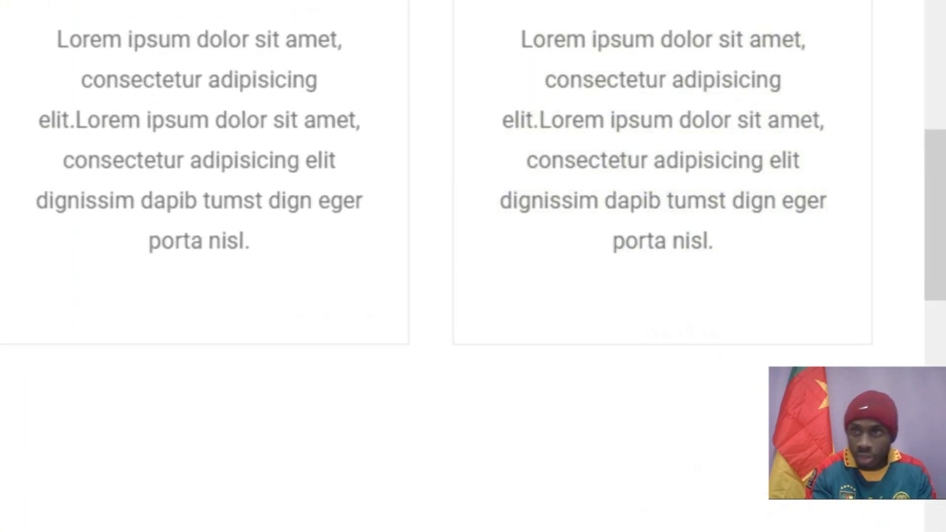
scroll(472, 266, up, 4)
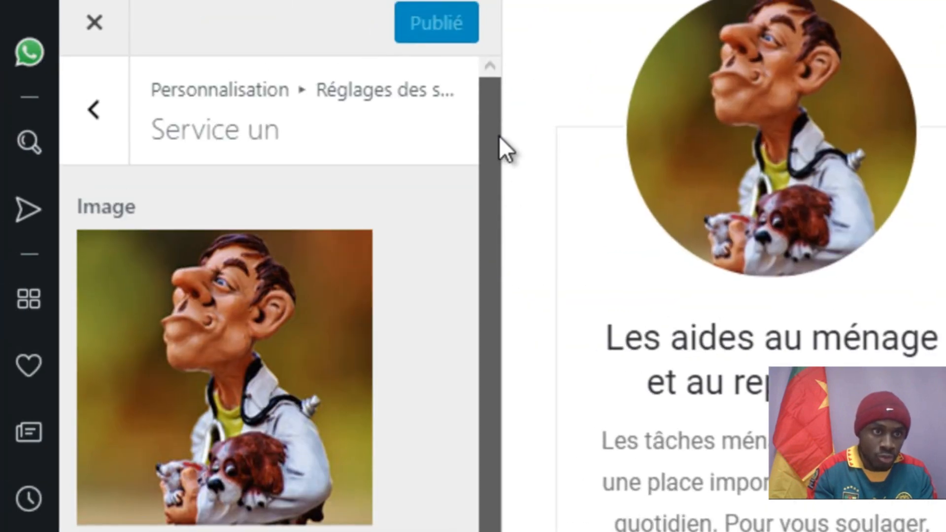
click(104, 129)
click(269, 301)
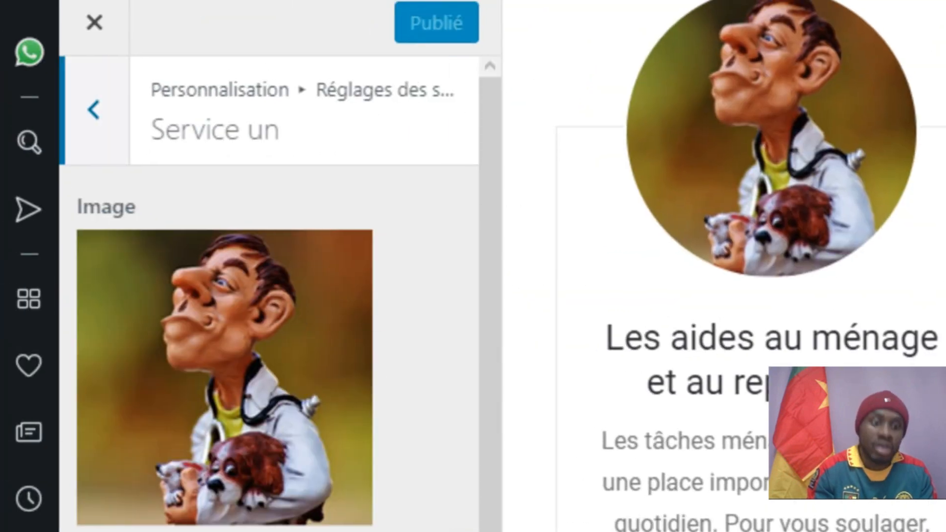
click(96, 105)
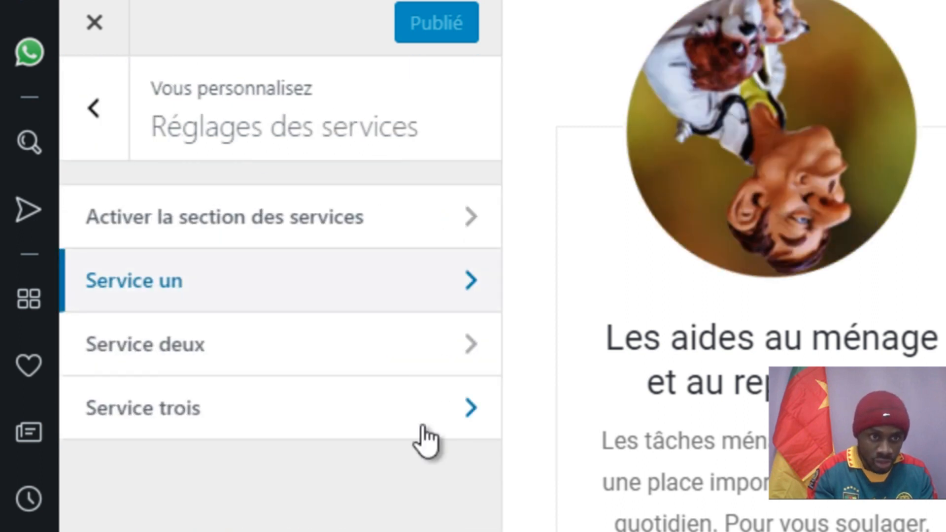
click(322, 364)
click(142, 389)
triple_click(142, 389)
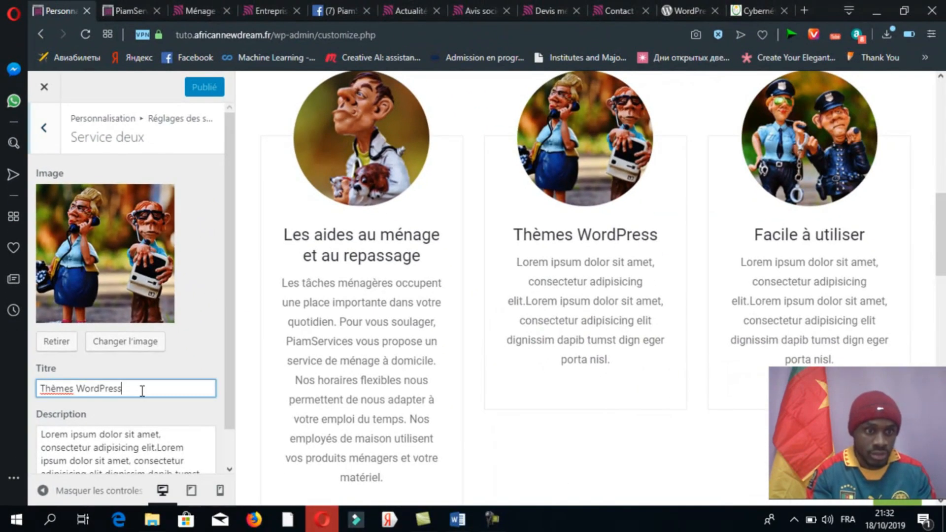
key(ctrl+v)
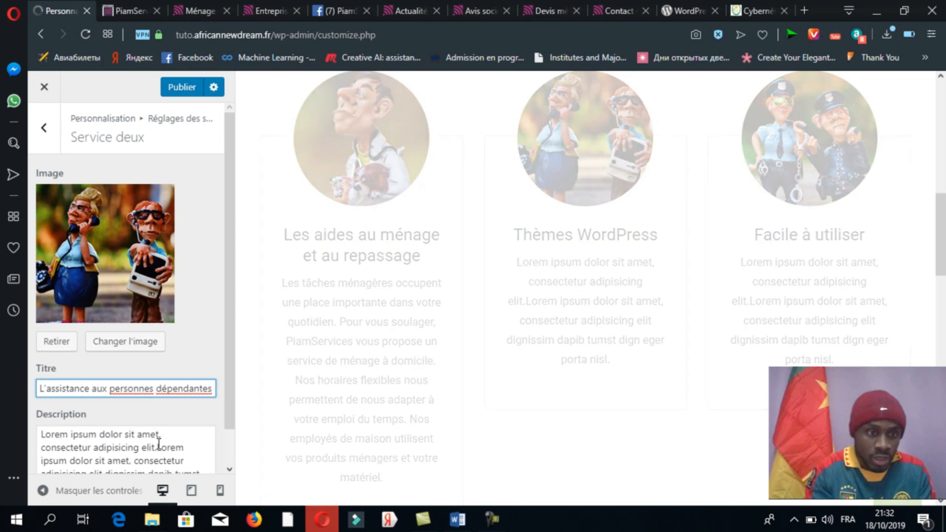
Select the introductory sentence below "L'assistance aux personnes dépendantes" on the PiamServices page for copying
click(157, 445)
click(196, 6)
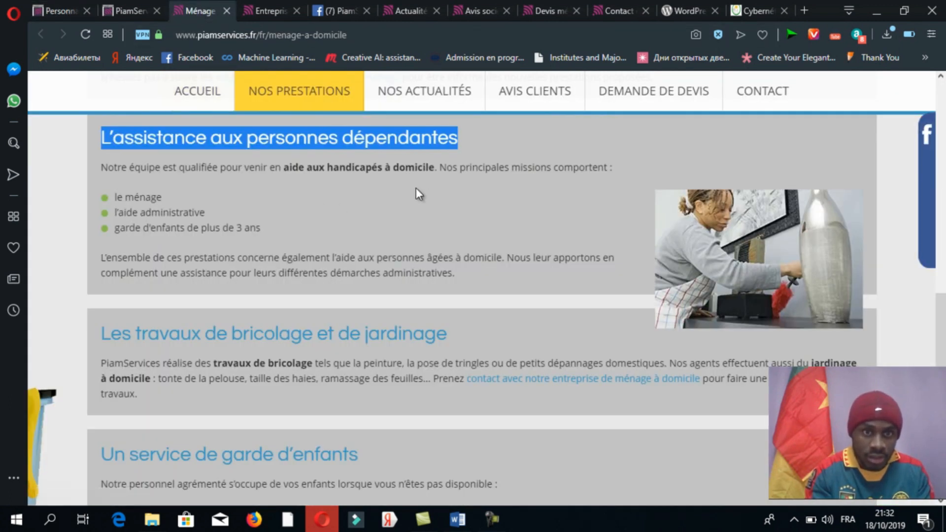
drag(273, 232, 112, 169)
click(290, 242)
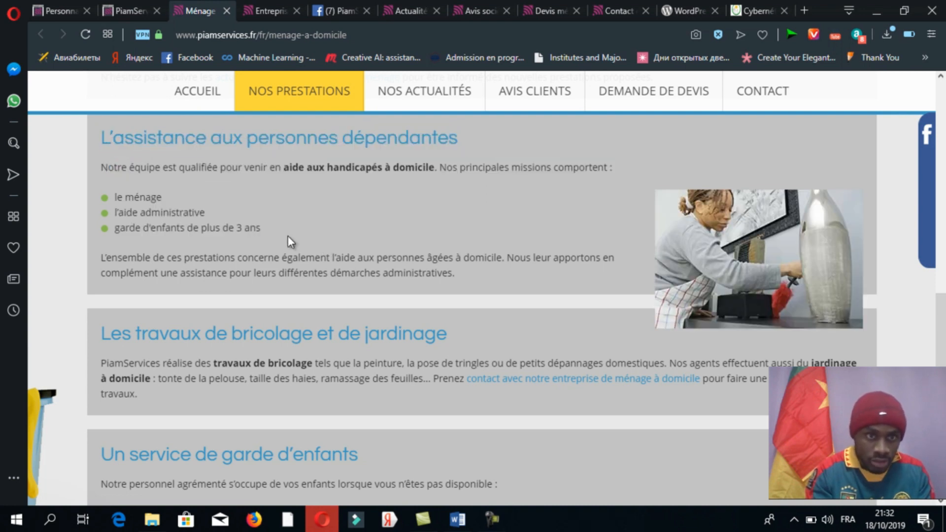
drag(252, 230, 159, 154)
click(102, 159)
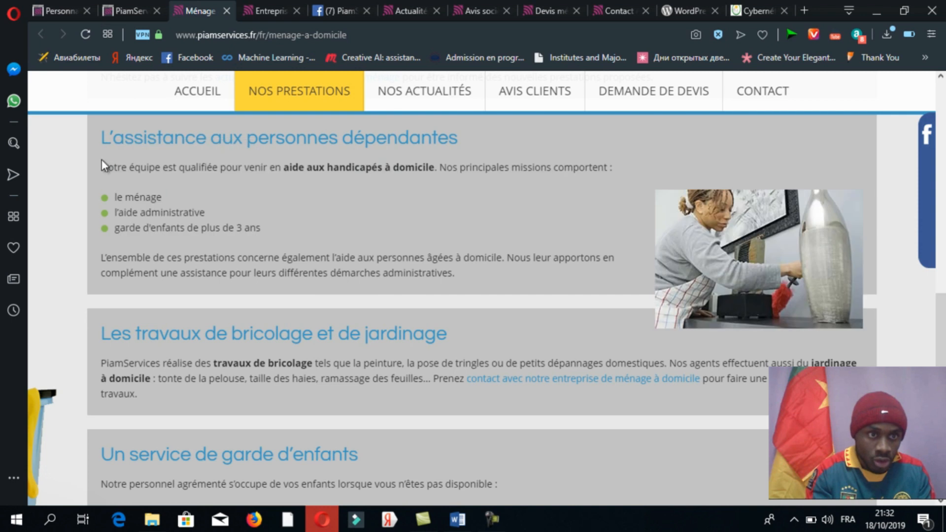
drag(102, 168, 532, 172)
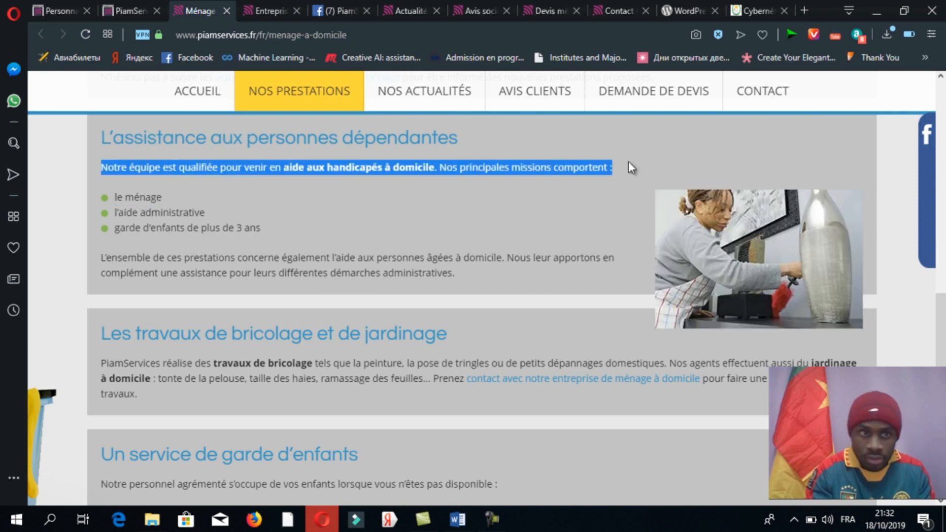
Replace the Service deux description with "Notre équipe est qualifiée pour venir en aide aux handicapés à domicile. Nos principales missions comportent :"
click(54, 11)
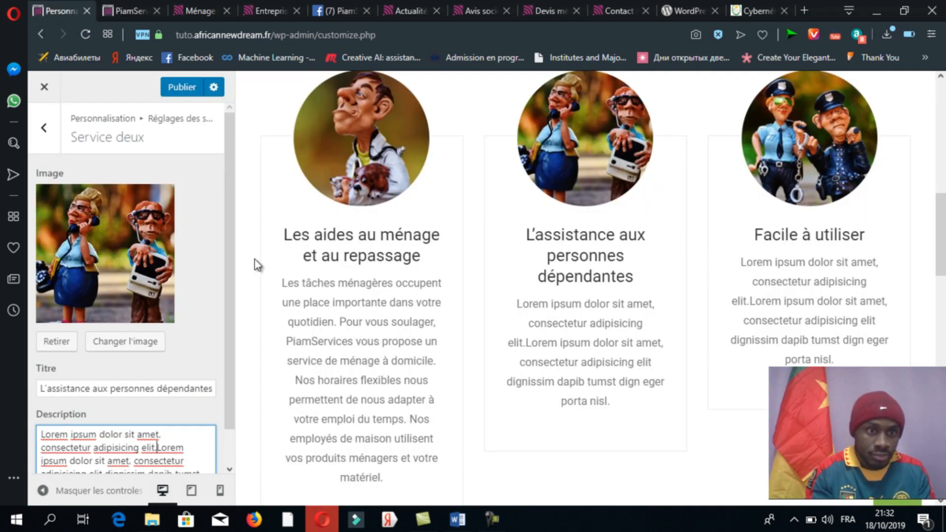
triple_click(157, 447)
text(Notre équipe est qualifiée pour venir en aide aux handicapés à domicile. Nos principales missions comportent :)
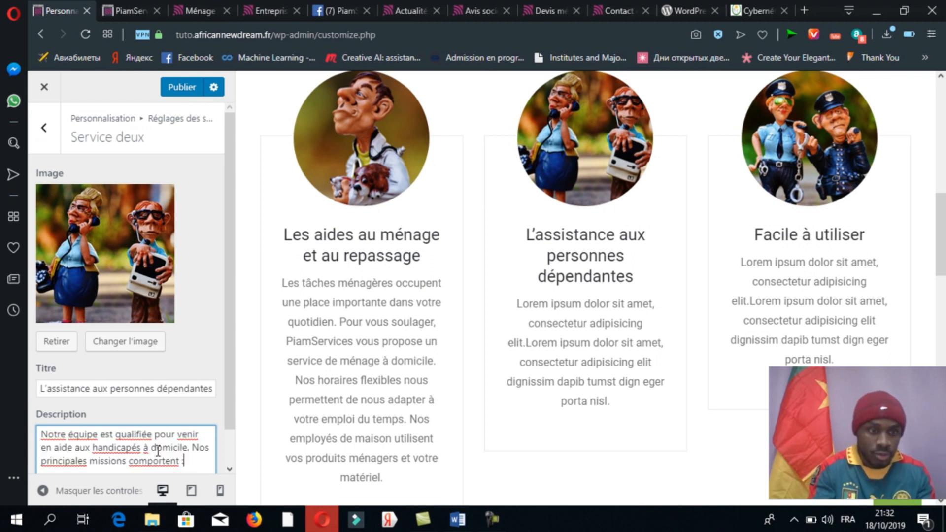
scroll(234, 449, down, 1)
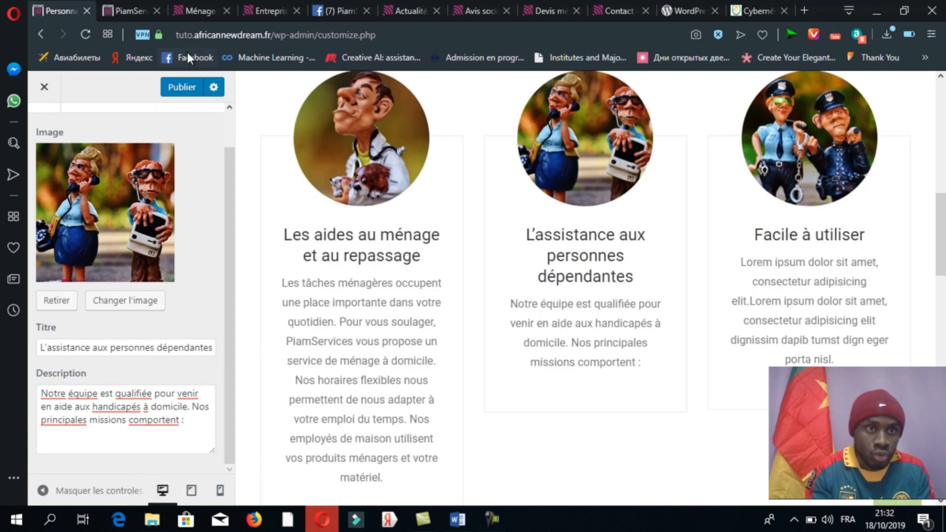
Copy the three listed missions from the PiamServices page and append them to the end of the Service deux description
click(190, 11)
drag(261, 229, 111, 198)
key(ctrl+c)
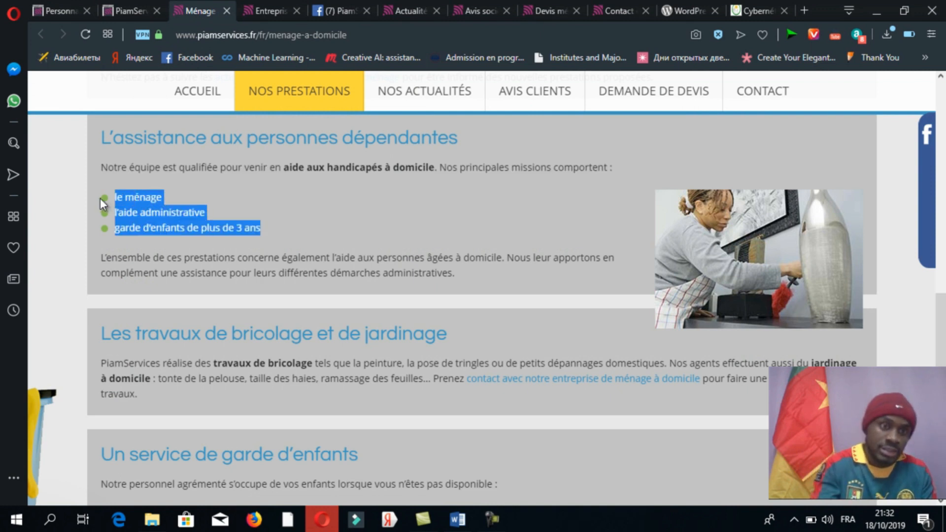
click(77, 7)
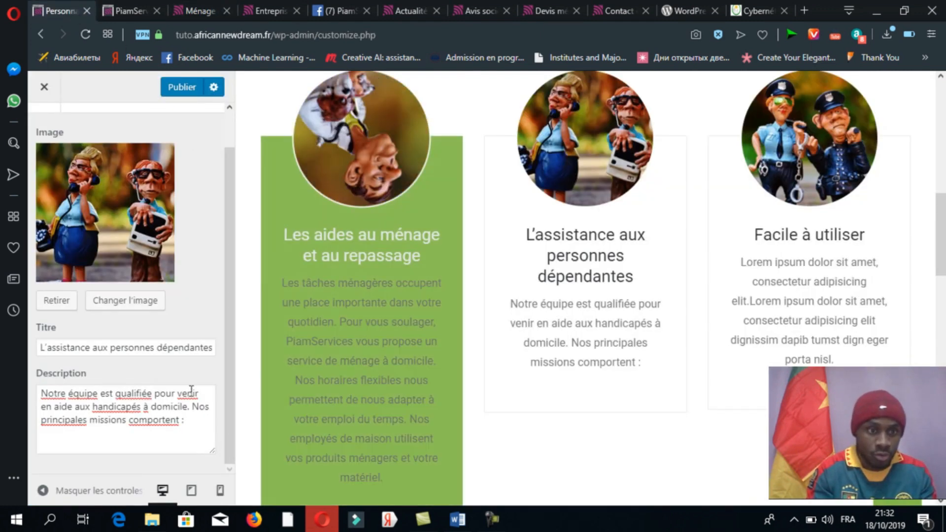
click(198, 426)
key(ctrl+v)
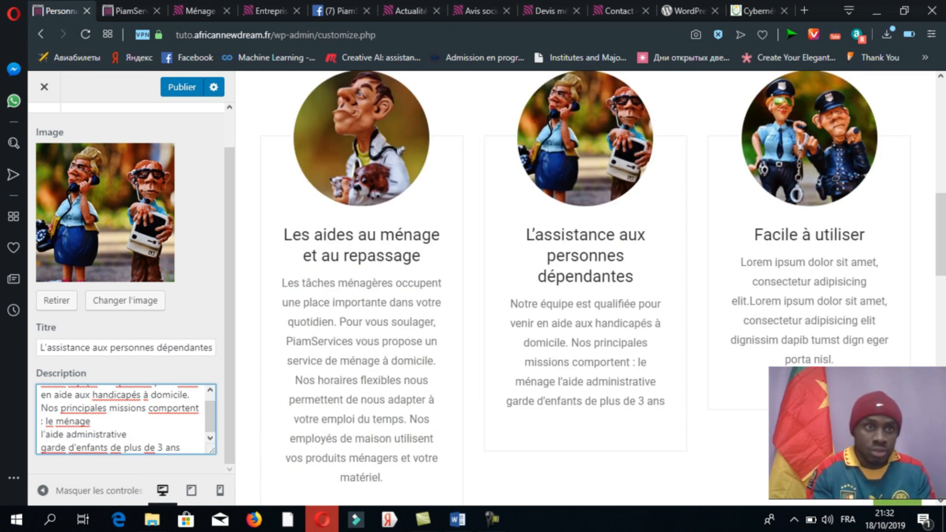
Copy the paragraph starting "L'ensemble de ces prestations" from the PiamServices page and add it after a period at the end of the Service deux description
click(149, 6)
click(199, 8)
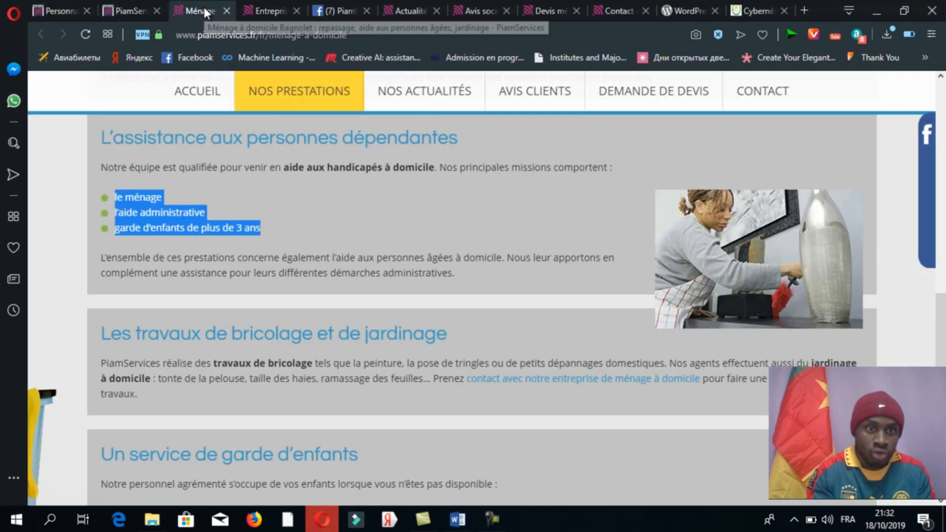
drag(456, 274, 103, 252)
key(ctrl+c)
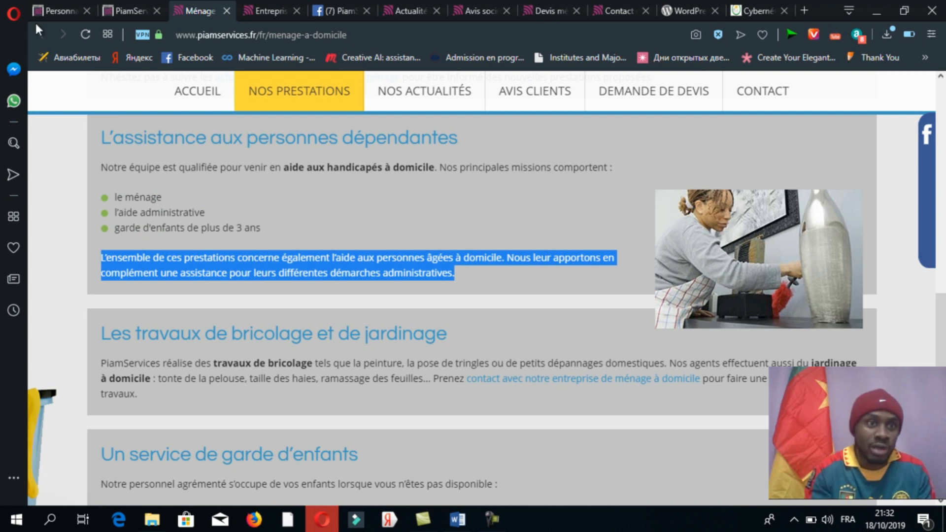
click(52, 14)
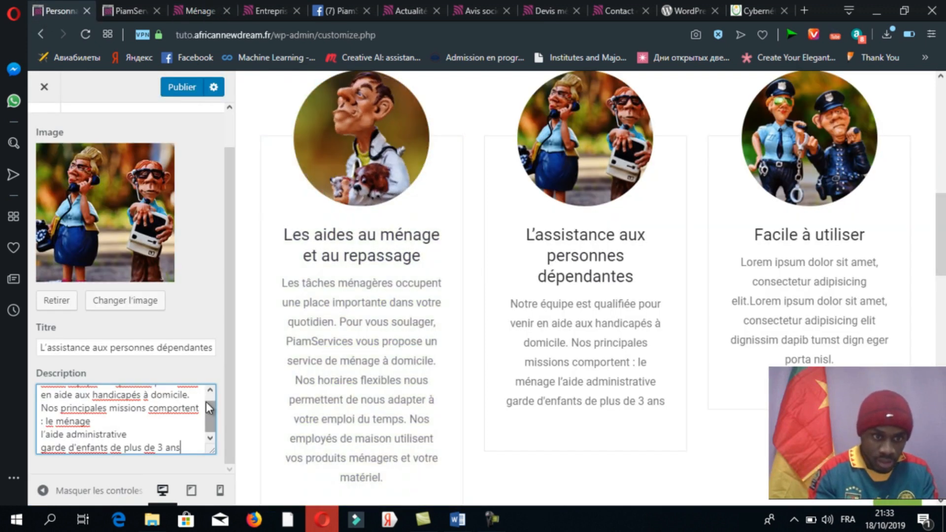
key(Return)
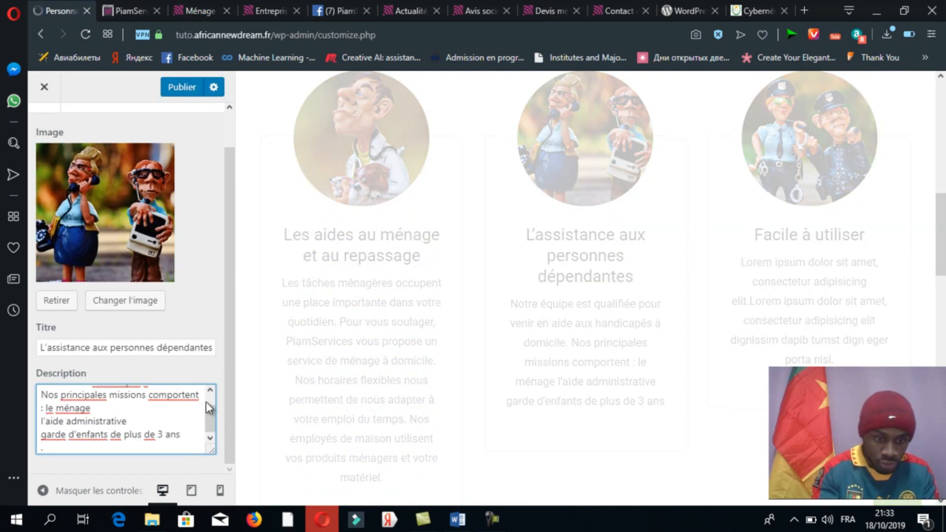
key(ctrl+v)
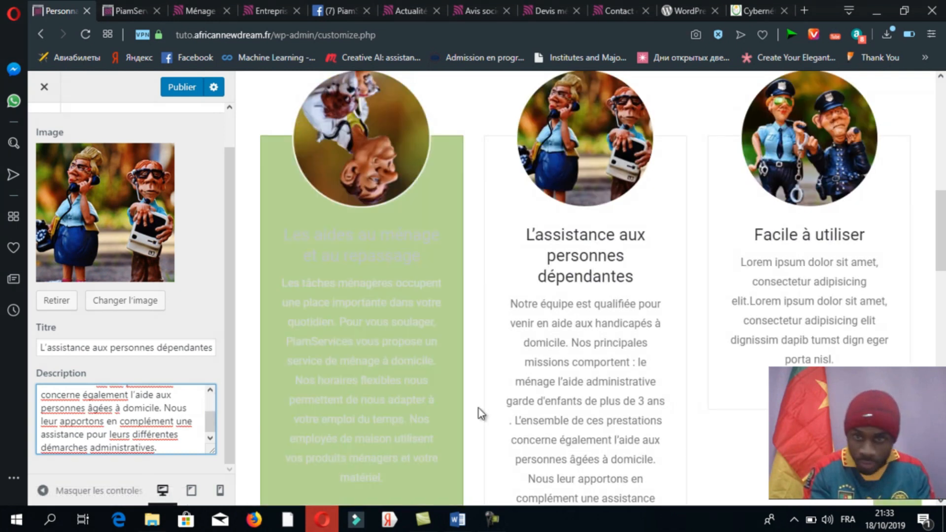
Delete the final sentence starting "Nous leur apportons" from the Service deux description and publish the changes
scroll(941, 237, down, 2)
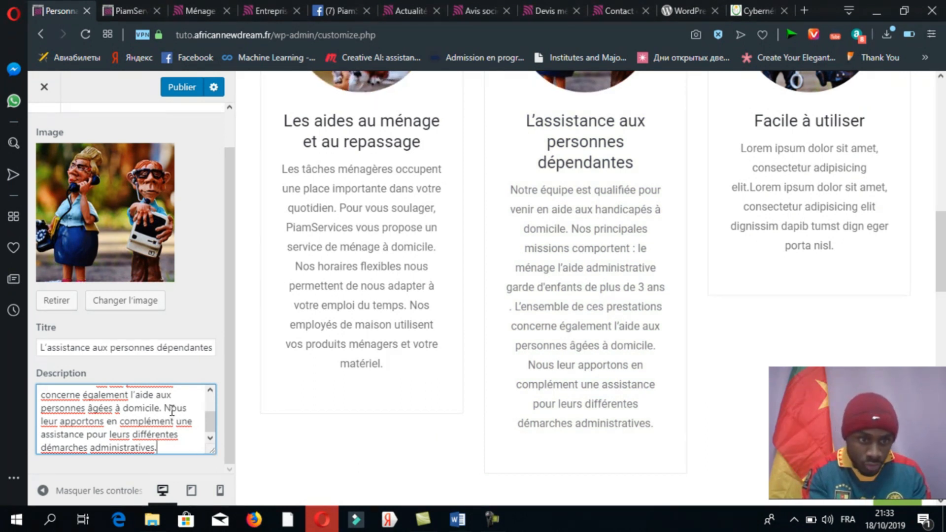
drag(166, 408, 185, 447)
key(BackSpace)
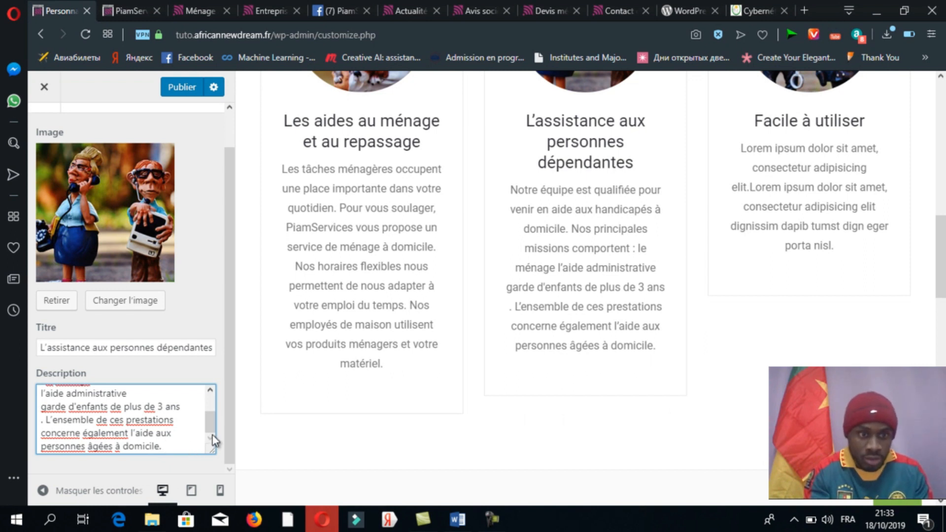
drag(211, 428, 211, 412)
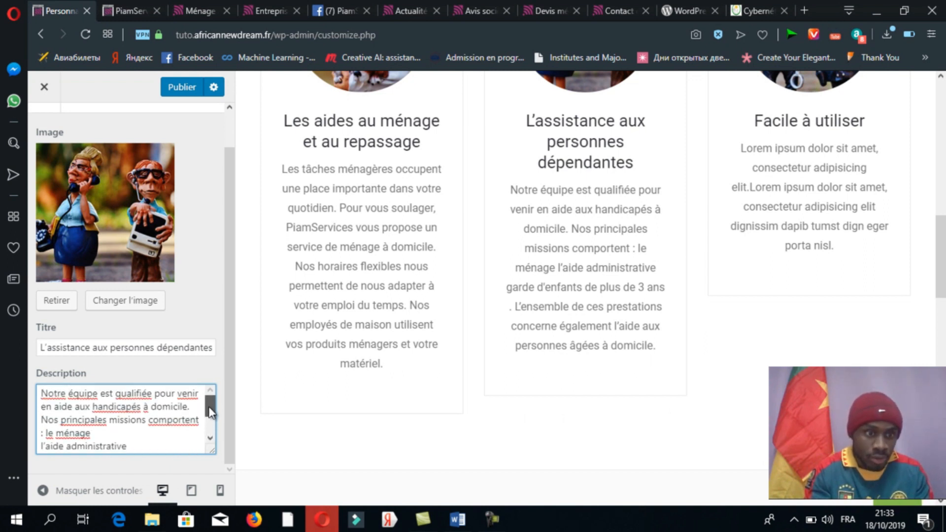
click(172, 86)
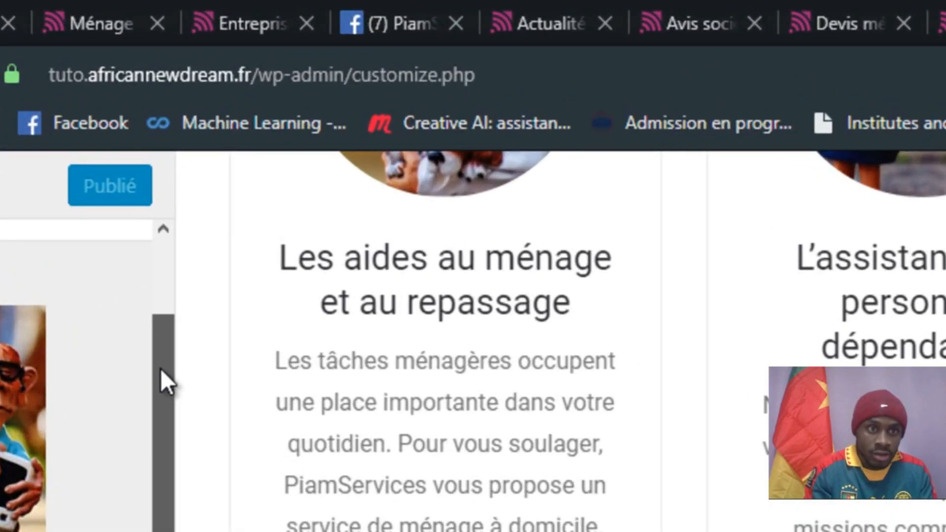
drag(161, 368, 181, 225)
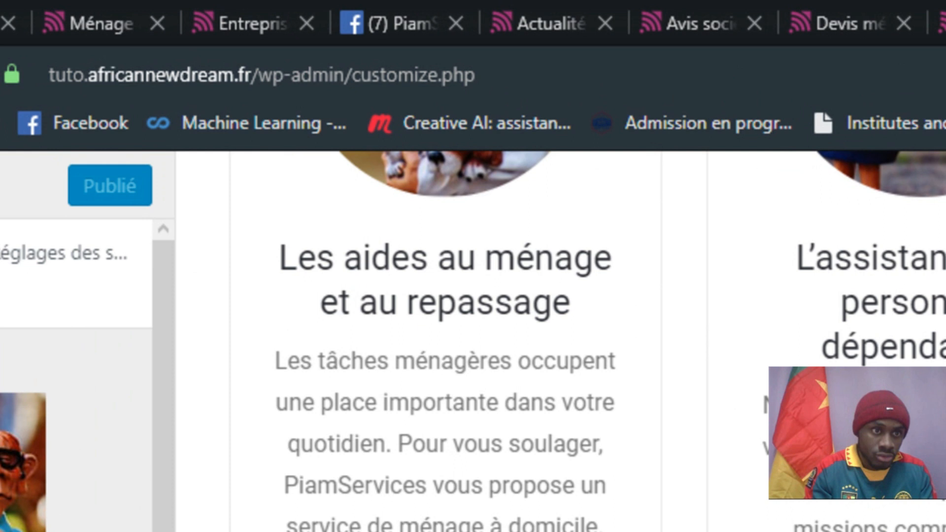
Set the Service trois title to "Un service de garde d'enfants", copied from the heading on the PiamServices page
click(0, 273)
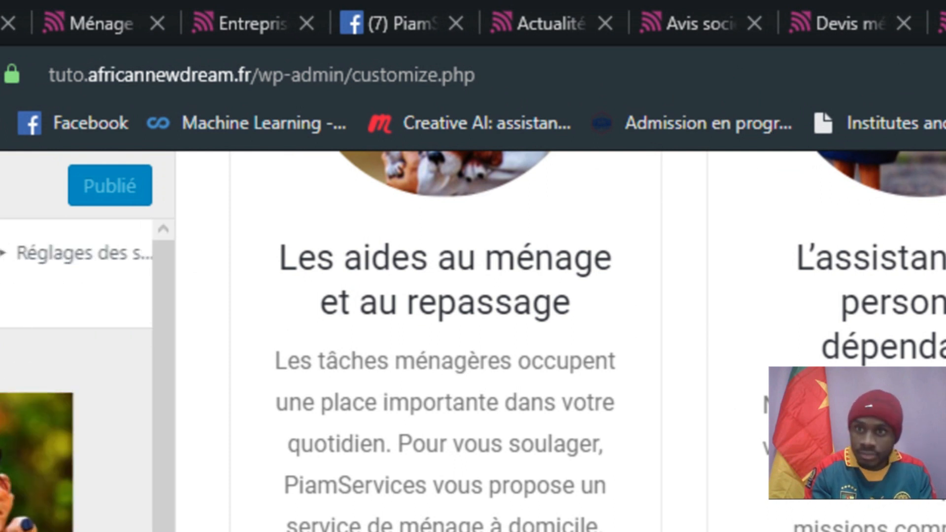
click(96, 14)
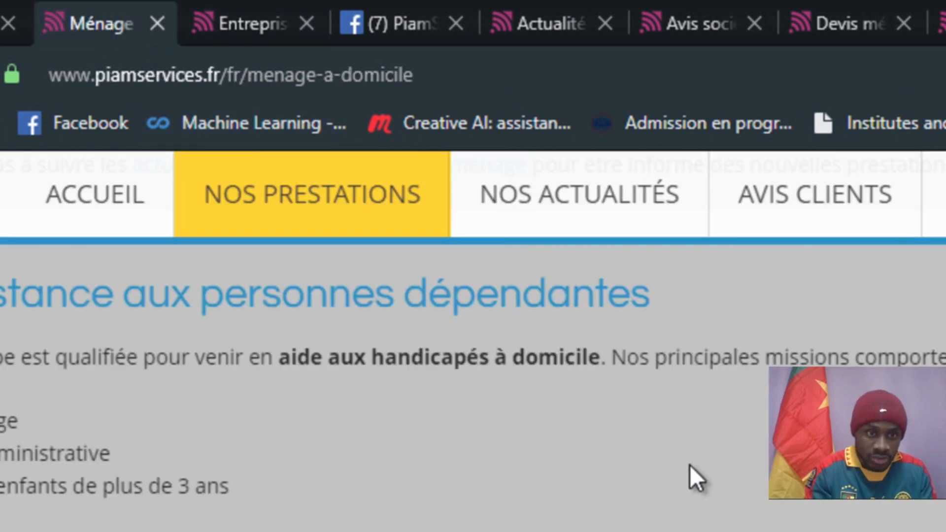
scroll(473, 344, down, 3)
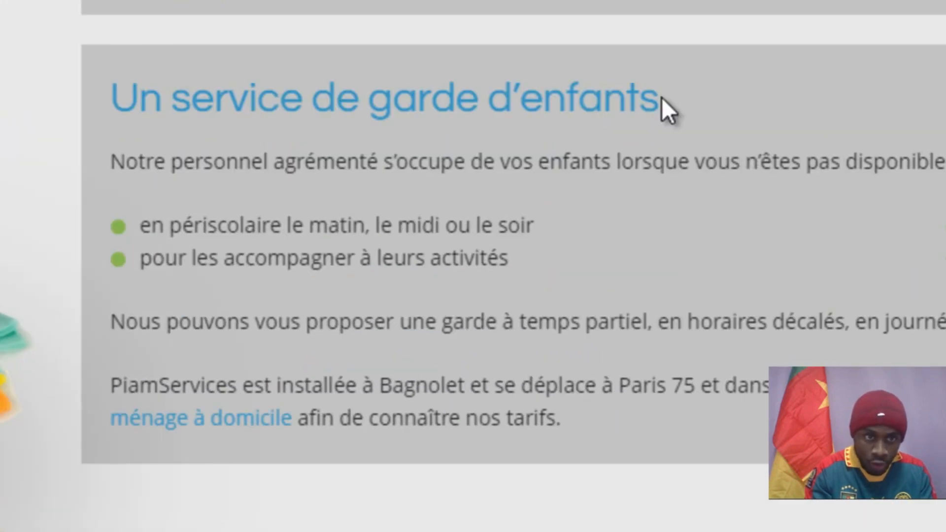
drag(660, 101, 111, 101)
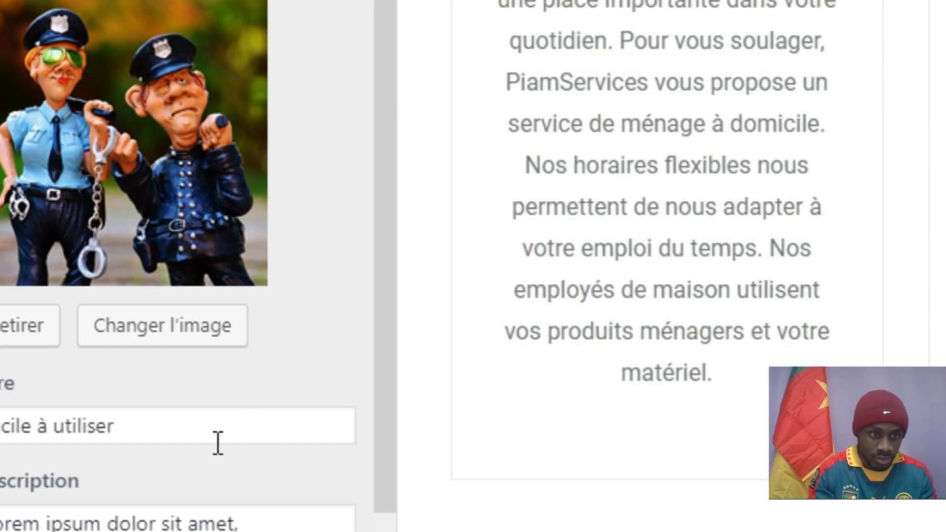
triple_click(218, 443)
key(ctrl+v)
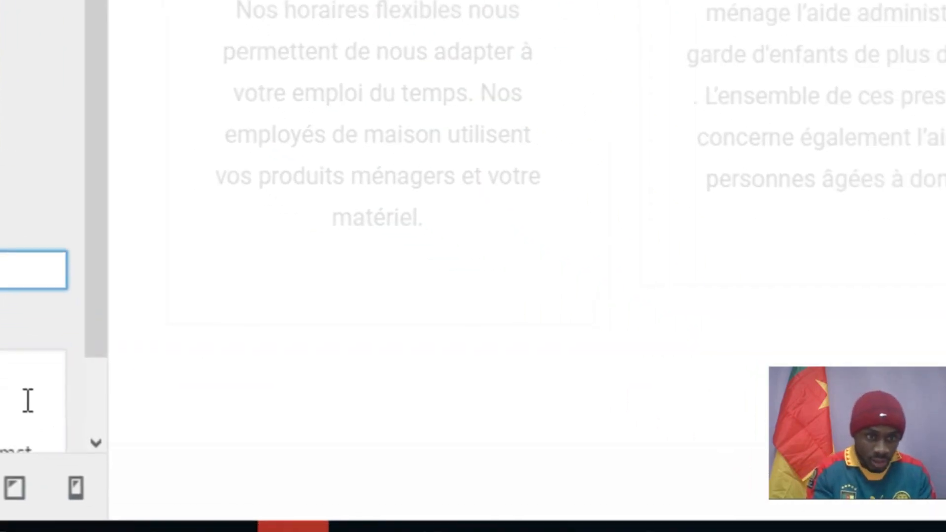
Replace the Service trois description with "Notre personnel agrémenté s'occupe de vos enfants lorsque vous n'êtes pas disponible :", copied from the PiamServices page
click(28, 400)
drag(96, 344, 103, 435)
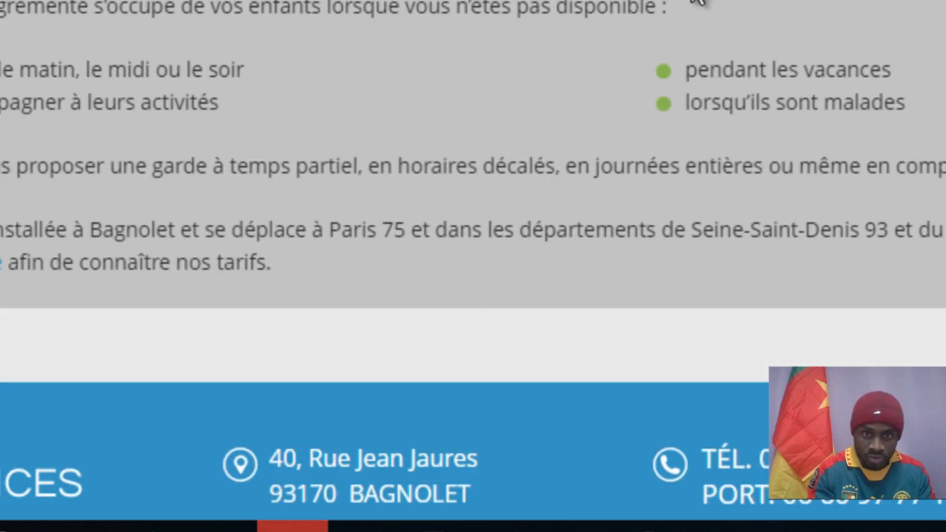
drag(668, 8, 2, 9)
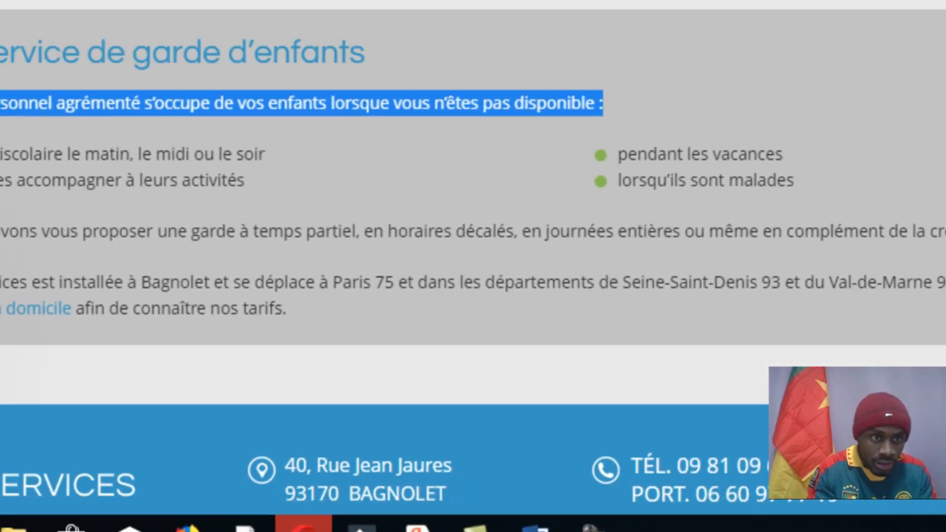
key(ctrl+c)
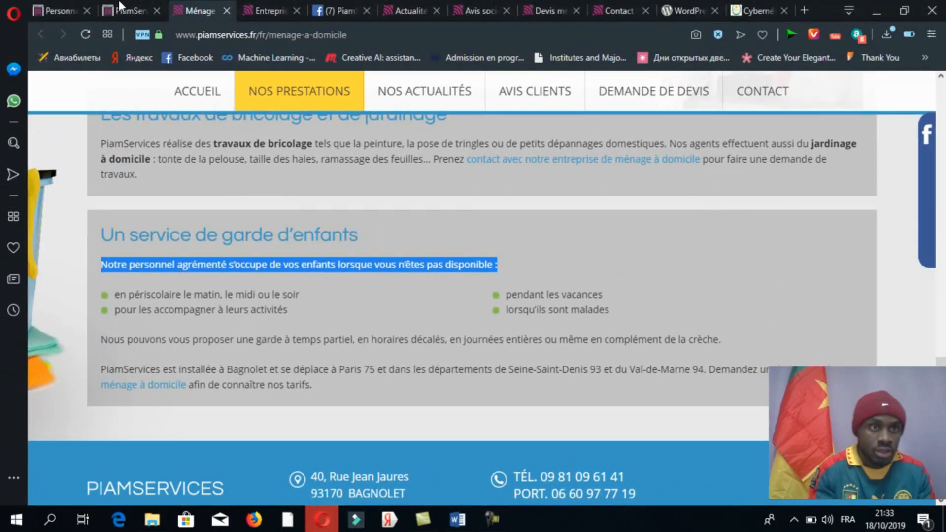
click(55, 8)
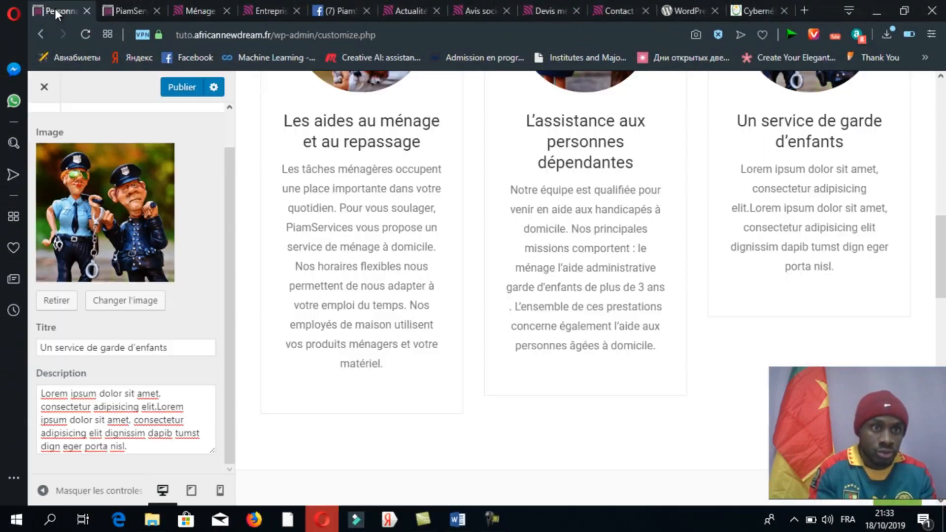
click(178, 414)
key(ctrl+a)
key(ctrl+v)
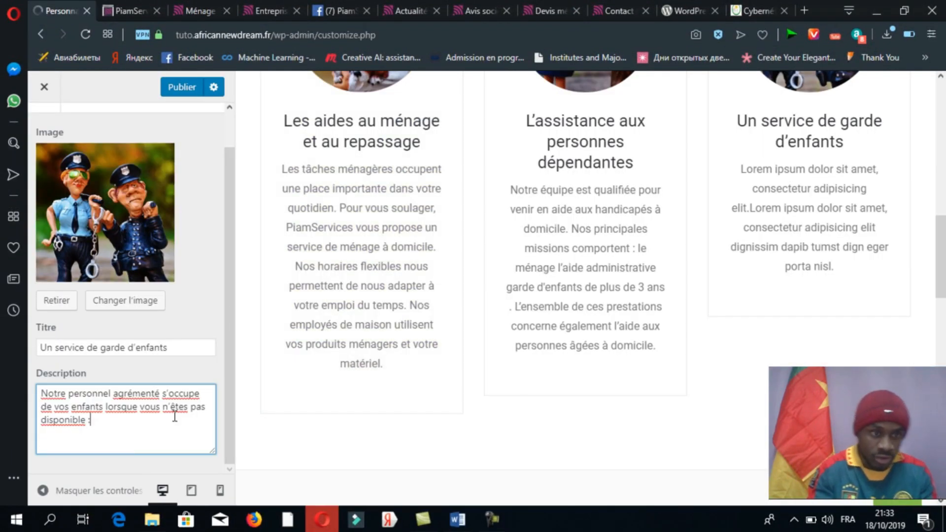
Append "en périscolaire le matin, le midi ou le soir" and "pour les accompagner à leurs activités" from the PiamServices page to the Service trois description
click(199, 13)
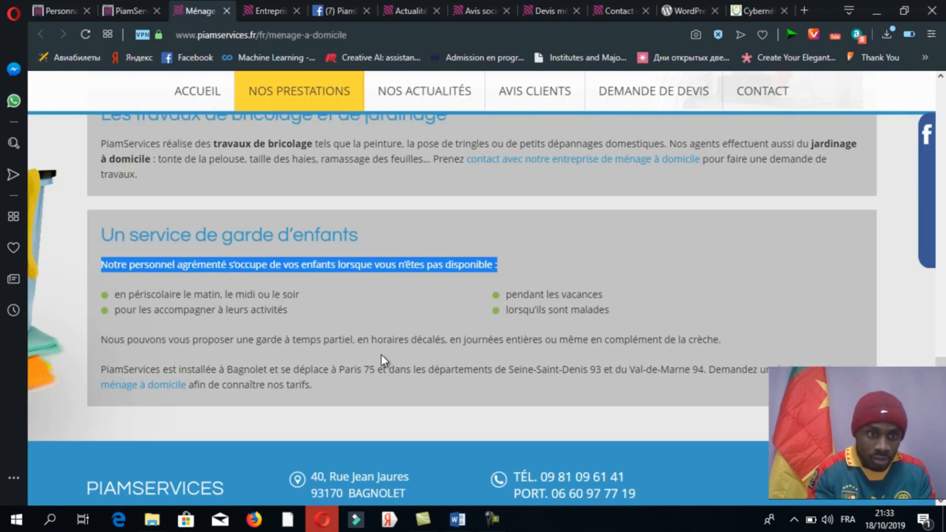
drag(722, 341, 122, 339)
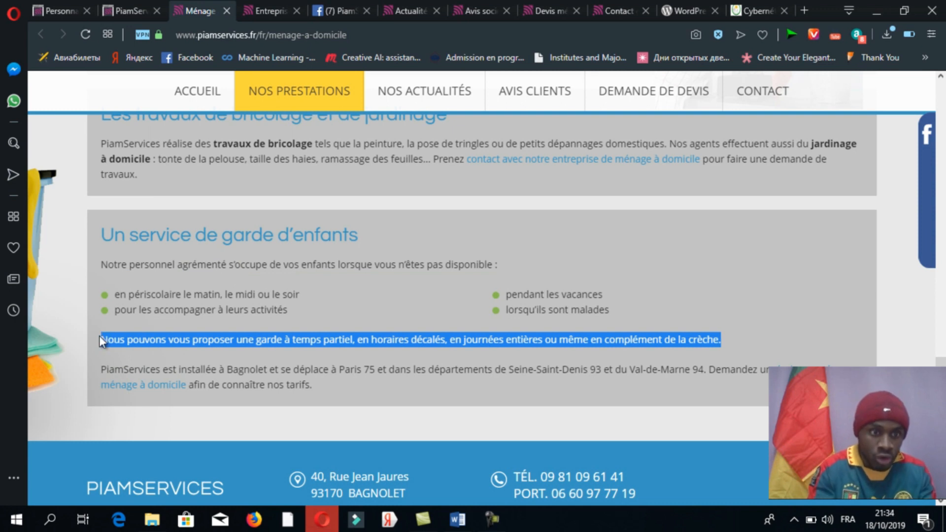
click(65, 11)
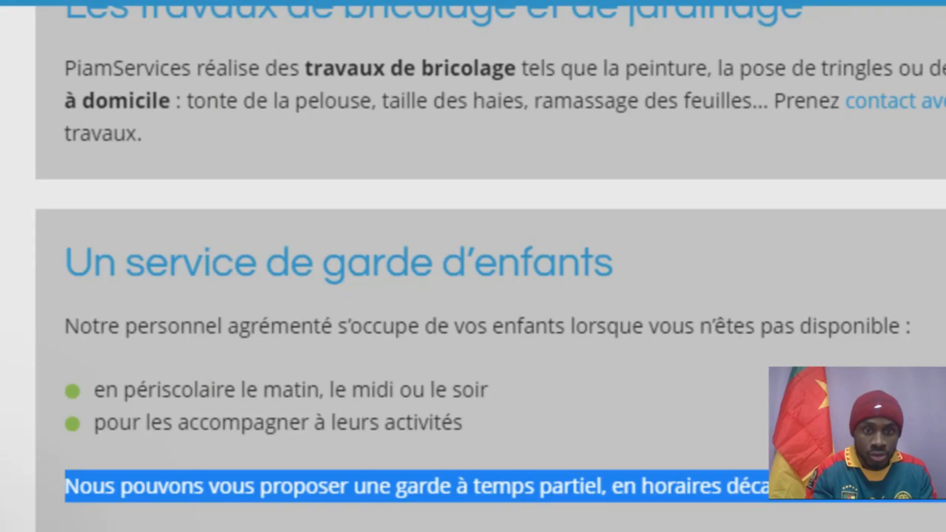
click(499, 436)
drag(491, 434, 102, 389)
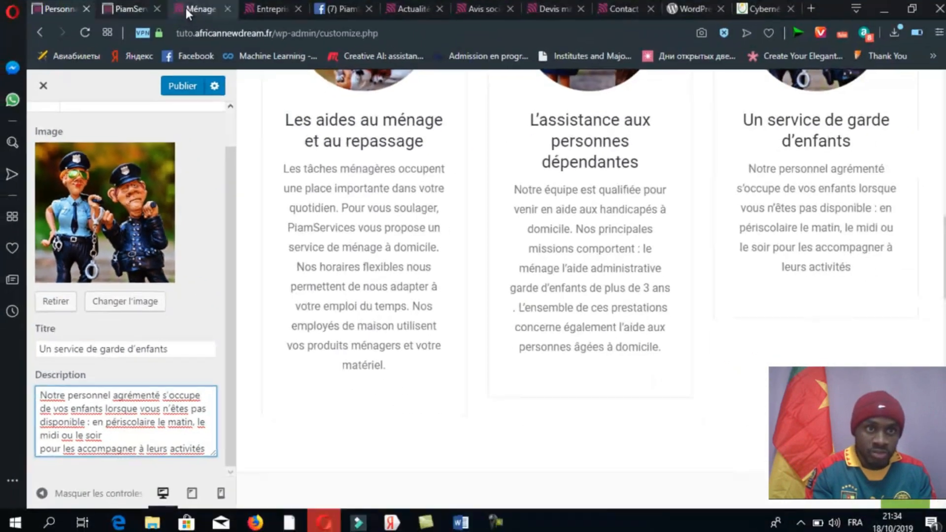
Copy "pendant les vacances" and "lorsqu'ils sont malades" from the PiamServices page to the end of the Service trois description
click(187, 8)
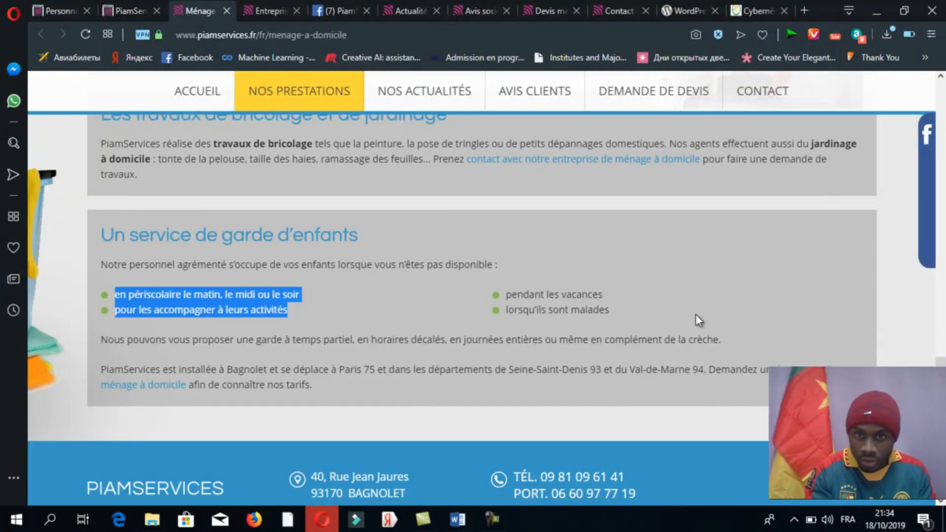
drag(619, 313, 504, 289)
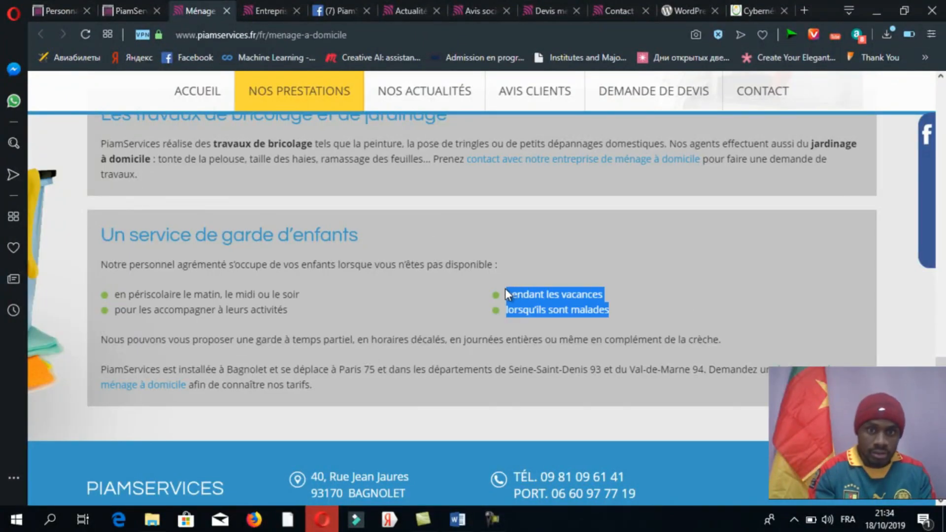
click(69, 8)
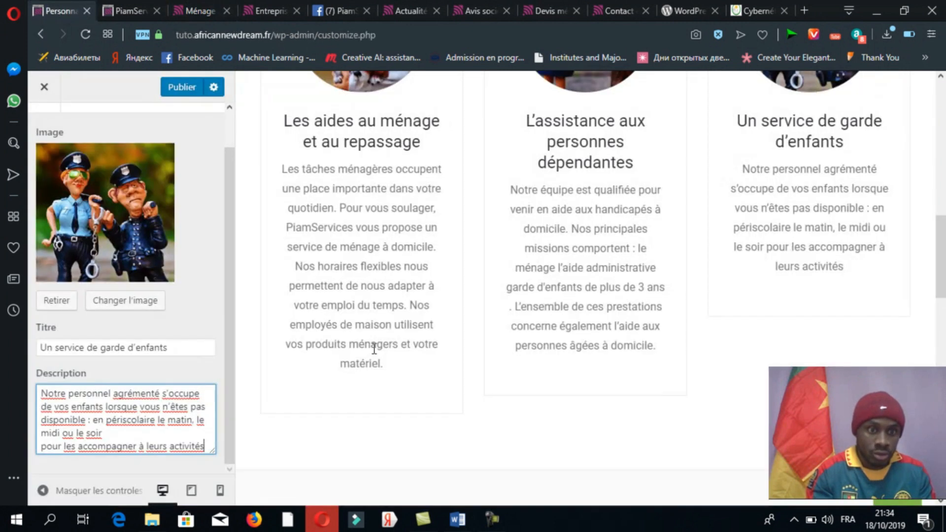
key(ctrl+v)
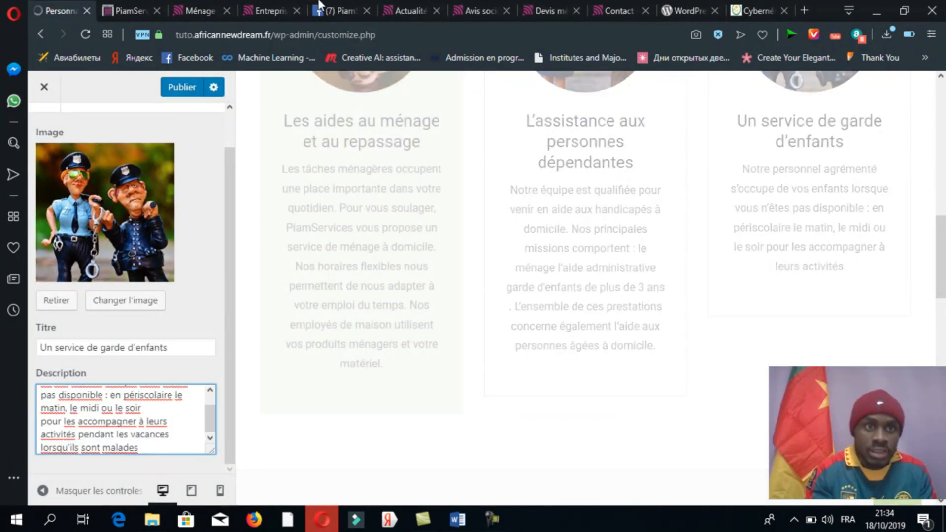
Add the "Nous pouvons vous proposer une garde" paragraph from the PiamServices page after a period in the Service trois description, and publish the changes
click(188, 9)
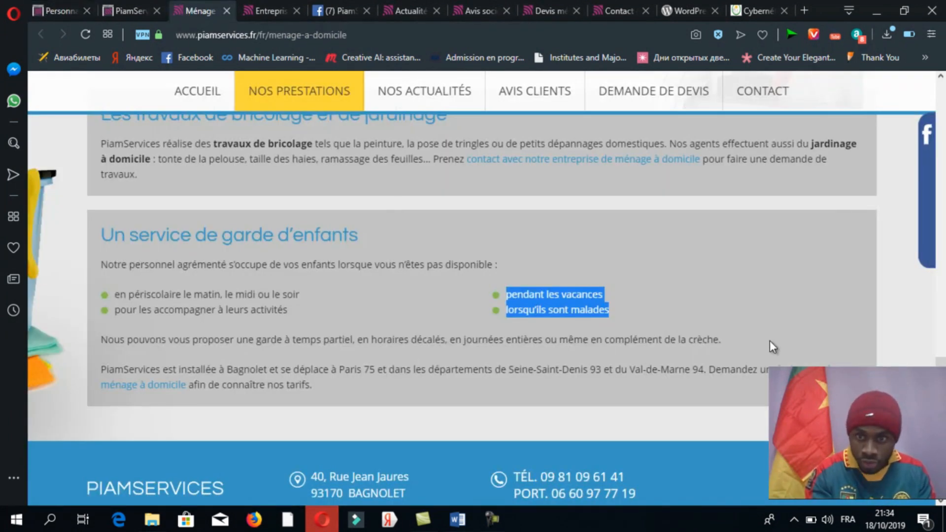
drag(729, 342, 90, 342)
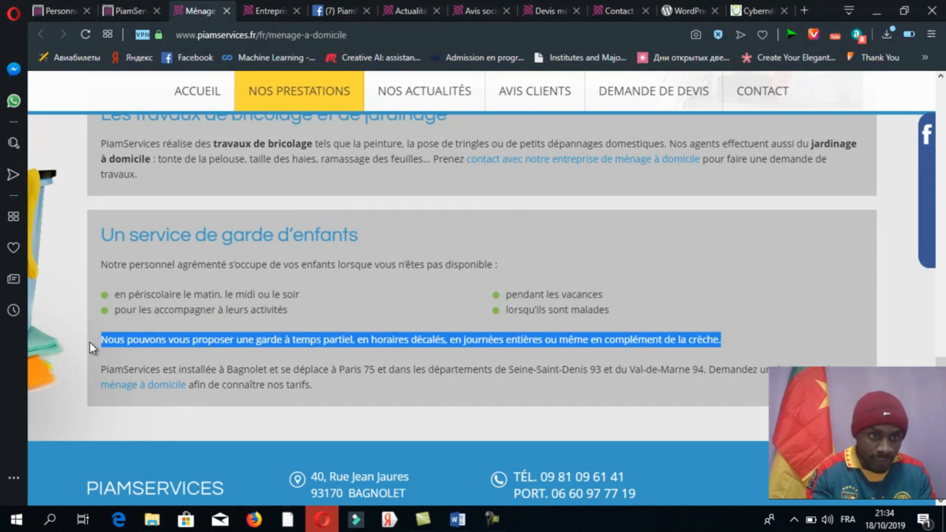
click(82, 8)
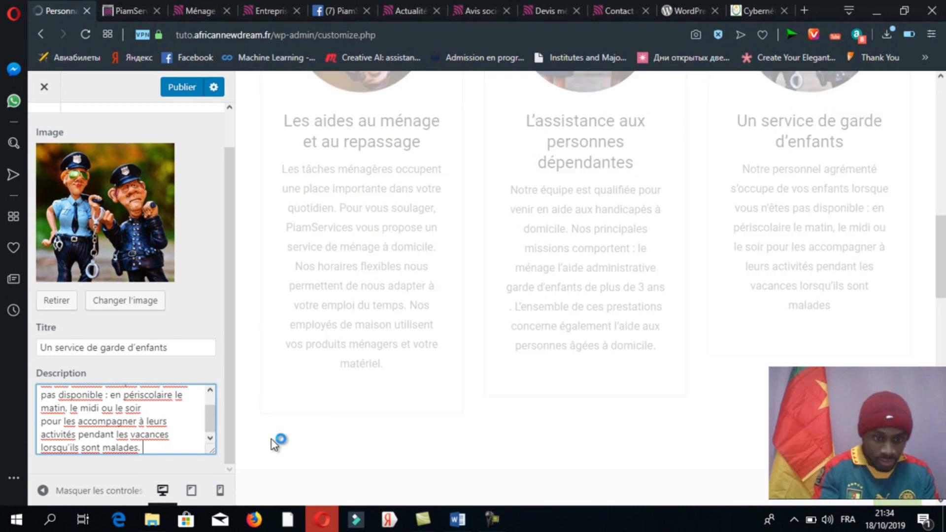
key(ctrl+v)
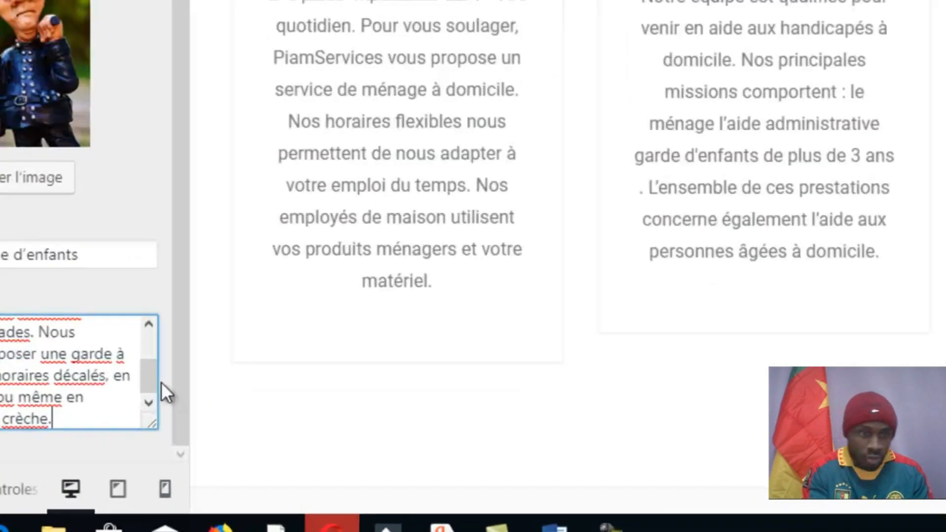
drag(207, 423, 207, 422)
drag(97, 342, 96, 345)
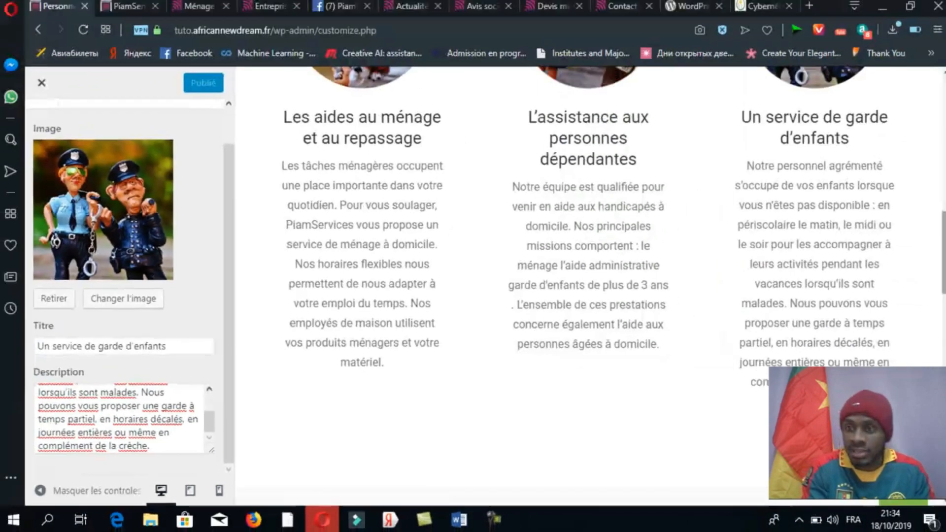
Leave the Service trois settings and check the three published service blocks on the live homepage
scroll(351, 183, up, 2)
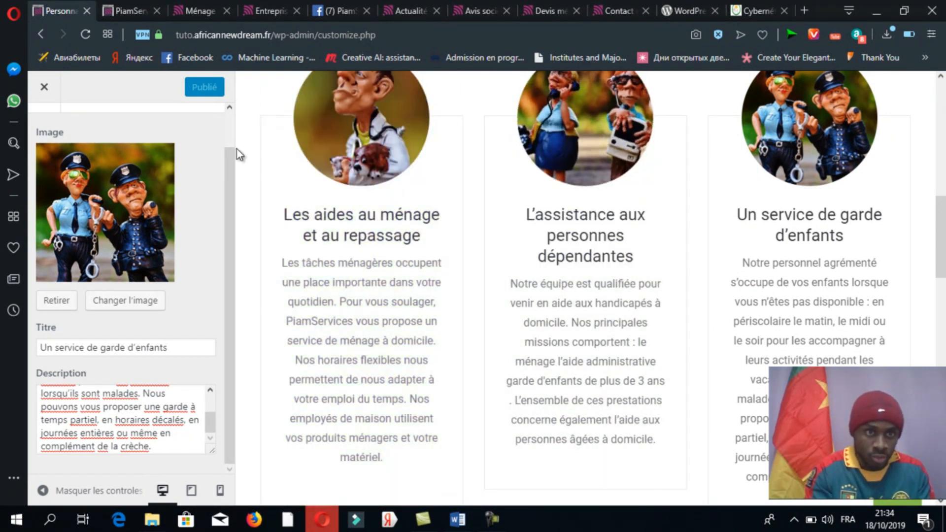
drag(230, 169, 228, 140)
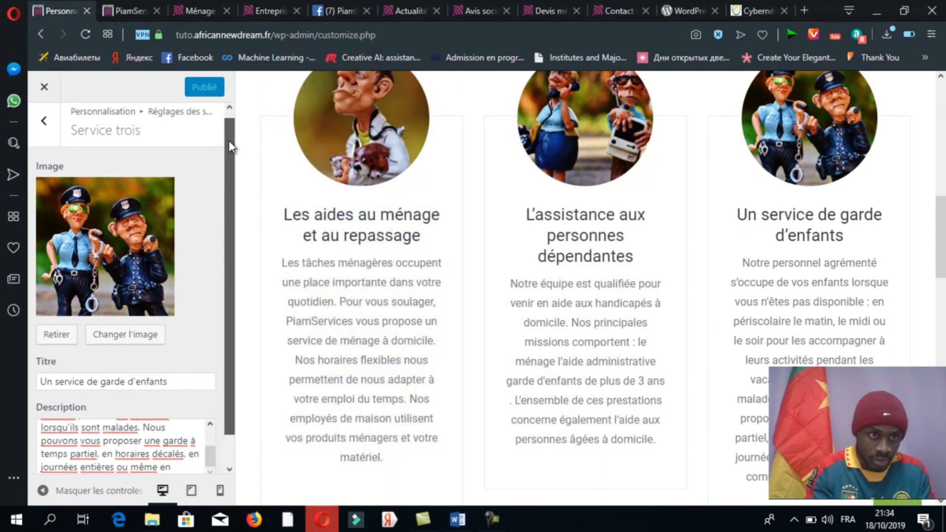
click(45, 128)
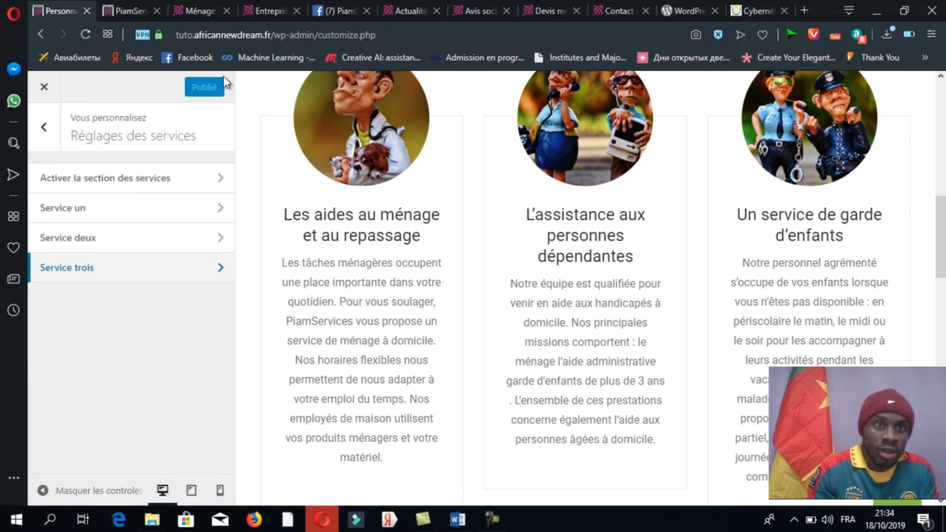
click(129, 11)
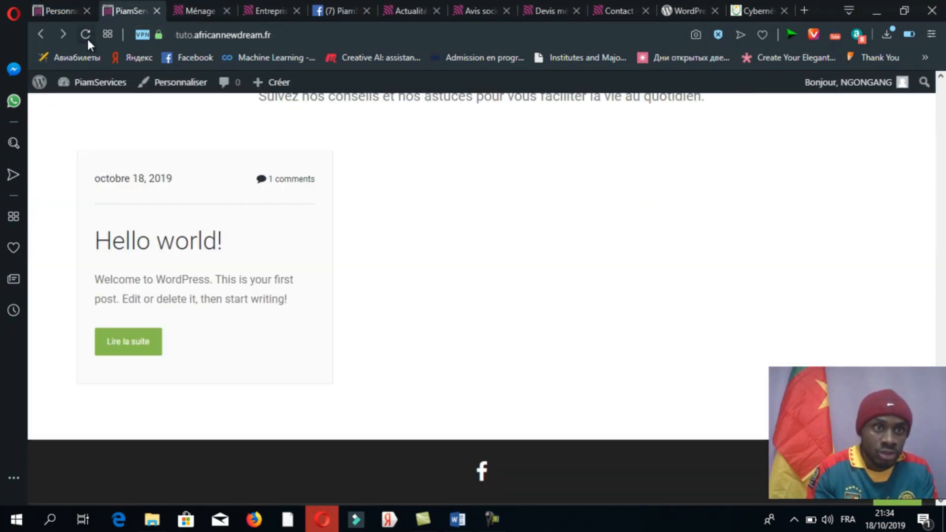
drag(941, 455, 944, 259)
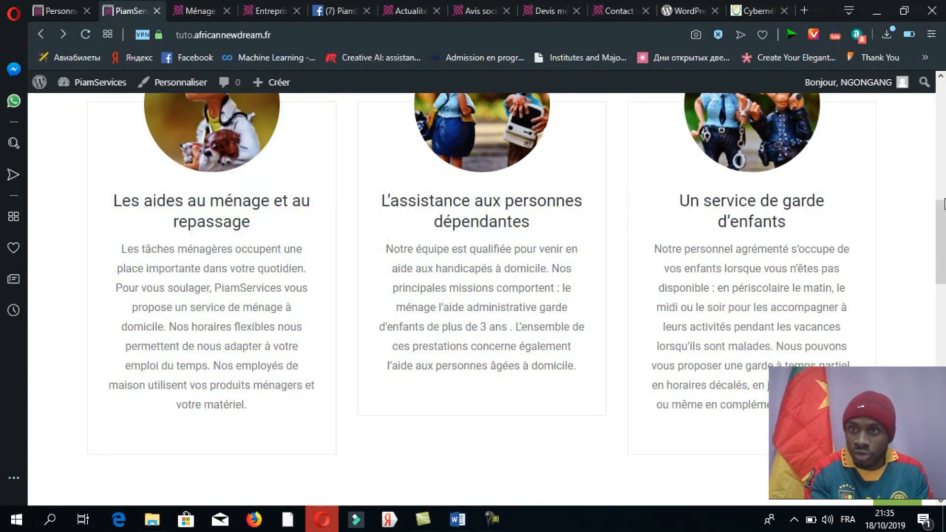
scroll(357, 260, up, 1)
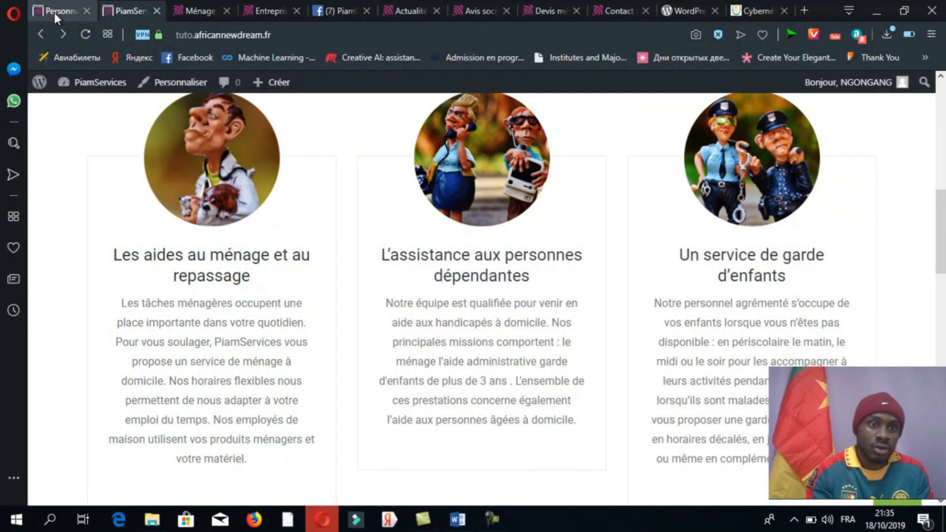
From the Service un image chooser, upload "L'assistance aux personnes dépendantes", "Les aides au ménage et au repassage" and "Un service de garde d'enfants" to the media library
click(54, 10)
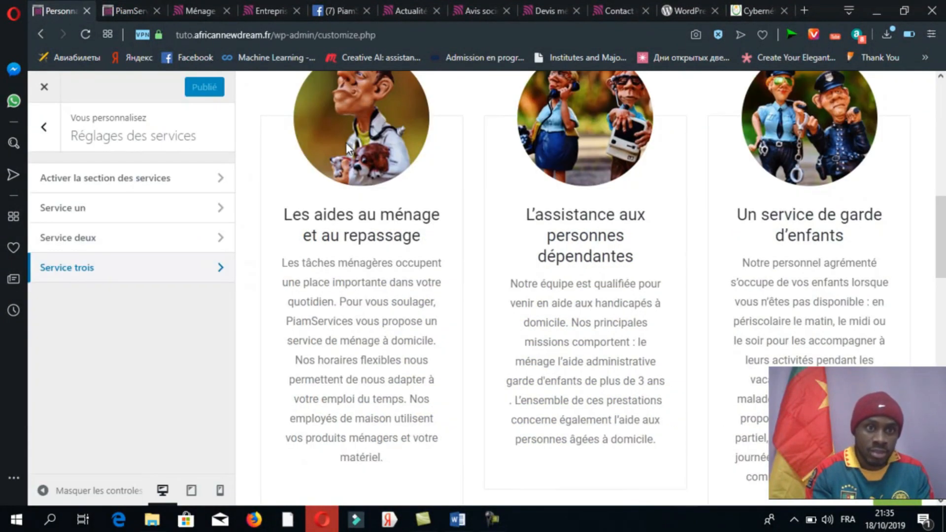
click(153, 208)
click(136, 341)
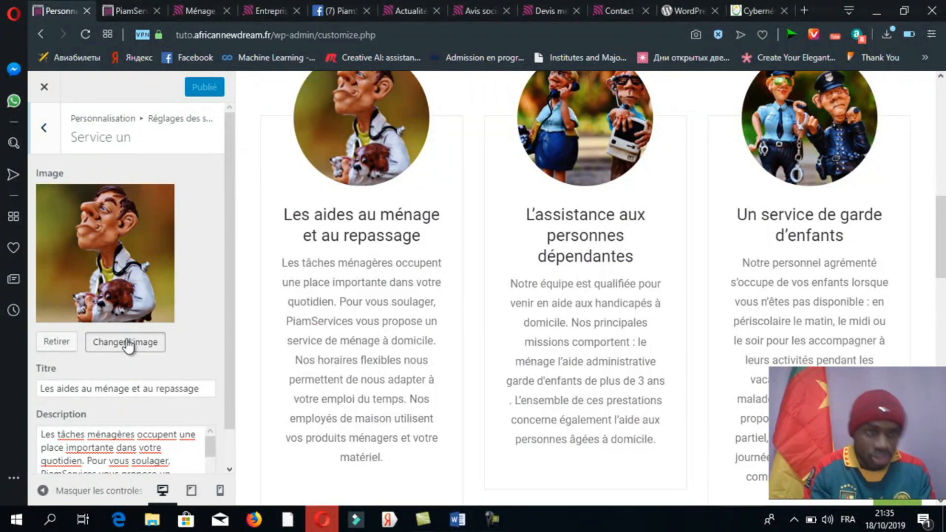
click(117, 140)
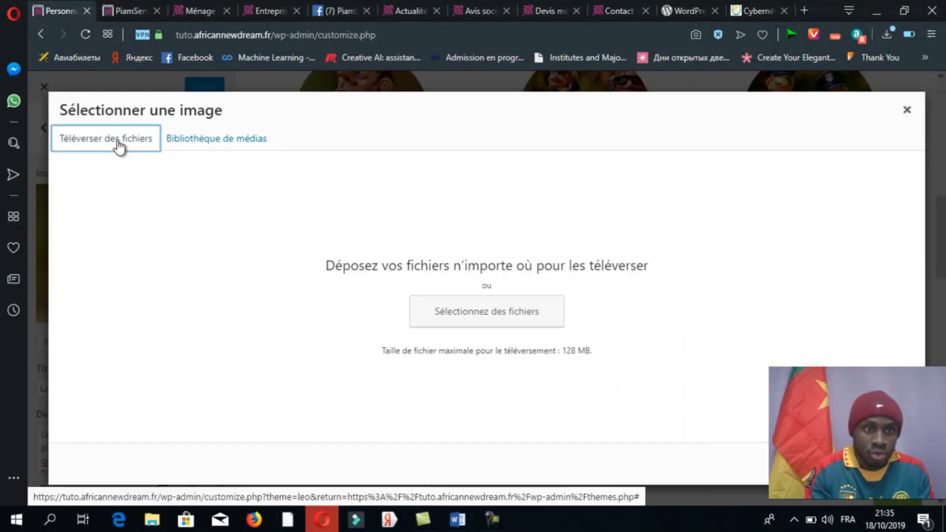
click(491, 310)
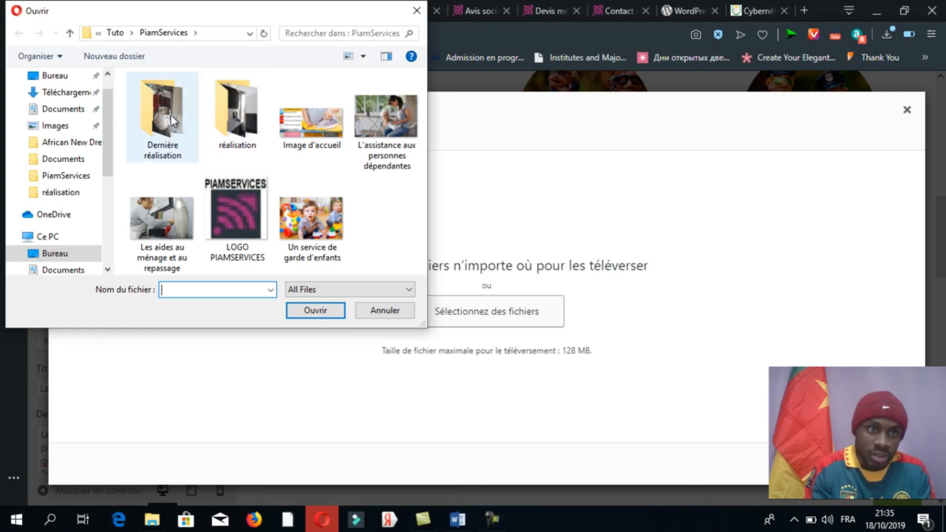
click(394, 131)
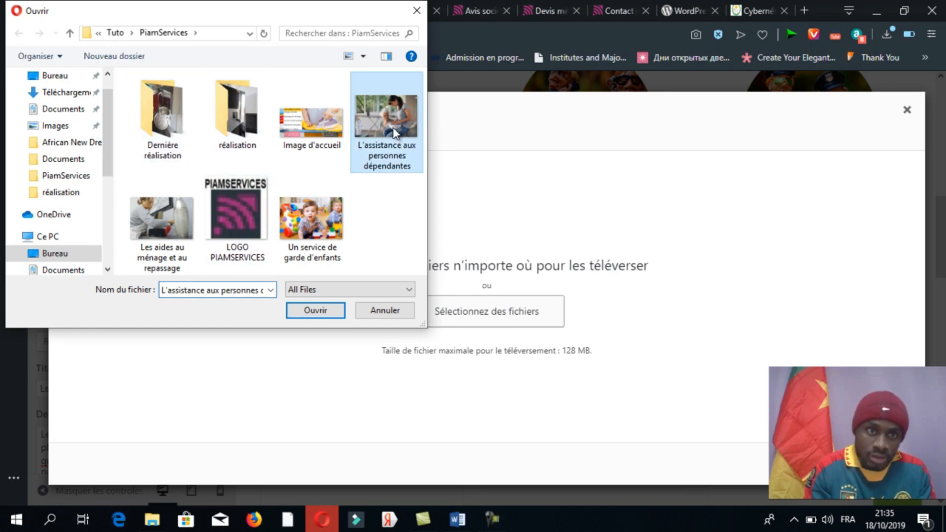
ctrl+click(172, 236)
ctrl+click(303, 234)
click(314, 310)
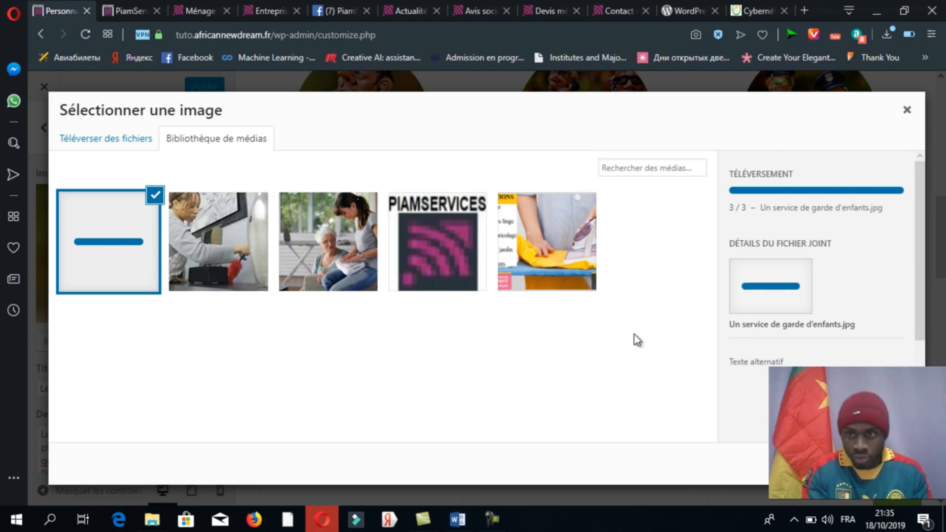
Set the Service un image to Les-aides-au-ménage-et-au-repassage.jpg from the media library
drag(921, 252, 921, 264)
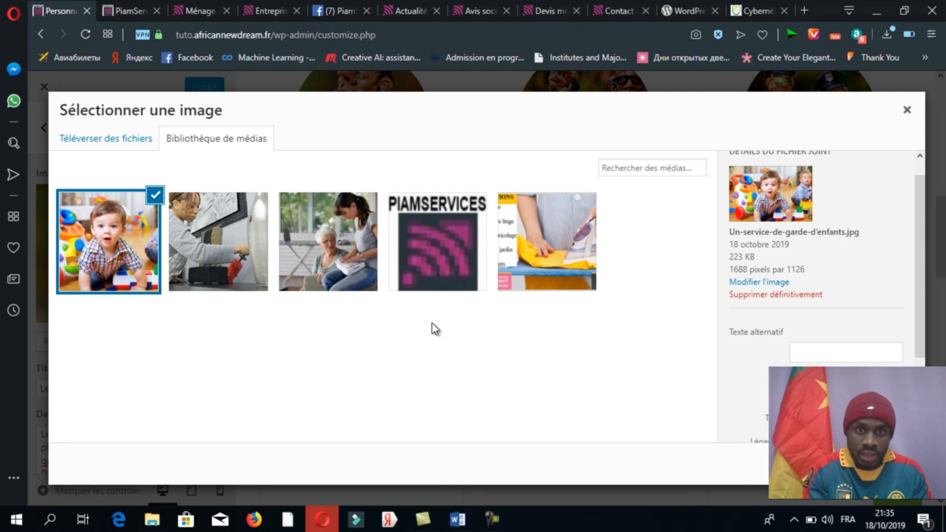
click(540, 265)
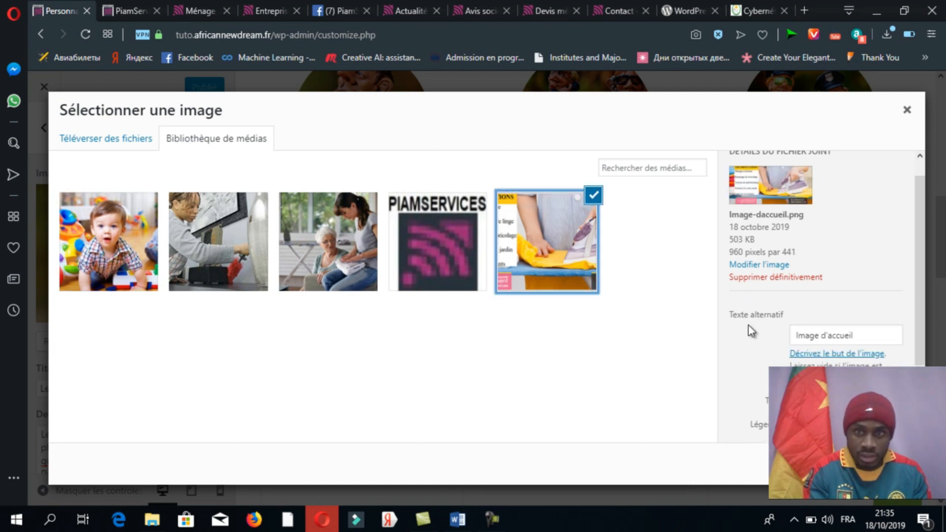
click(351, 279)
click(212, 259)
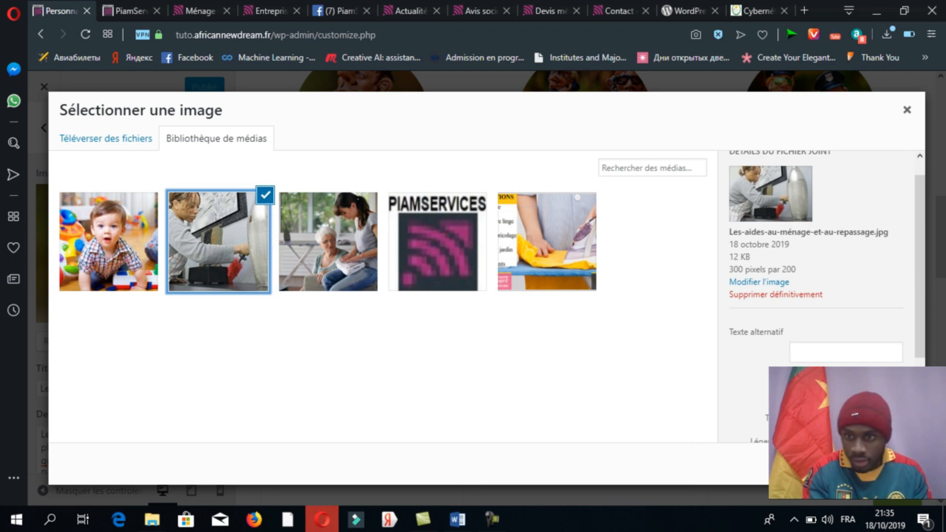
click(879, 464)
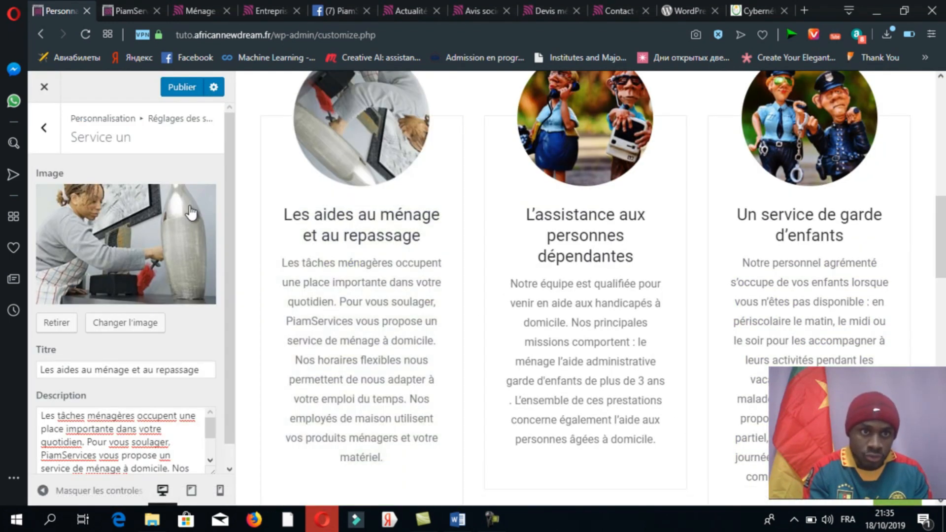
Change the Service deux image to L'assistance-aux-personnes-dépendantes.jpg from the media library
click(44, 128)
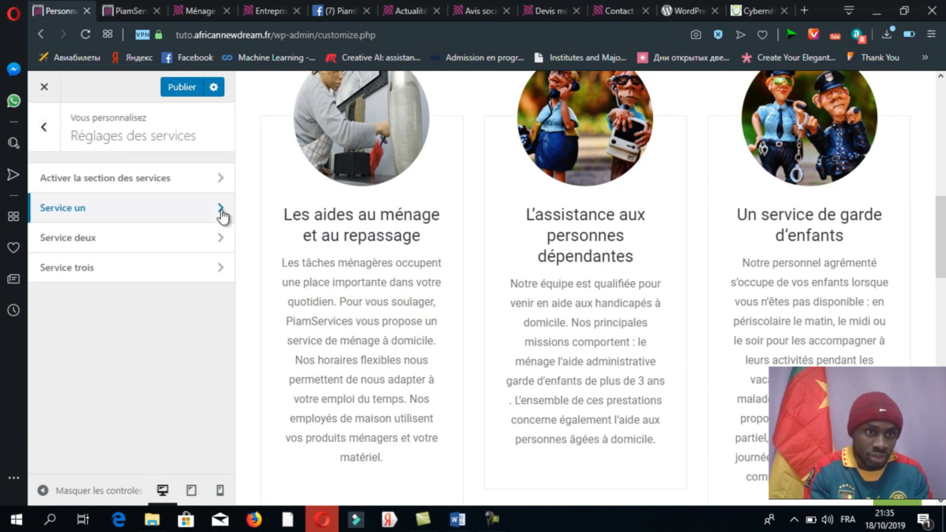
click(145, 245)
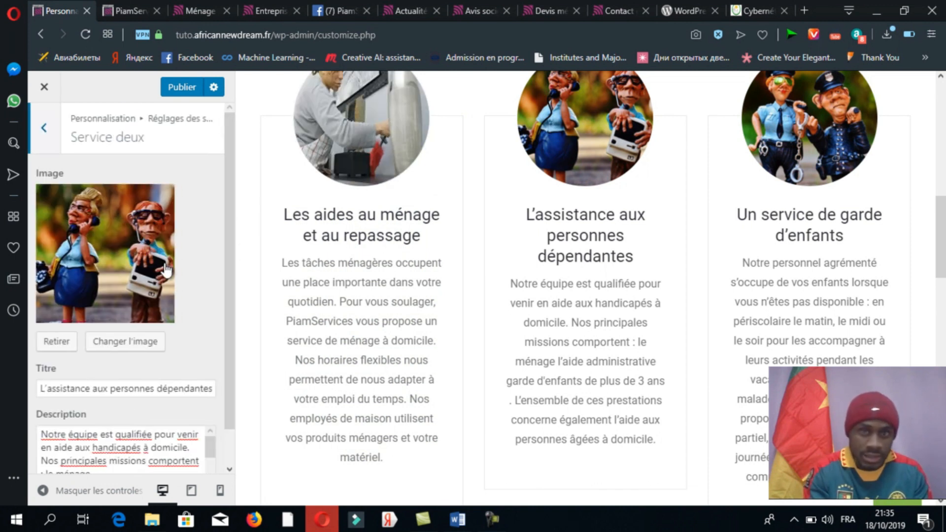
click(129, 339)
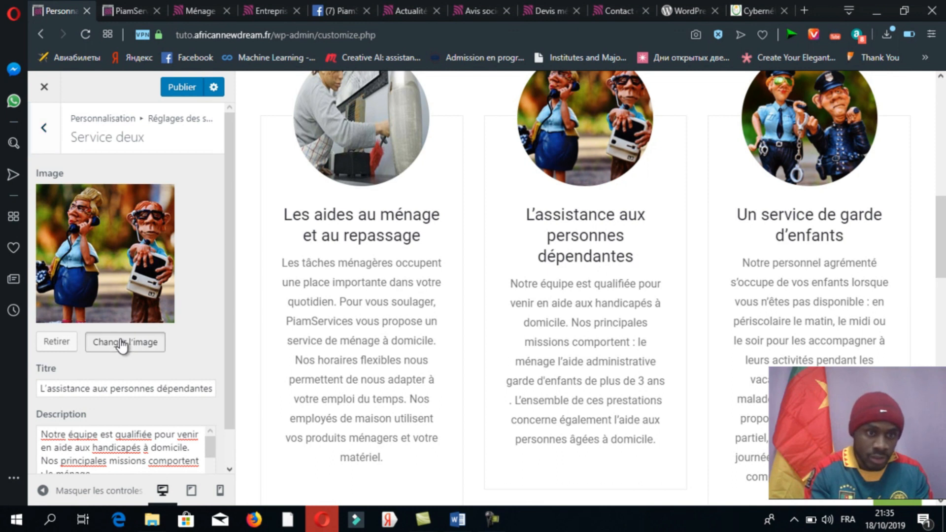
click(362, 221)
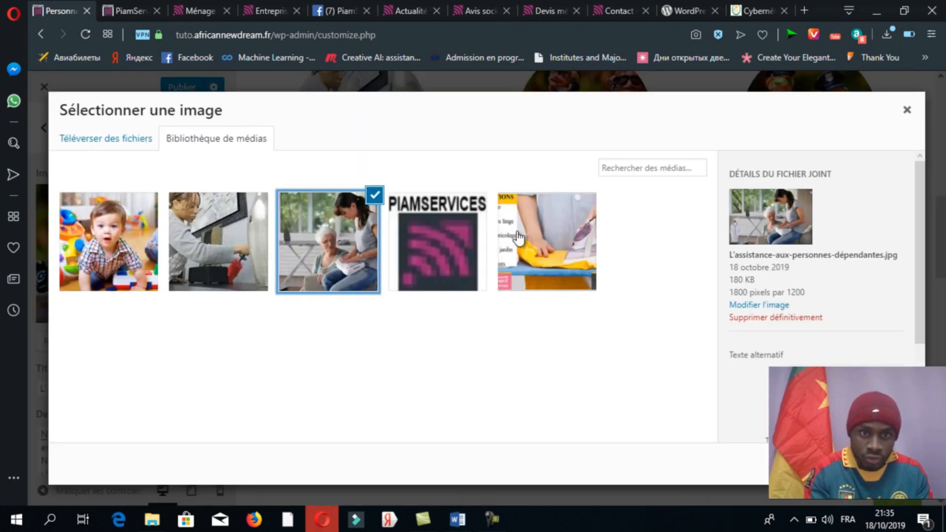
click(878, 463)
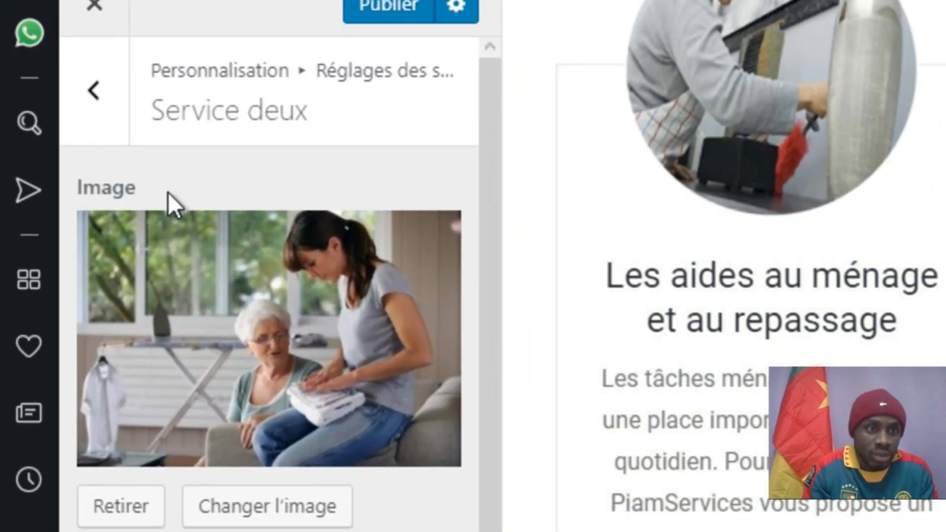
Change the Service trois image to the Un-service-de-garde-d'enfants.jpg photo from the media library, and publish the changes
click(101, 93)
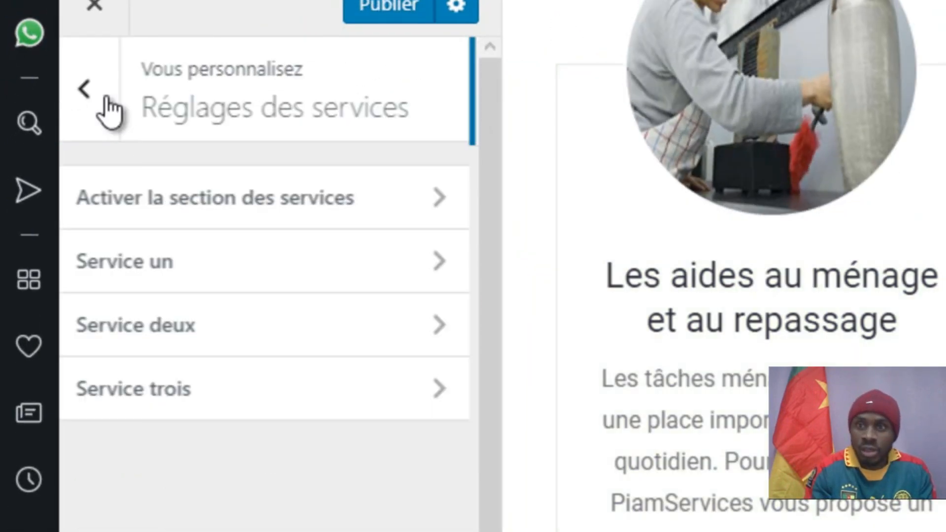
click(362, 394)
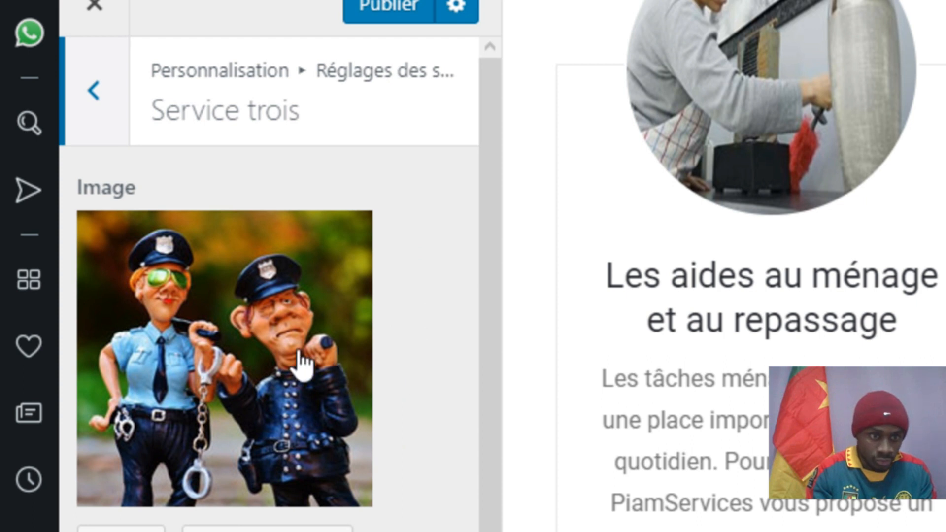
click(279, 458)
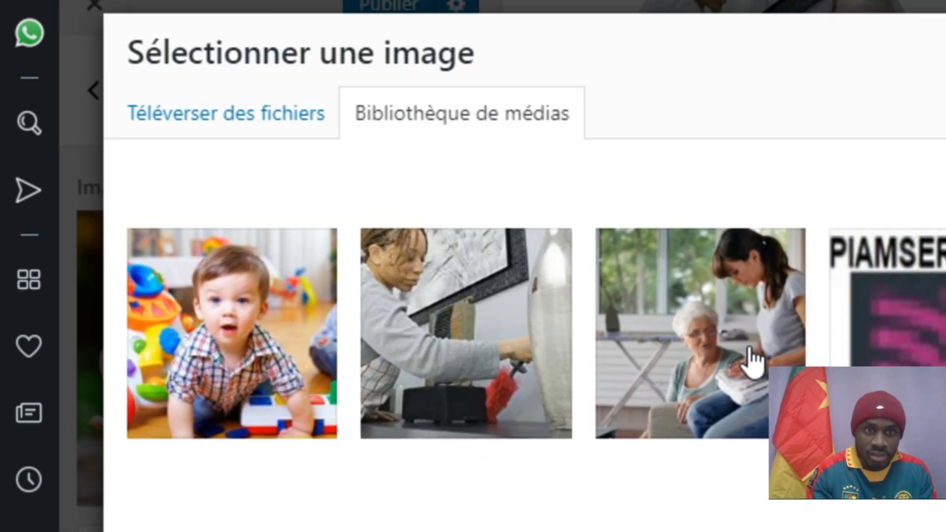
click(235, 341)
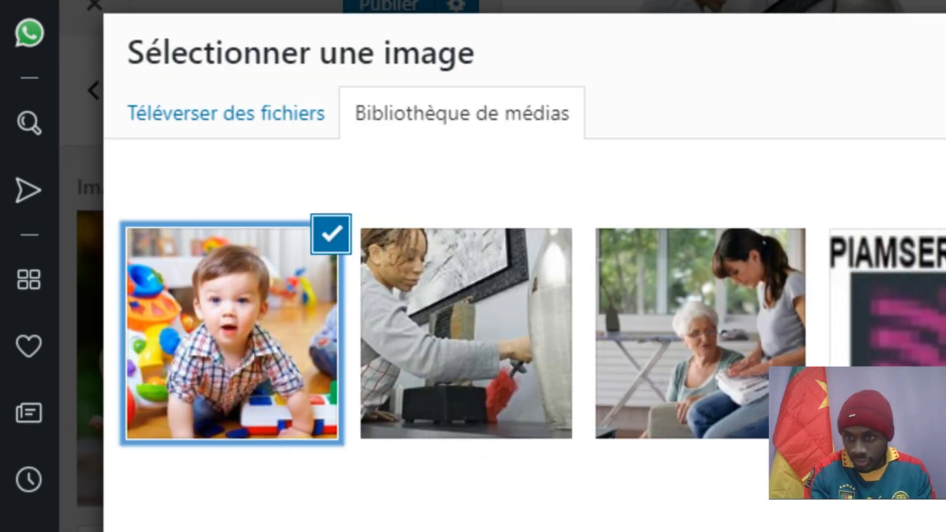
click(940, 527)
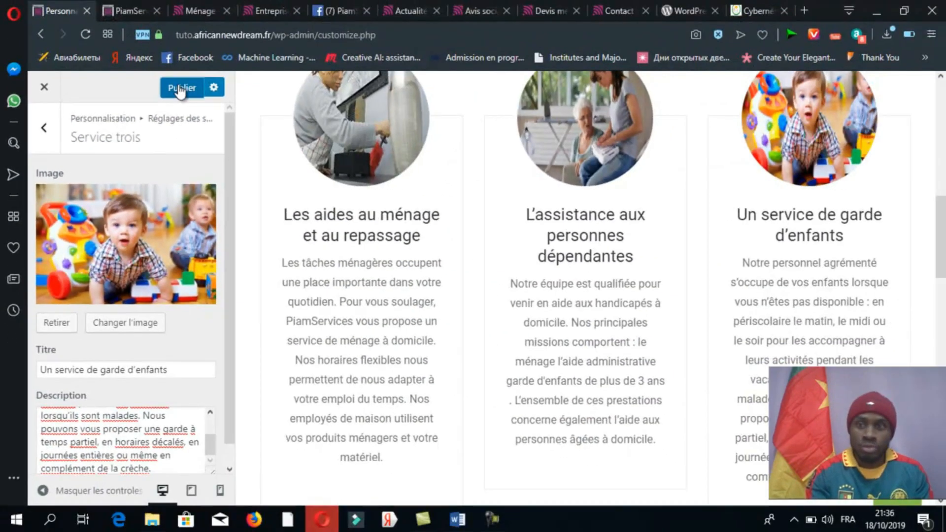
click(378, 2)
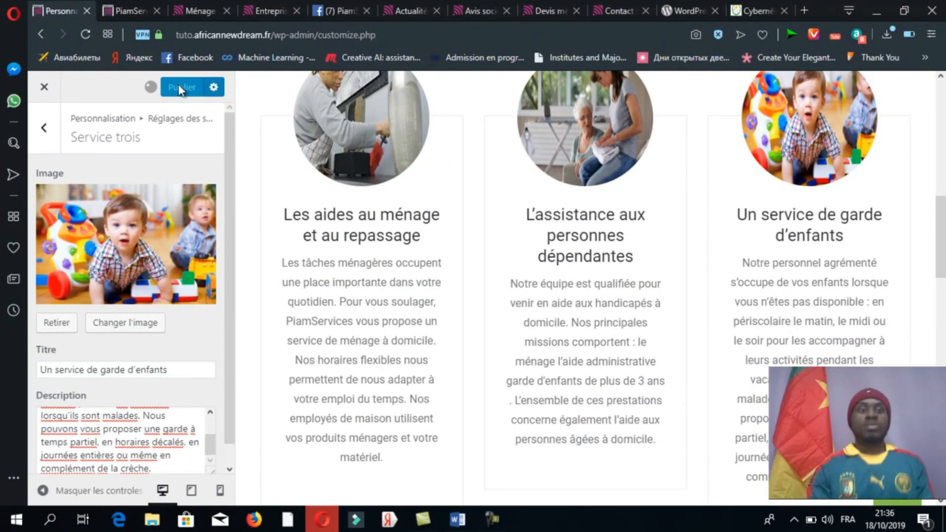
Reload the live homepage and check the images and texts of the three published service blocks
click(138, 16)
click(87, 34)
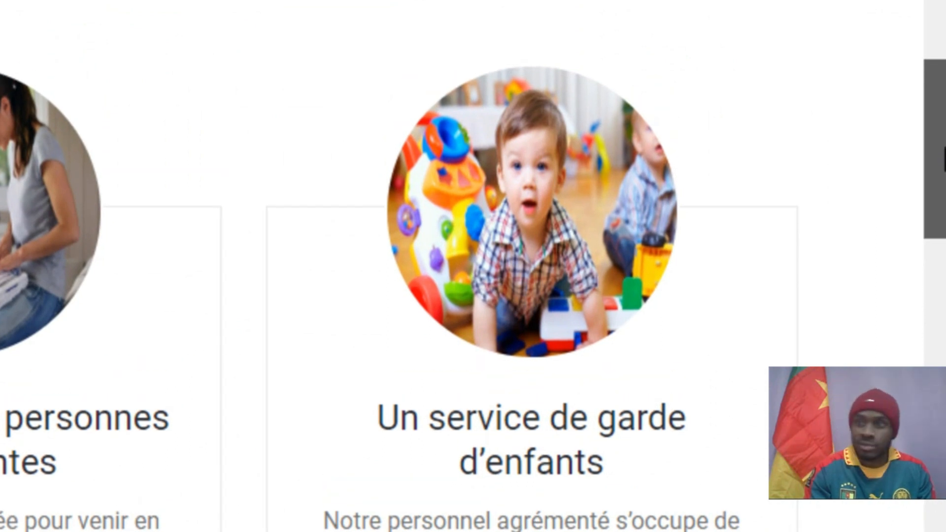
scroll(473, 266, down, 2)
scroll(473, 266, up, 3)
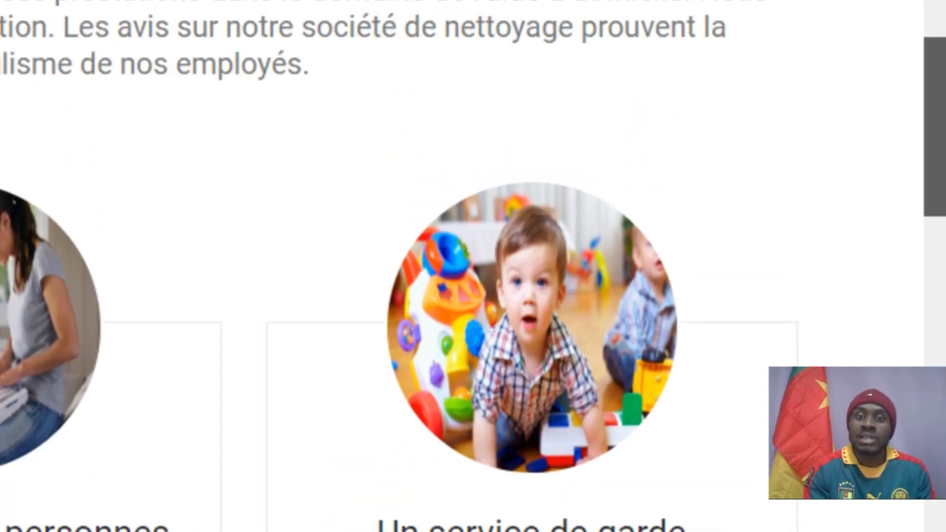
scroll(472, 265, up, 10)
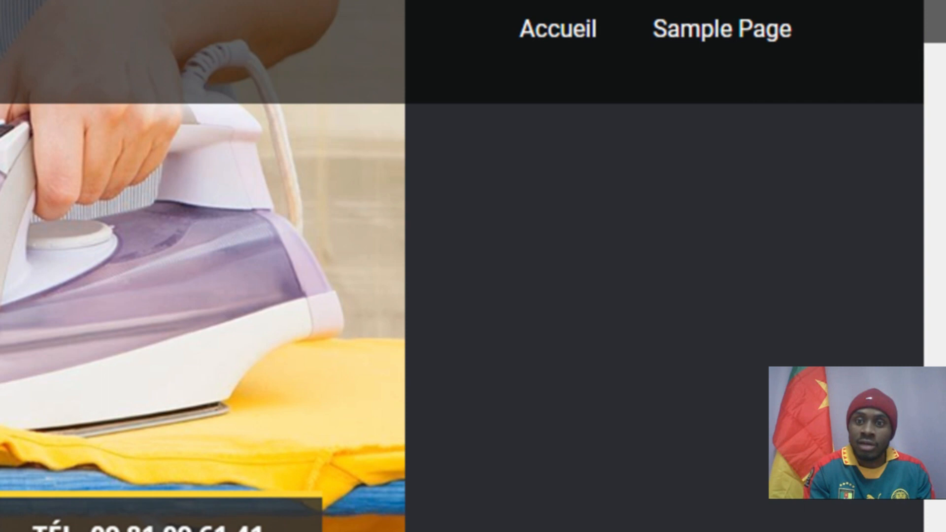
scroll(472, 266, down, 8)
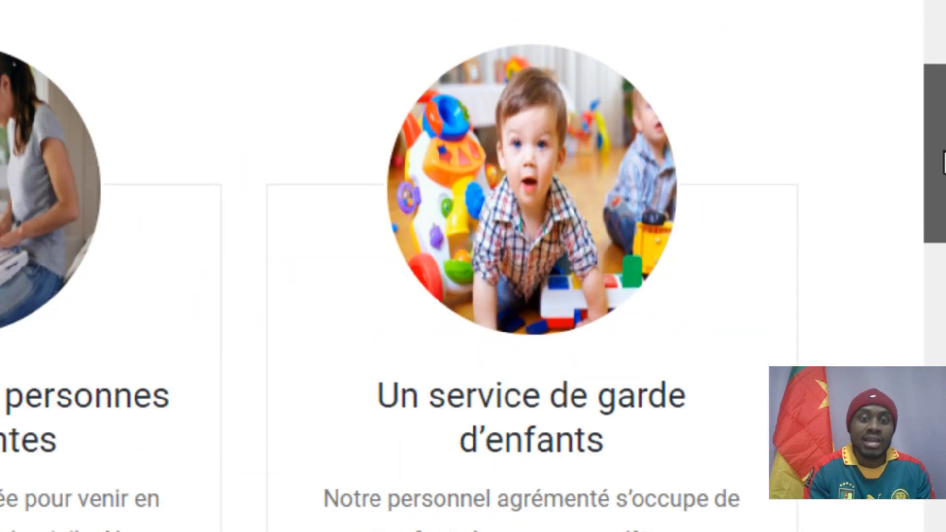
drag(943, 151, 943, 395)
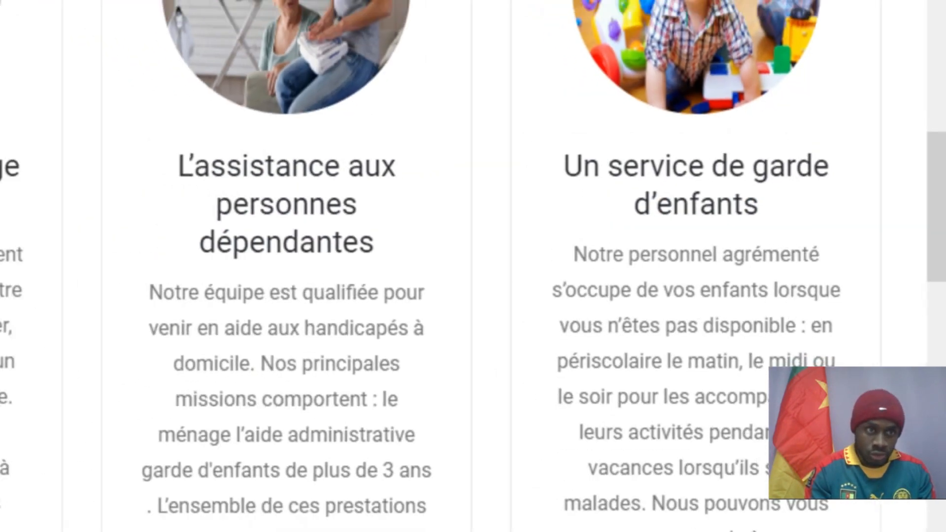
Leave the services settings and open Portfolio un de page d'accueil within Réglages des projets, with the homepage's project images in the preview
click(43, 122)
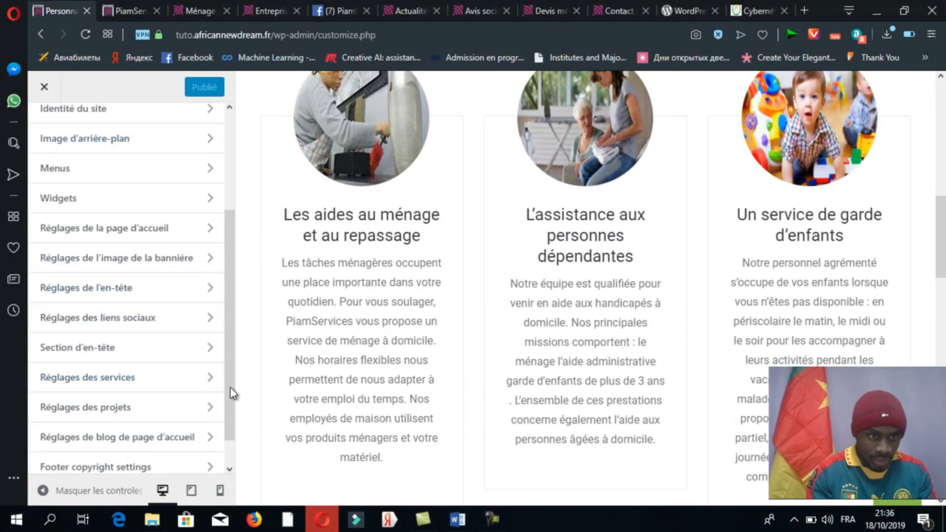
click(184, 386)
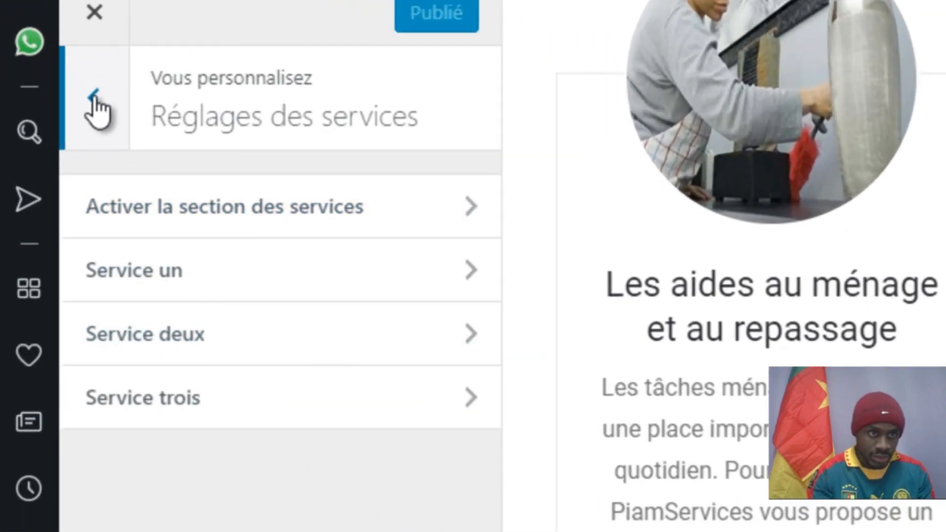
click(93, 99)
click(384, 531)
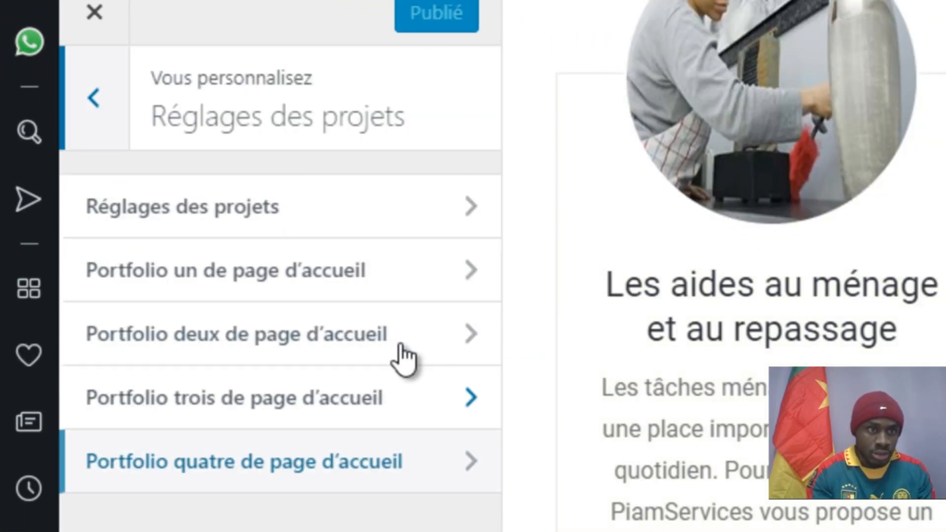
click(389, 213)
click(95, 101)
click(324, 272)
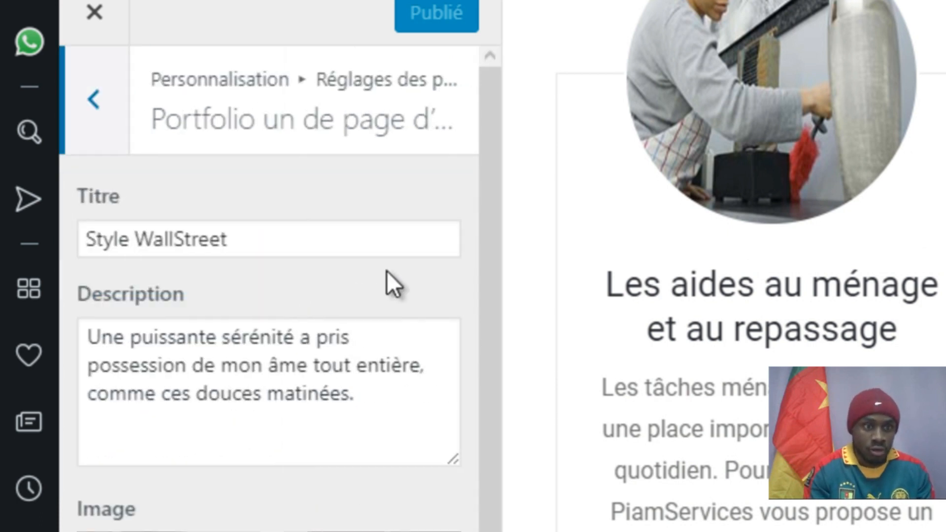
drag(481, 321, 483, 336)
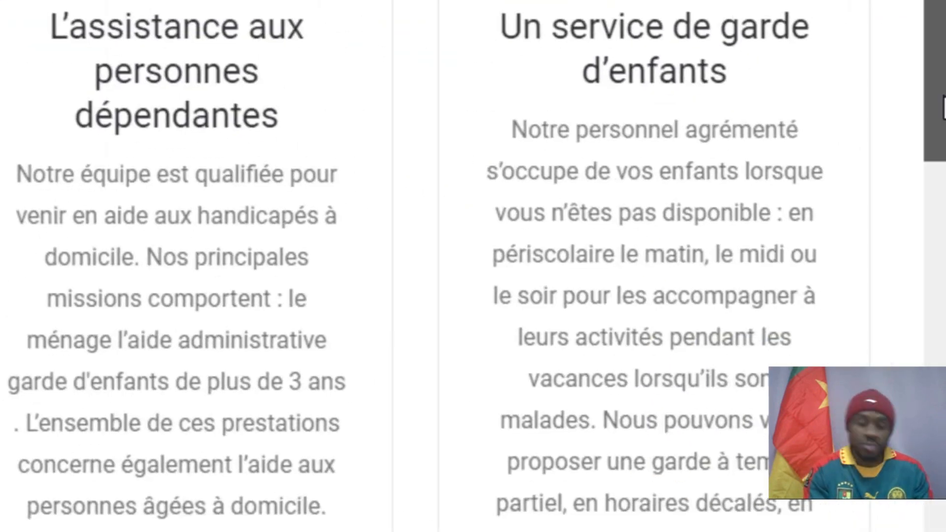
drag(945, 104, 944, 339)
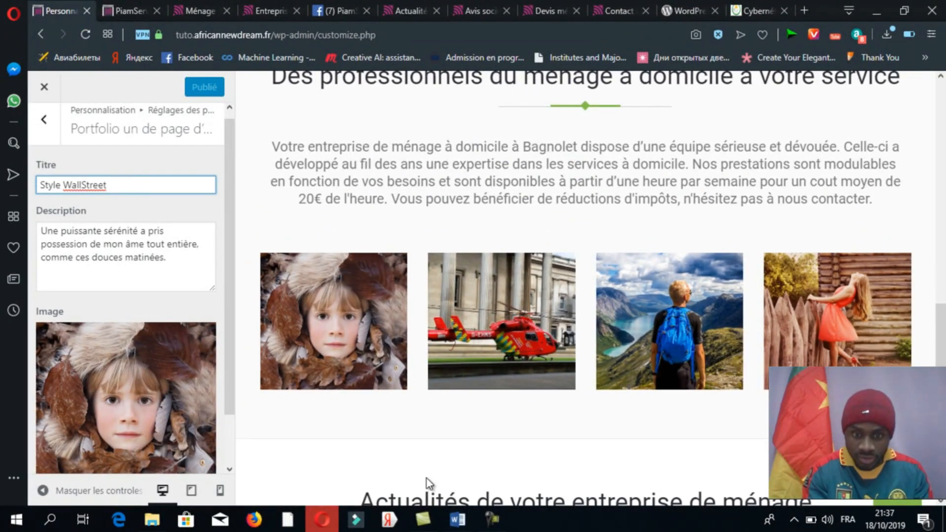
Switch to the Word document and look through the prepared texts for the project descriptions
click(457, 520)
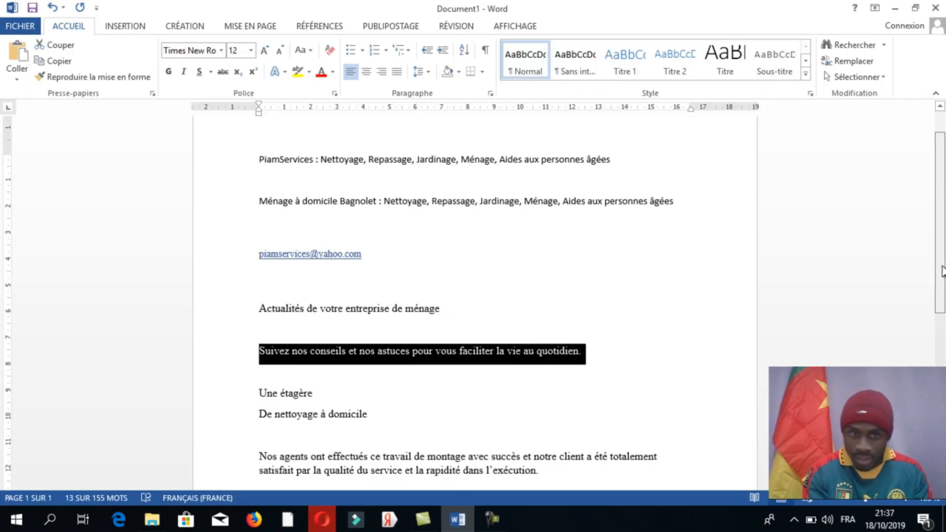
scroll(940, 271, down, 3)
click(369, 309)
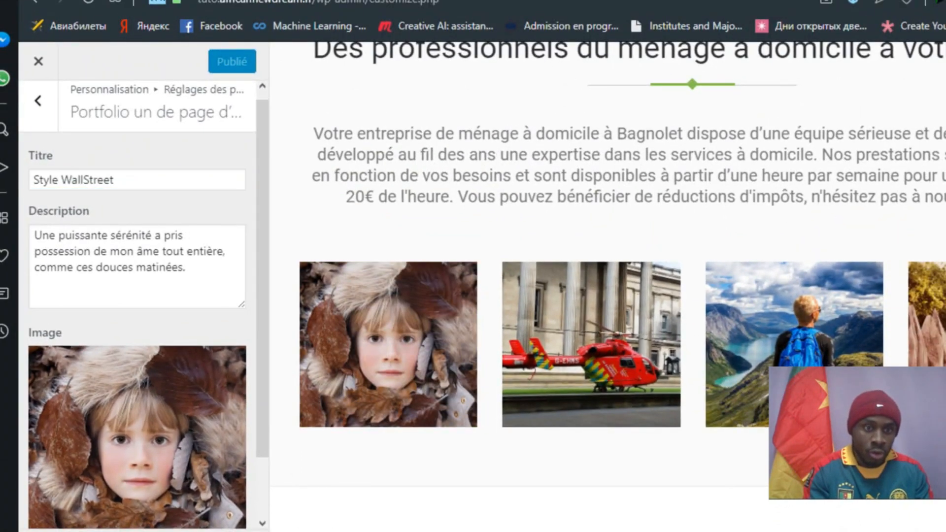
Switch to File Explorer and open the Dernière réalisation folder inside PiamServices to view its project photos
key(alt+Tab)
double_click(225, 129)
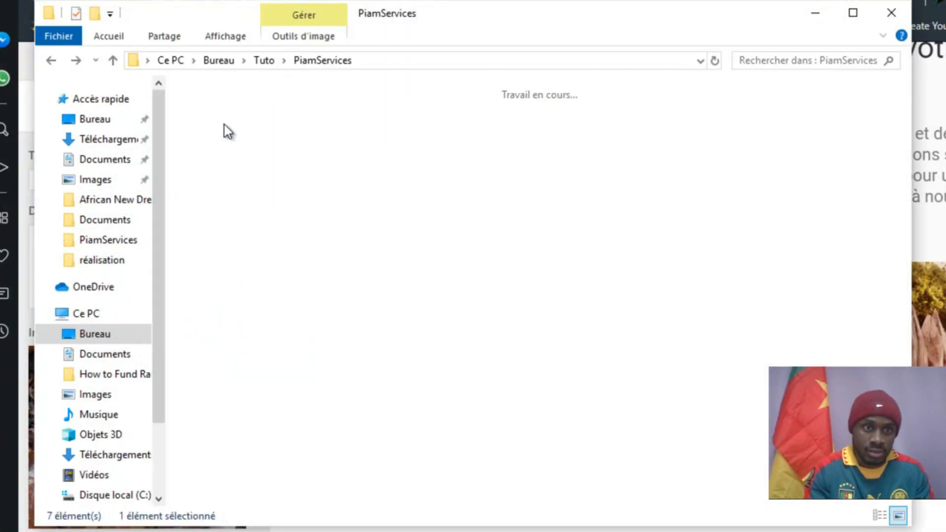
key(alt+Left)
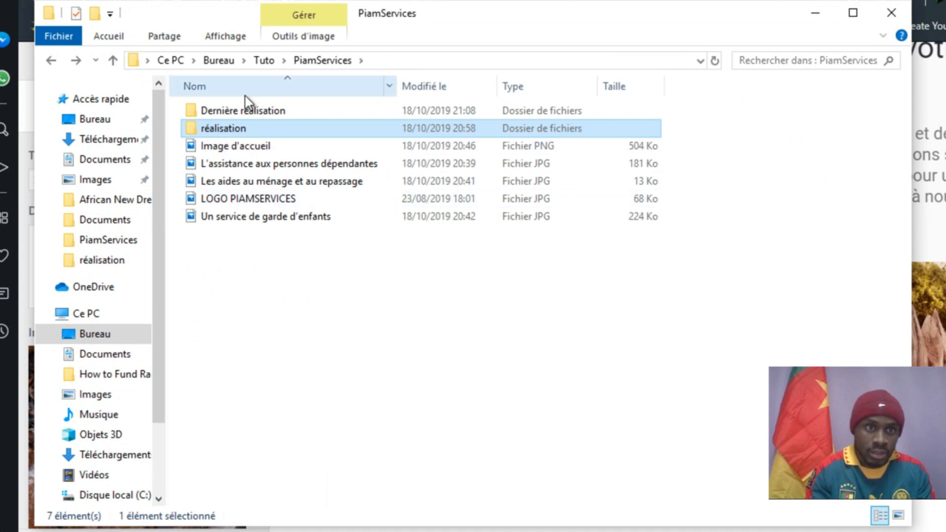
double_click(238, 110)
click(503, 155)
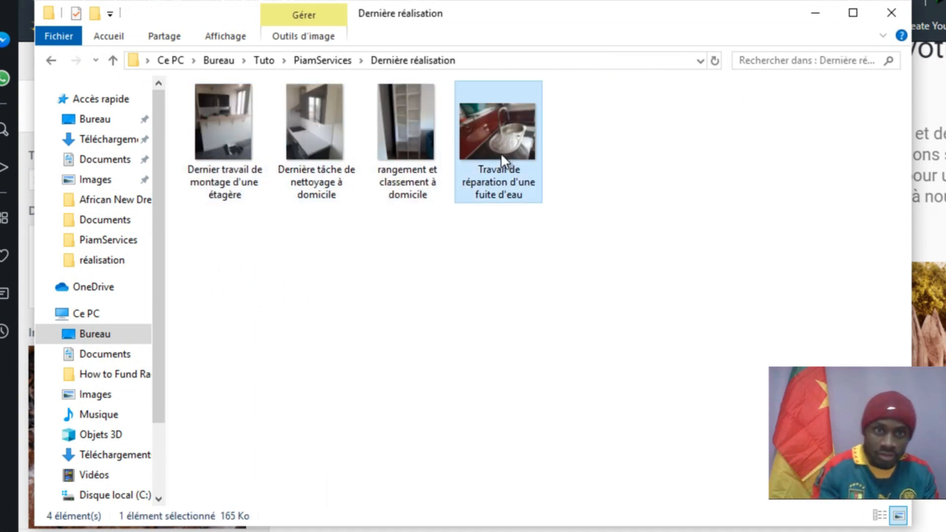
Use the kitchen photo's file name "Dernière tâche de nettoyage à domicile" as the Portfolio un title, and check it in the preview
click(324, 145)
key(F2)
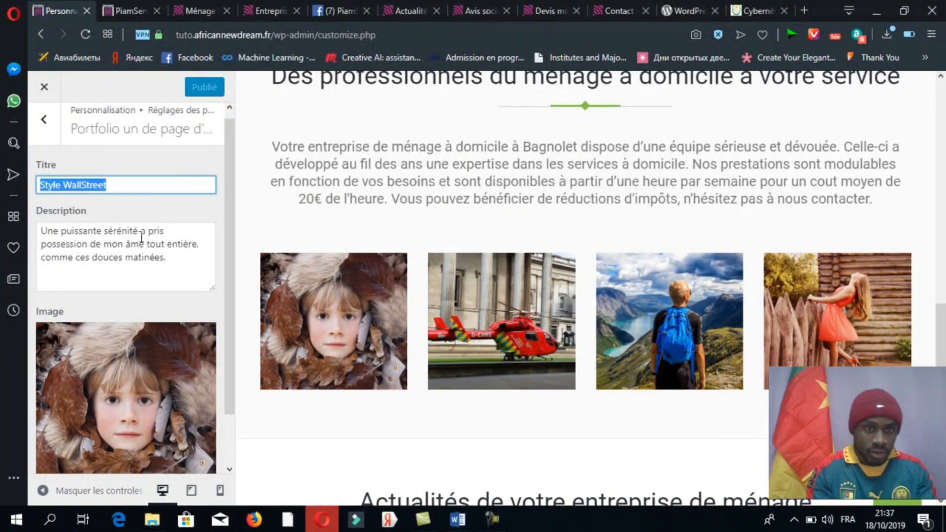
text(Dernière tâche de nettoyage à domicile)
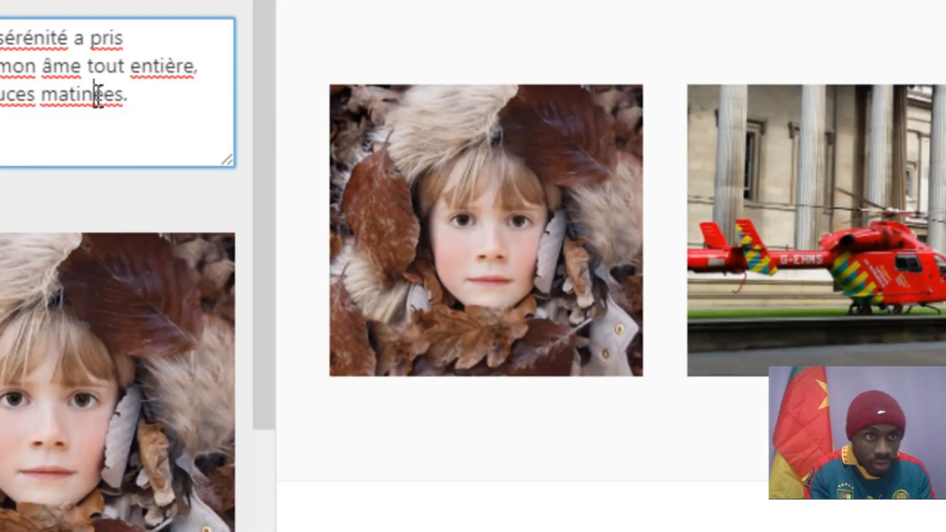
mouse_move(421, 151)
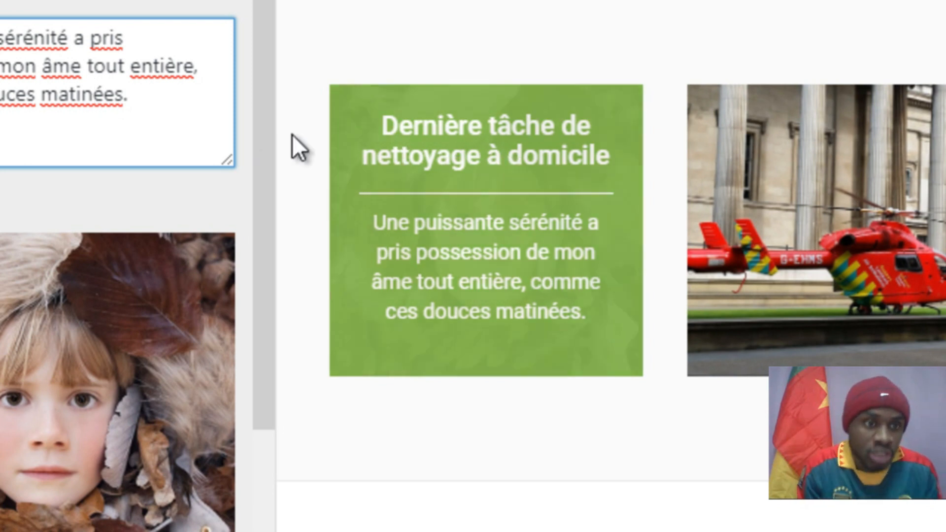
Replace the Portfolio un description with the Word paragraph beginning "Nos agents ont effectués ce travail de montage" and check it in the preview
triple_click(175, 102)
key(Delete)
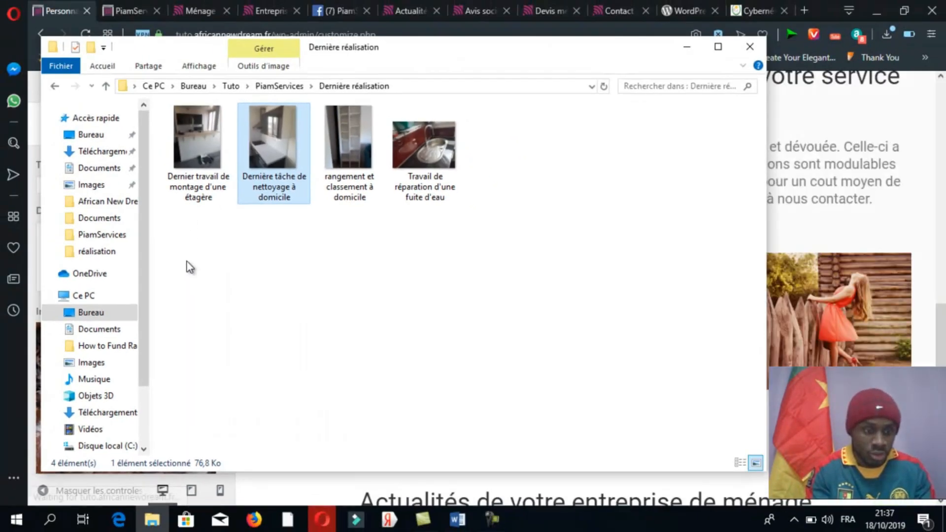
key(alt+Tab)
key(alt+Tab)
key(Tab)
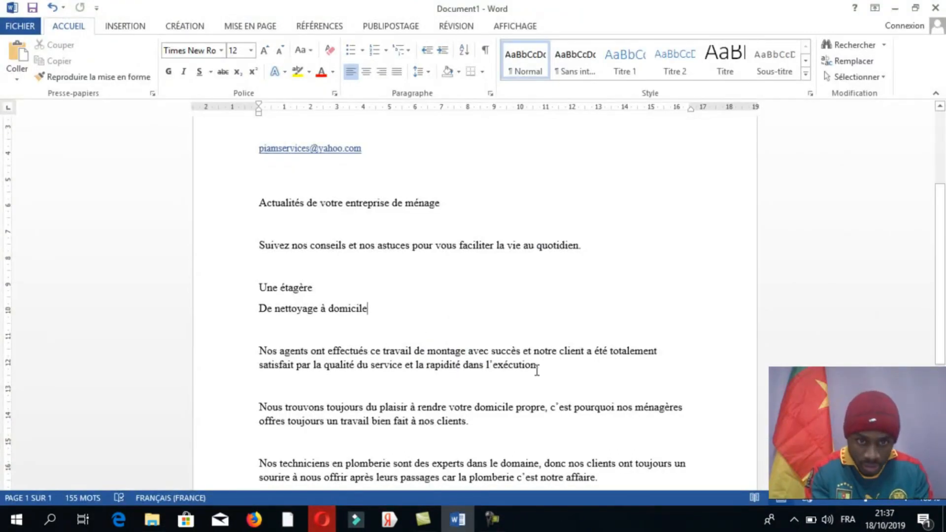
drag(549, 369, 331, 336)
key(ctrl+c)
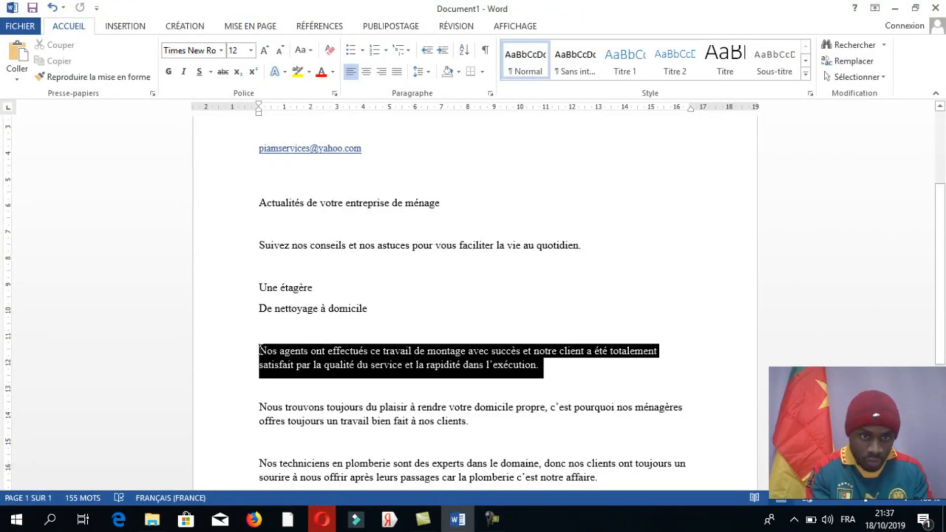
key(alt+Tab)
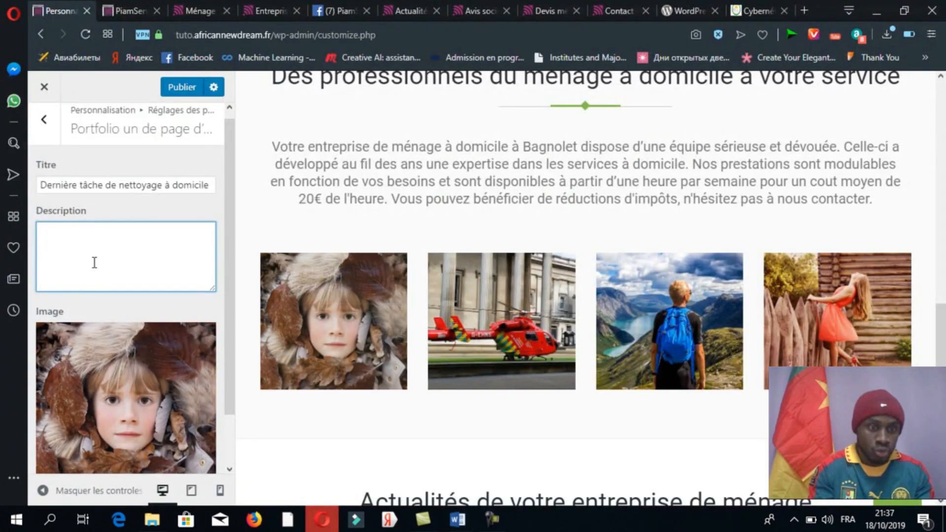
key(ctrl+v)
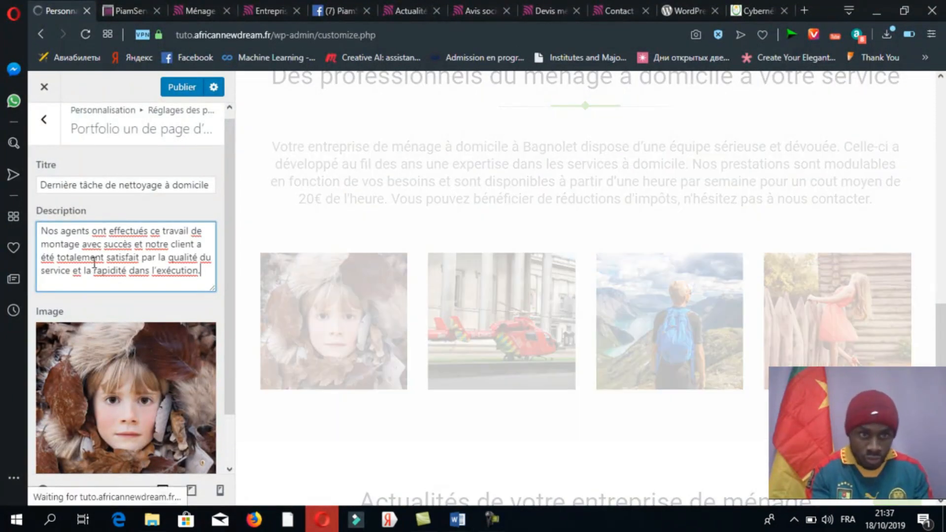
mouse_move(336, 311)
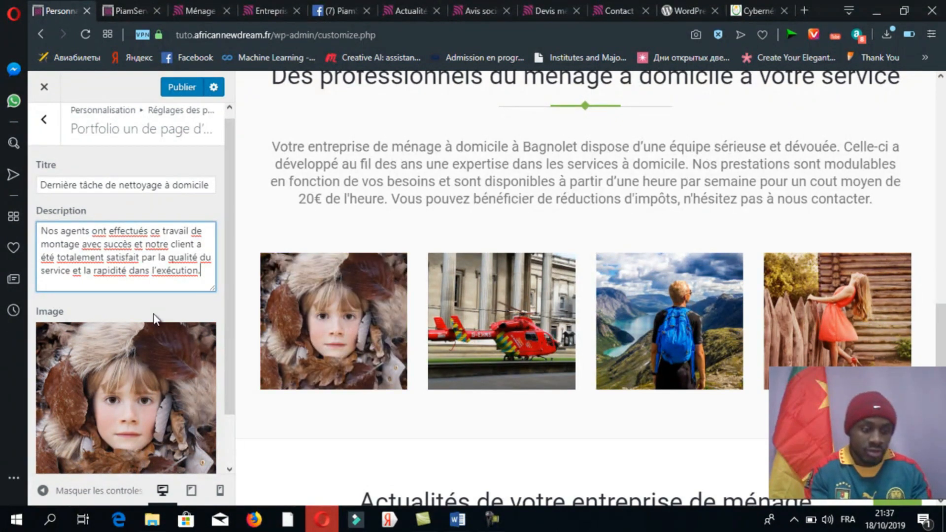
key(alt+Tab)
key(alt+Tab)
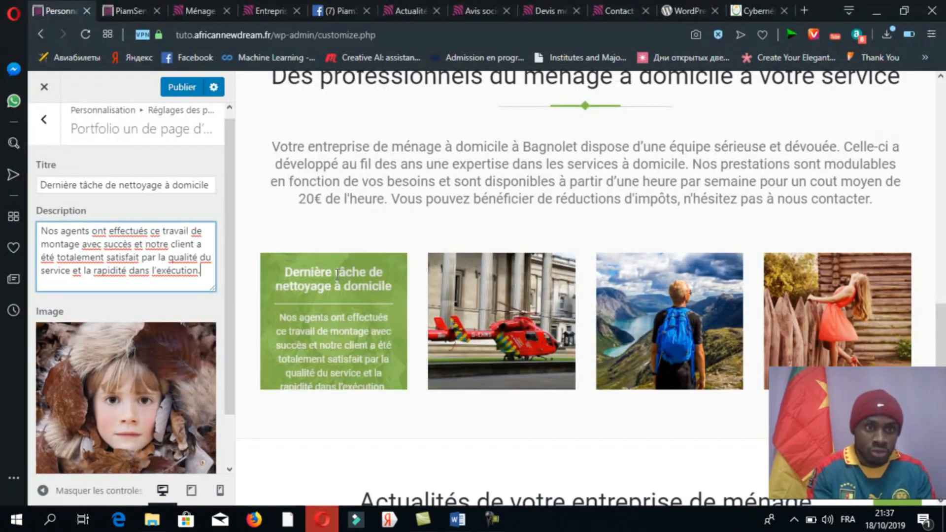
Start changing the Portfolio un image and upload all four photos from the Dernière réalisation folder to the media library
scroll(232, 316, down, 2)
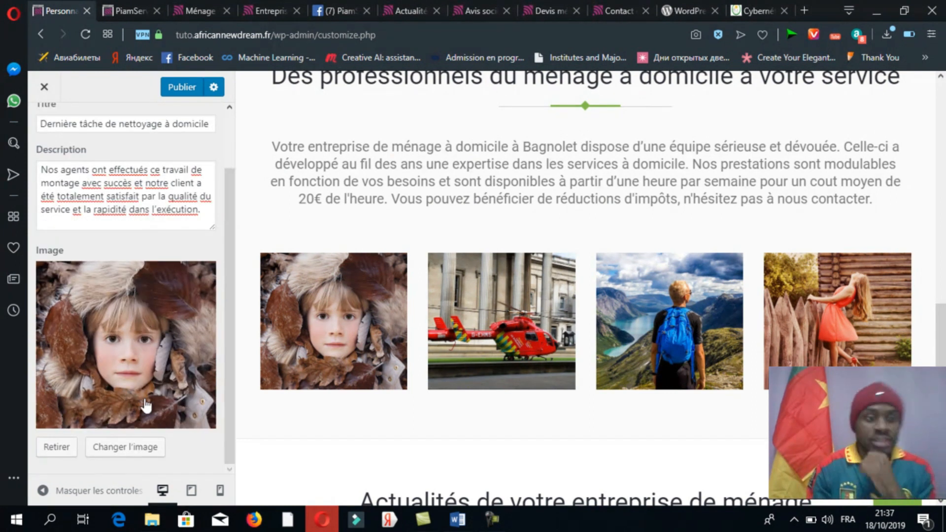
click(135, 355)
click(139, 138)
click(488, 313)
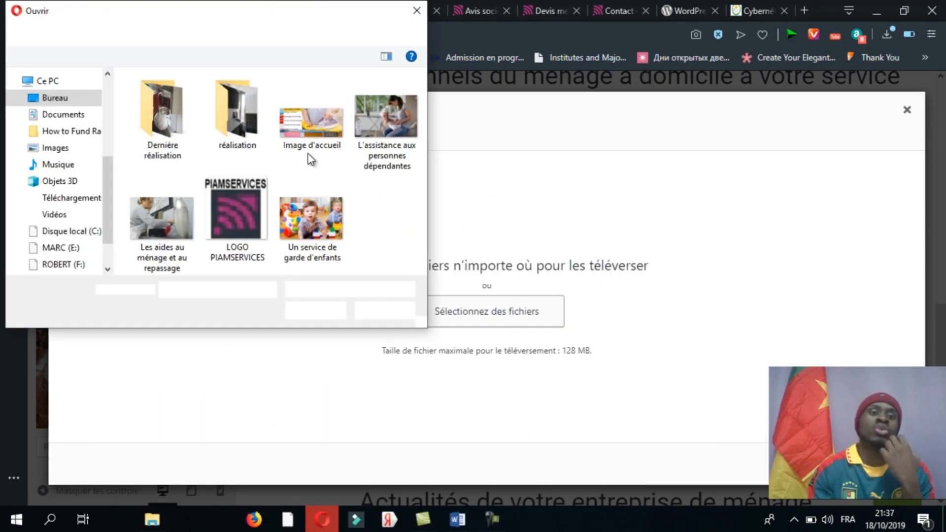
click(161, 116)
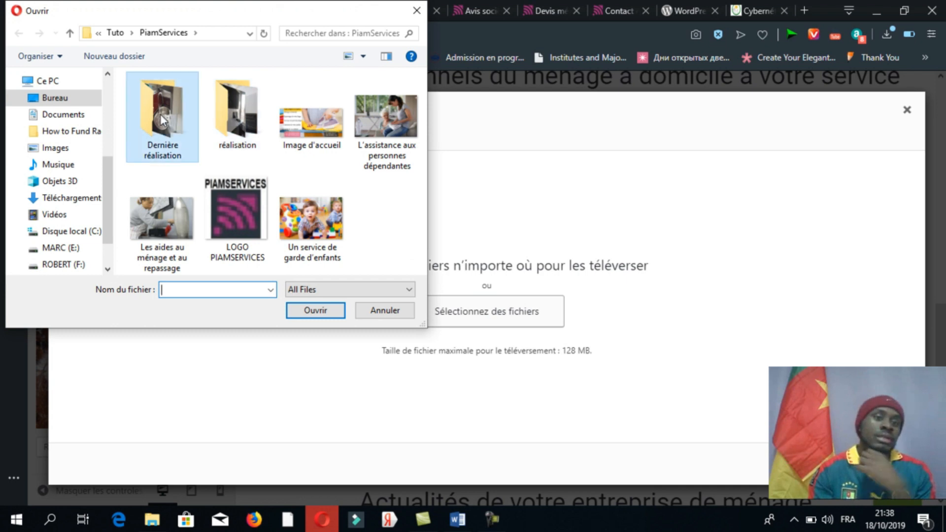
double_click(162, 118)
click(164, 111)
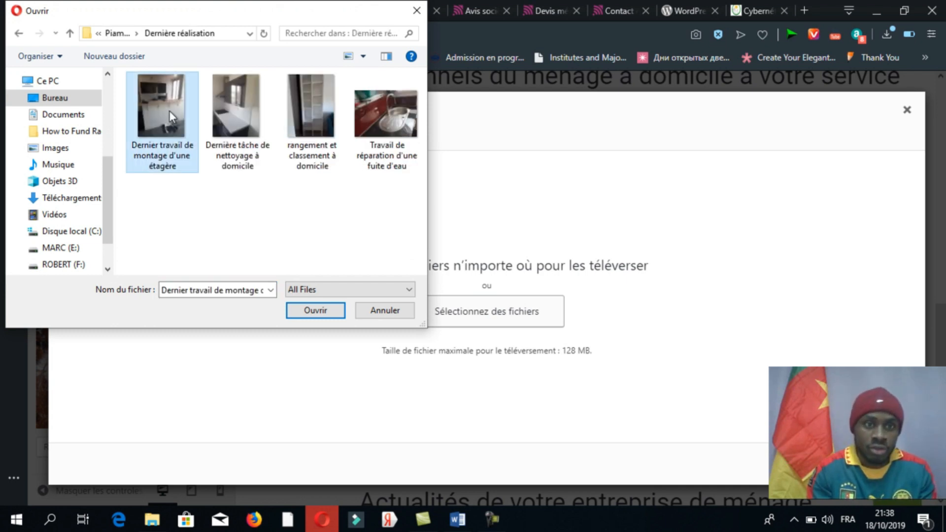
key(ctrl+a)
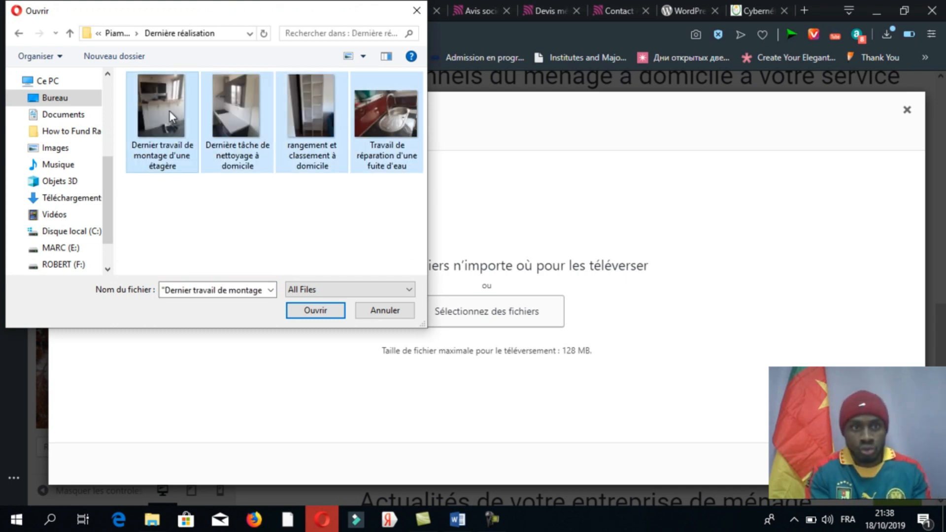
click(316, 316)
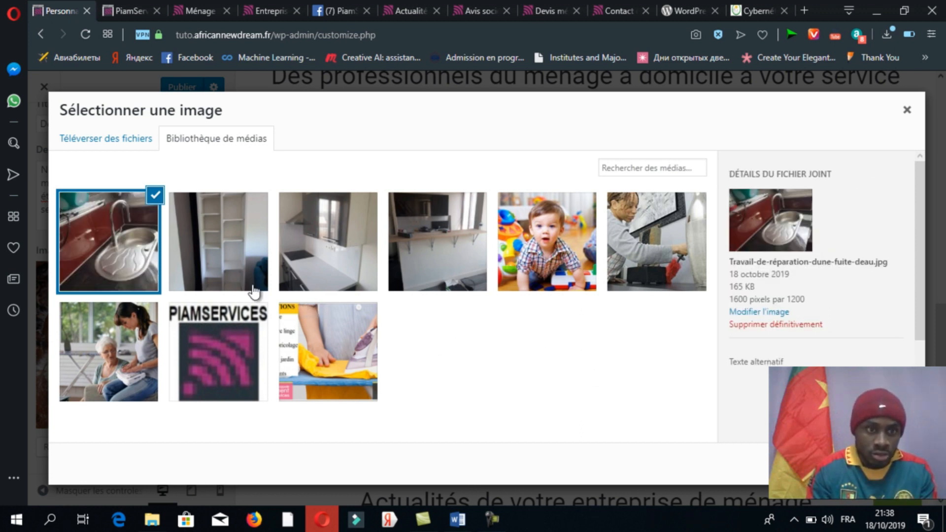
Set Dernière-tâche-de-nettoyage-à-domicile.jpg, the kitchen photo, as the Portfolio un image and publish the changes
click(420, 256)
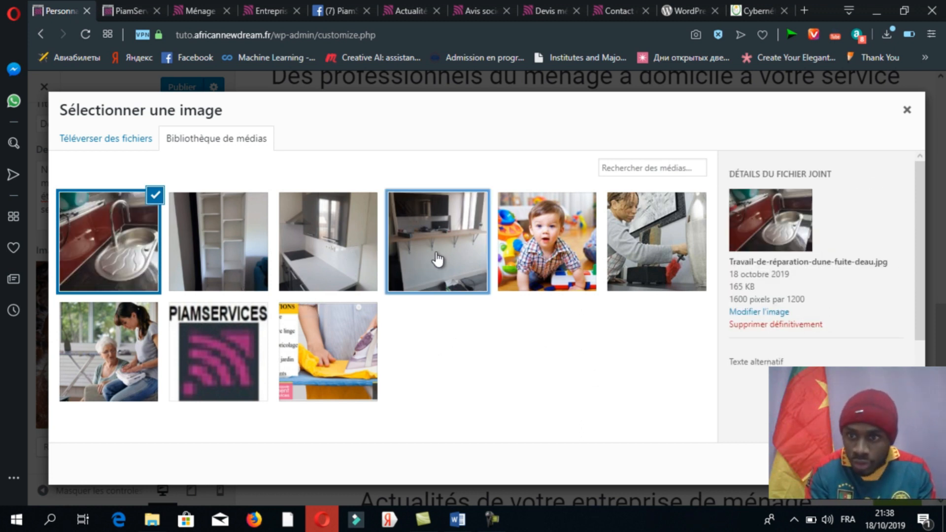
drag(918, 253, 918, 323)
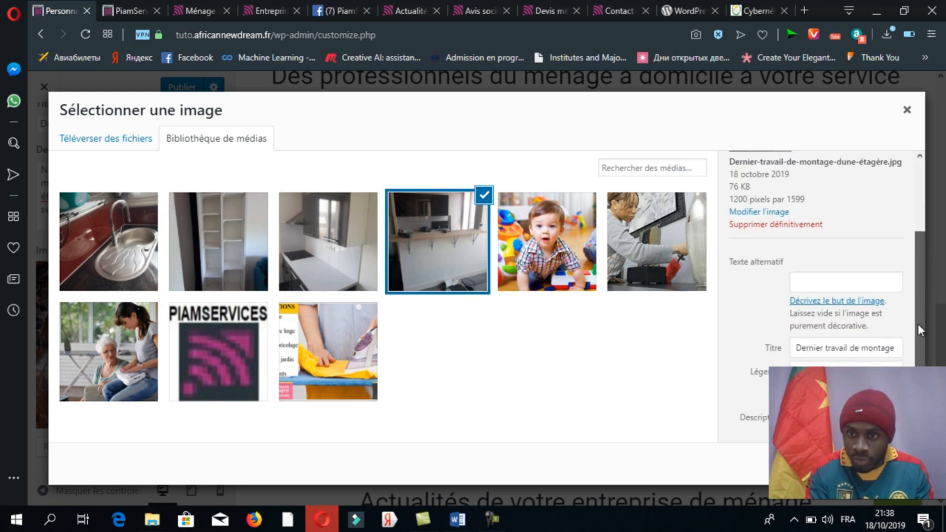
click(347, 269)
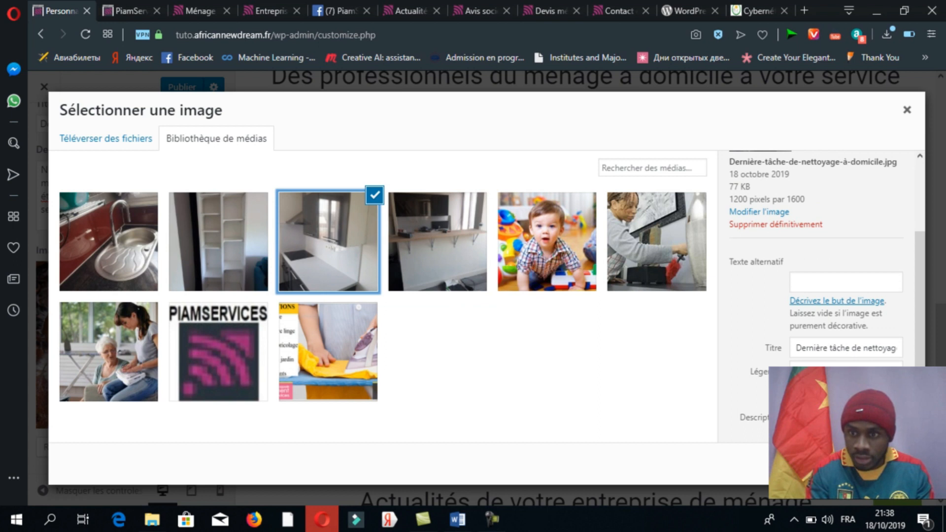
click(874, 463)
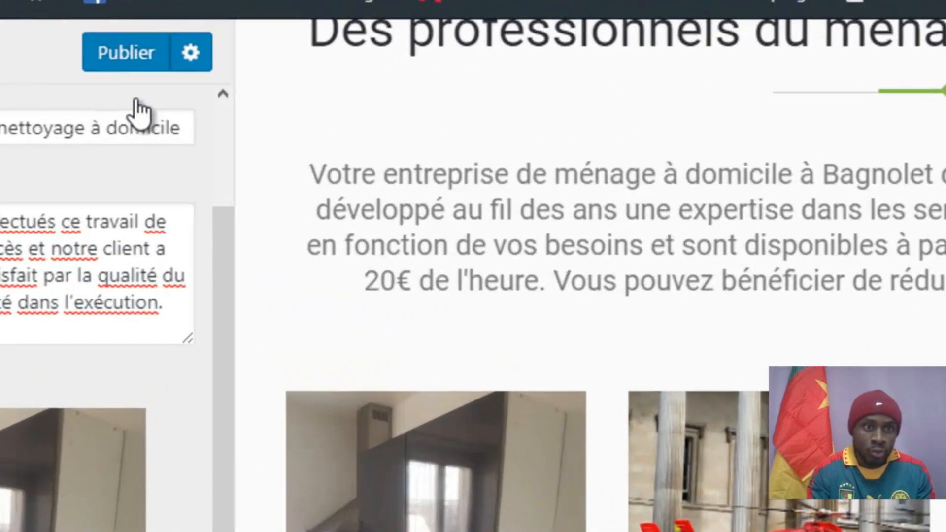
click(183, 91)
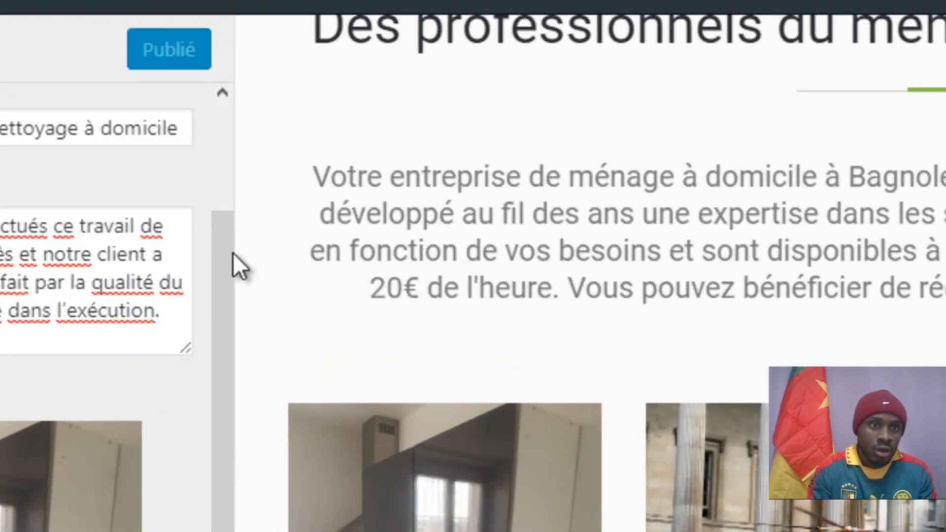
Return to Réglages des projets and open Portfolio deux de page d'accueil
drag(230, 227, 228, 106)
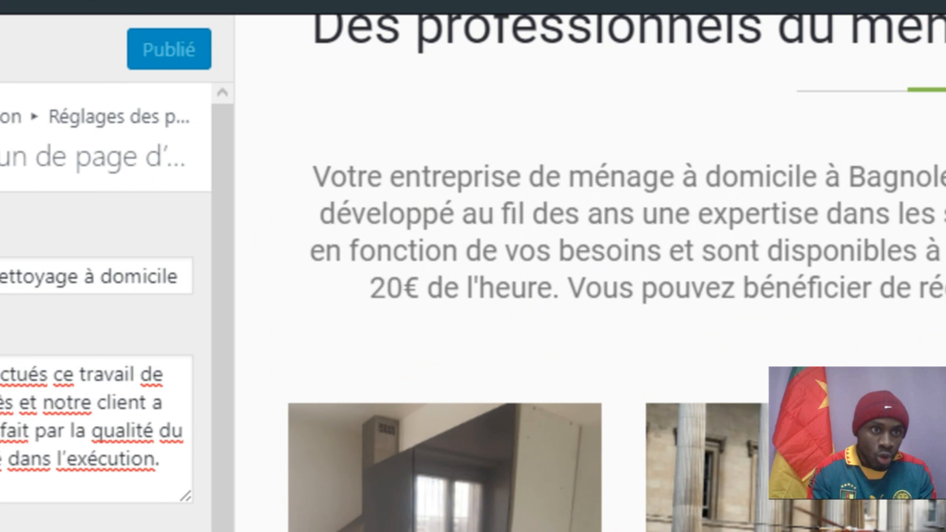
click(1, 138)
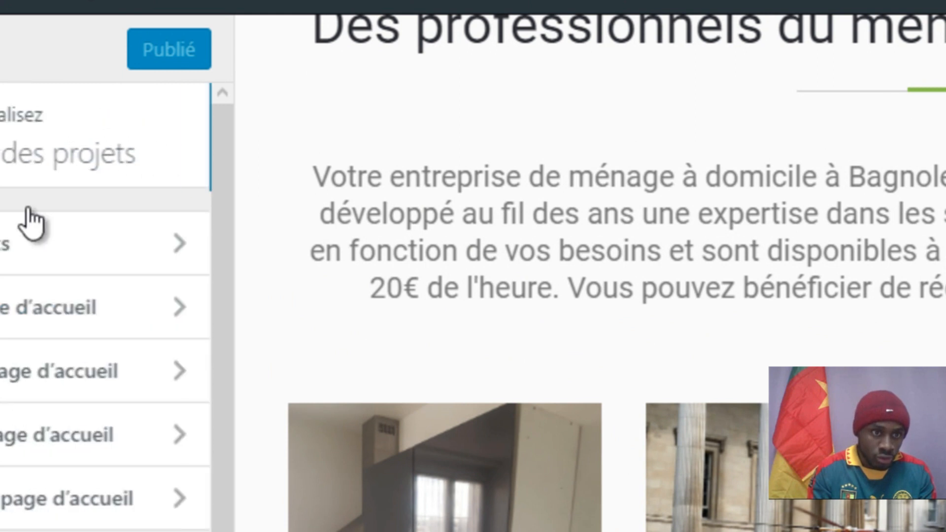
click(102, 367)
click(14, 267)
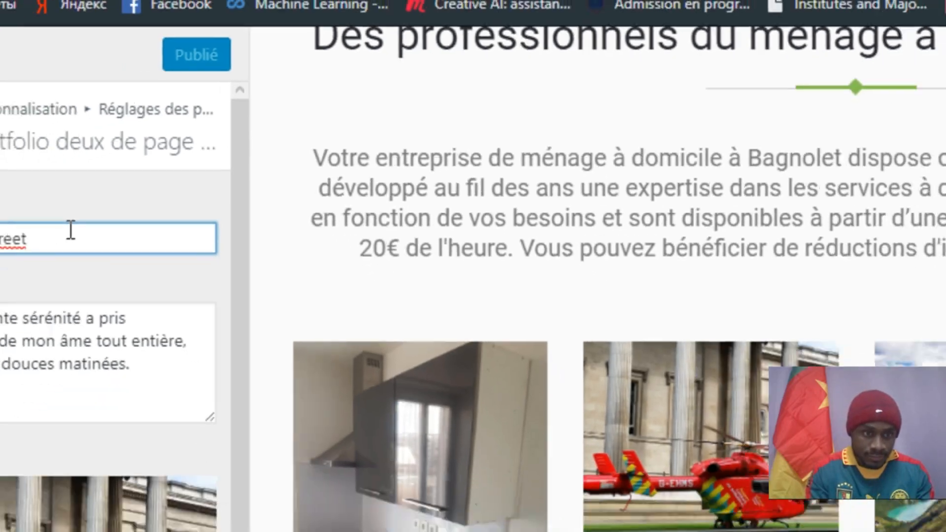
key(alt+Tab)
key(alt+Tab)
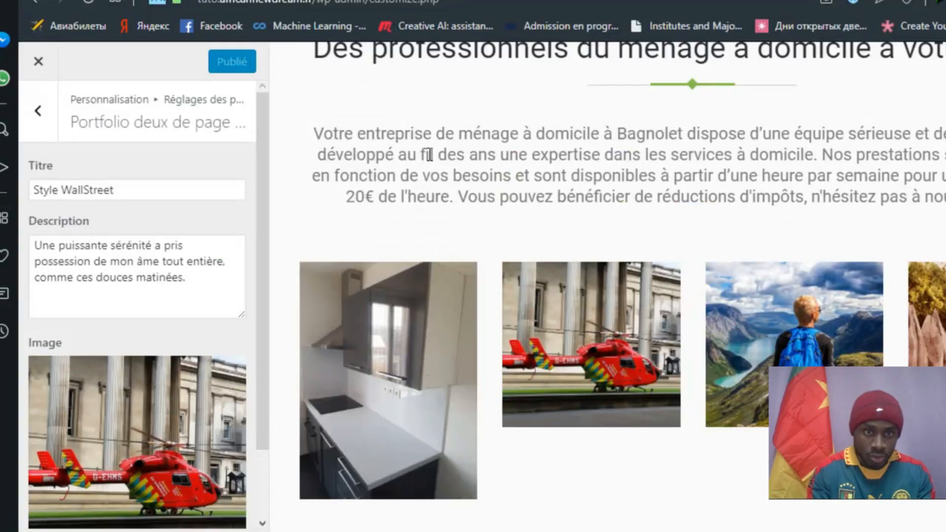
Copy the shelf photo's file name "Dernier travail de montage d'une étagère" from File Explorer and use it as the Portfolio deux title
key(alt+Tab)
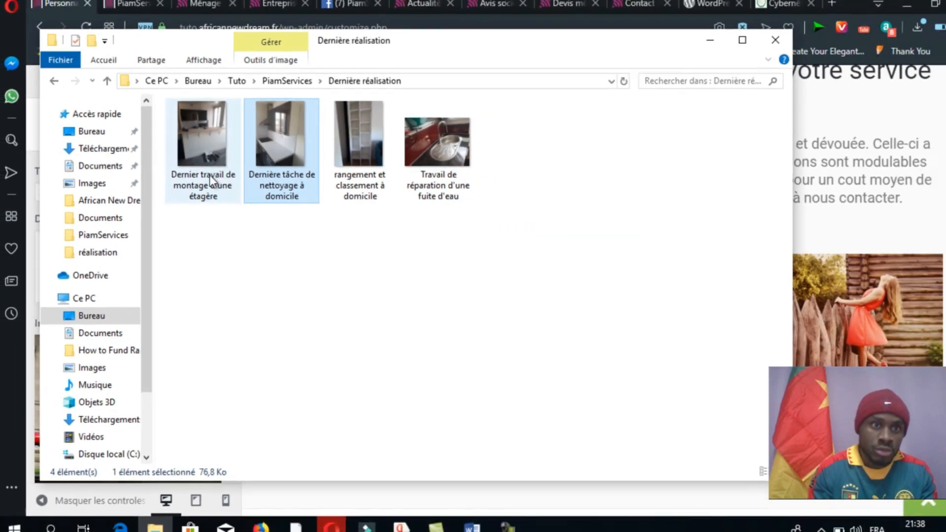
click(231, 177)
click(202, 180)
key(ctrl+c)
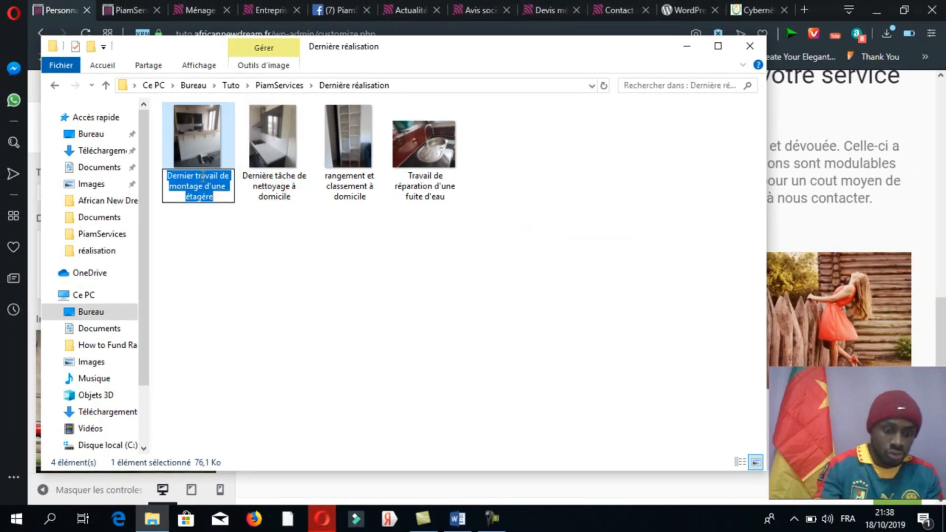
key(alt+Tab)
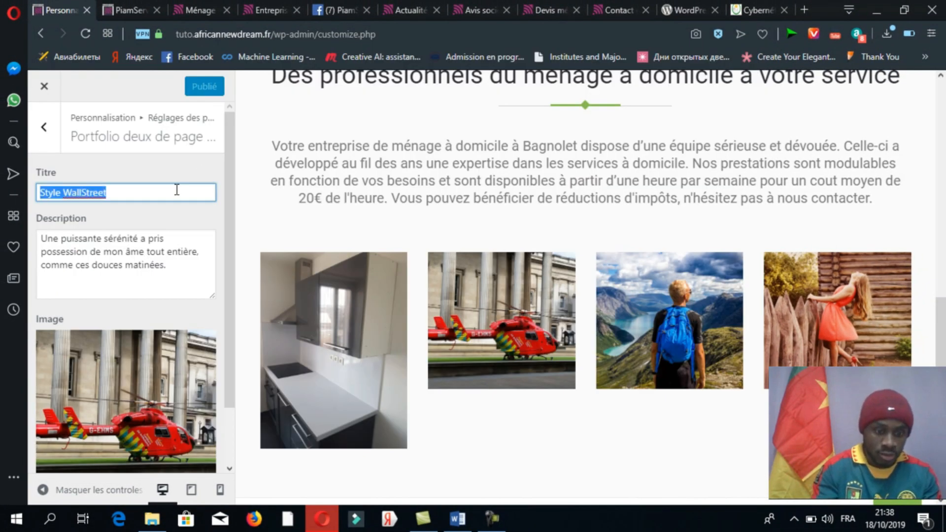
key(ctrl+v)
Switch to the Word document and read through the prepared paragraphs to find the text suited to the Portfolio deux description
click(179, 226)
key(alt+Tab)
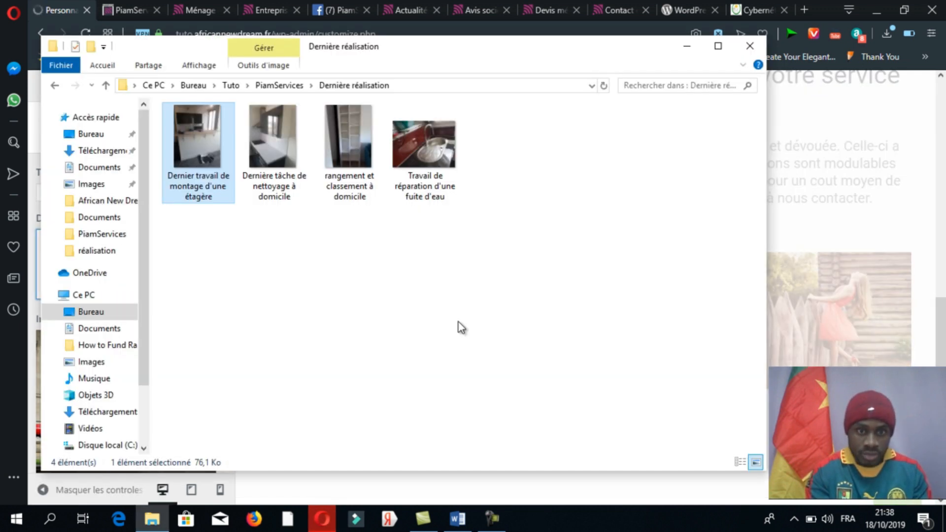
key(alt+Tab)
key(alt+Tab)
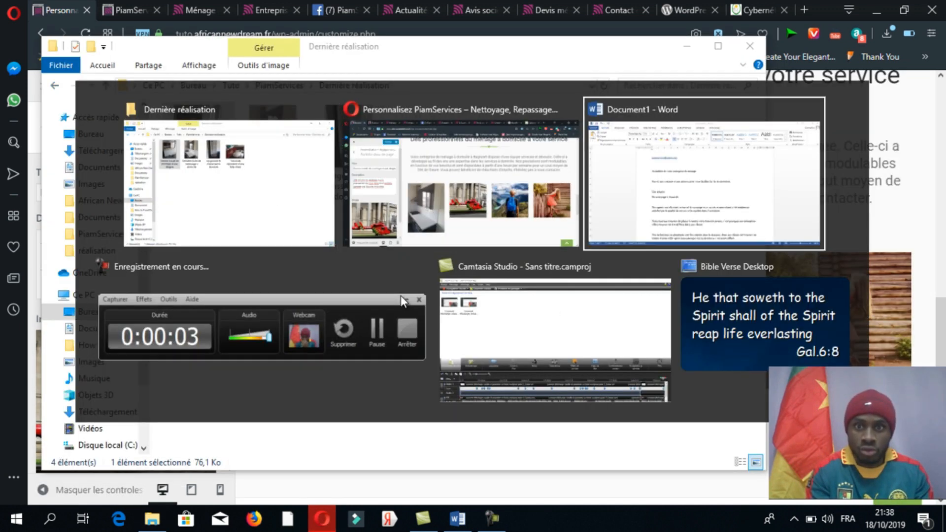
drag(470, 428, 244, 413)
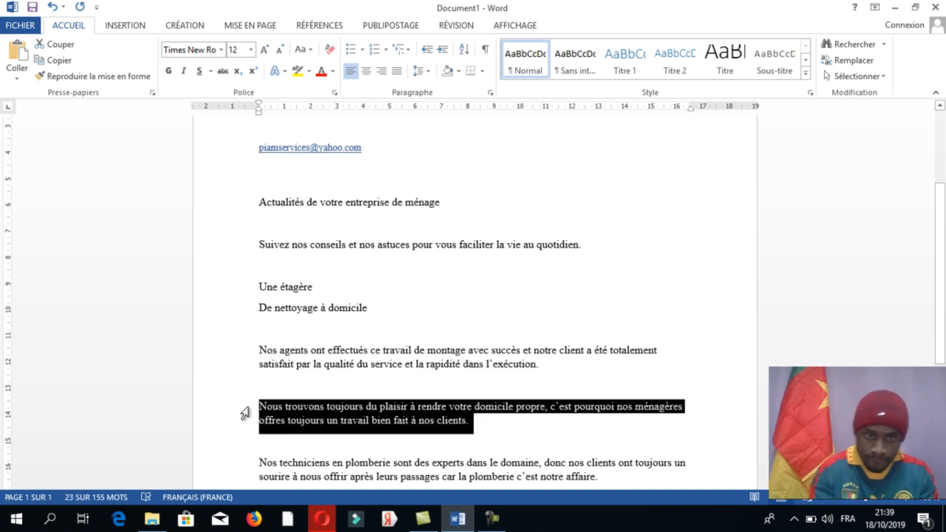
drag(944, 268, 942, 311)
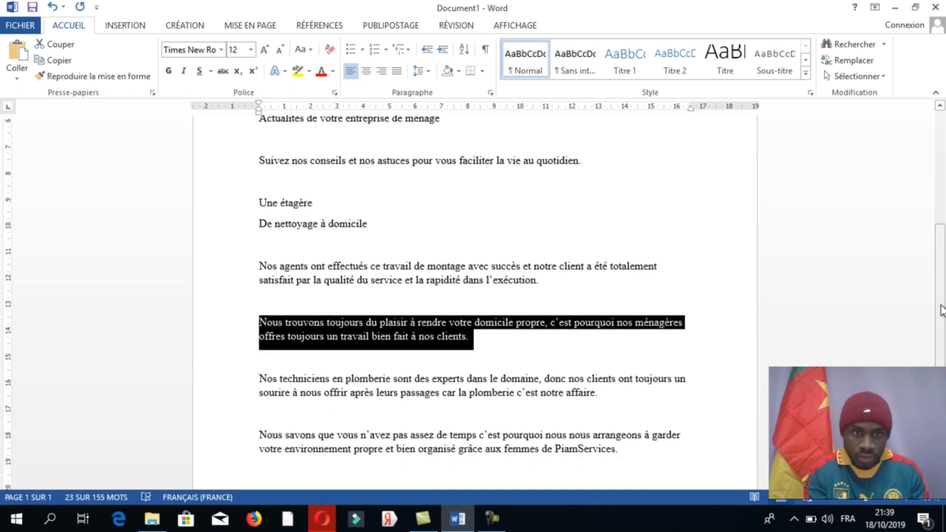
key(alt+Tab)
key(alt+Tab)
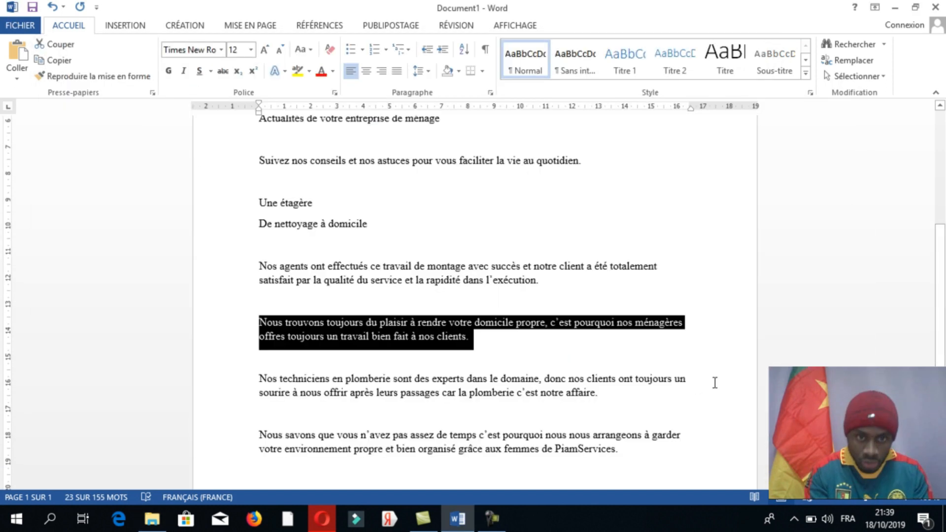
click(603, 395)
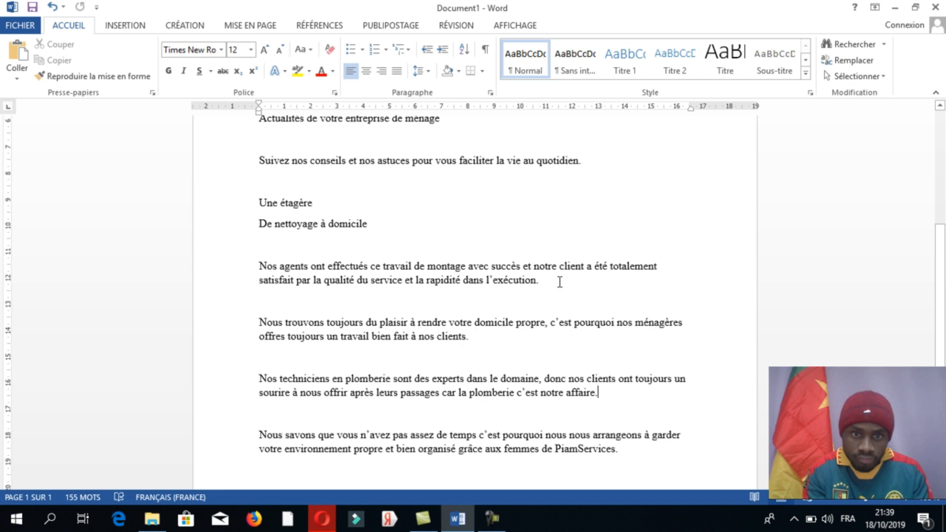
click(495, 525)
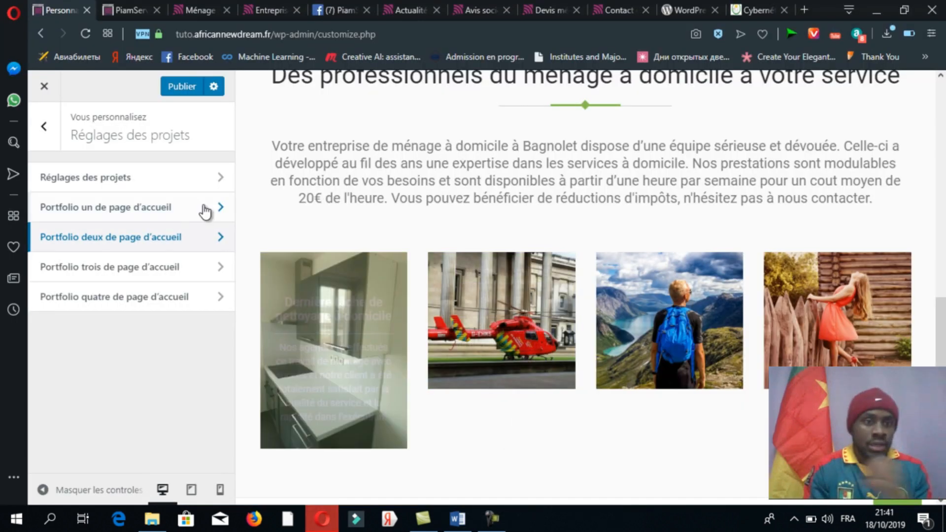
Review the Portfolio un settings, and open the general Réglages des projets section to view the homepage portfolio activation option
click(176, 210)
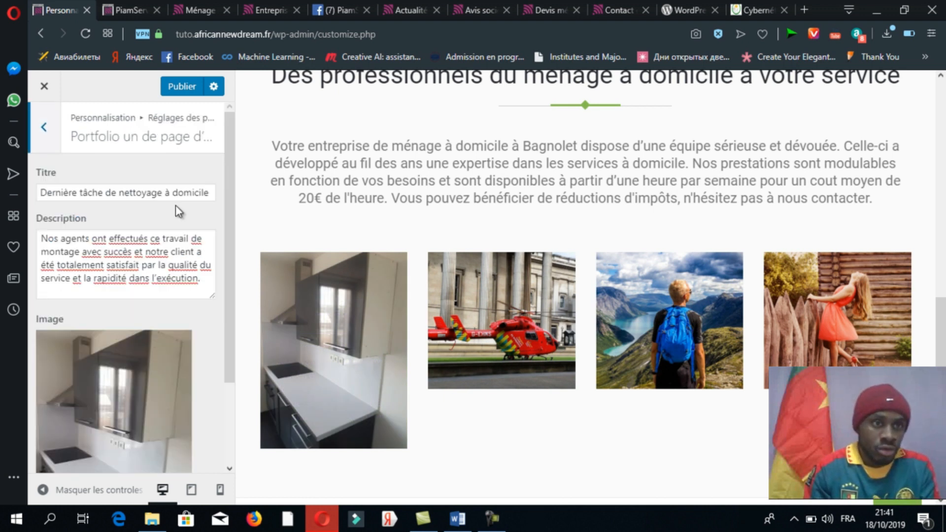
click(55, 134)
click(47, 130)
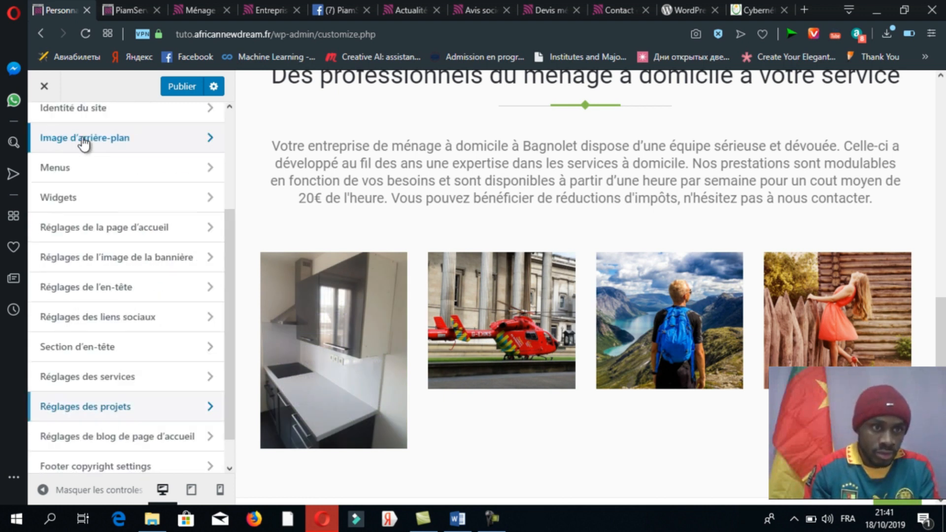
click(159, 413)
click(122, 183)
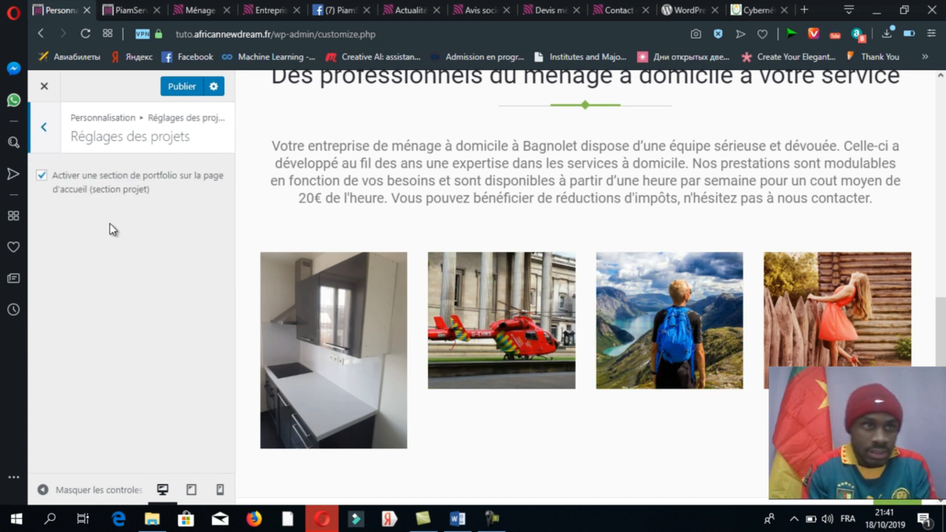
Open Portfolio un de page d'accueil and compare its title, description and image with the homepage preview
click(45, 127)
click(165, 210)
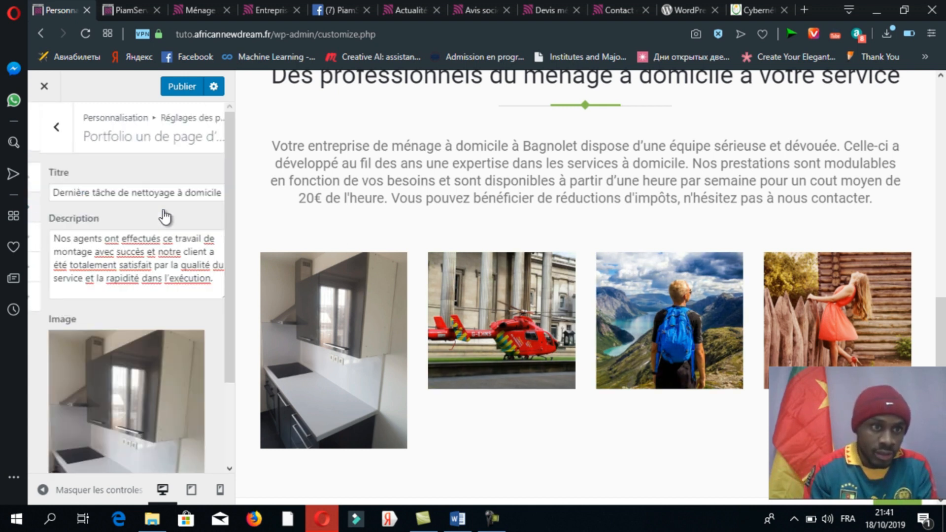
click(130, 192)
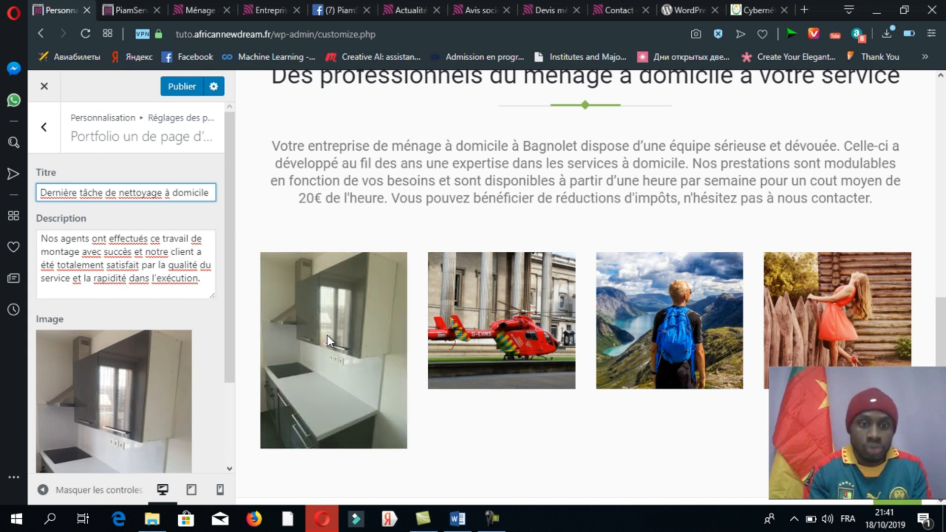
drag(227, 331, 212, 160)
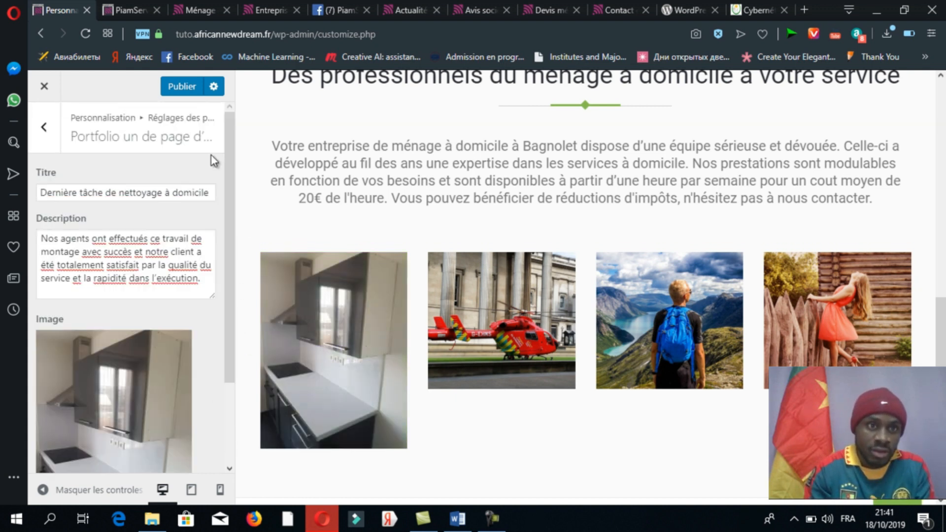
Replace the Portfolio deux title with the heading "Dernier travail de montage d'une étagère" copied from the Word document
click(44, 127)
click(132, 241)
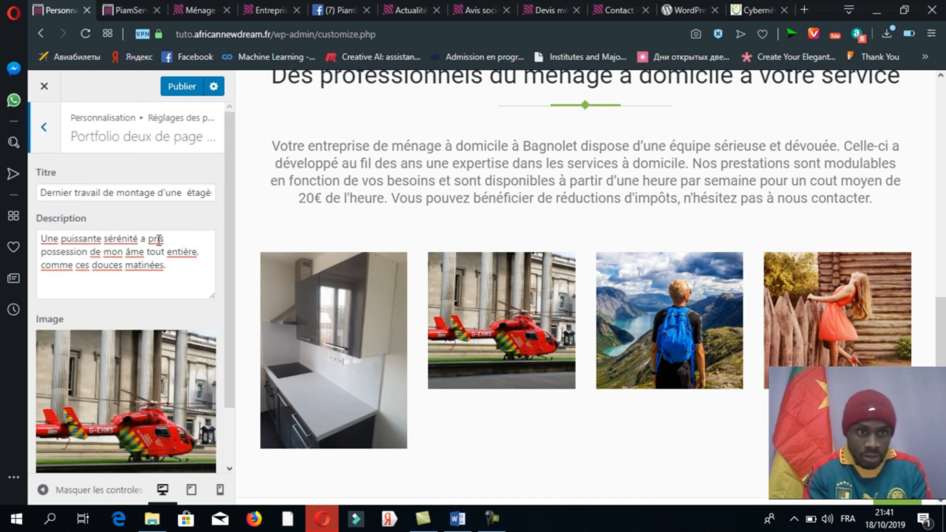
click(125, 194)
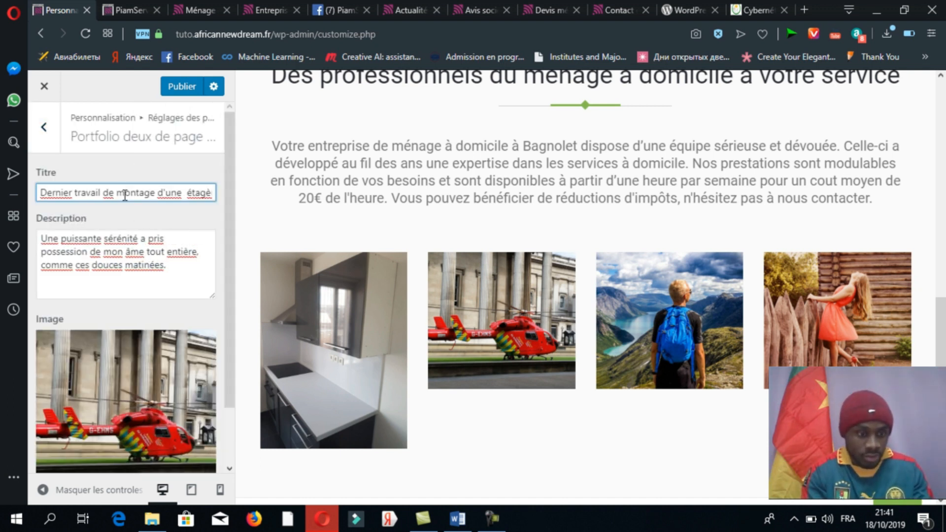
key(F9)
key(alt+Tab)
key(Tab)
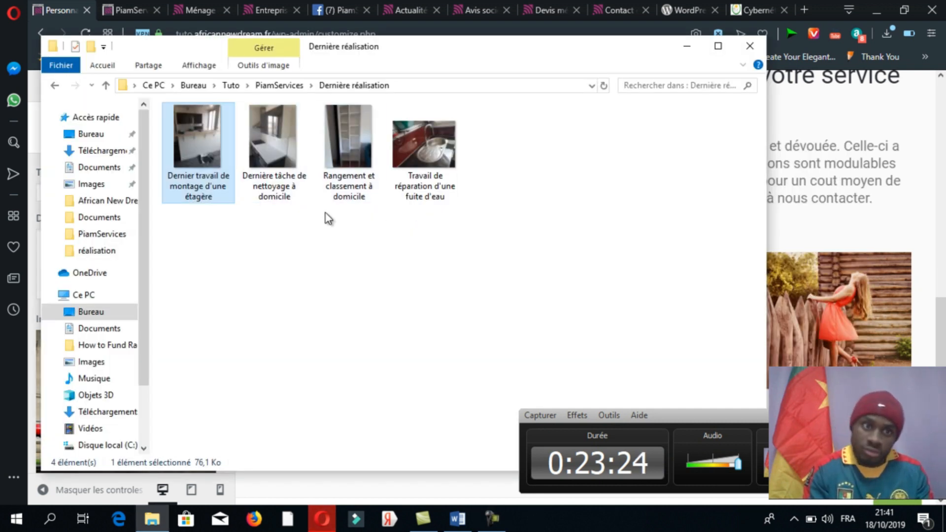
key(alt+Tab)
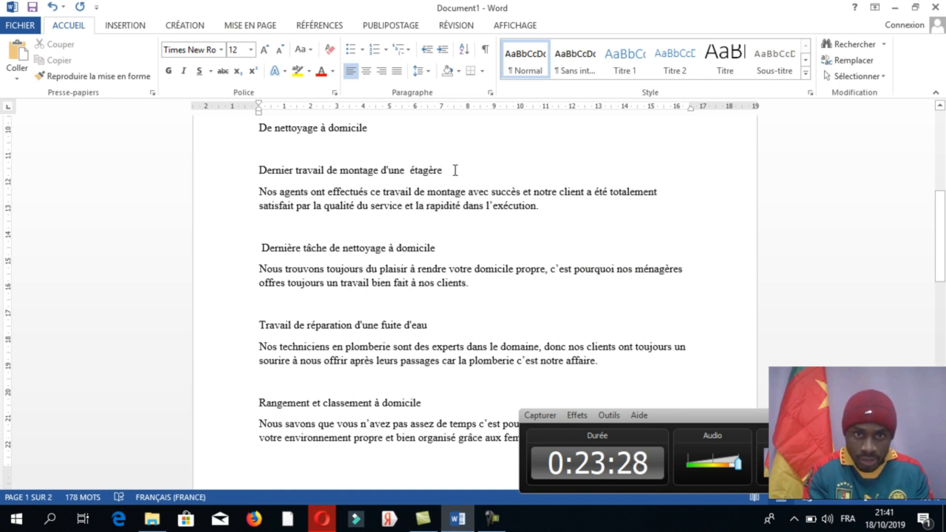
click(249, 169)
key(ctrl+c)
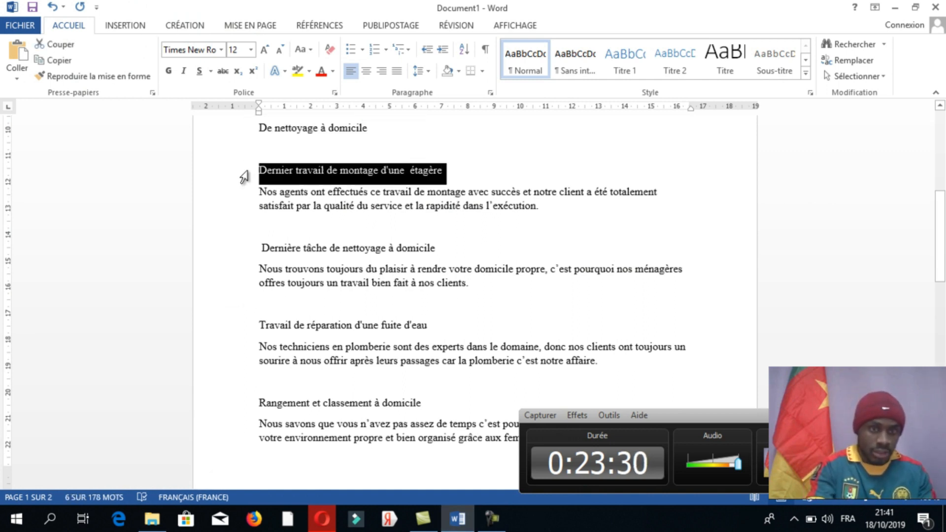
key(alt+Tab)
click(321, 518)
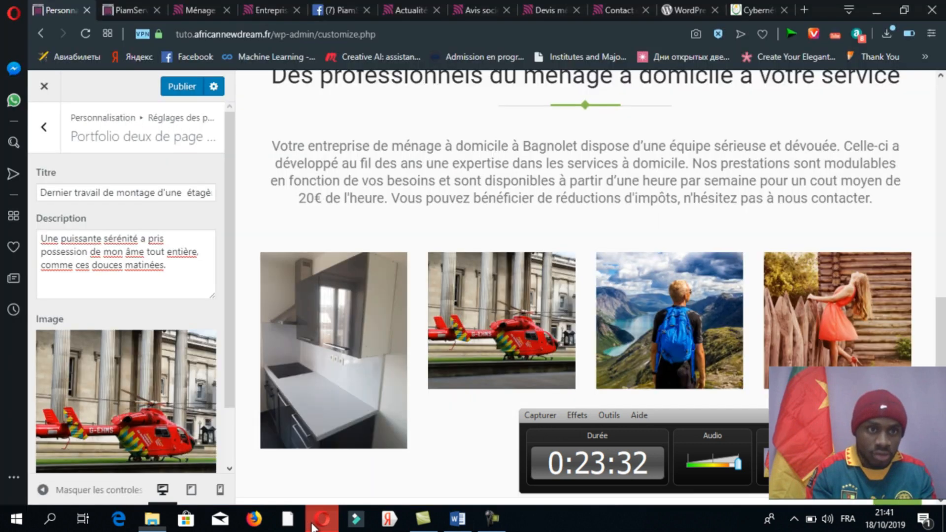
key(ctrl+a)
key(ctrl+v)
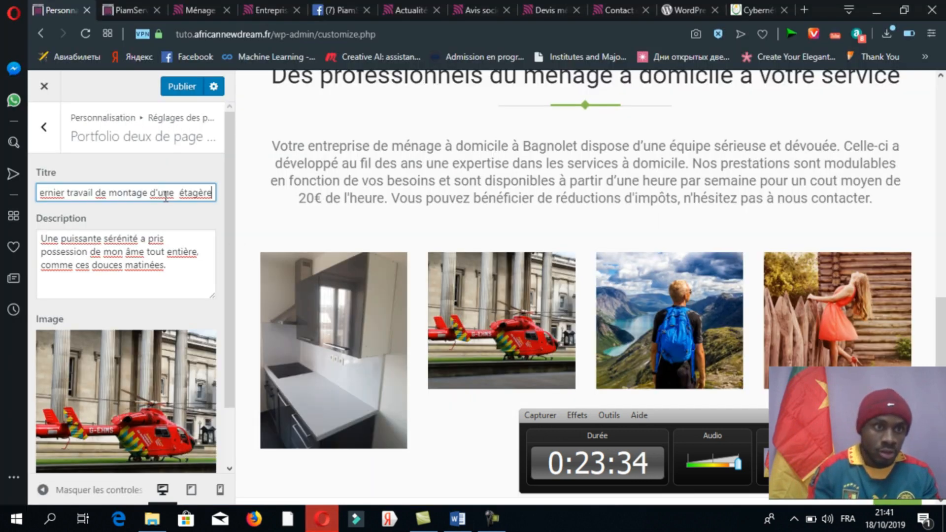
Replace the Portfolio deux description with the Word paragraph beginning "Nos agents ont effectués ce travail de montage avec succès"
click(169, 257)
key(alt+Tab)
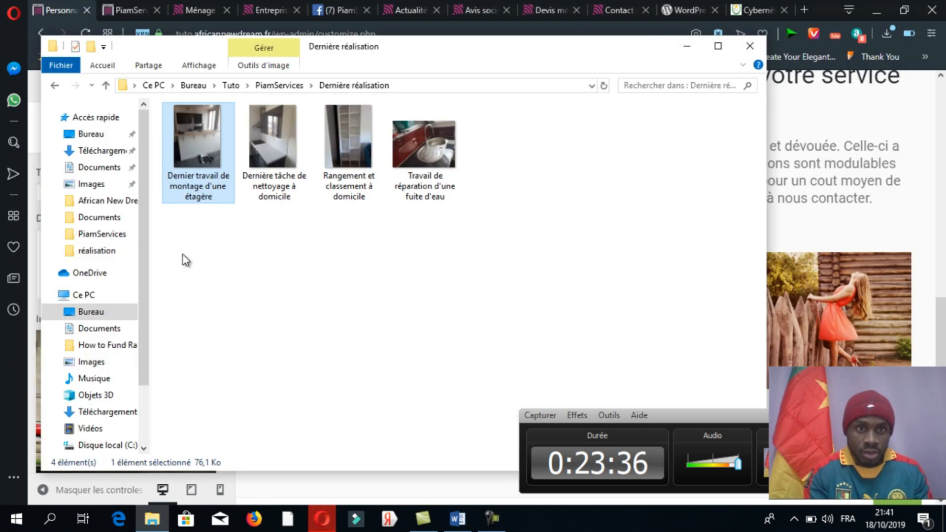
key(alt+Tab)
click(458, 518)
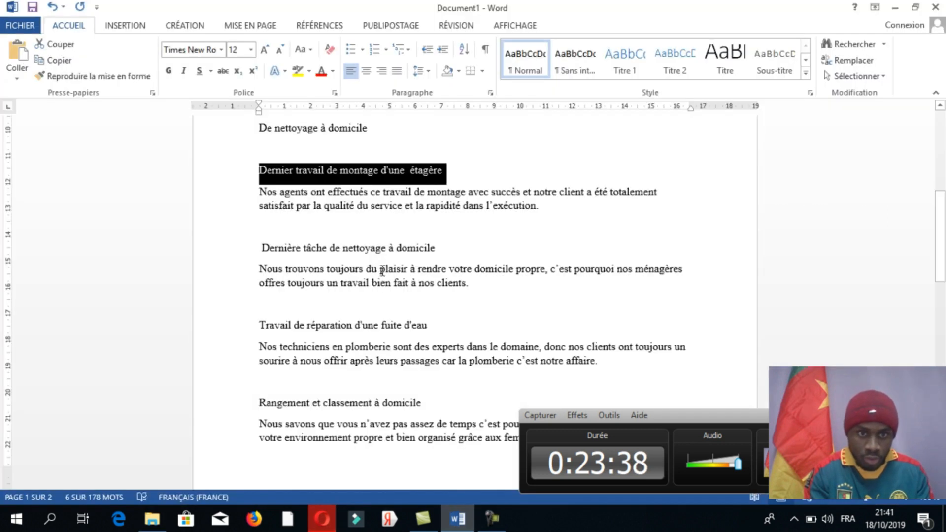
drag(539, 205, 282, 192)
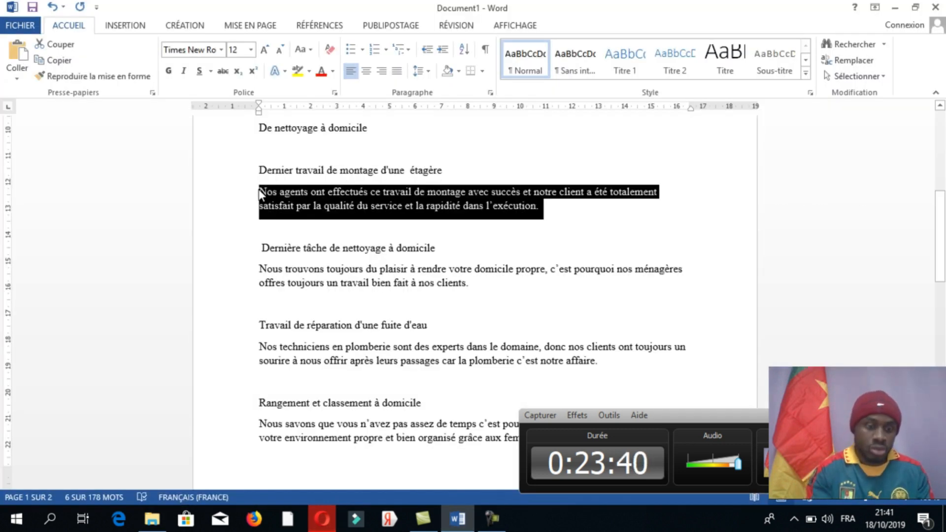
key(alt+Tab)
key(ctrl+a)
text(Nos agents ont effectués ce travail de montage avec succès et notre client a été totalement satisfait par la qualité du service et la rapidité dans l’exécution.)
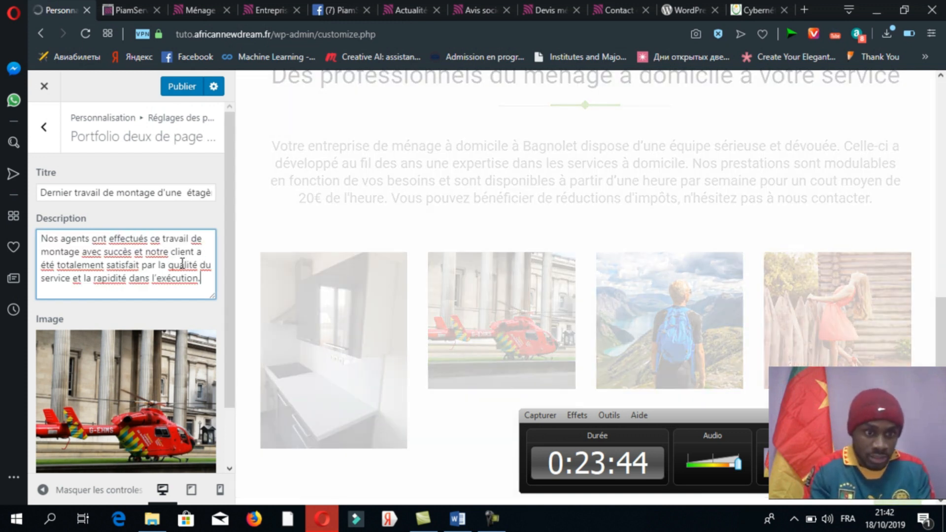
Set the Portfolio deux image to Dernier-travail-de-montage-dune-étagère.jpg from the media library and publish the changes
click(138, 383)
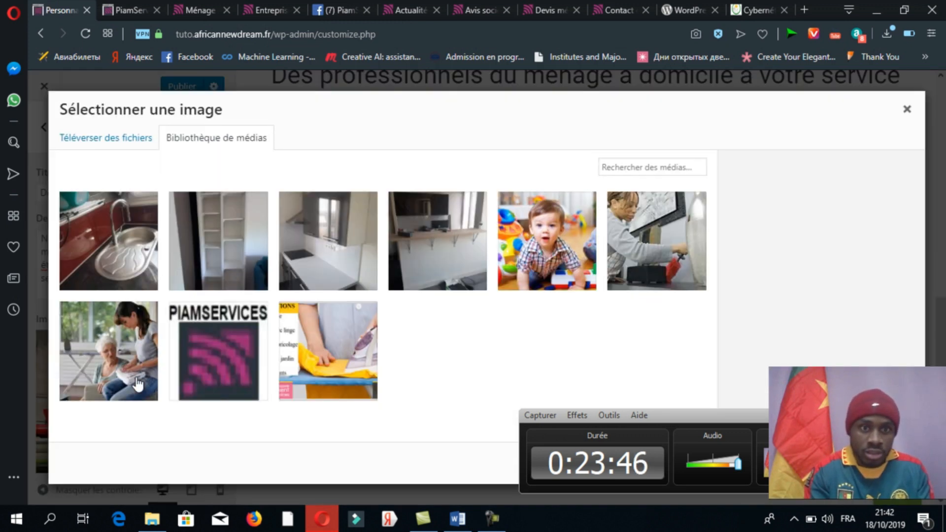
click(468, 255)
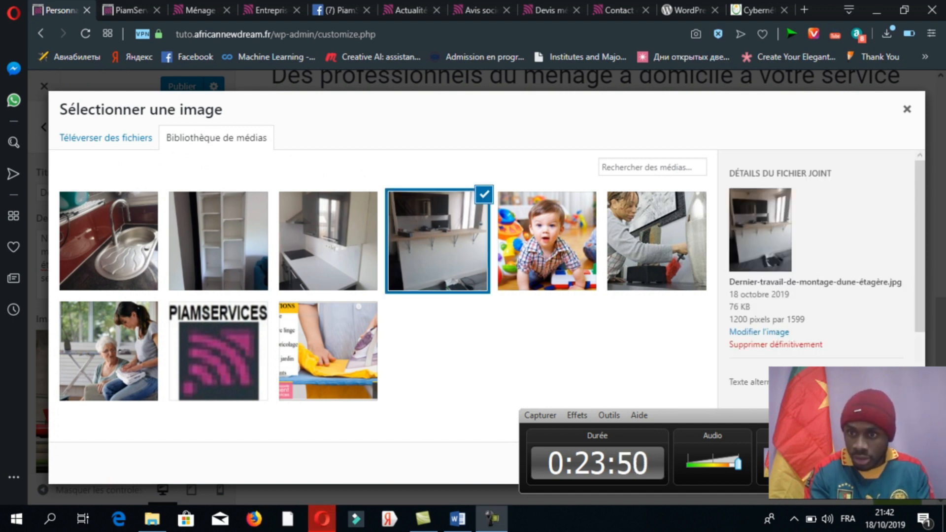
click(877, 463)
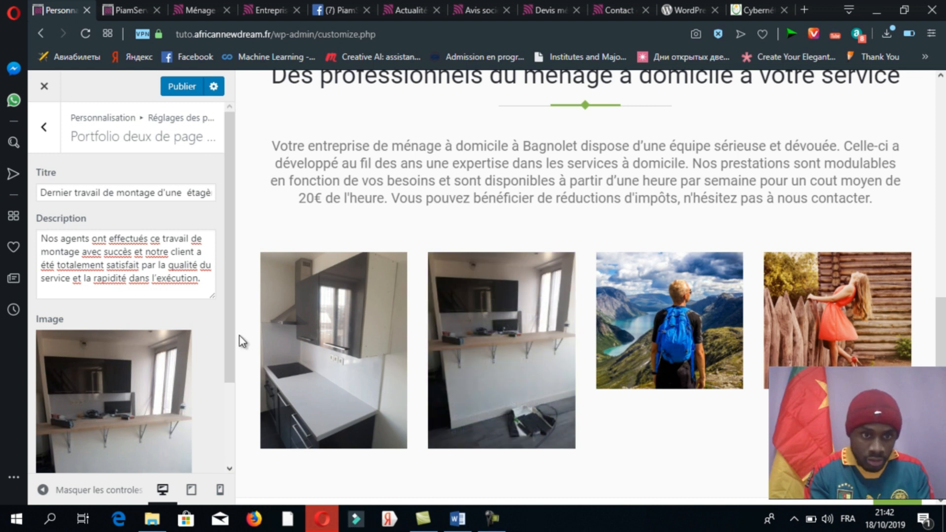
drag(226, 345, 229, 383)
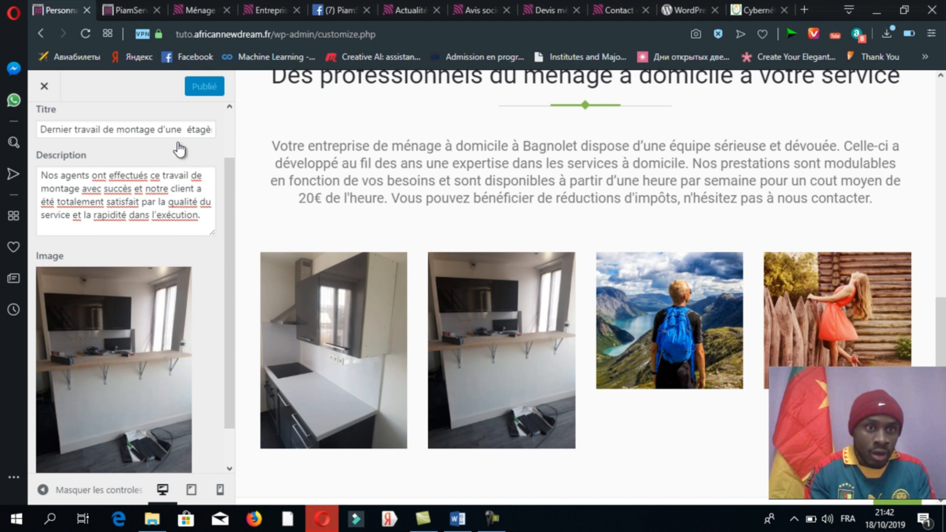
scroll(232, 202, up, 3)
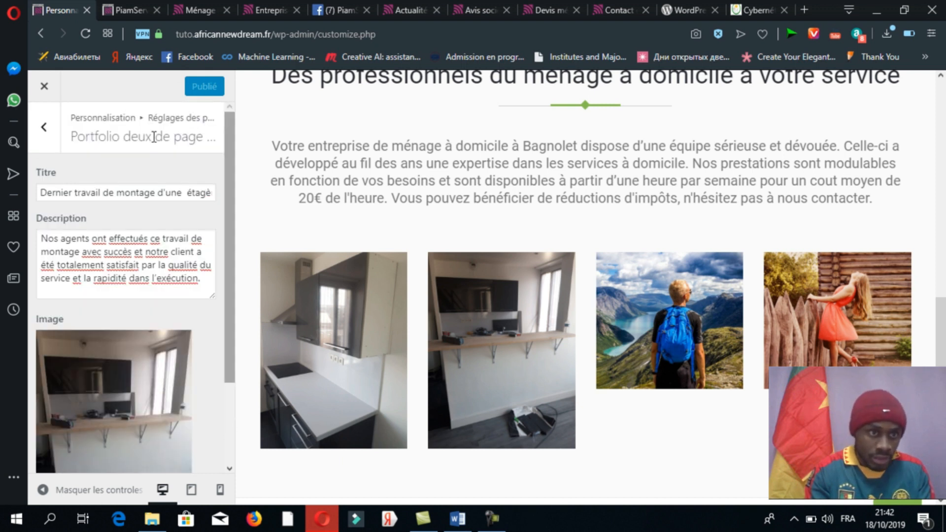
Open Portfolio trois de page d'accueil and replace its title with the Word heading "Travail de réparation d'une fuite d'eau"
click(46, 131)
click(154, 269)
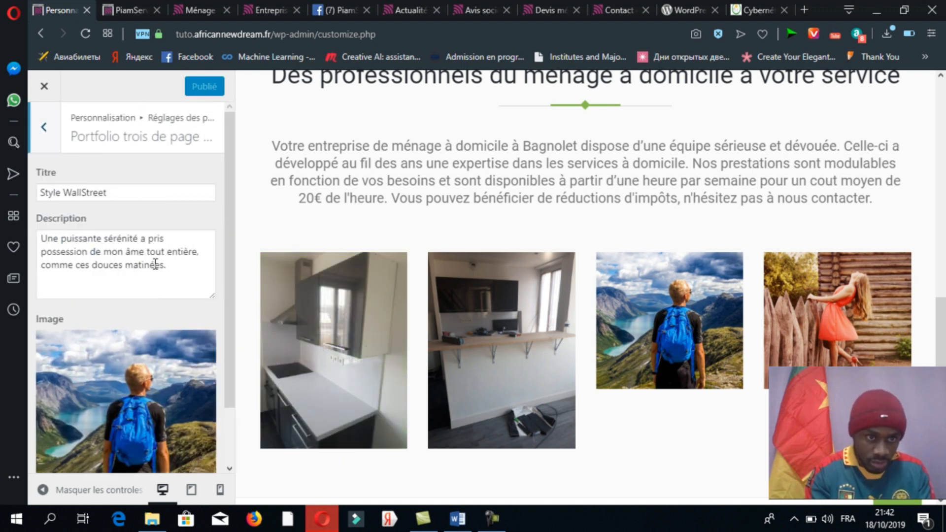
click(162, 250)
key(F9)
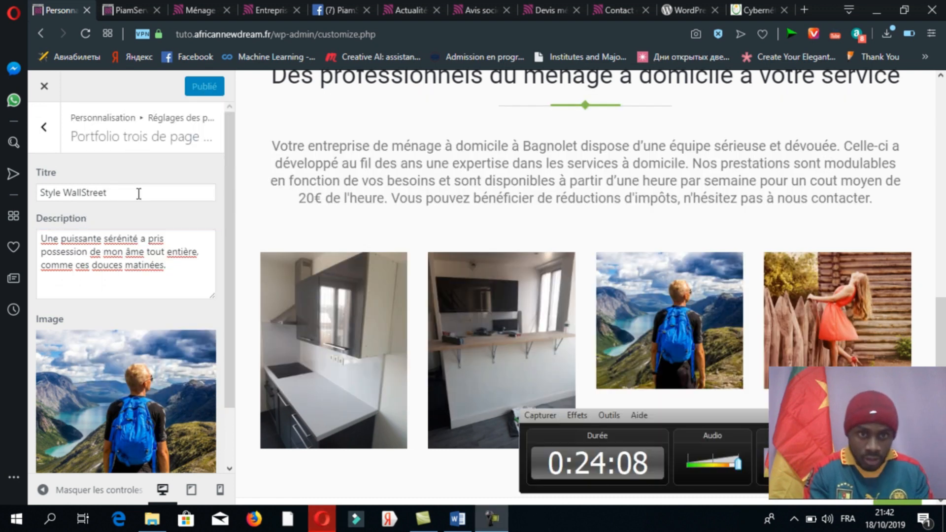
key(alt+Tab)
key(Tab)
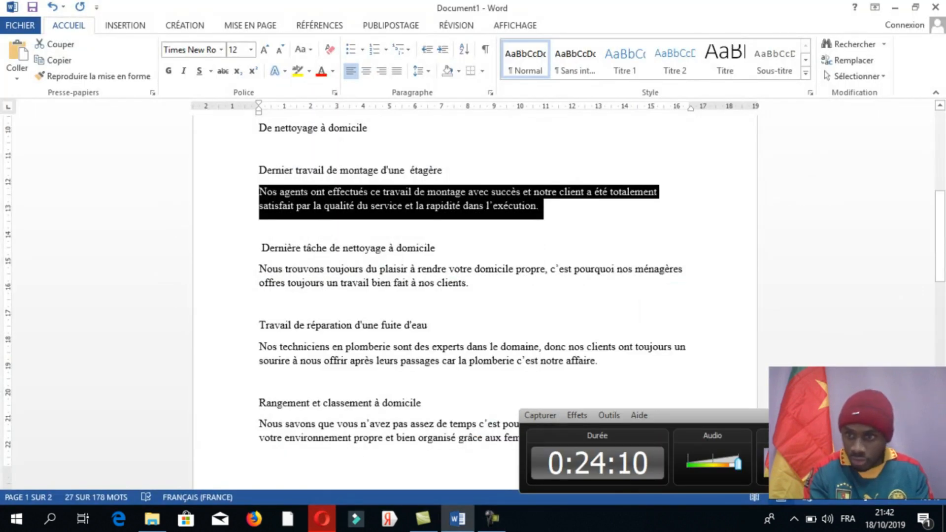
click(910, 415)
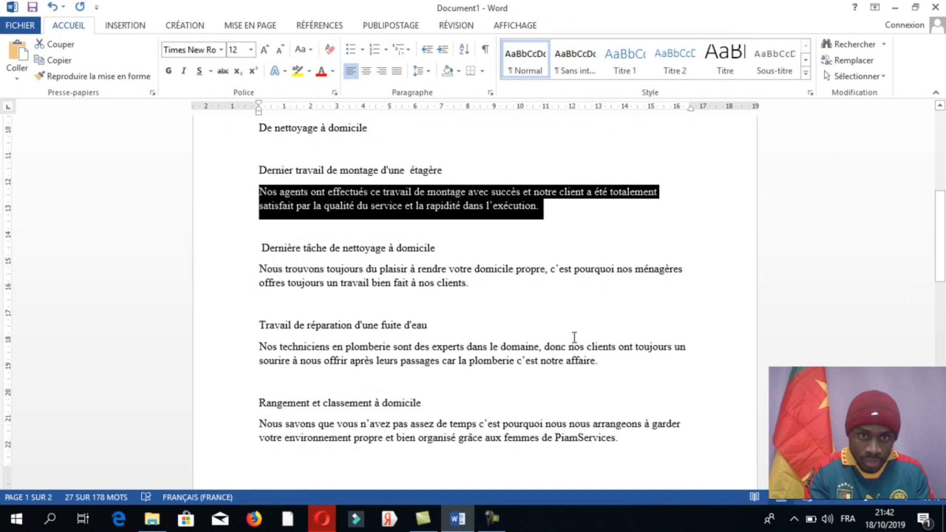
drag(434, 326, 263, 328)
key(ctrl+c)
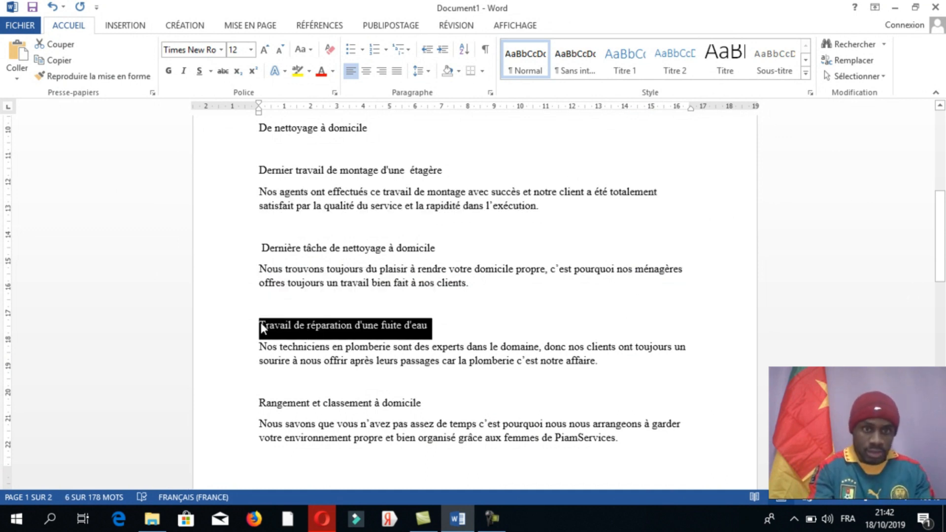
key(F9)
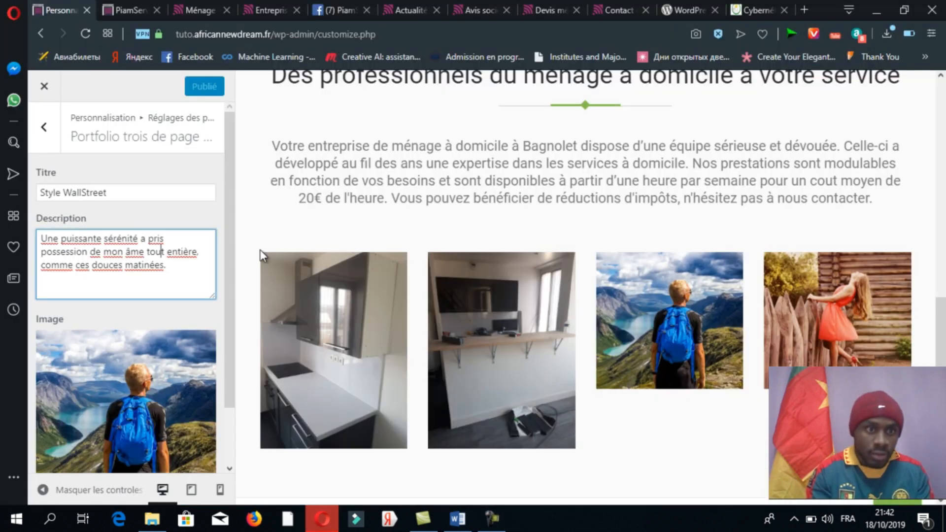
click(124, 195)
key(ctrl+a)
key(ctrl+v)
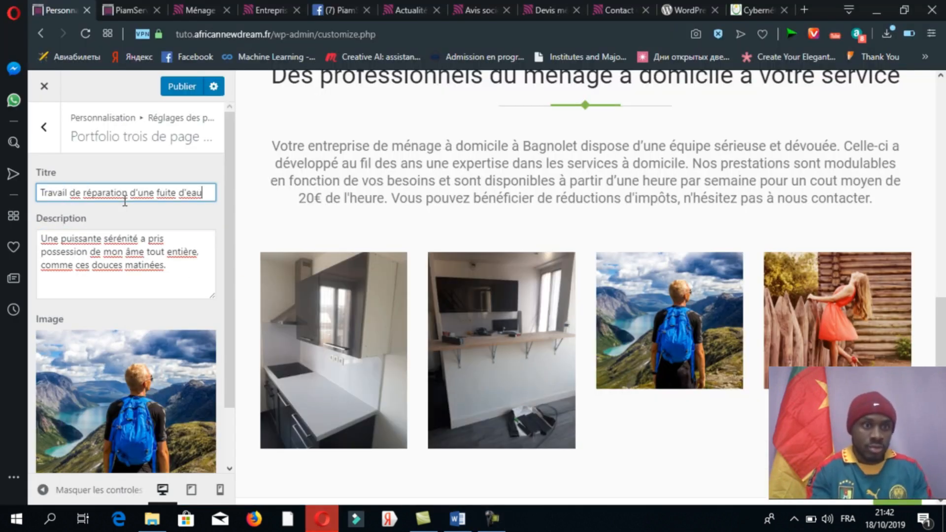
Replace the Portfolio trois description with the Word paragraph beginning "Nos techniciens en plomberie sont des experts dans le domaine"
click(149, 258)
key(ctrl+a)
key(BackSpace)
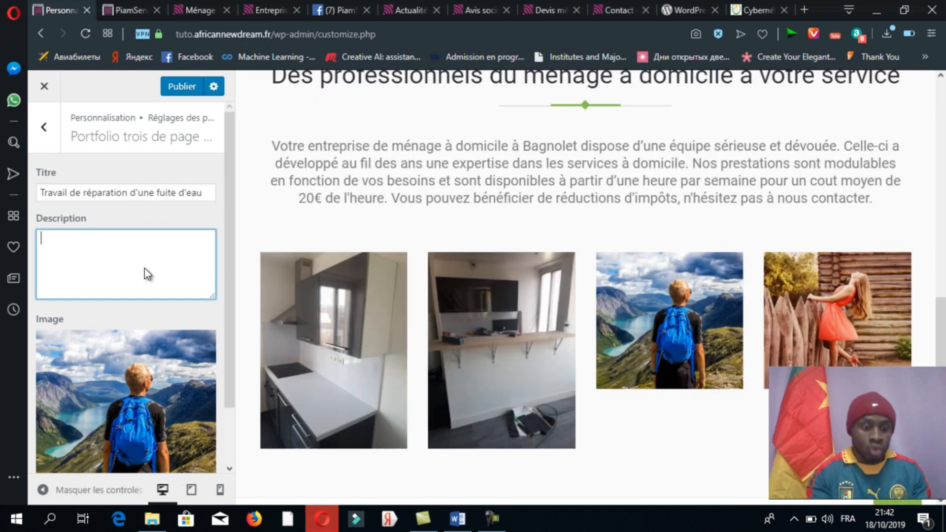
click(457, 518)
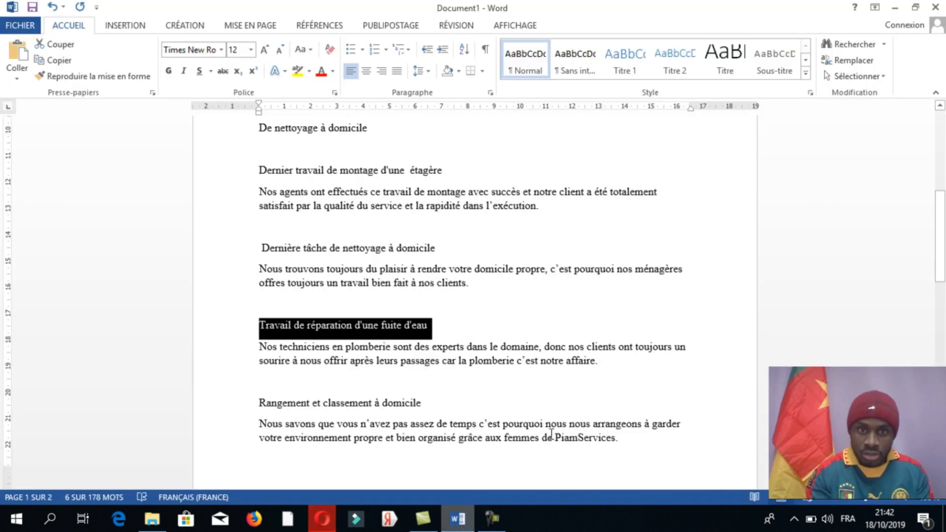
drag(608, 364, 274, 341)
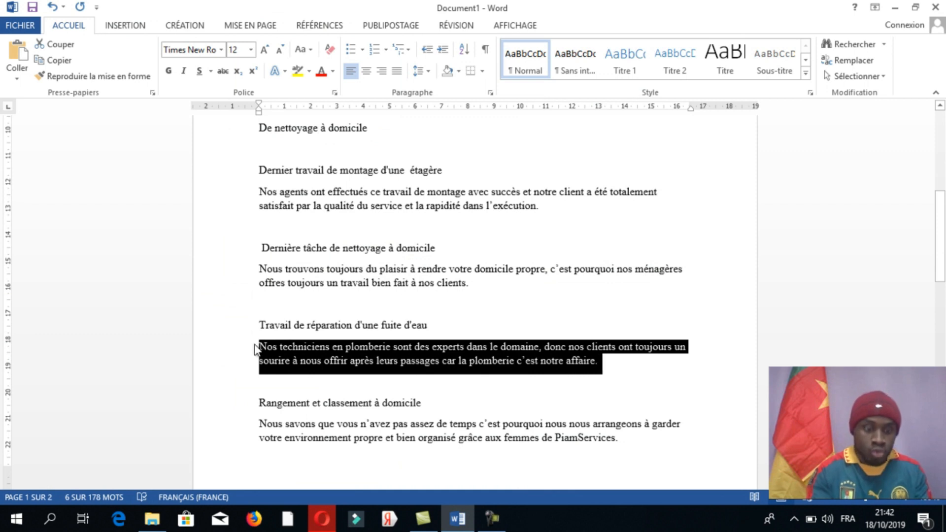
click(322, 518)
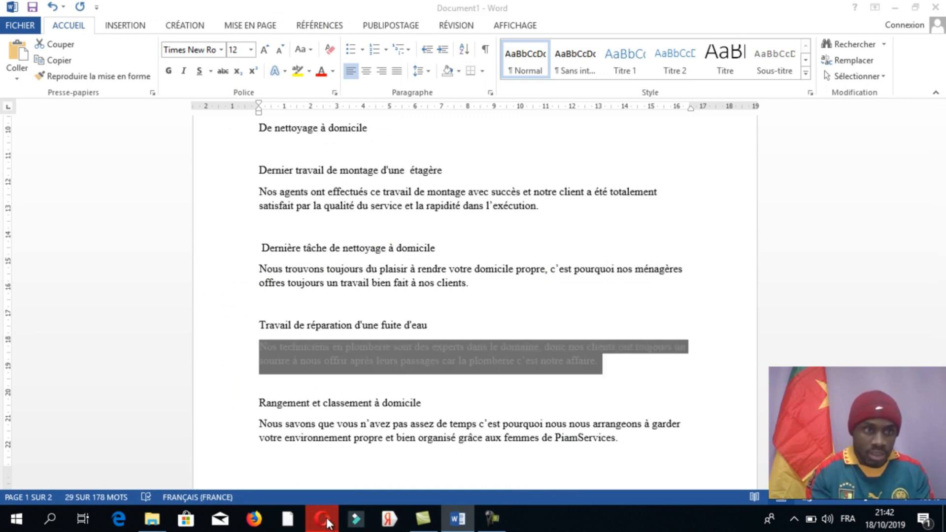
text(Nos techniciens en plomberie sont des experts dans le domaine, donc nos clients ont toujours un sourire à nous offrir après leurs passages car la plomberie c'est notre affaire.)
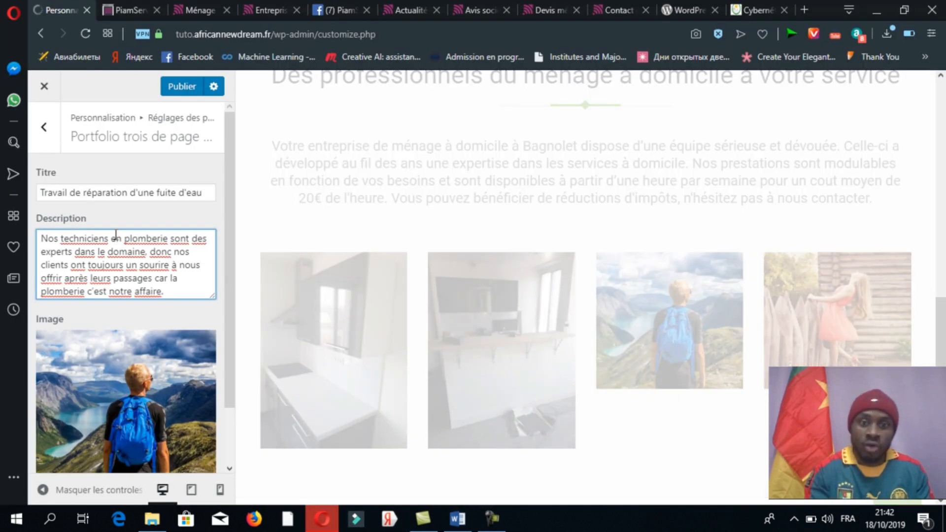
Replace the Portfolio trois image with the kitchen sink photo from the media library
click(176, 402)
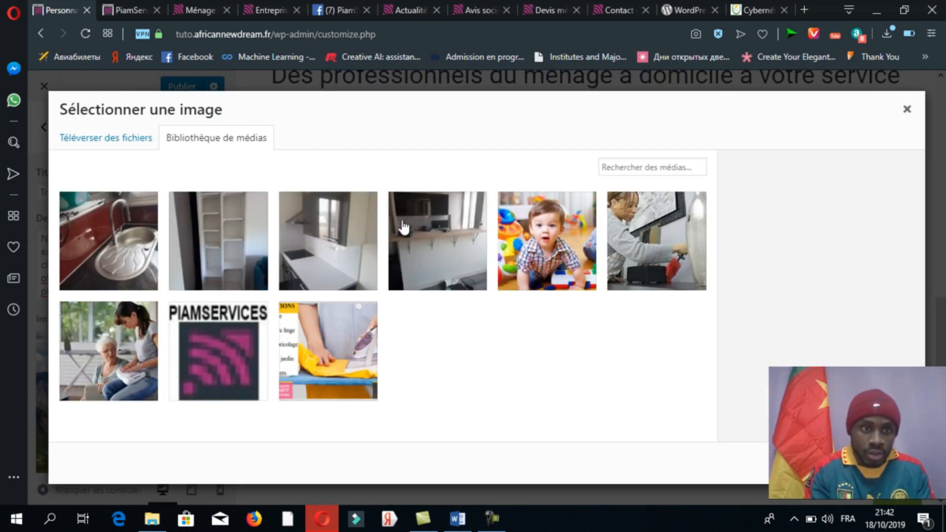
click(114, 242)
click(876, 463)
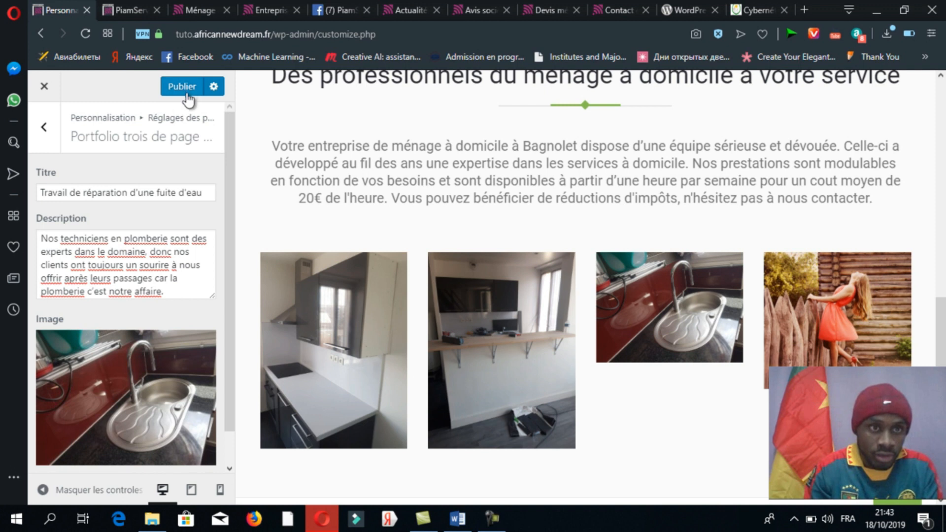
Open Portfolio quatre de page d'accueil and replace its title with the Word heading "Rangement et classement à domicile"
click(49, 138)
click(175, 299)
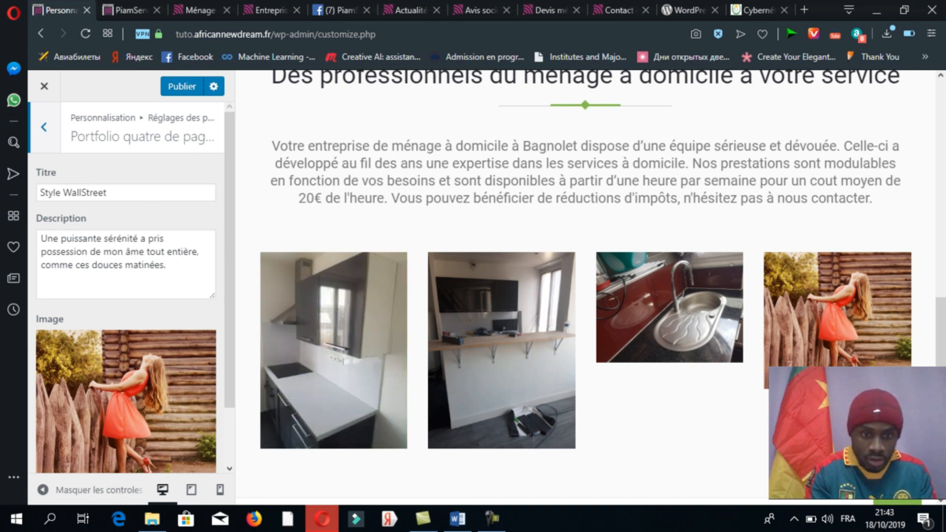
key(alt+Tab)
drag(421, 402, 238, 411)
key(ctrl+c)
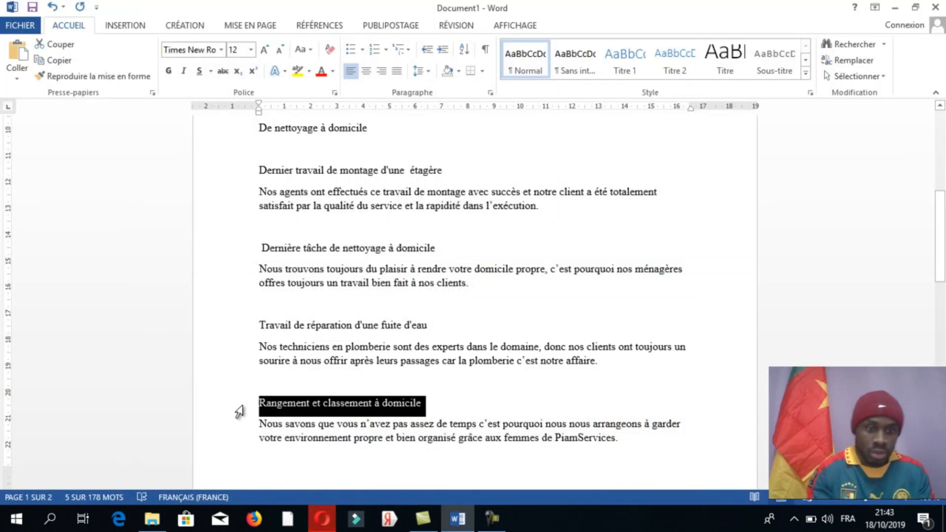
key(alt+Tab)
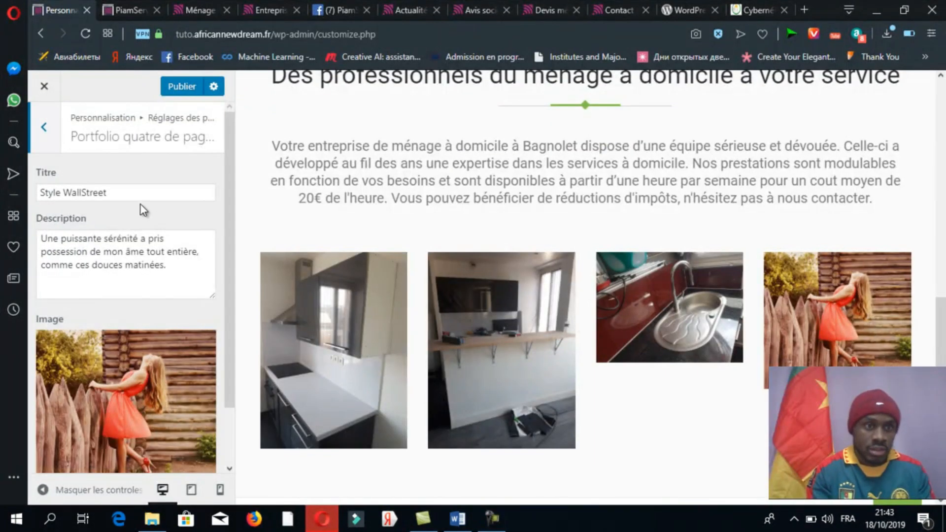
click(127, 194)
key(ctrl+a)
key(BackSpace)
key(ctrl+v)
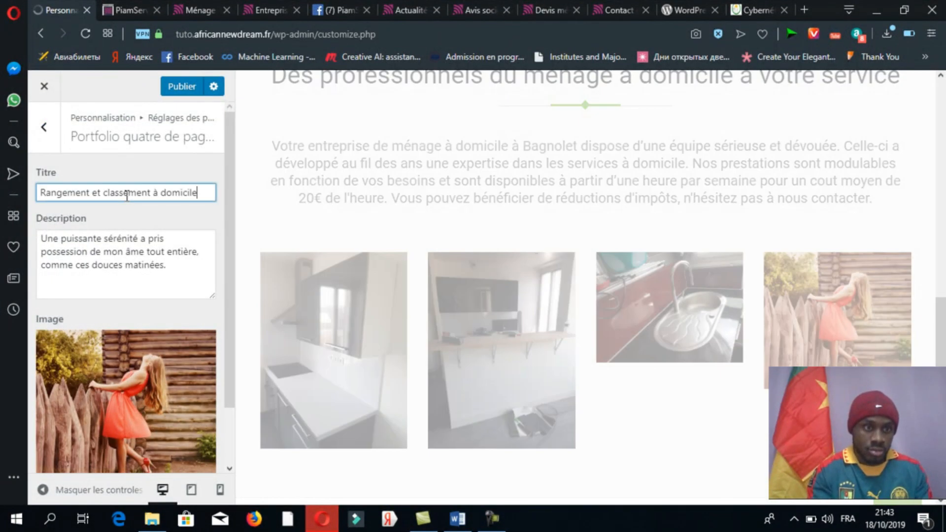
Replace the Portfolio quatre description with the Word paragraph beginning "Nous savons que vous n'avez pas assez de temps"
drag(126, 252, 123, 265)
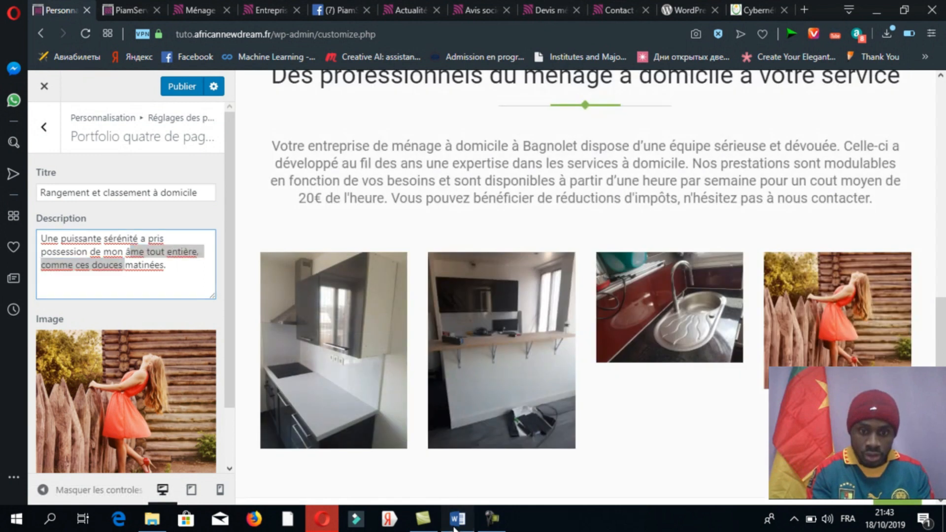
click(454, 528)
drag(631, 443, 261, 425)
key(ctrl+c)
click(322, 518)
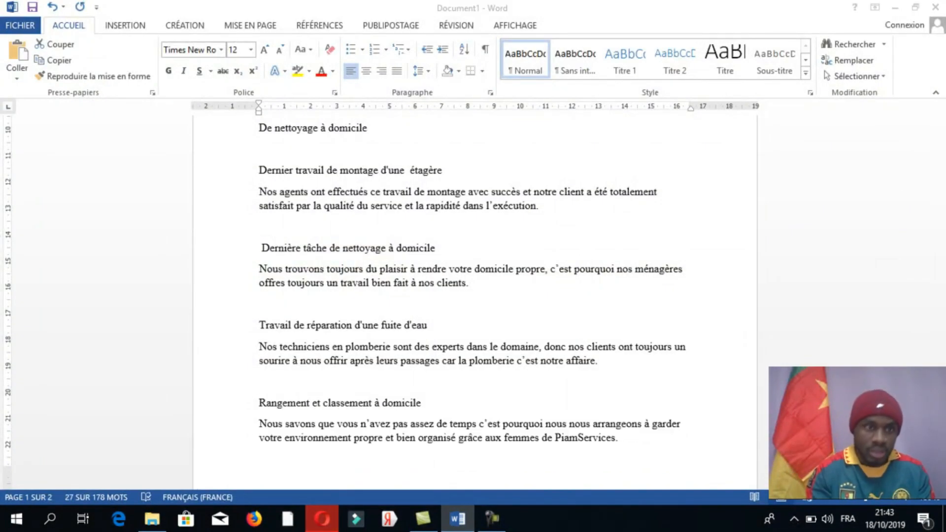
click(176, 270)
key(ctrl+a)
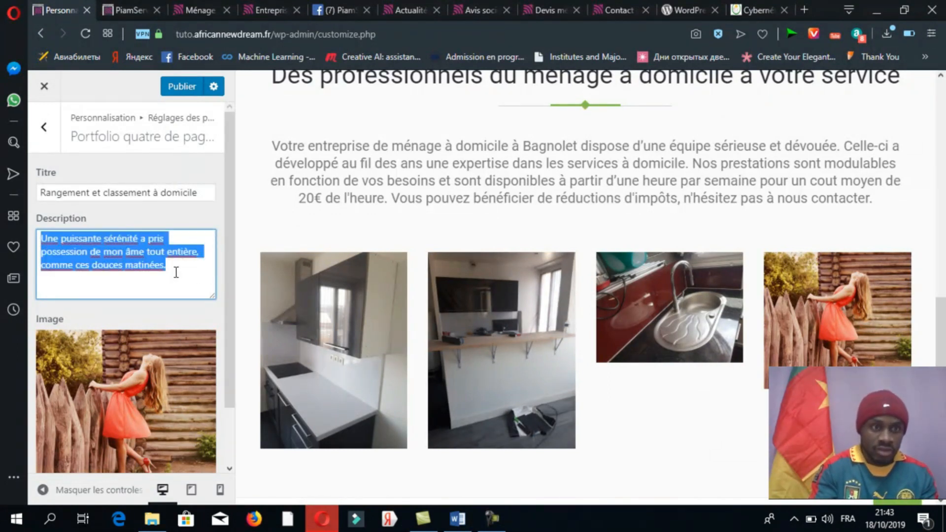
key(ctrl+v)
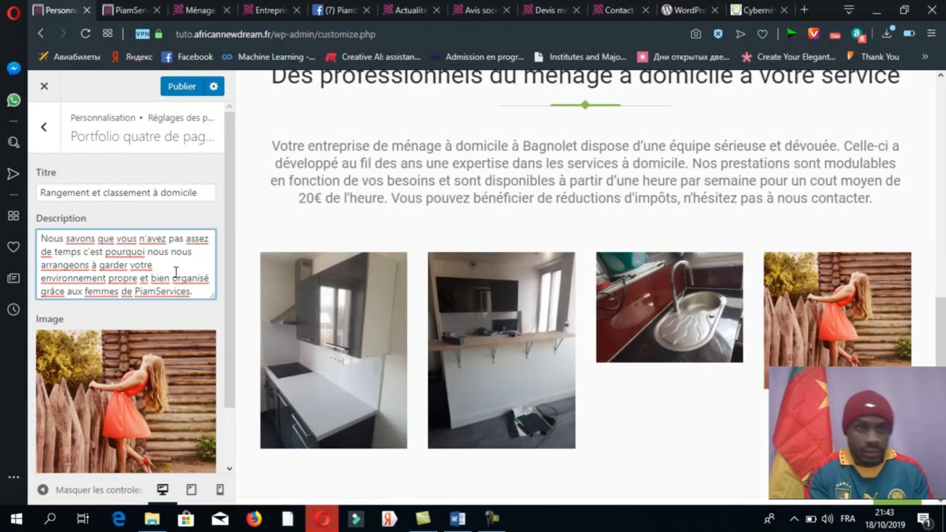
Replace the Portfolio quatre image with rangement-et-classement-à-domicile.jpg from the media library
click(160, 374)
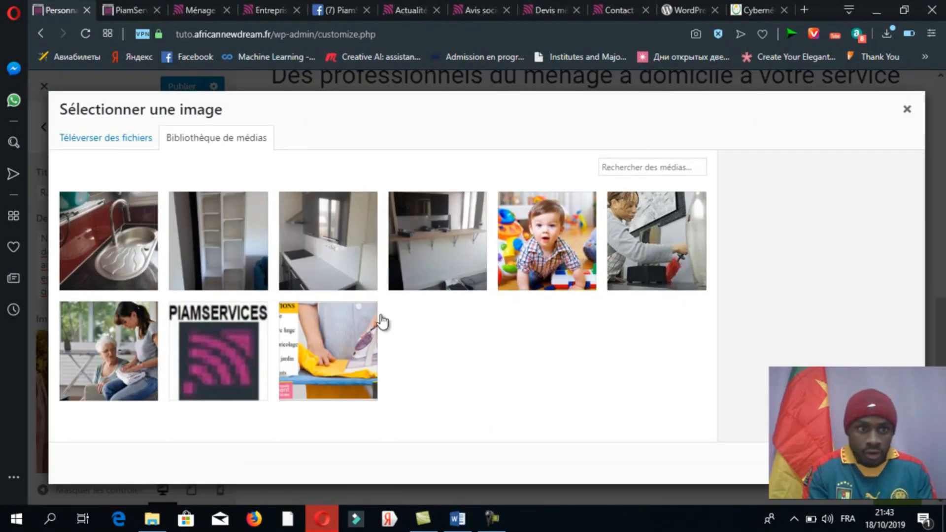
click(273, 263)
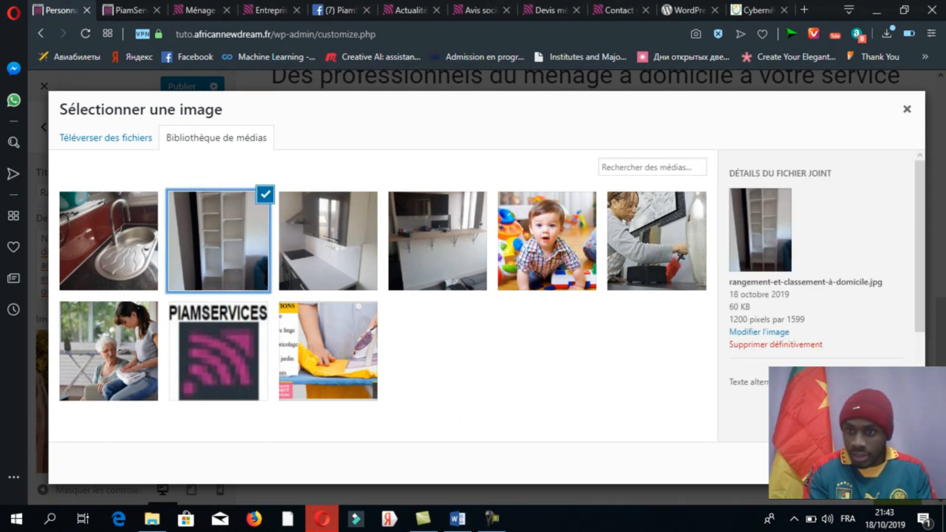
click(875, 463)
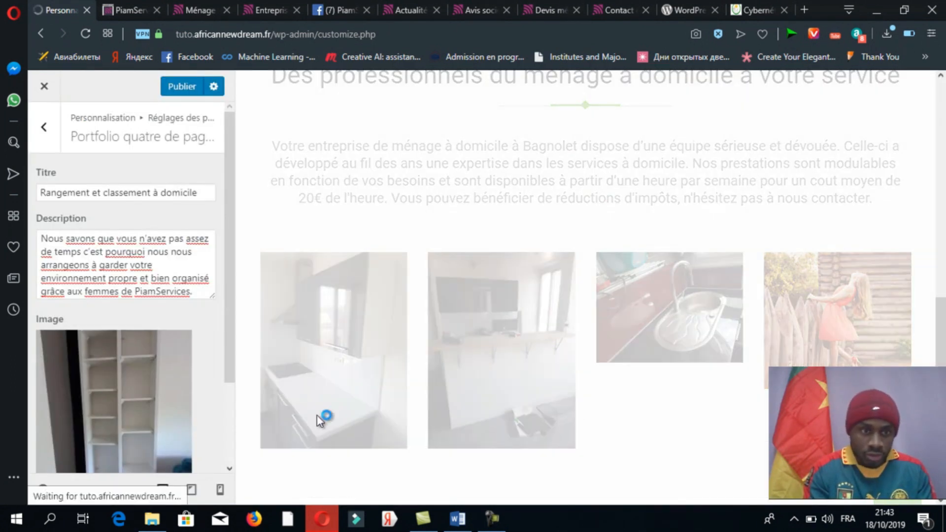
drag(226, 378, 236, 424)
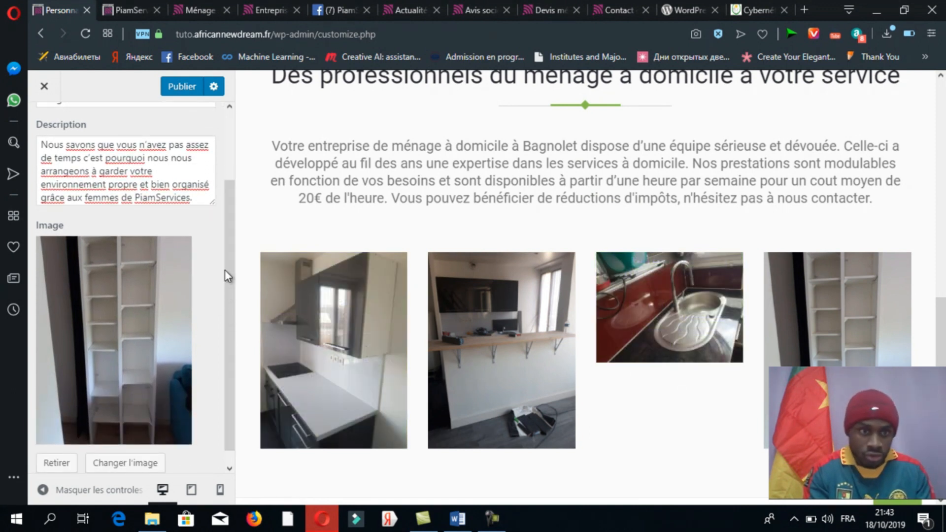
scroll(228, 262, up, 2)
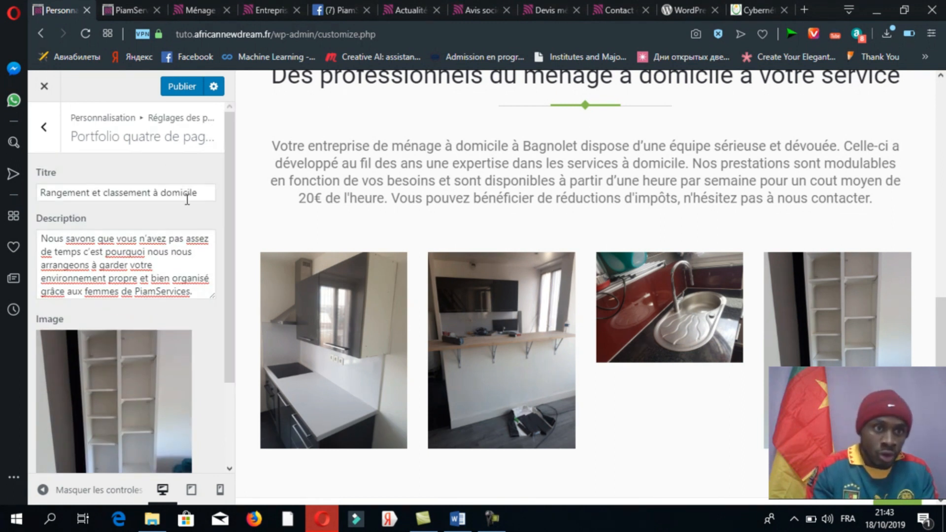
Replace the Portfolio trois image with the photo of the kitchen cabinet and white worktop, and publish the changes
click(44, 127)
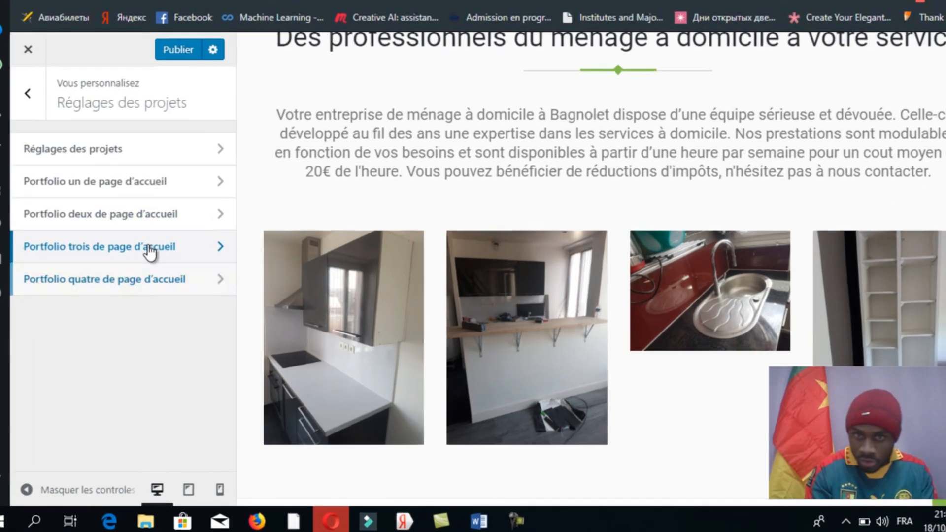
click(150, 251)
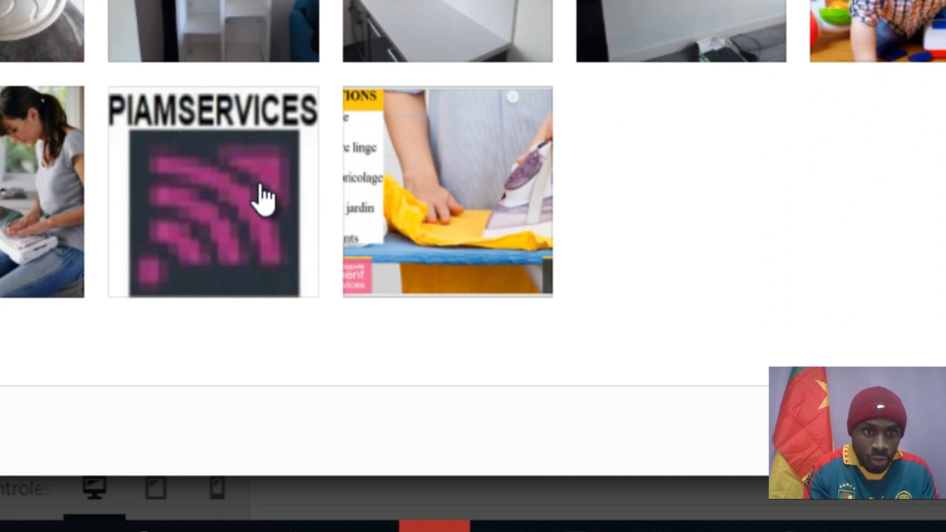
click(504, 178)
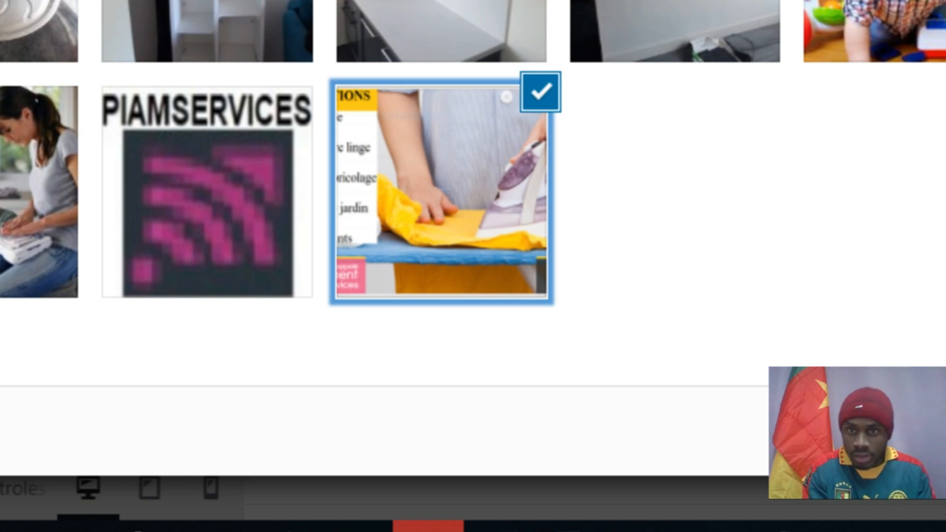
click(696, 5)
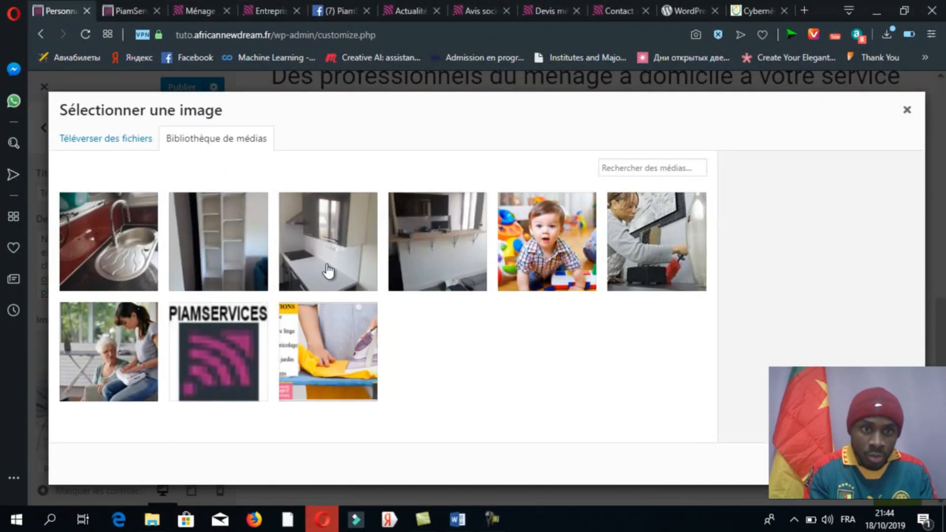
click(328, 270)
click(750, 416)
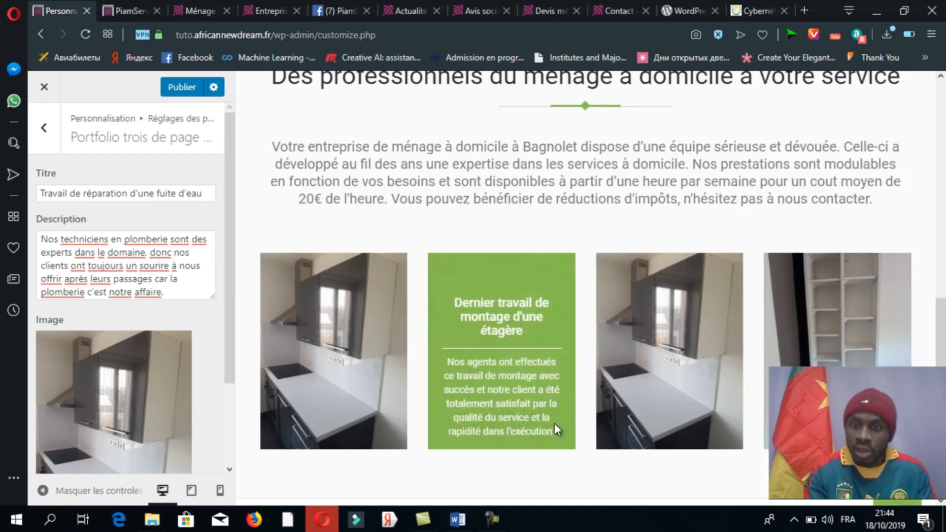
click(181, 97)
Reload the live PiamServices homepage and review its portfolio section and the content around it
drag(231, 173, 149, 11)
click(132, 20)
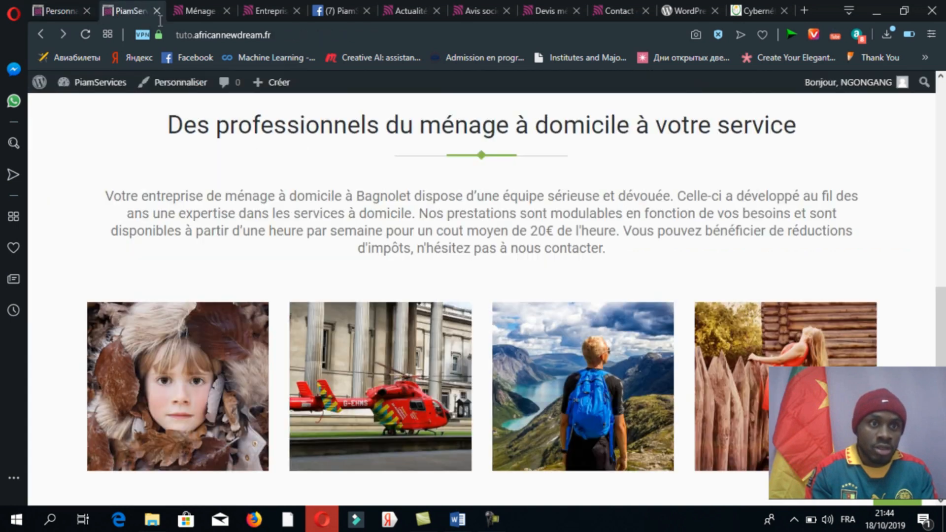
click(211, 40)
key(Return)
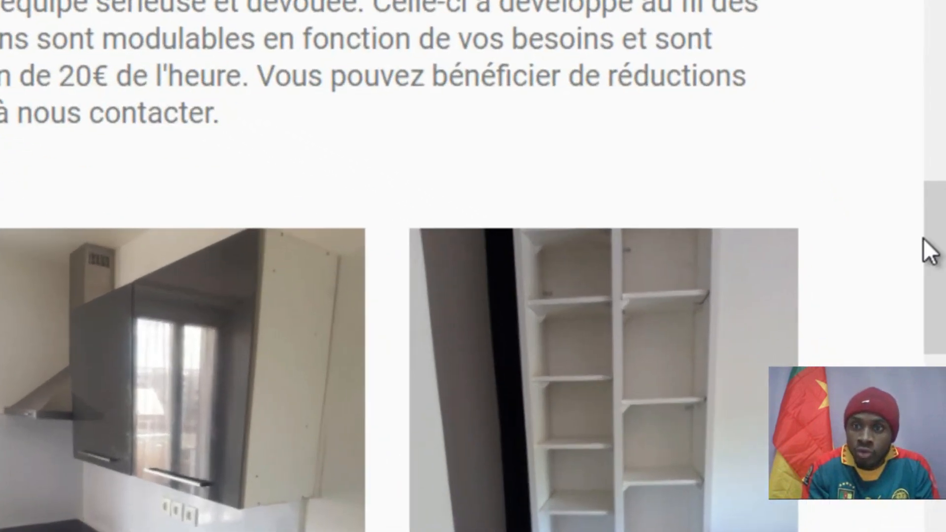
drag(923, 238, 944, 69)
click(855, 106)
drag(944, 145, 943, 310)
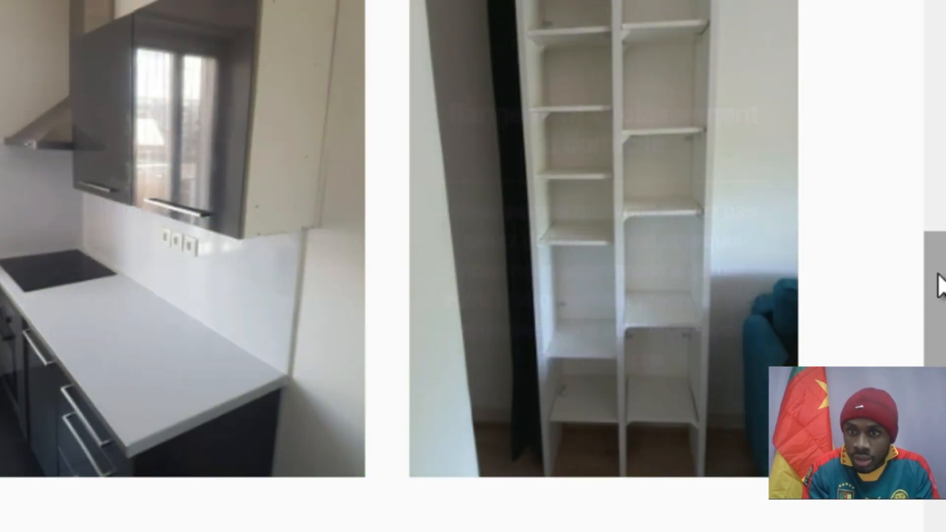
drag(938, 275, 939, 394)
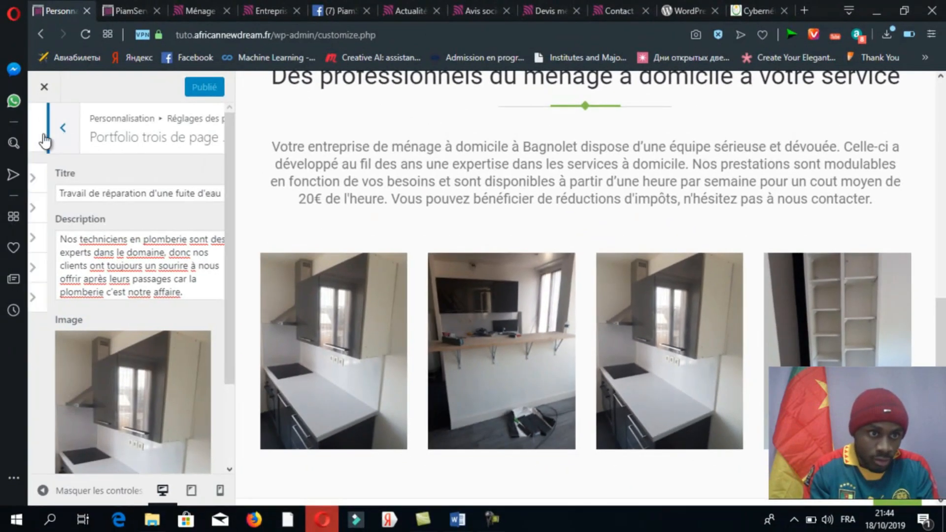
Check the Réglages de blog de page d'accueil options against the Actualités section on the live homepage
click(45, 140)
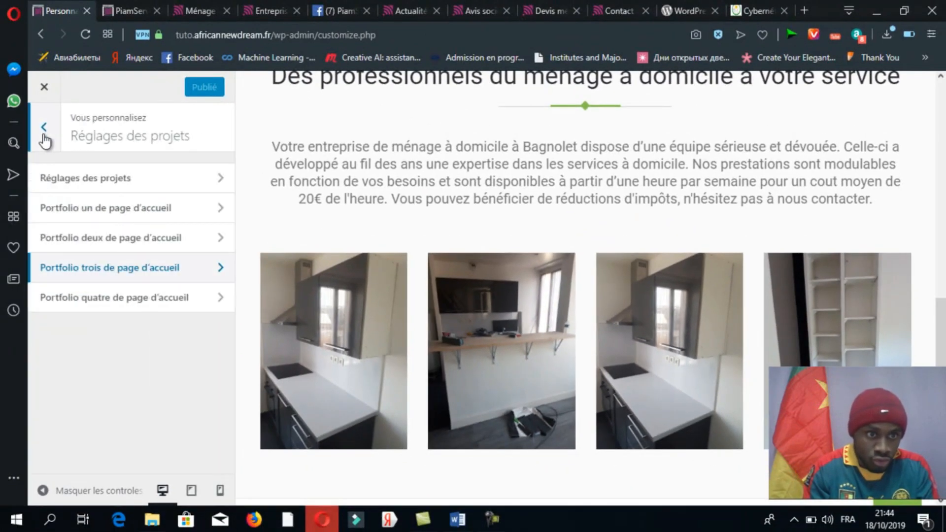
click(44, 140)
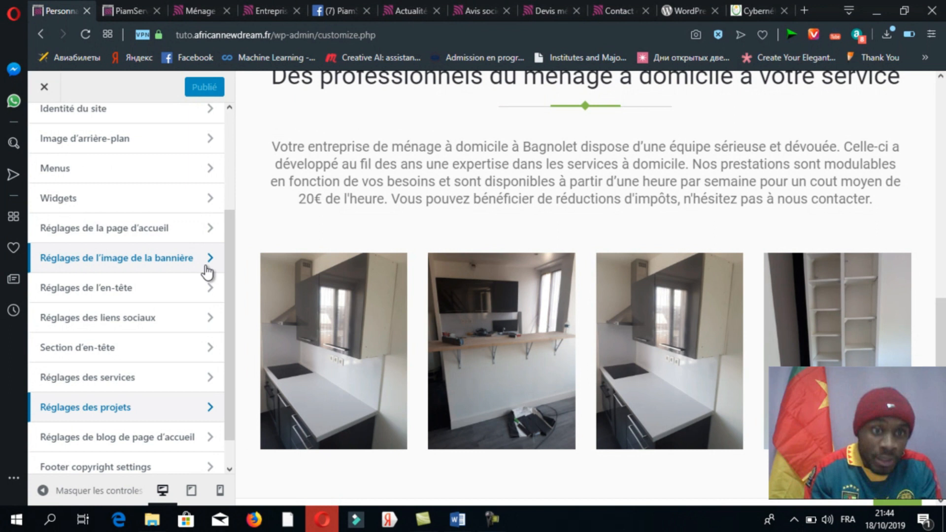
scroll(228, 302, down, 1)
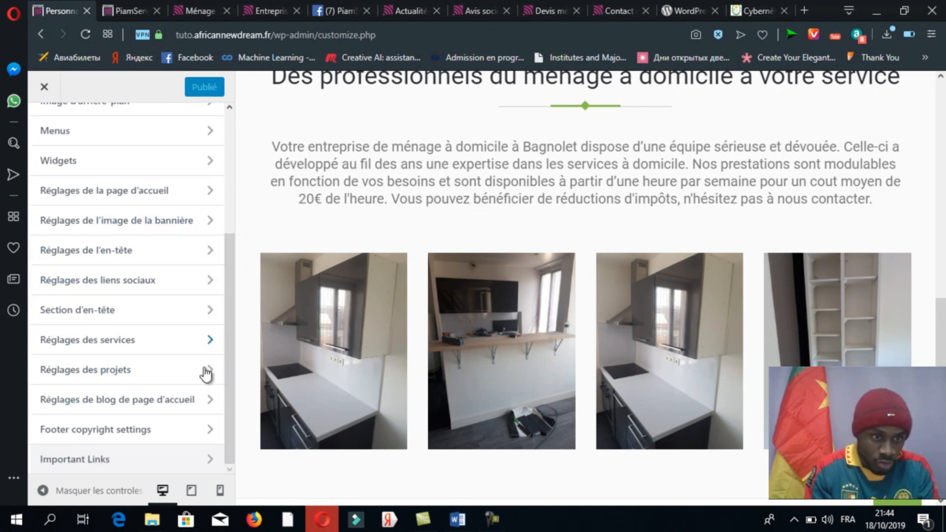
click(127, 405)
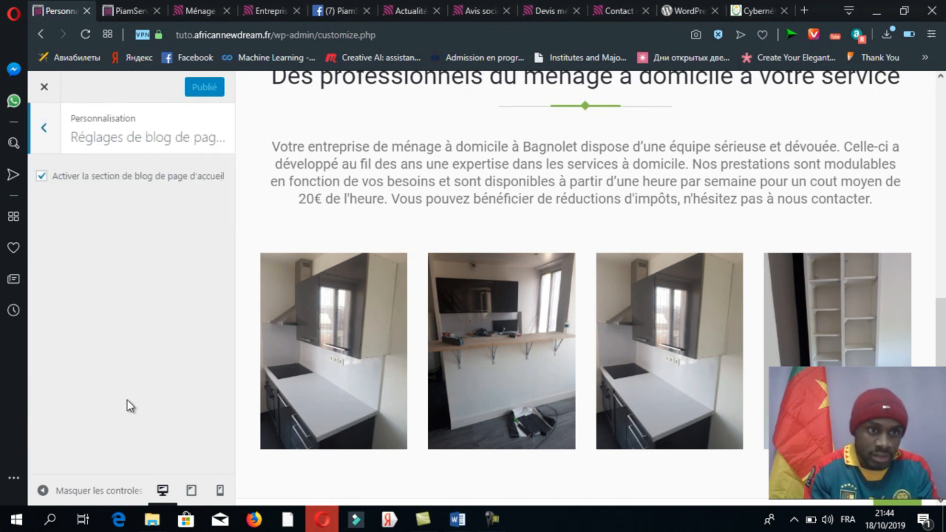
click(125, 5)
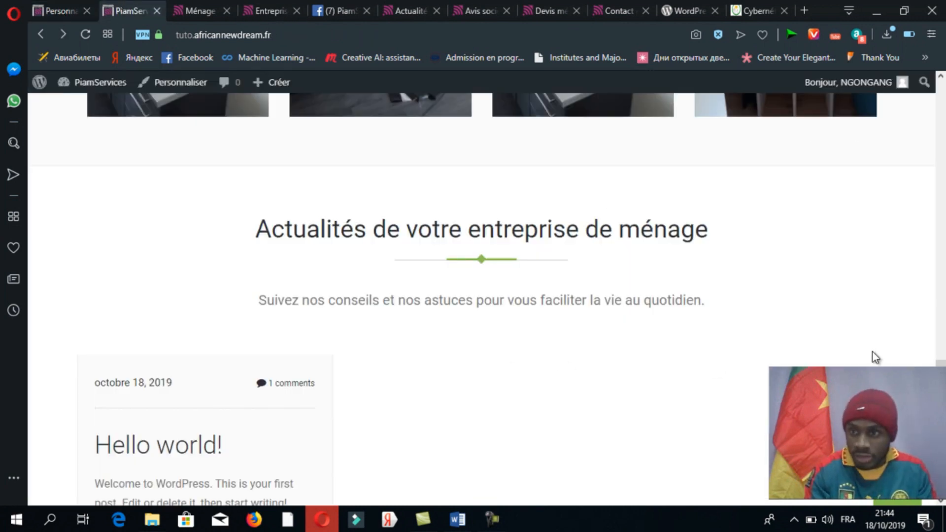
scroll(473, 296, down, 2)
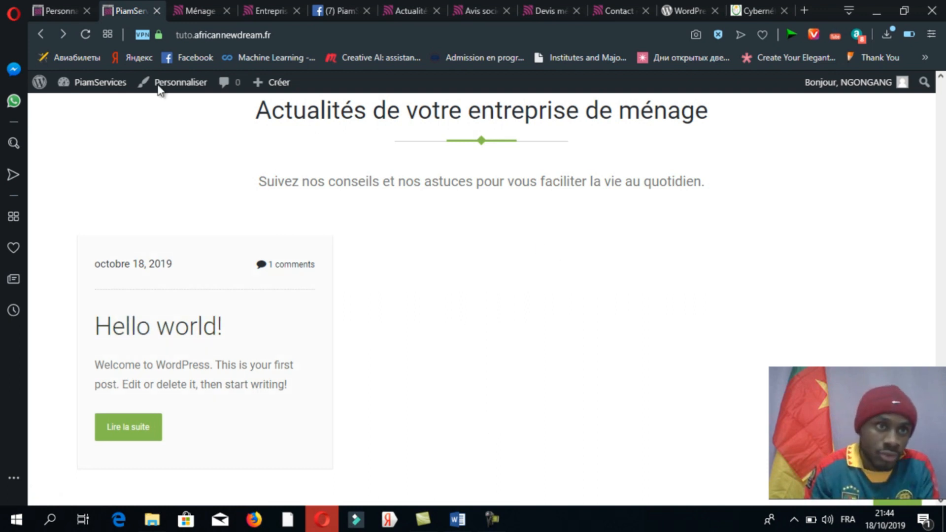
click(63, 11)
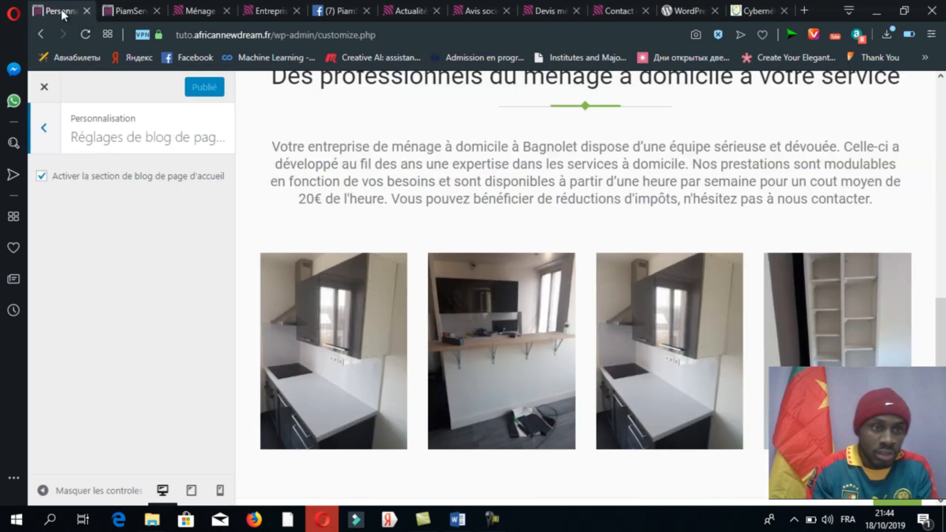
Open the Footer copyright settings and examine the footer copyright line on the human.africannewdream.fr site as a reference
click(49, 143)
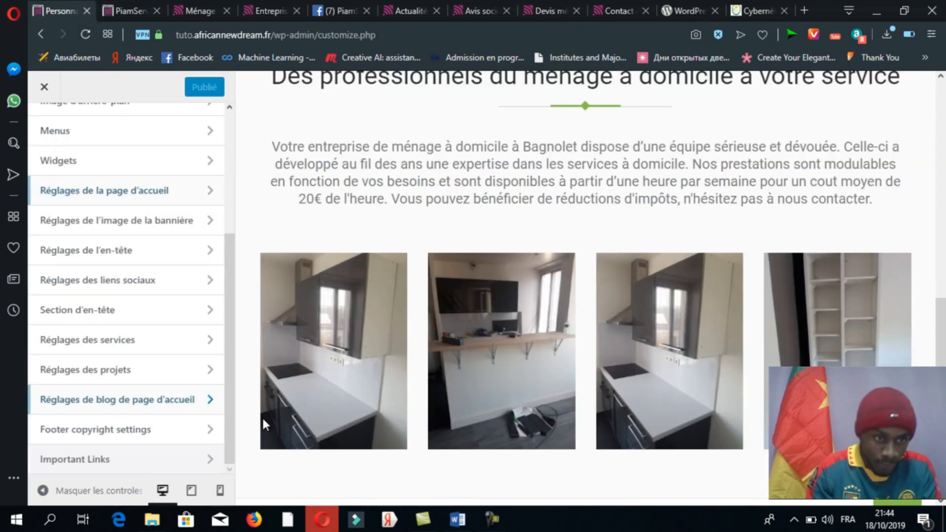
click(196, 431)
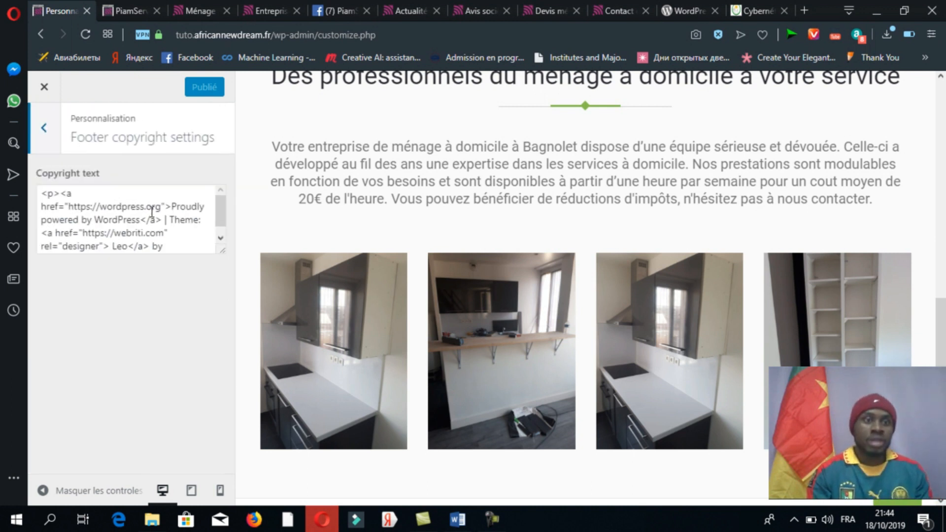
click(746, 12)
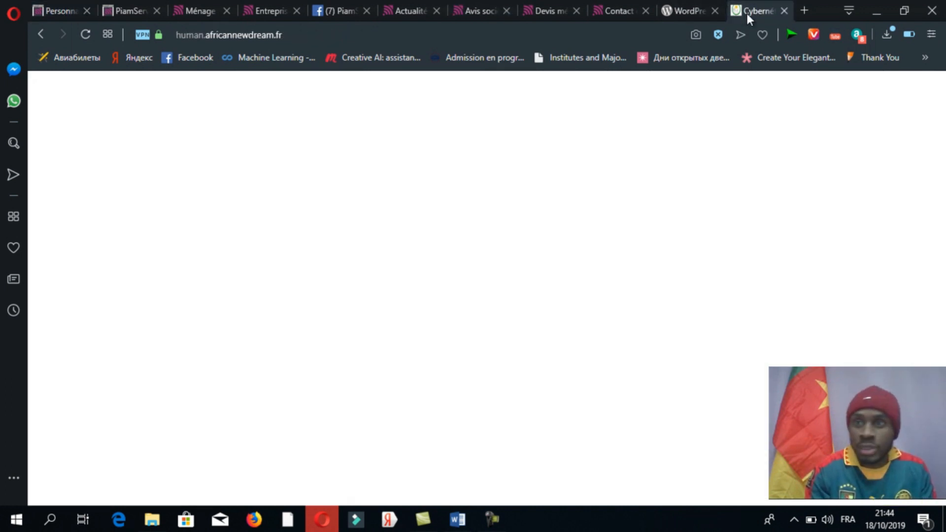
drag(945, 128, 942, 116)
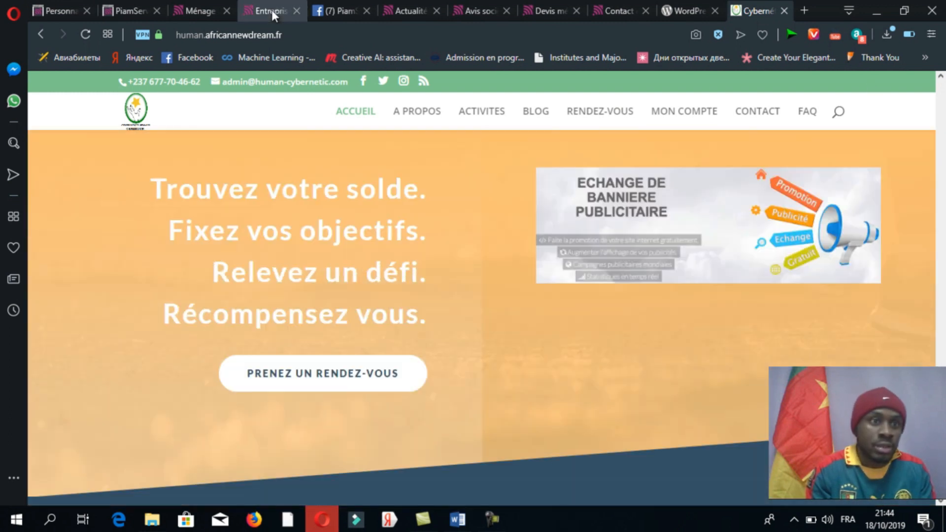
click(85, 34)
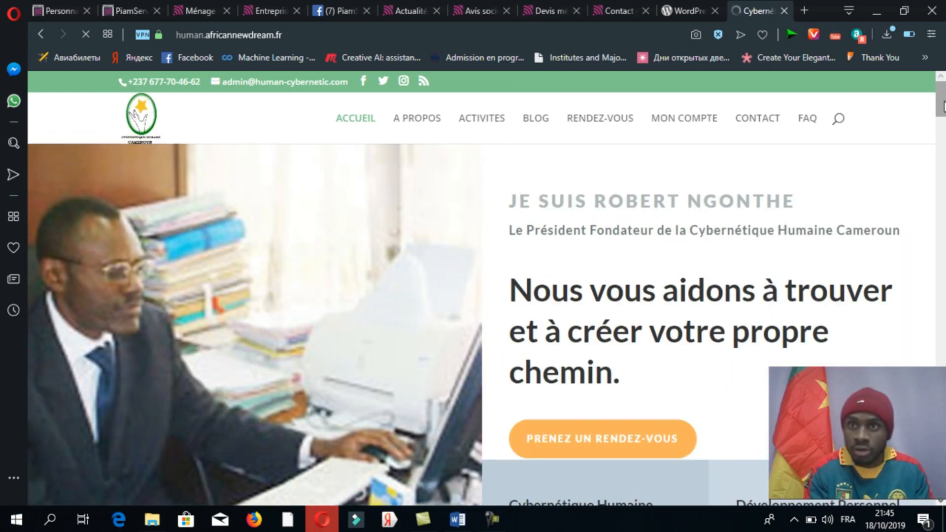
drag(942, 106, 942, 434)
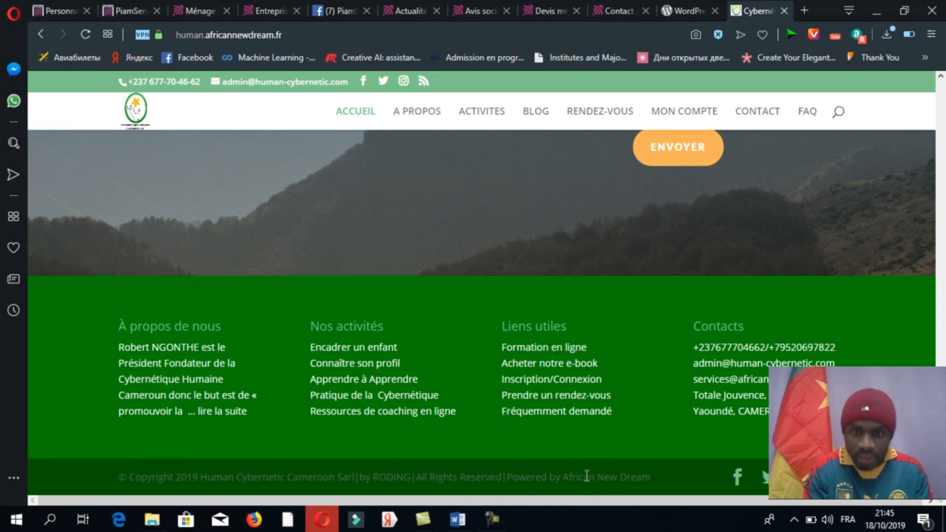
Replace "Proudly powered by WordPress</a> | Theme:" in the Copyright text with the full copyright line copied from the reference site's footer
drag(655, 477, 73, 462)
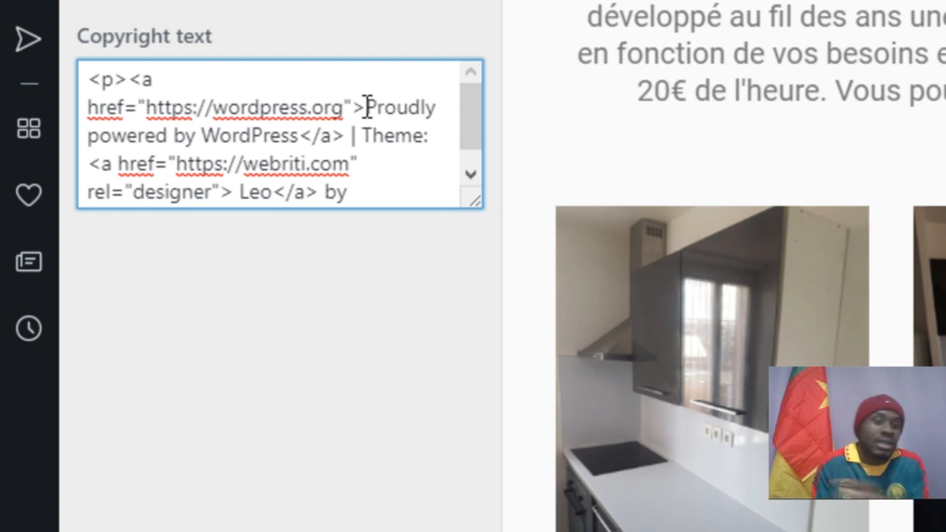
drag(366, 108, 432, 140)
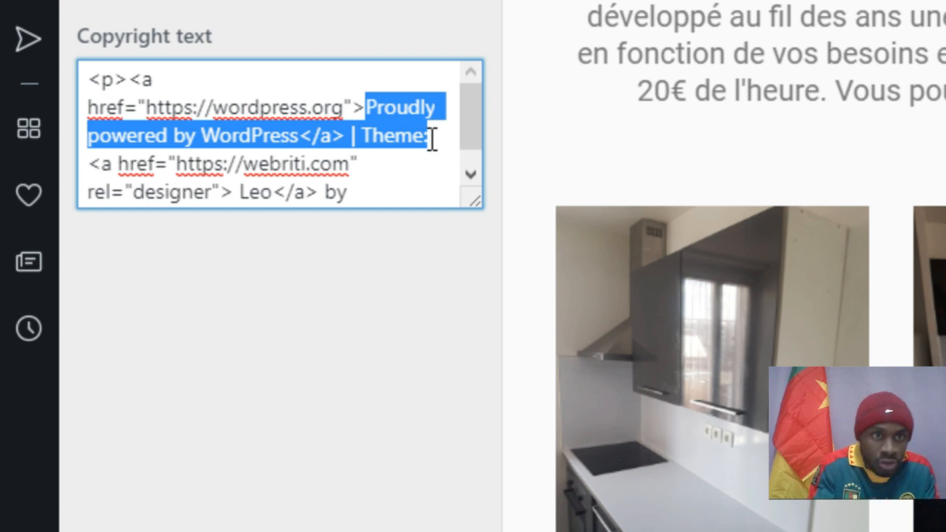
key(BackSpace)
text(© Copyright 2019 Human Cybernetic Cameroon Sarl|by RODING|All Rights Reserved|Powered by African New Dream)
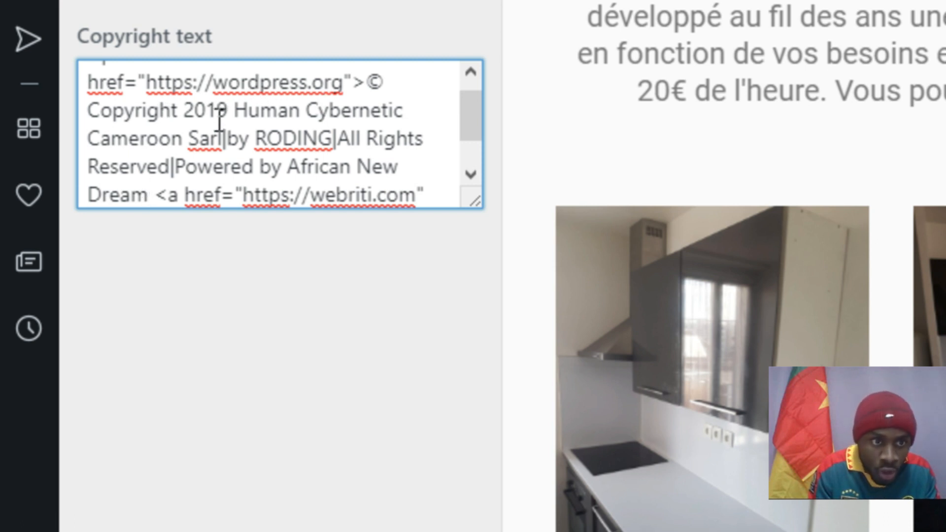
Replace "Human Cybernetic Cameroon Sarl" with "PiamServices" after "Copyright 2019" in the Copyright text
drag(231, 113, 224, 147)
key(BackSpace)
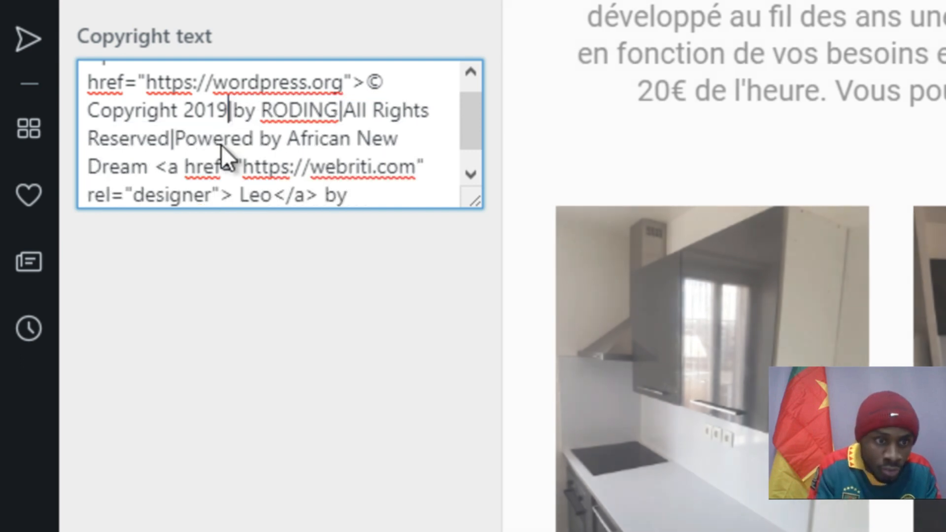
text(pi)
key(BackSpace)
key(BackSpace)
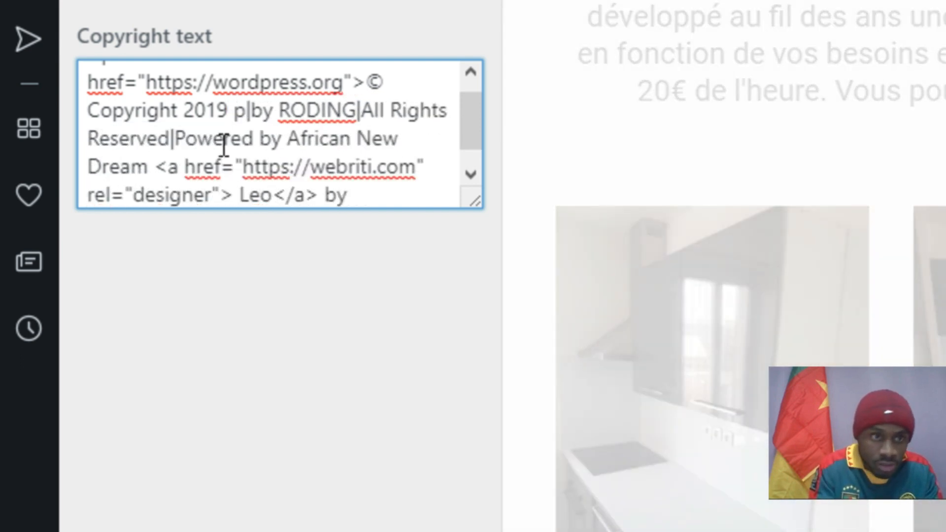
text(Pia)
text(mSer)
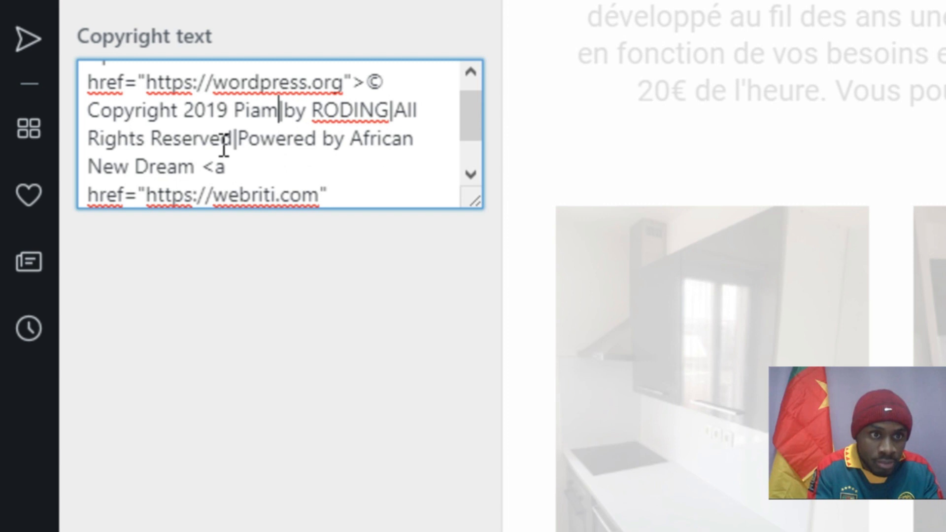
text(v)
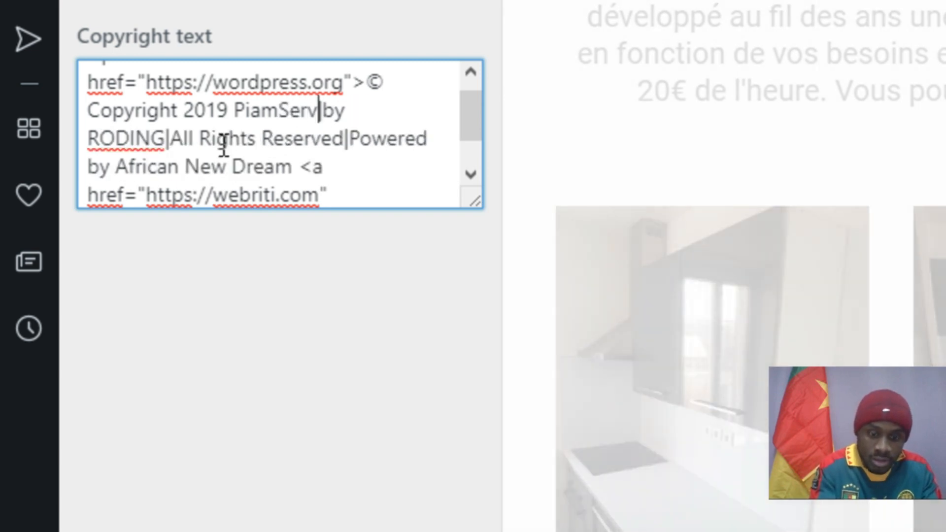
text(ices|by)
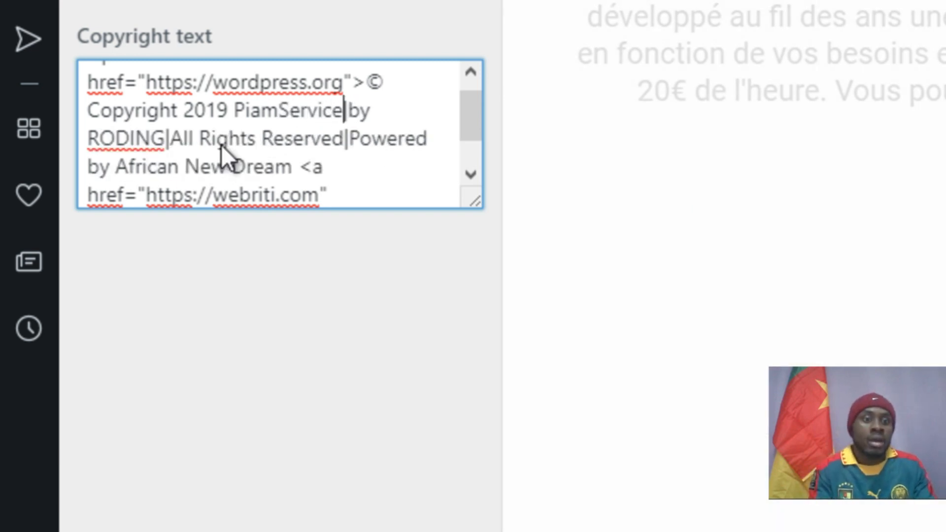
key(BackSpace)
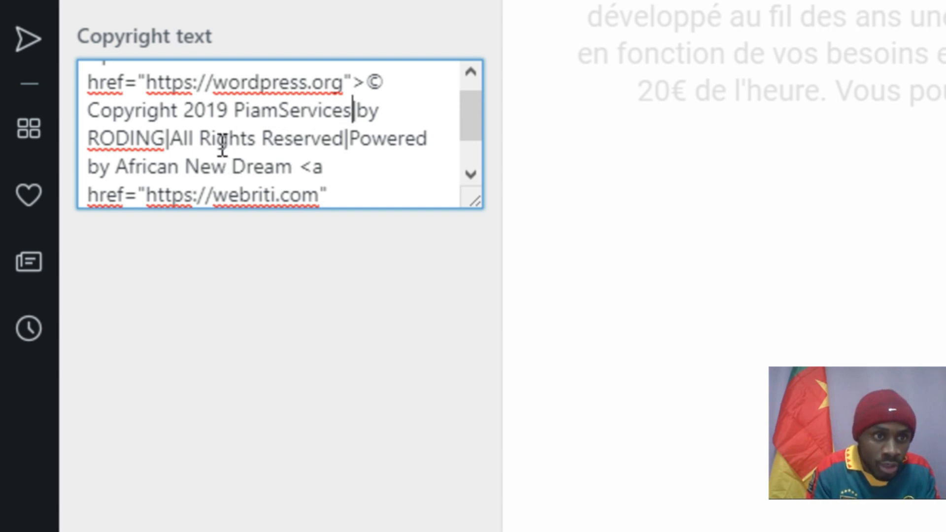
Replace the name between "by" and "All Rights Reserved" in the Copyright text with the site owner's surname
click(168, 144)
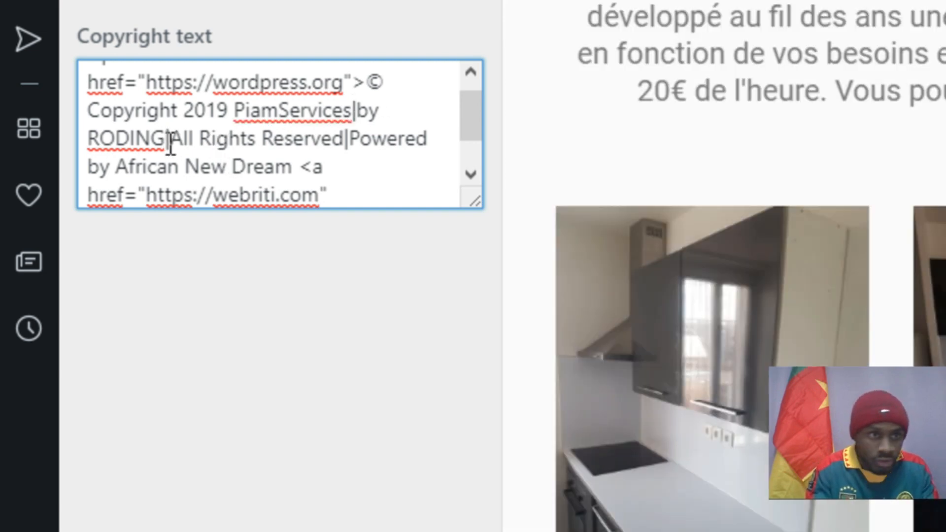
key(BackSpace)
key(BackSpace)
key(BackSpace)
key(BackSpace)
key(BackSpace)
key(BackSpace)
text(NGONGM)
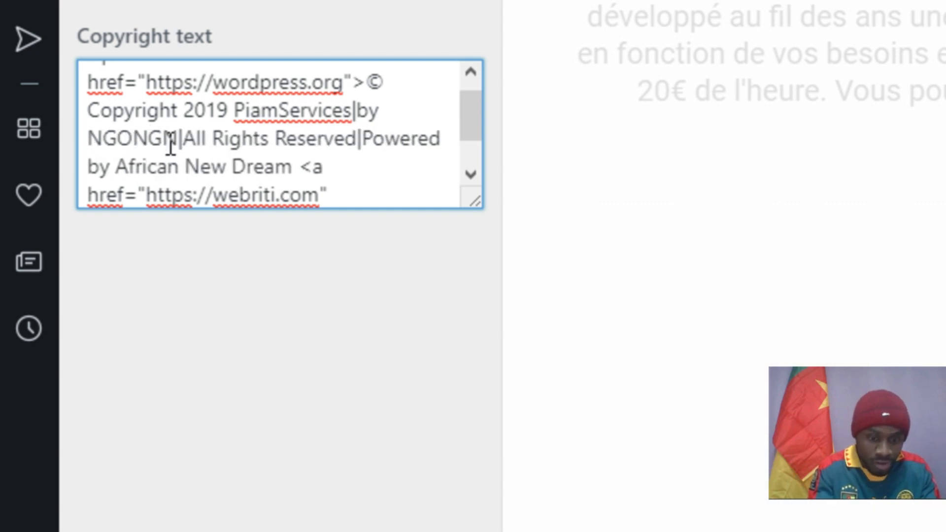
key(BackSpace)
text(AN)
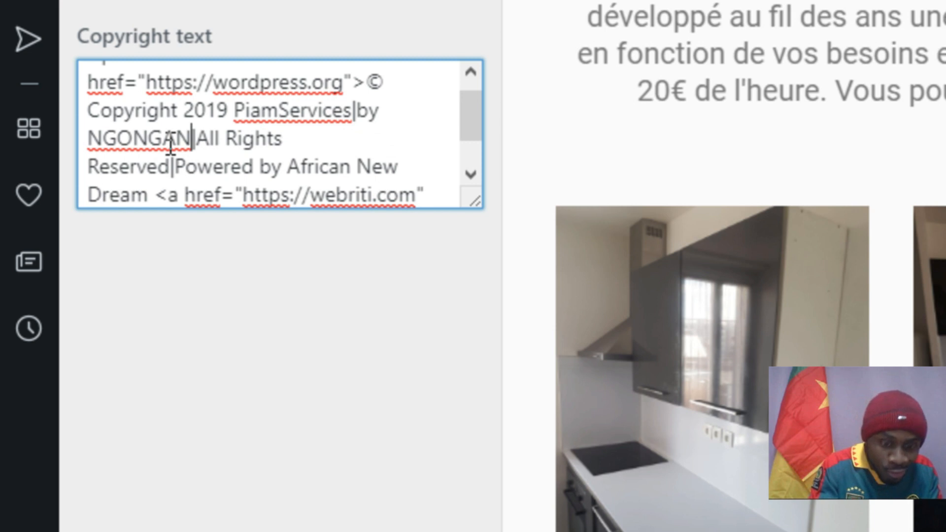
text(G)
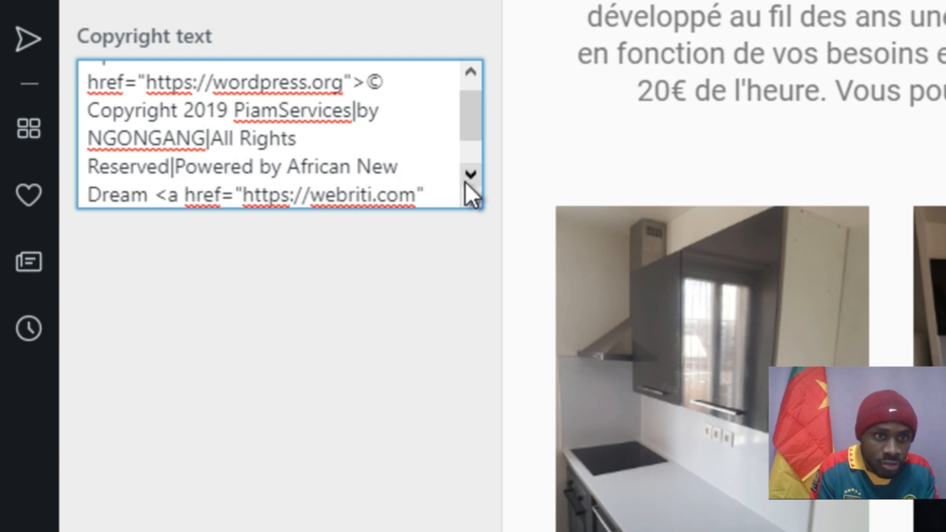
scroll(471, 176, down, 1)
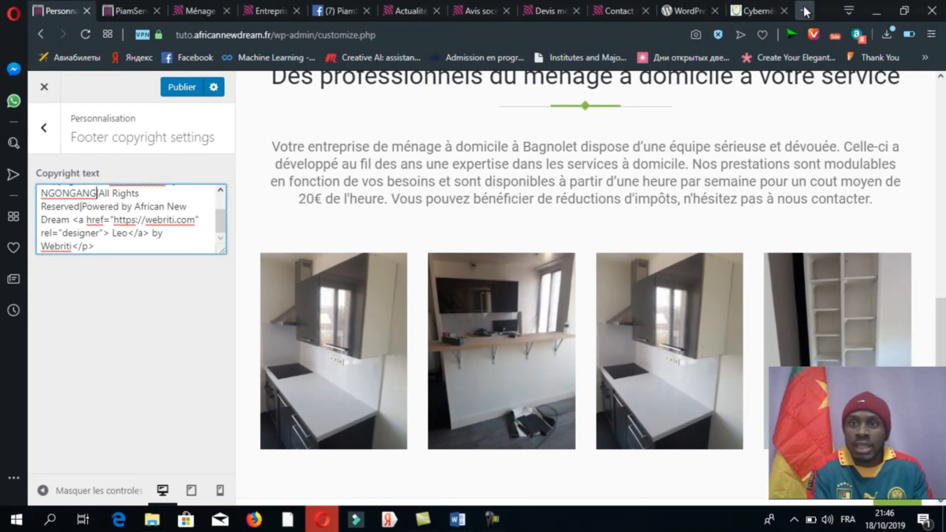
Load africannewdream.fr in a new browser tab and copy its web address
click(802, 6)
text(AFR)
key(Right)
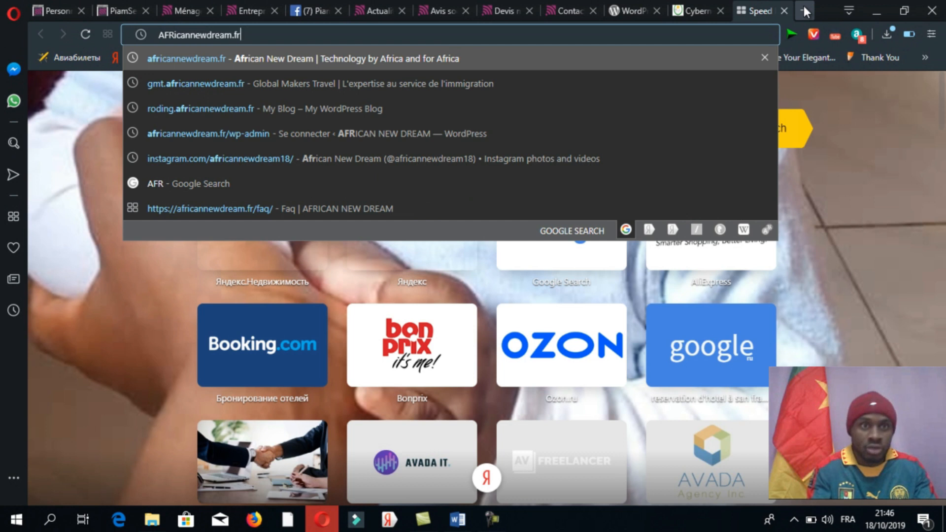
key(Return)
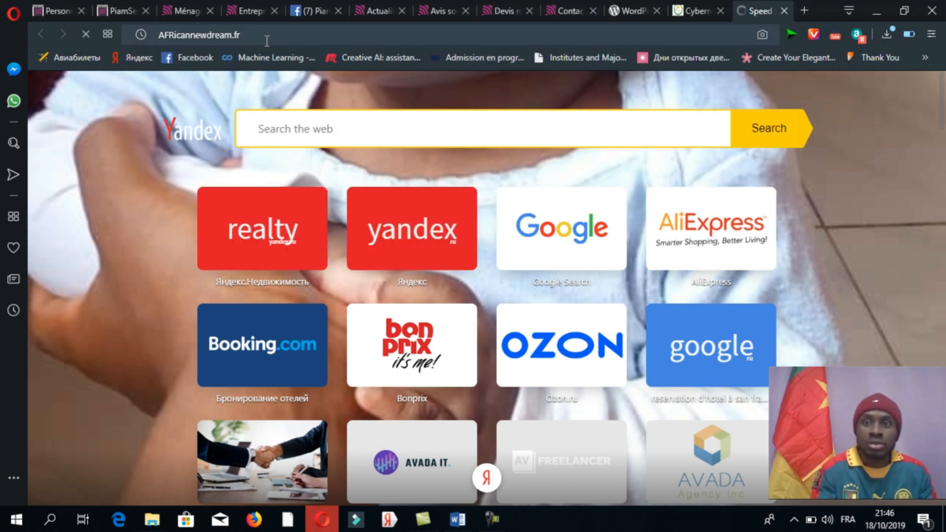
click(270, 37)
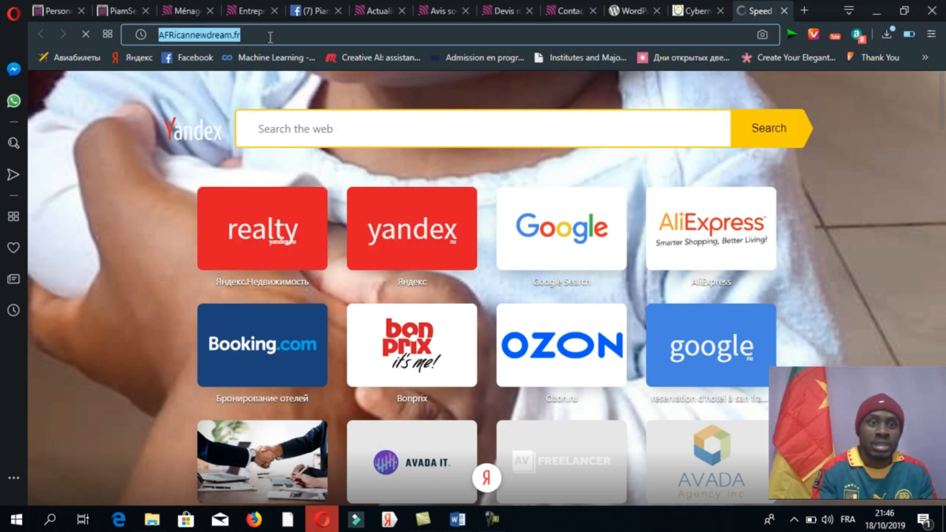
click(283, 37)
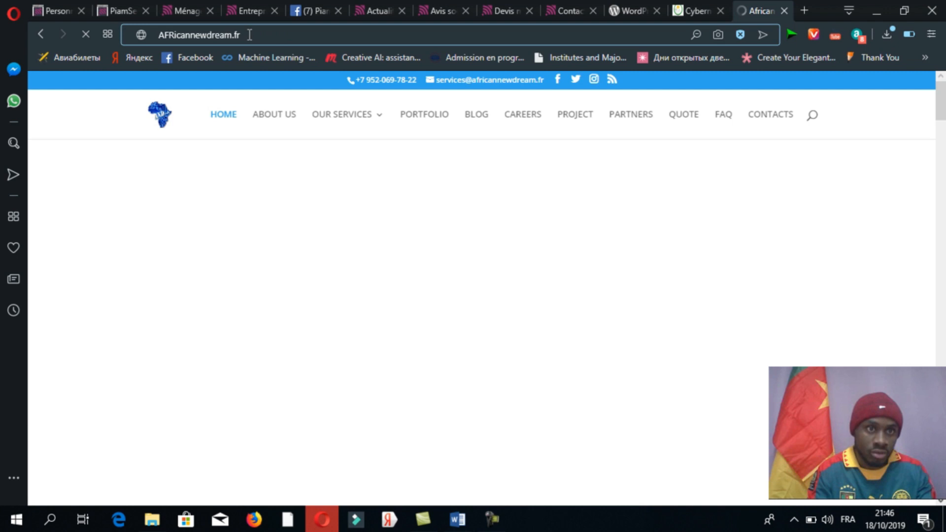
double_click(243, 34)
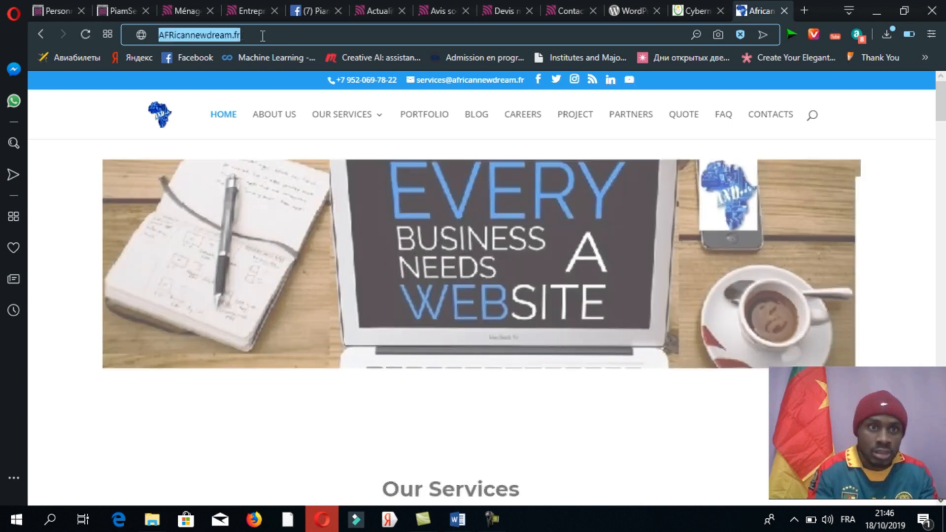
click(262, 36)
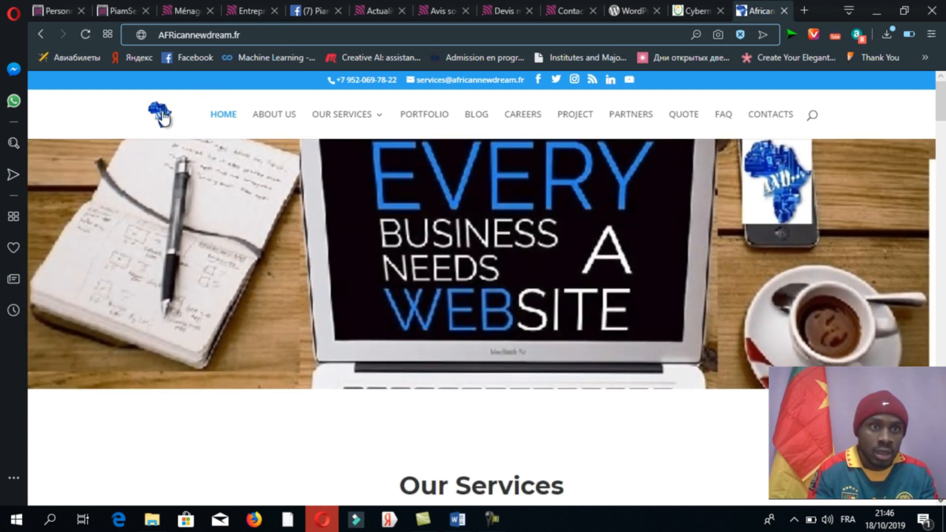
key(Return)
click(239, 41)
key(ctrl+c)
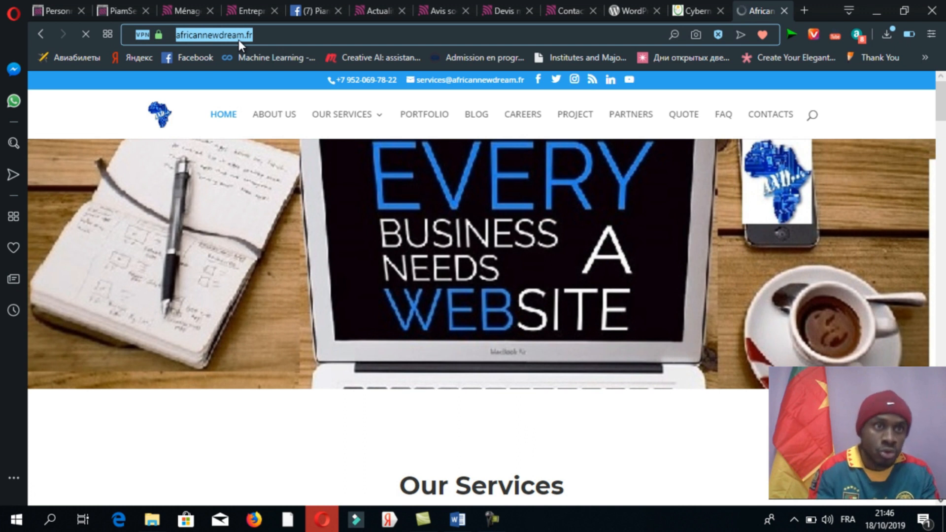
click(64, 7)
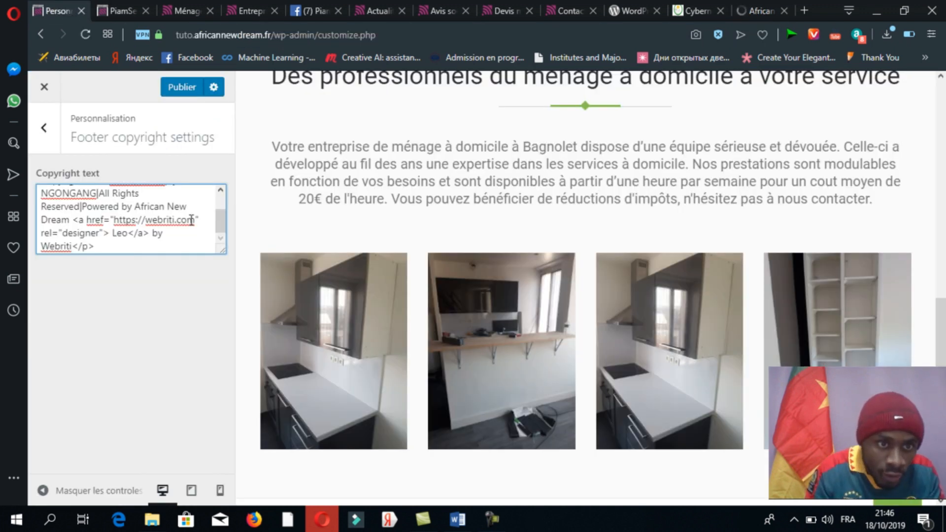
drag(217, 215, 220, 198)
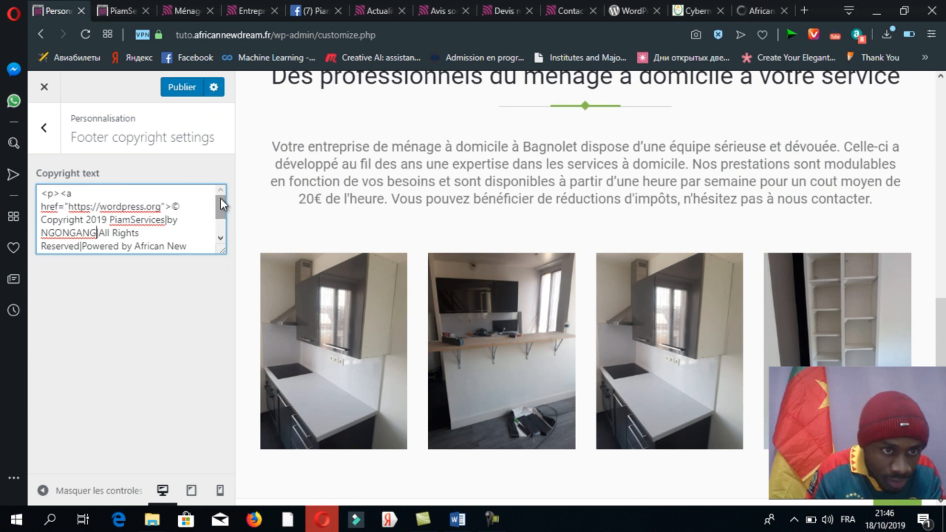
click(162, 207)
key(BackSpace)
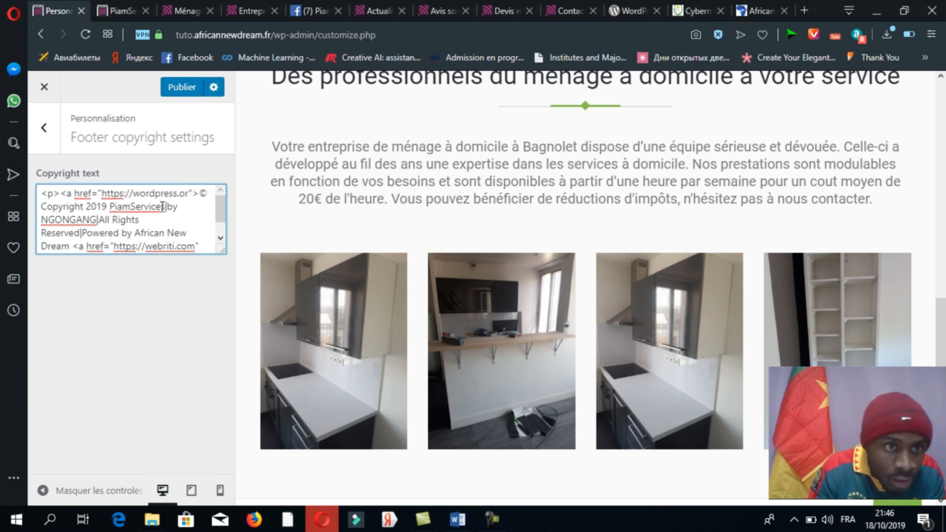
key(BackSpace)
key(BackSpace)
key(BackSpace)
key(BackSpace)
key(BackSpace)
key(BackSpace)
key(BackSpace)
key(BackSpace)
key(BackSpace)
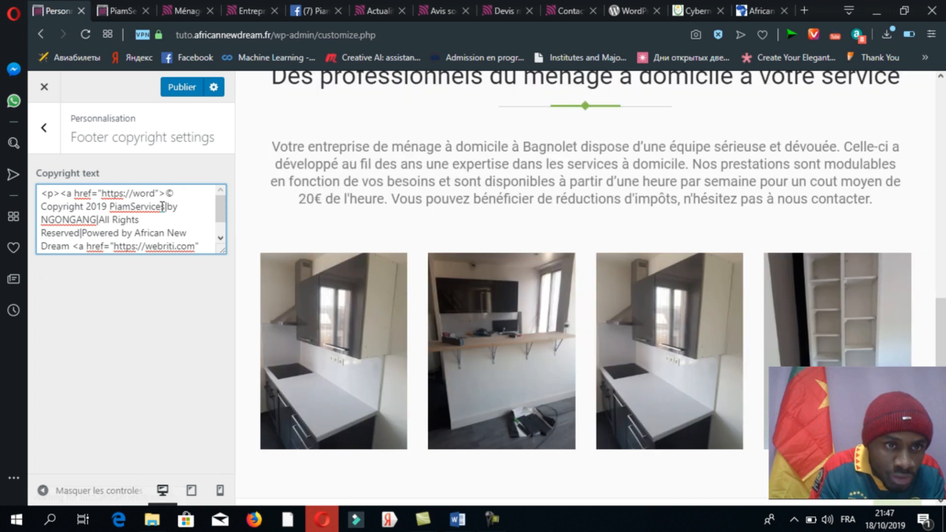
key(BackSpace)
key(BackSpace)
key(BackSpace)
key(BackSpace)
key(BackSpace)
key(BackSpace)
key(BackSpace)
key(BackSpace)
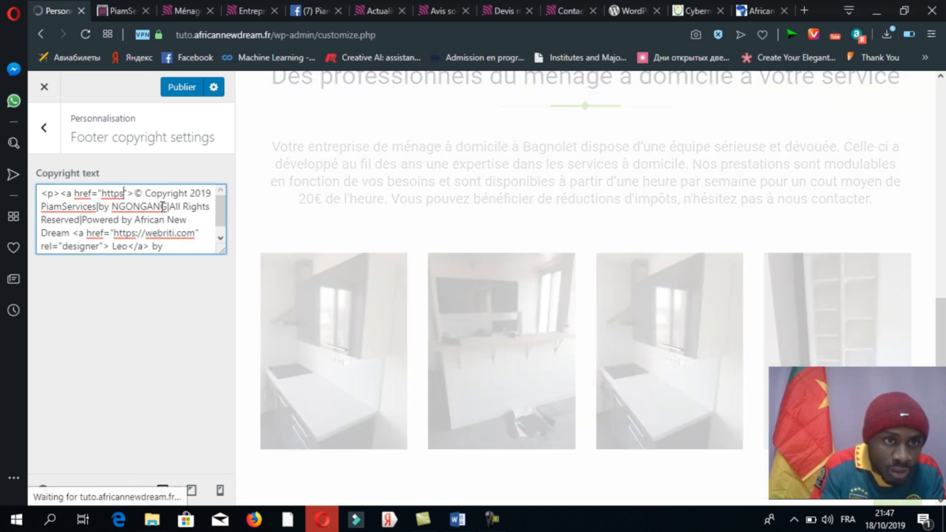
key(BackSpace)
key(BackSpace)
key(ctrl+v)
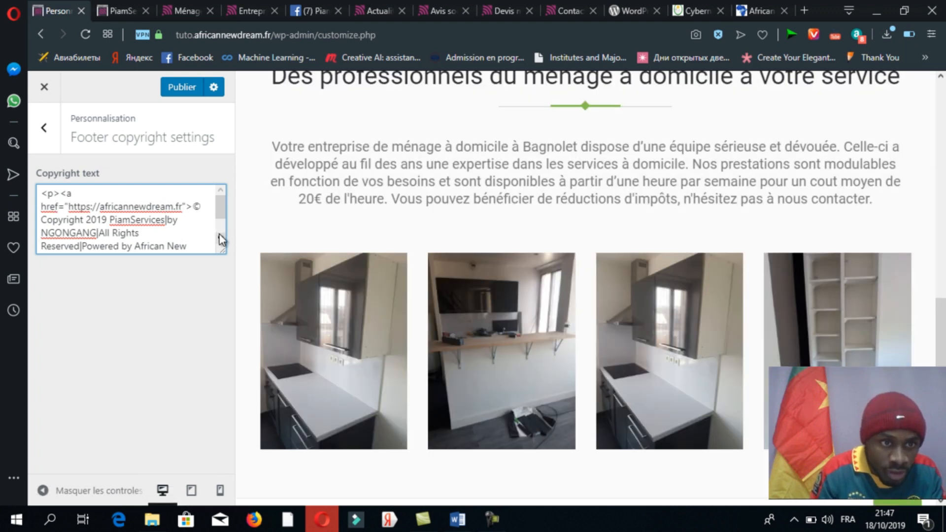
click(221, 236)
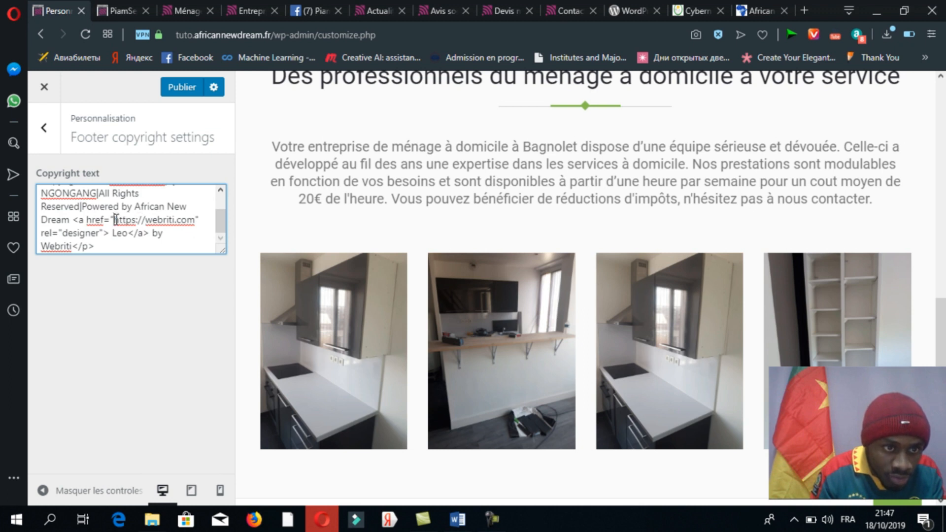
drag(116, 219, 123, 232)
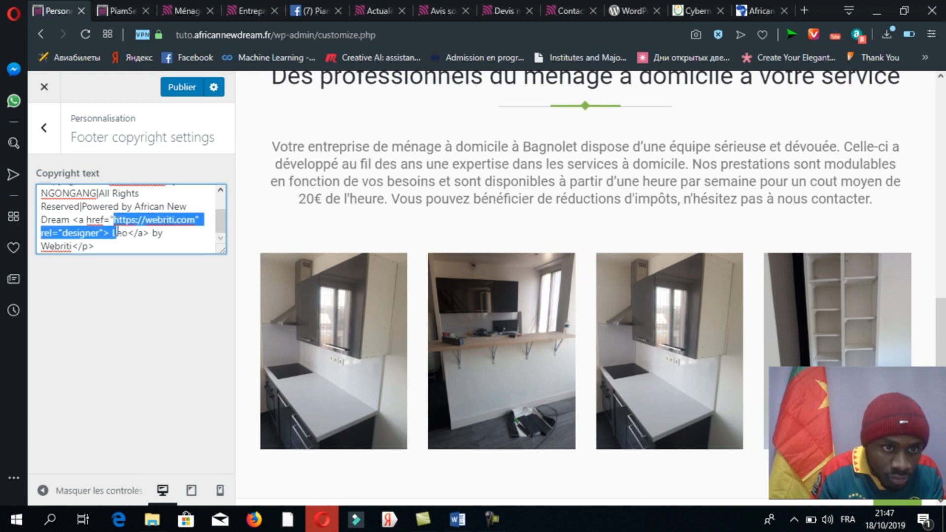
drag(128, 232, 185, 215)
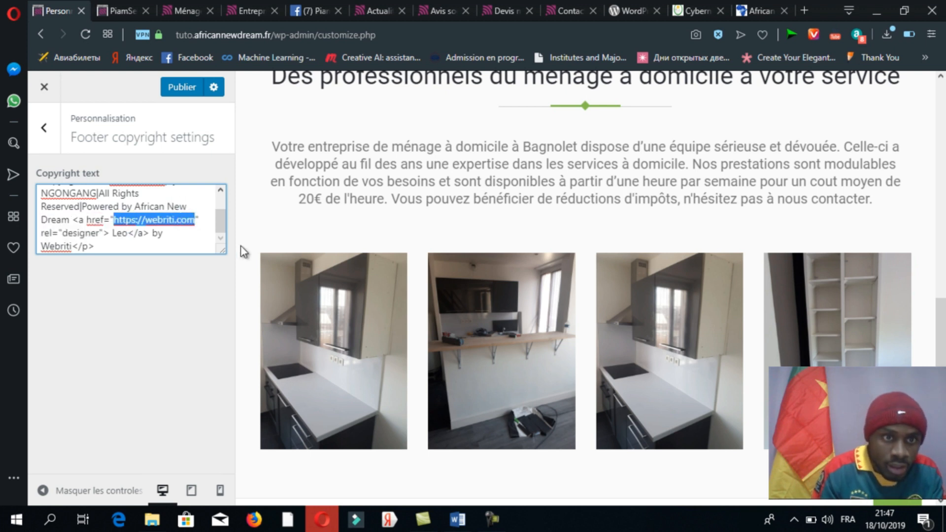
key(ctrl+v)
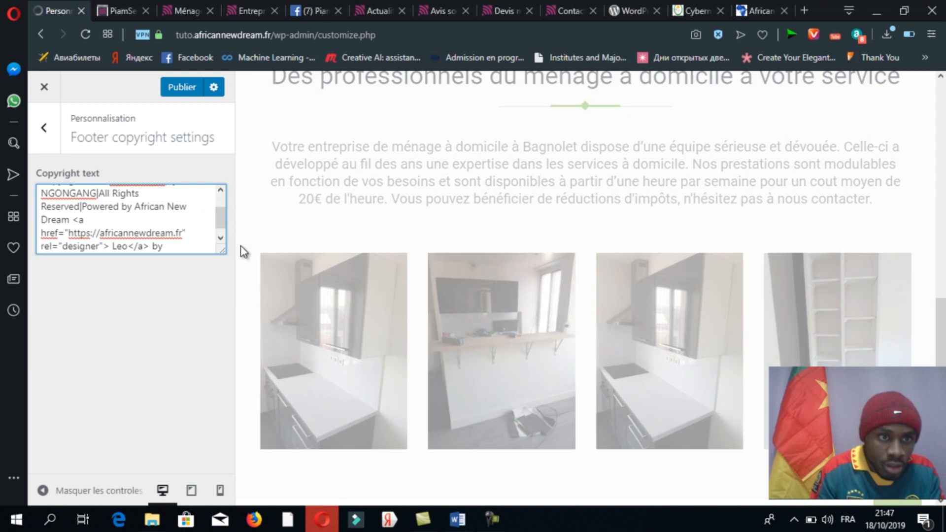
Delete the theme name "Leo" from the designer link in the Copyright text
click(218, 235)
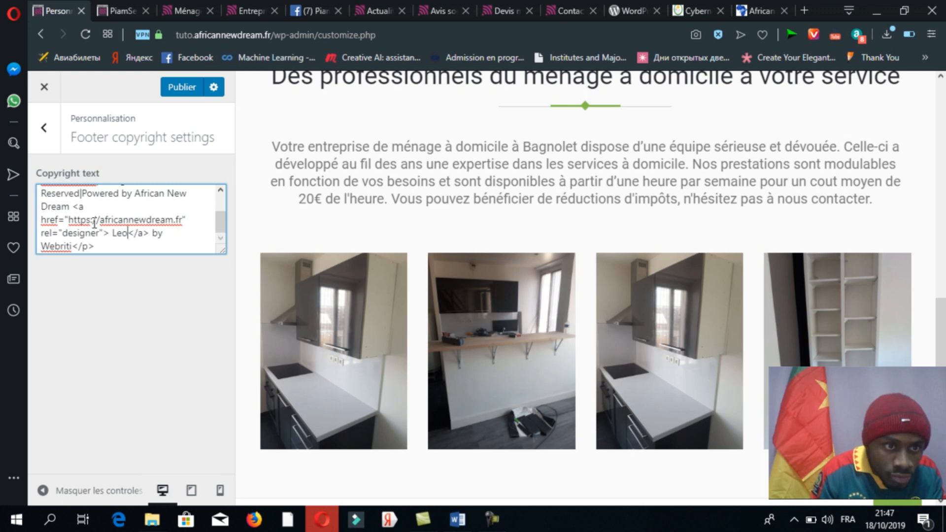
key(BackSpace)
key(BackSpace)
key(BackSpace)
key(BackSpace)
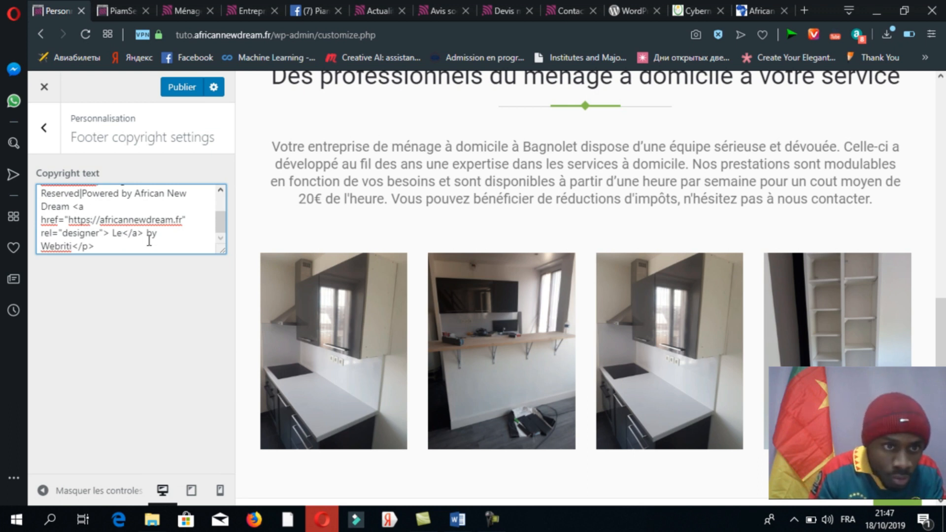
Delete the remaining "by Webriti" credit from the end of the Copyright text and publish the footer changes
drag(200, 246, 100, 246)
click(207, 248)
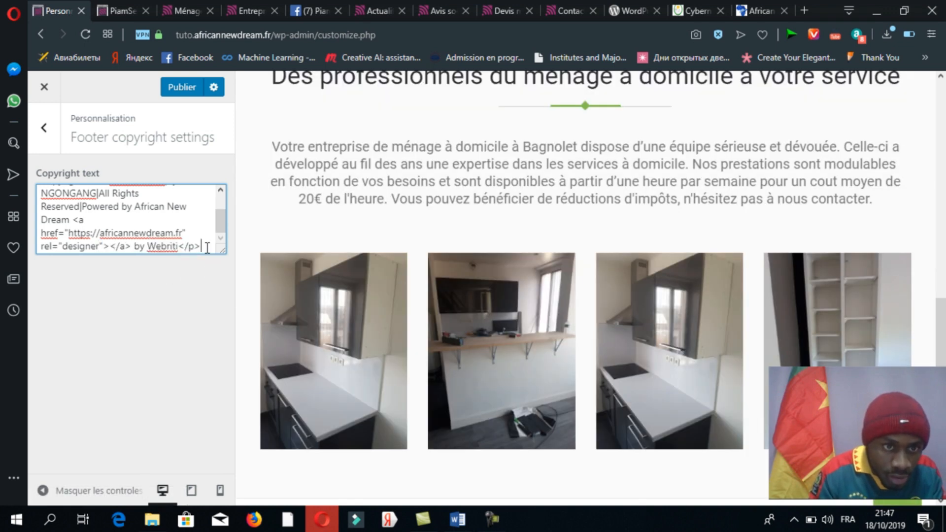
drag(201, 246, 121, 246)
click(120, 246)
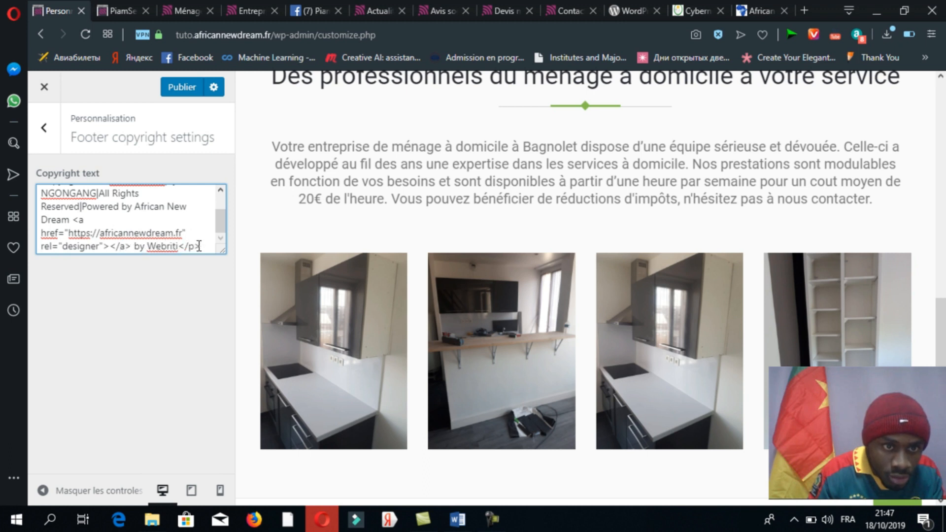
click(181, 246)
key(BackSpace)
key(BackSpace)
key(BackSpace)
key(BackSpace)
key(BackSpace)
key(BackSpace)
key(BackSpace)
key(BackSpace)
key(BackSpace)
key(BackSpace)
key(BackSpace)
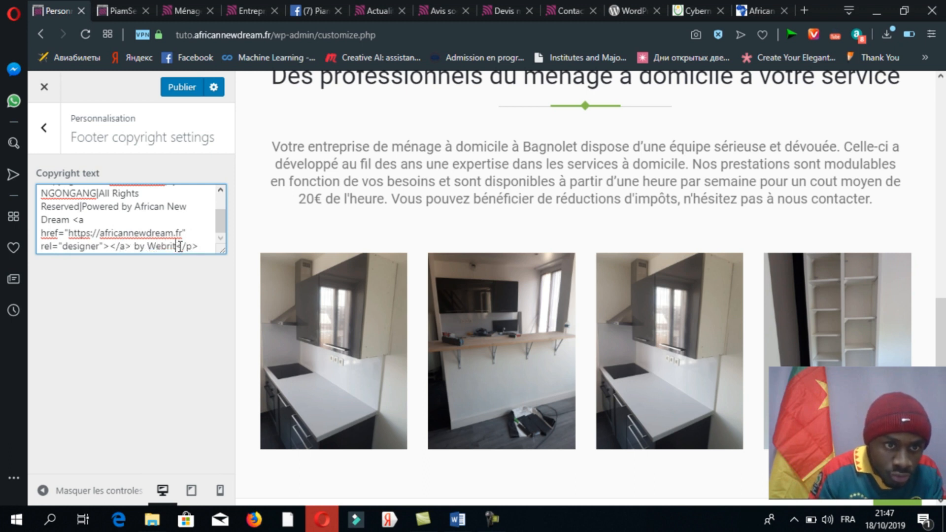
key(BackSpace)
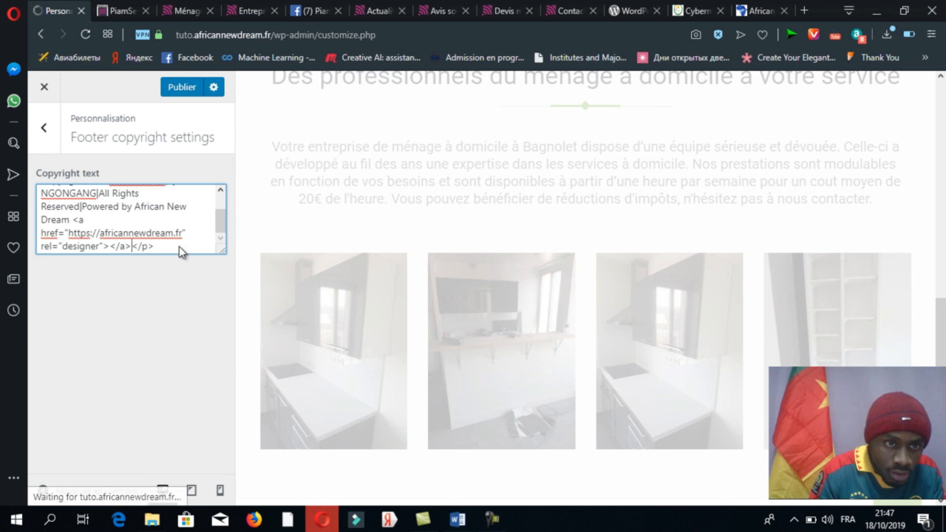
click(183, 92)
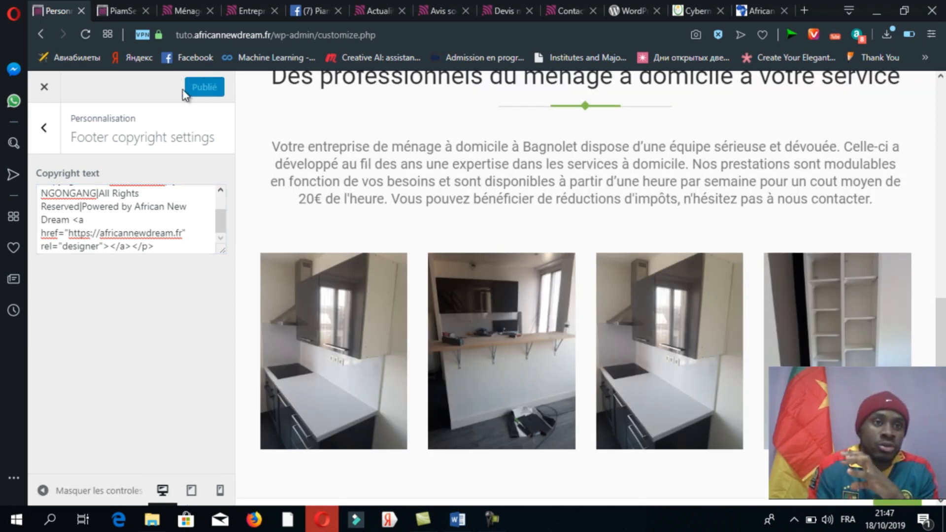
Check the copyright line in the live site's footer, follow its African New Dream link, look through that site and go back
click(126, 8)
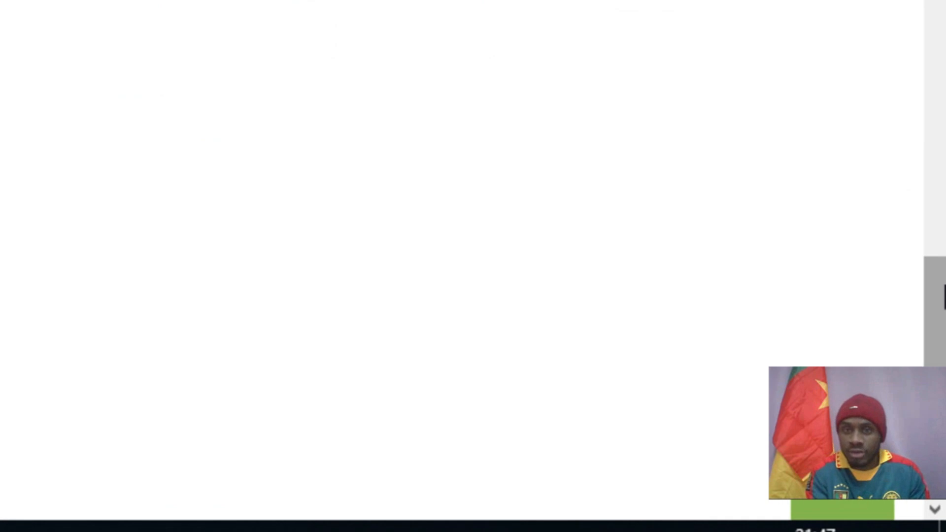
scroll(461, 266, down, 5)
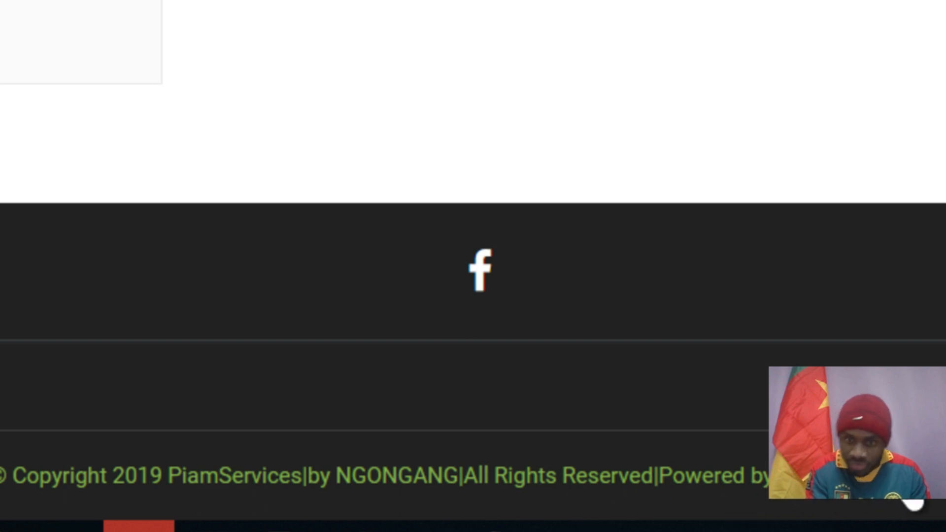
click(786, 485)
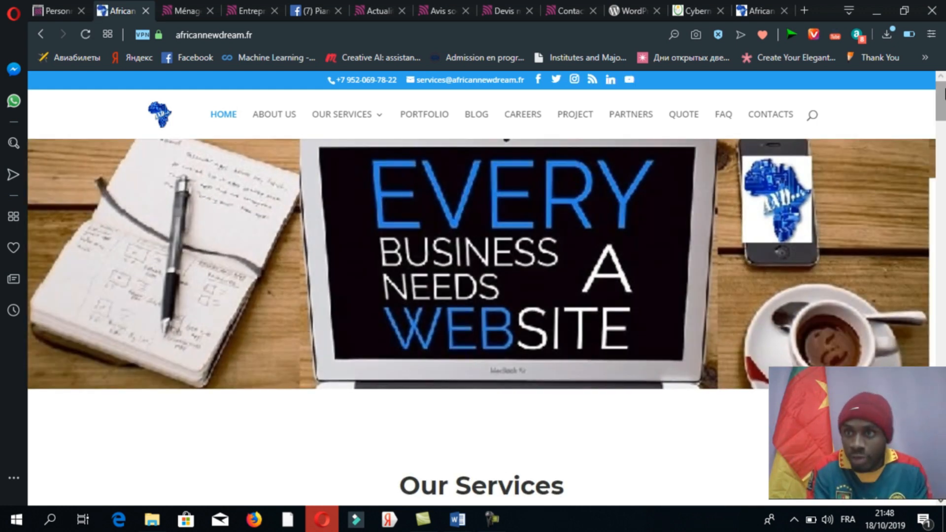
drag(944, 113, 939, 463)
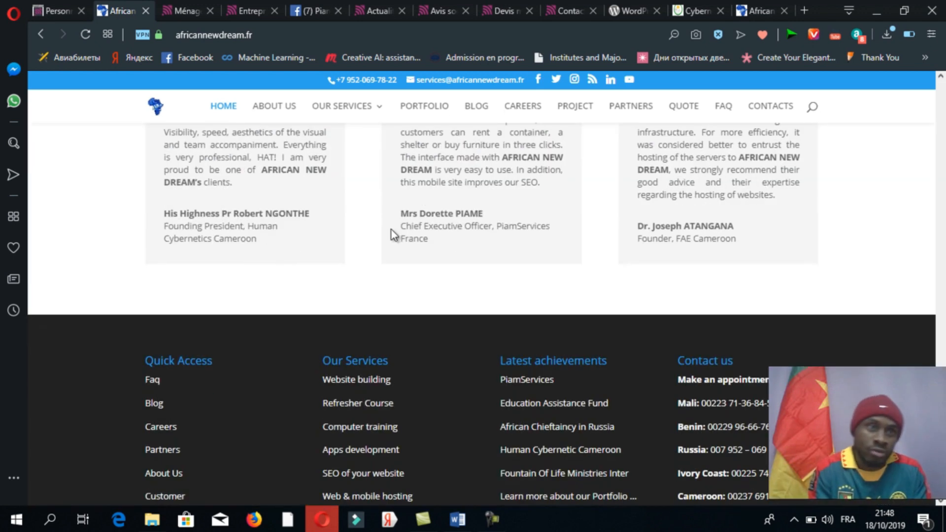
click(38, 29)
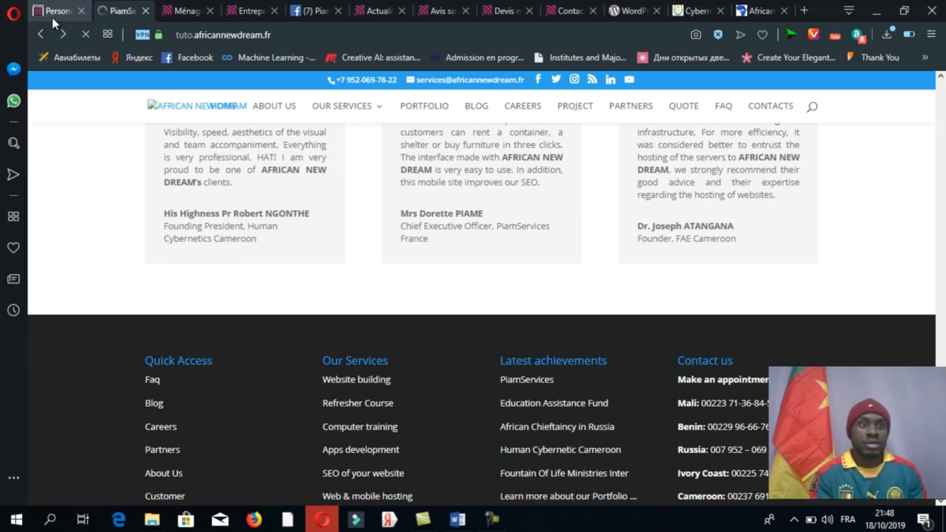
Review the published PiamServices homepage from the footer up to the header banner
click(58, 14)
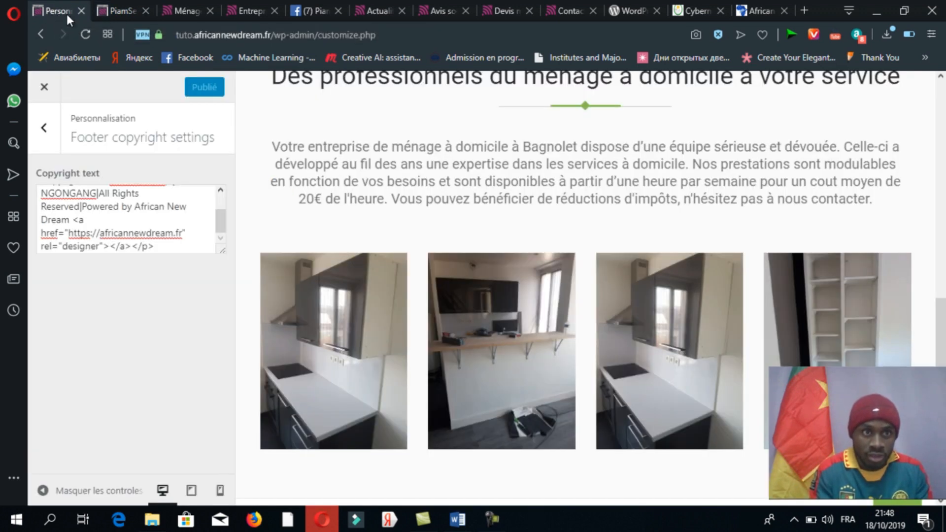
click(129, 9)
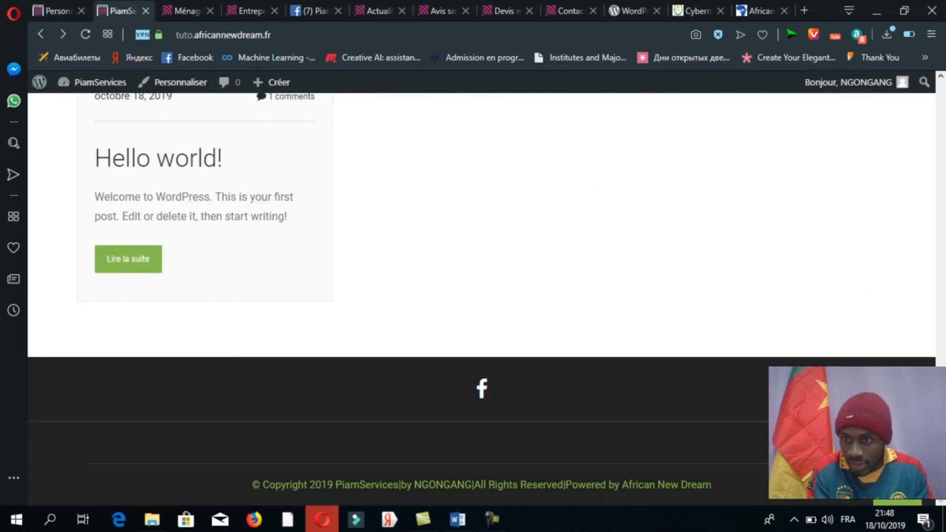
scroll(481, 295, up, 20)
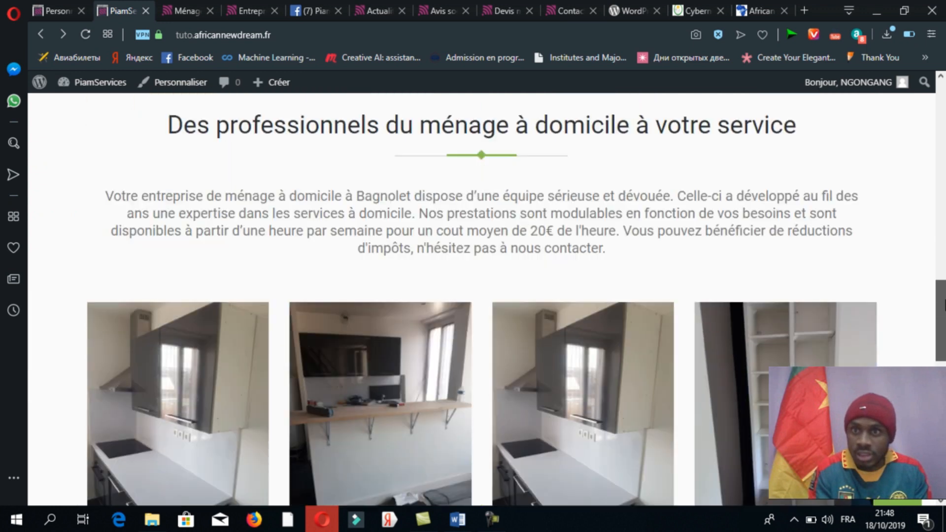
scroll(482, 296, up, 6)
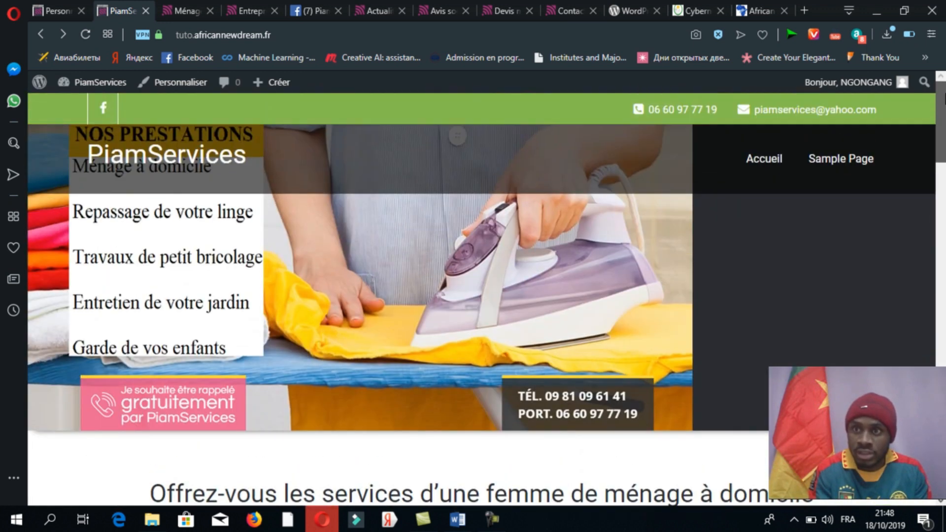